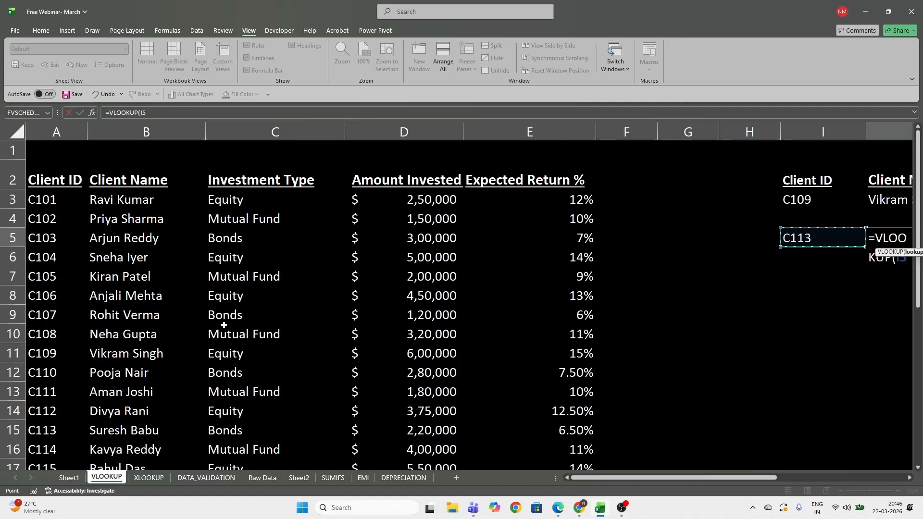
Discard the unfinished VLOOKUP formula in cell J5.
left_click_drag(638, 479, 639, 477)
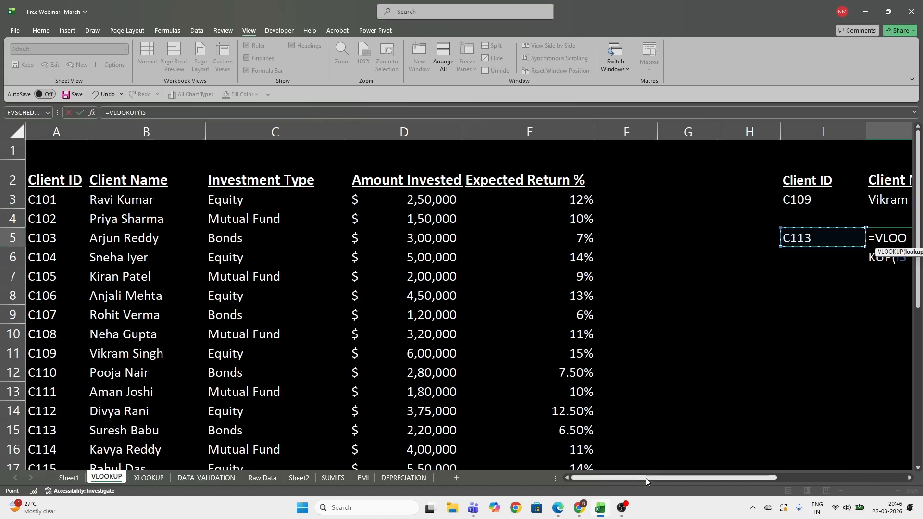
left_click_drag(645, 477, 725, 479)
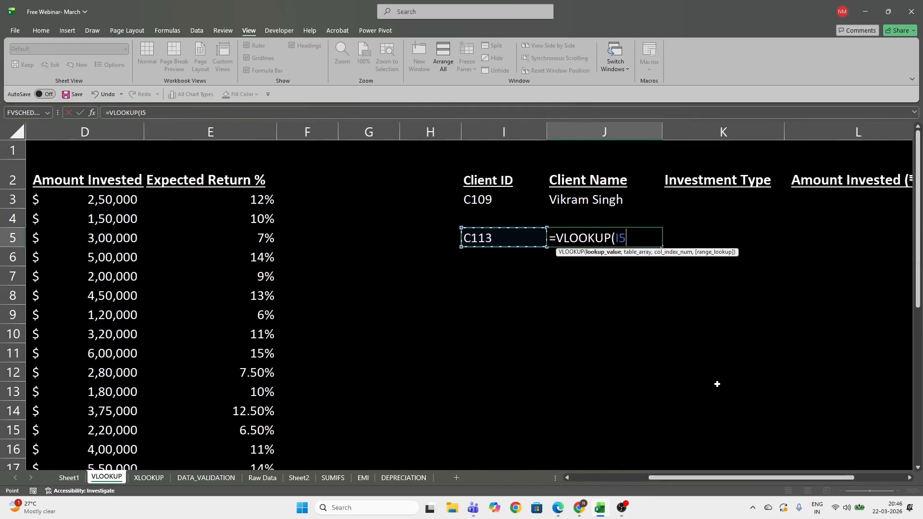
left_click(600, 251)
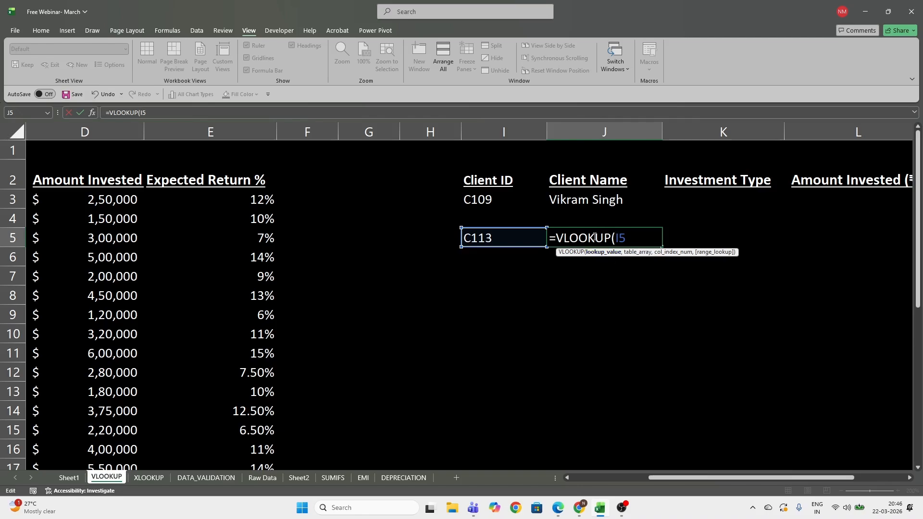
left_click_drag(694, 478, 749, 479)
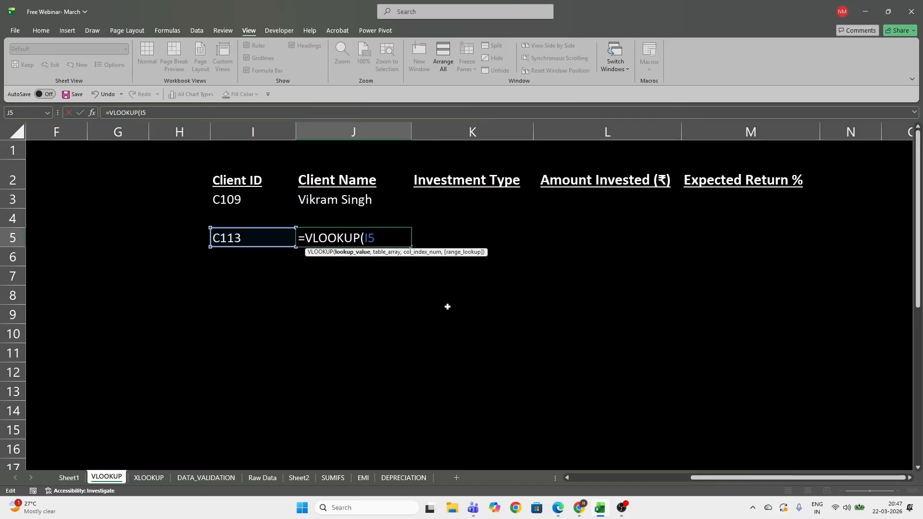
key("Escape")
Try filling the VLOOKUP formula from J3 across to M3, and clear the copied results in K3:M3.
left_click(351, 198)
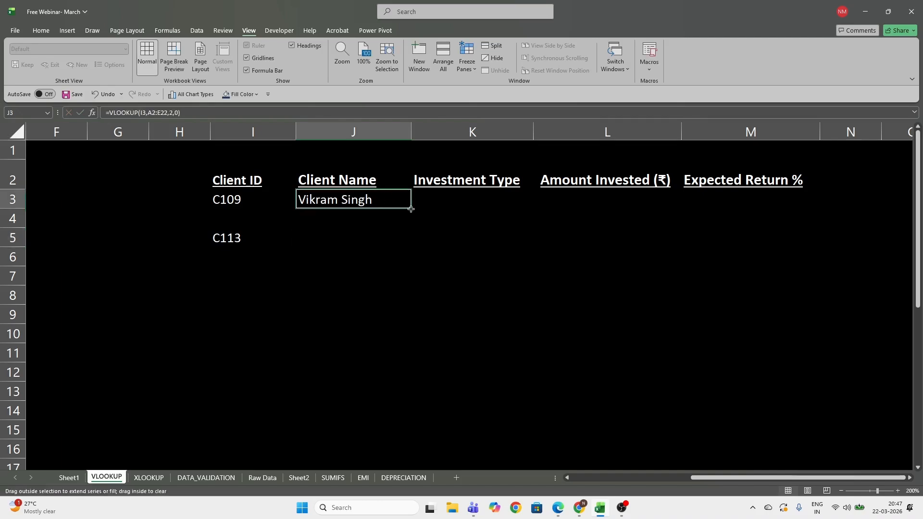
left_click_drag(410, 210, 780, 213)
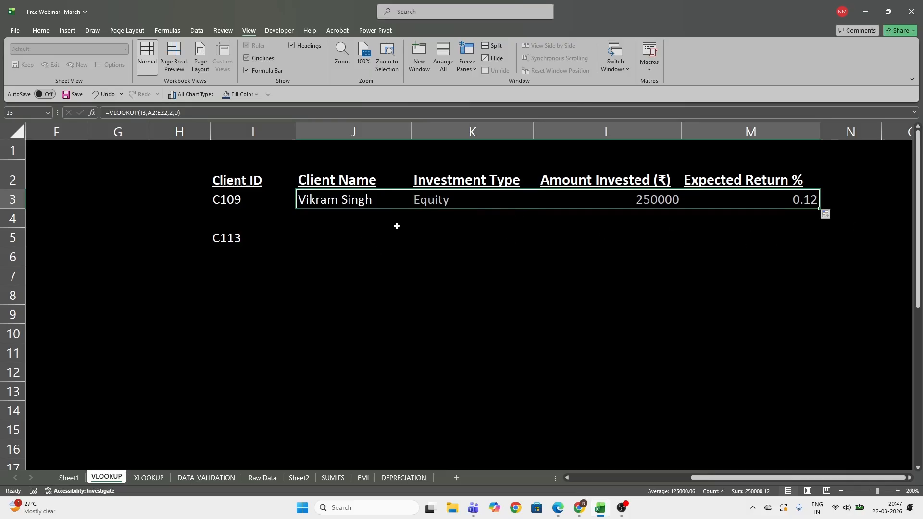
double_click(419, 200)
left_click_drag(420, 200, 786, 197)
key("Escape")
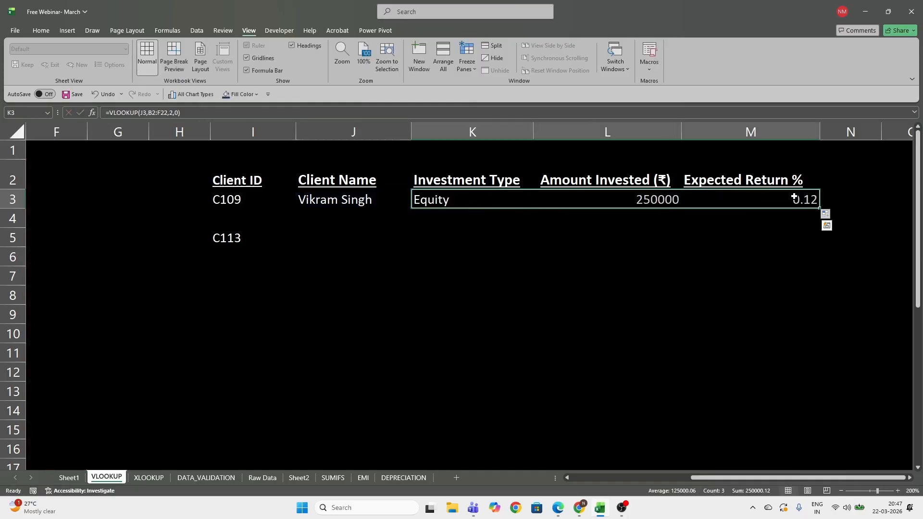
key("Delete")
left_click(321, 231)
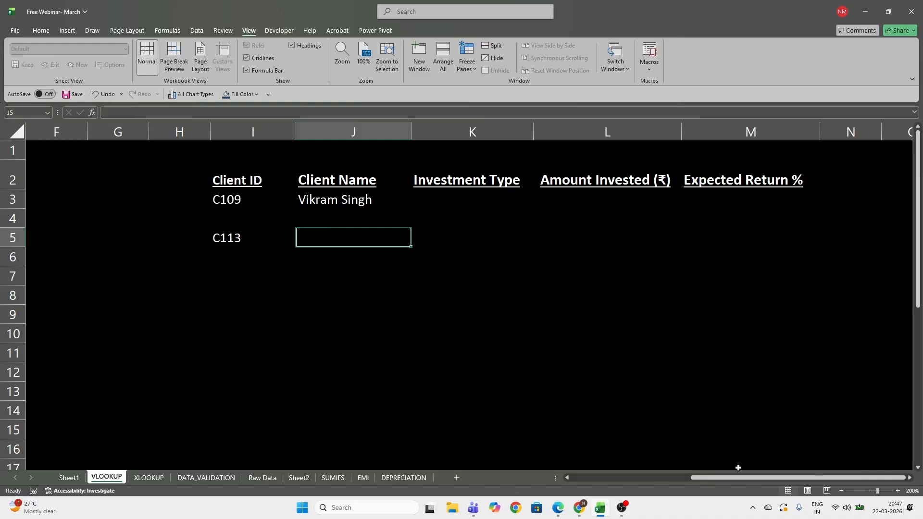
left_click_drag(728, 480, 637, 478)
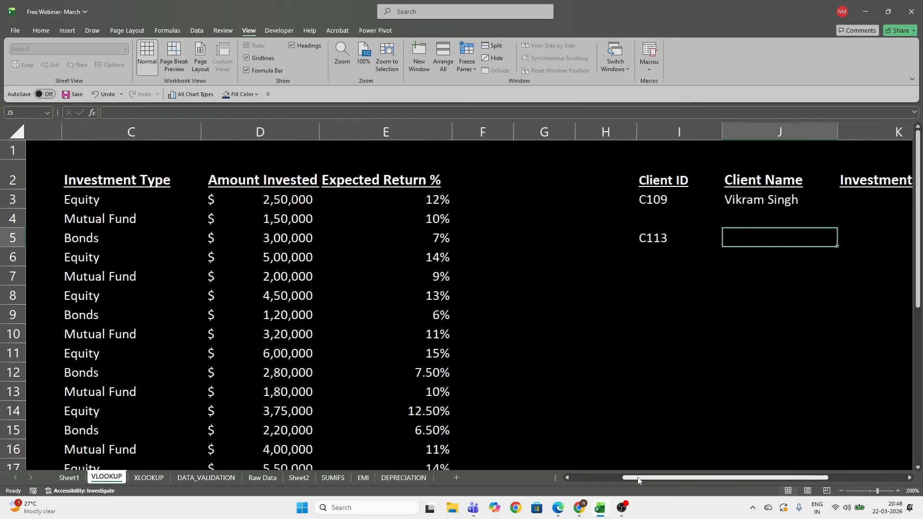
type("=vlo")
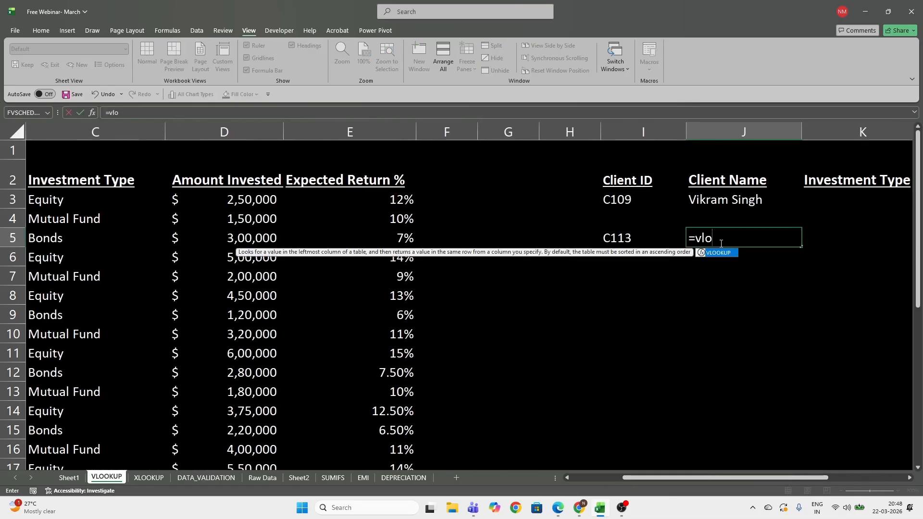
key("Tab")
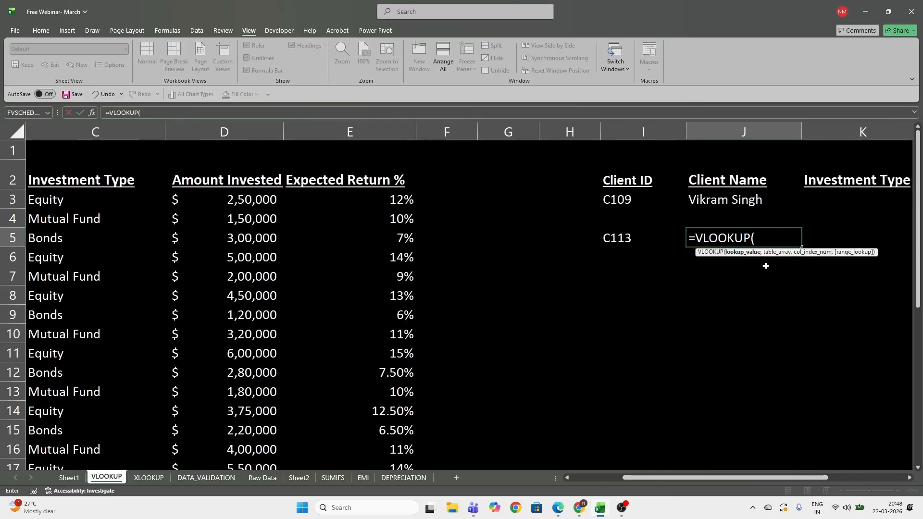
left_click(623, 241)
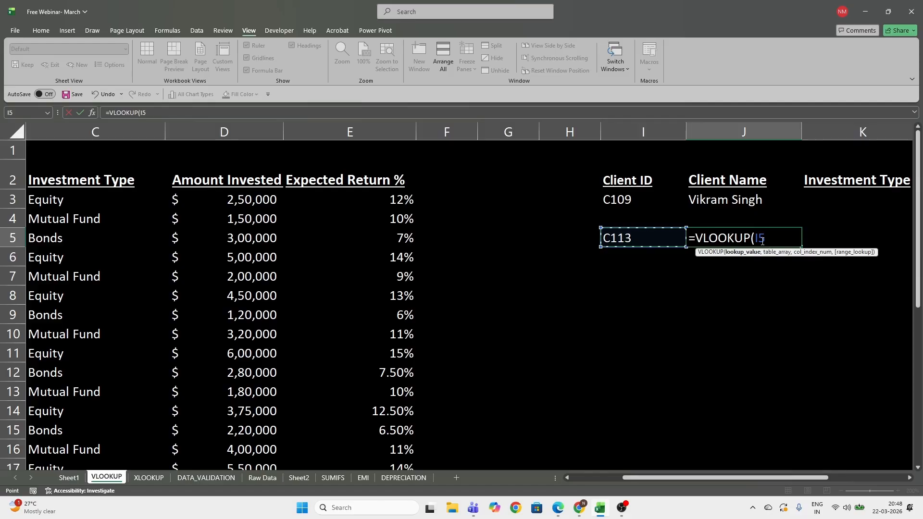
left_click(761, 241)
key("F4")
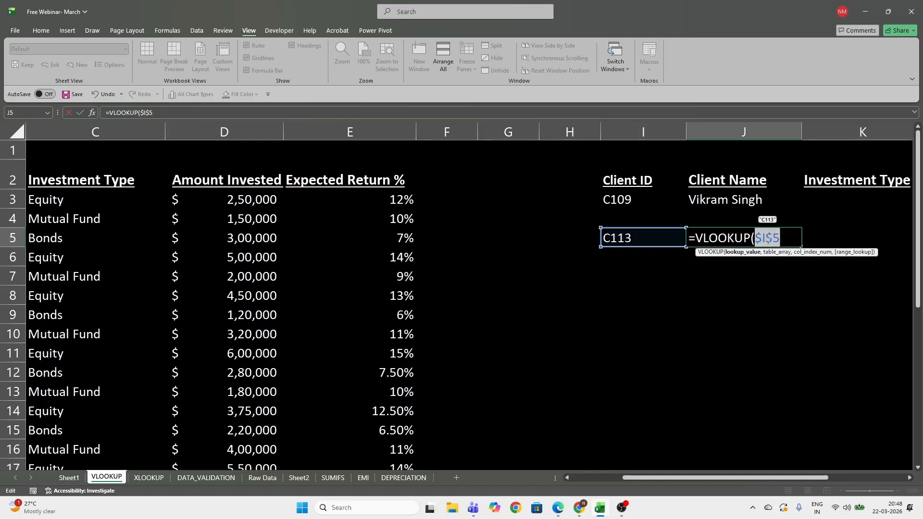
left_click(782, 239)
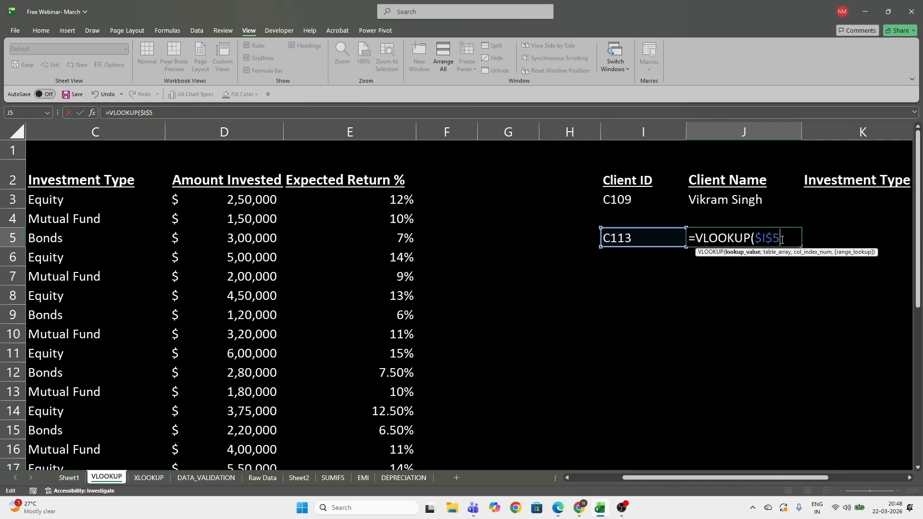
key("Escape")
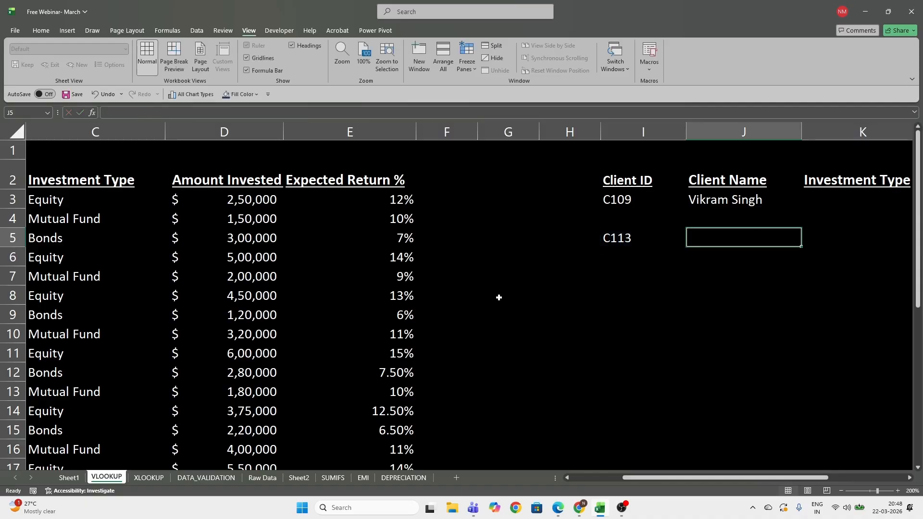
Enter the sample numbers 23 in G9, 12 in H9 and 23 in H10.
left_click(508, 315)
type("23")
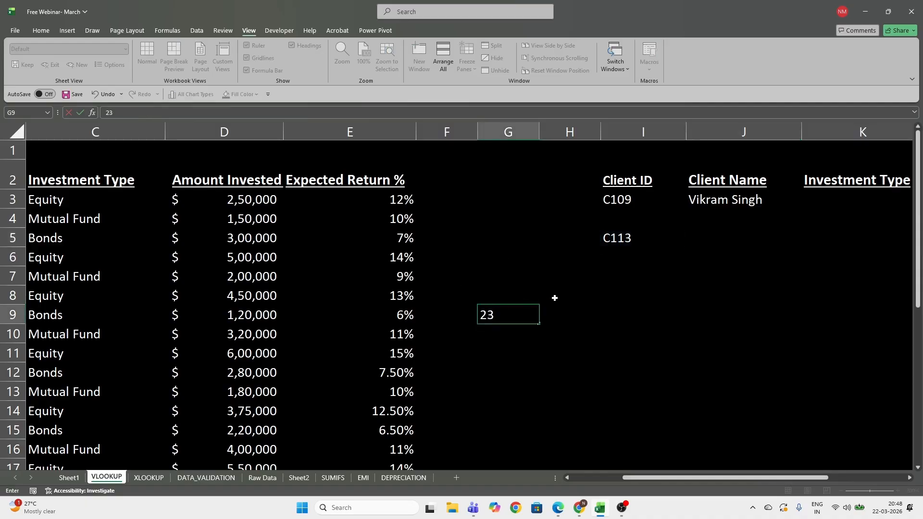
key("Return")
key("Right")
key("Up")
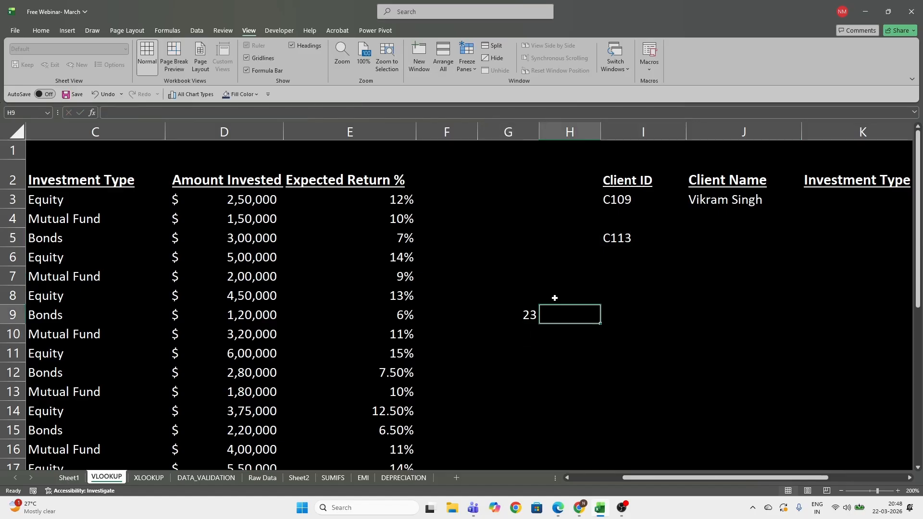
type("12")
key("Return")
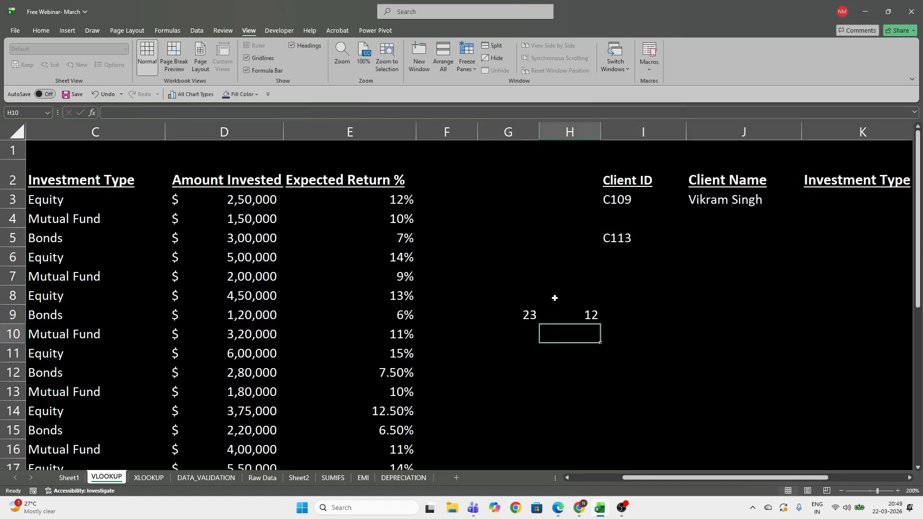
key("Left")
key("Right")
type("23")
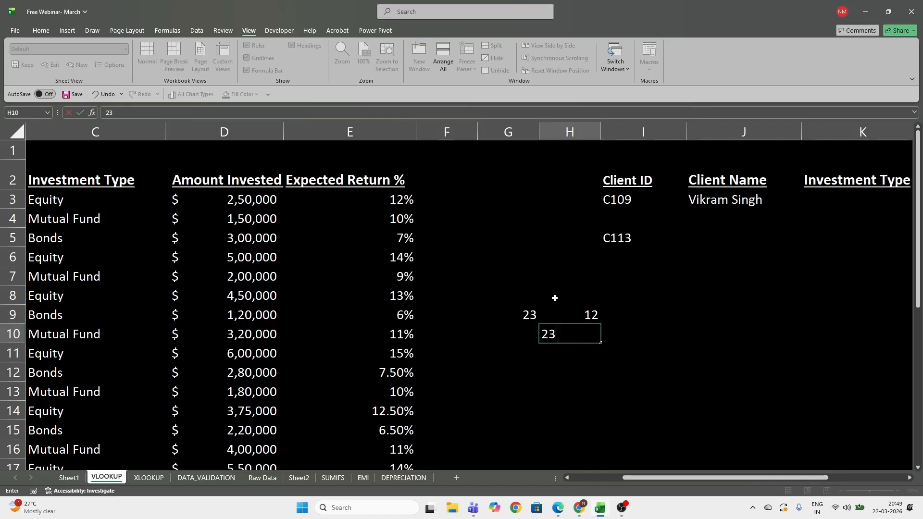
key("Return")
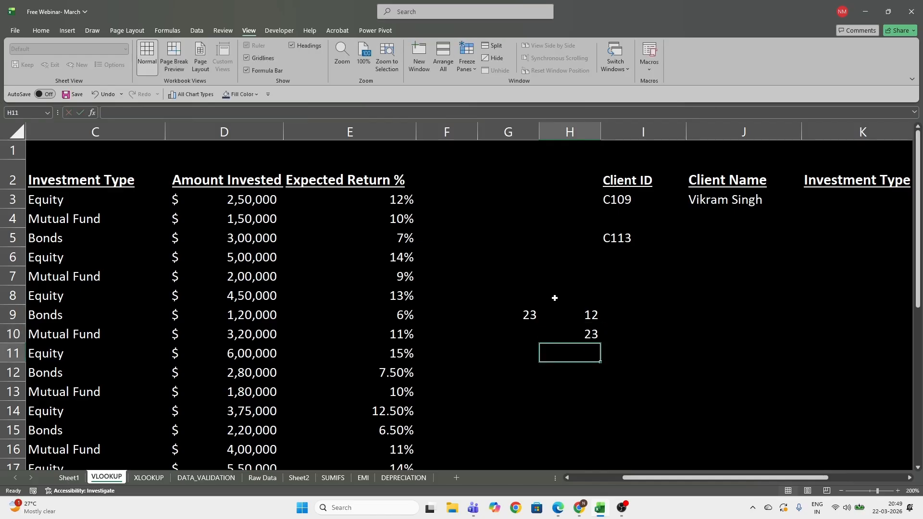
Multiply the two sample numbers in row 9 with the formula =G9*H9 in I9.
left_click(663, 320)
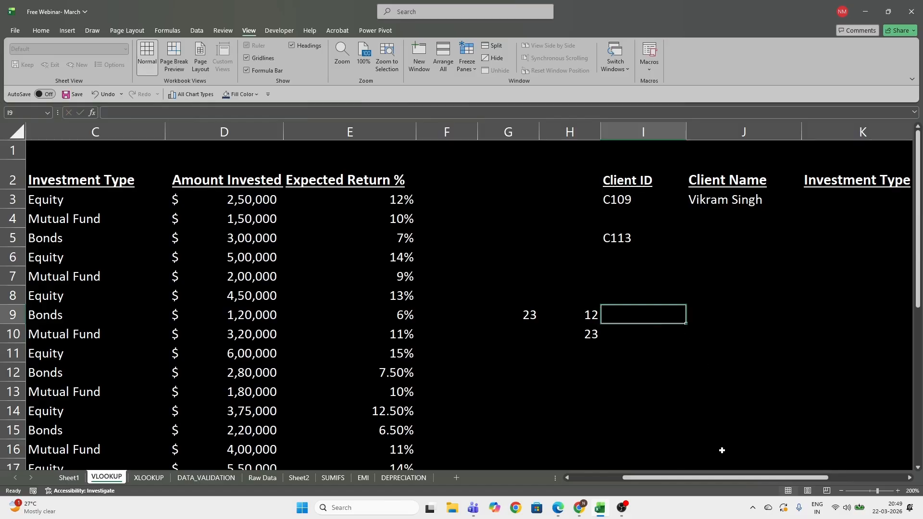
type("=")
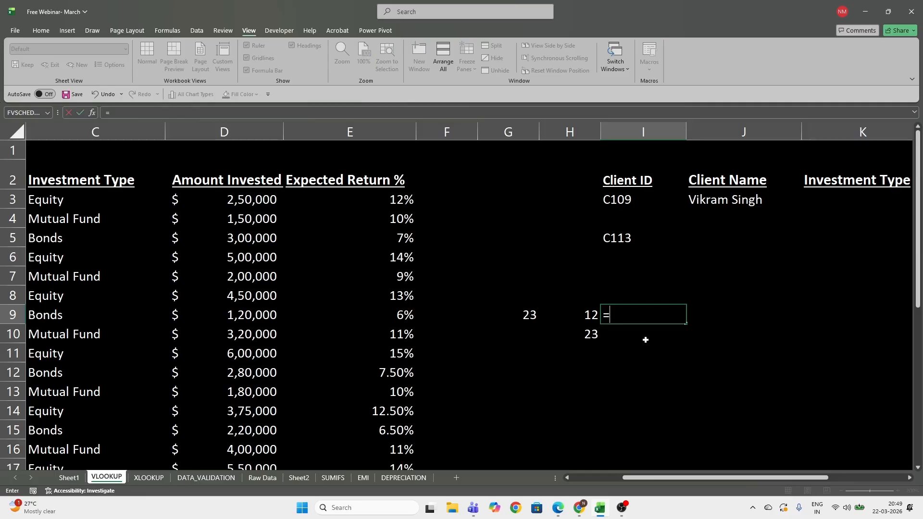
key("Escape")
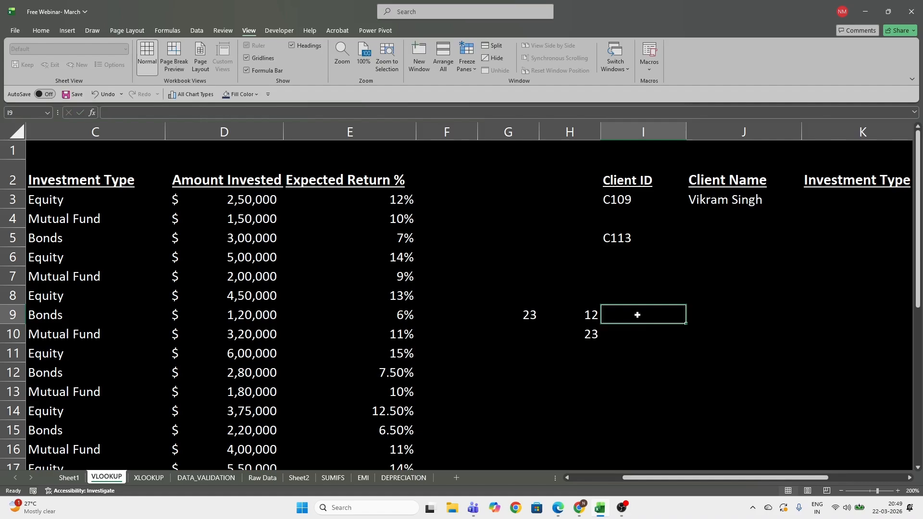
type("=")
key("Left")
key("Left")
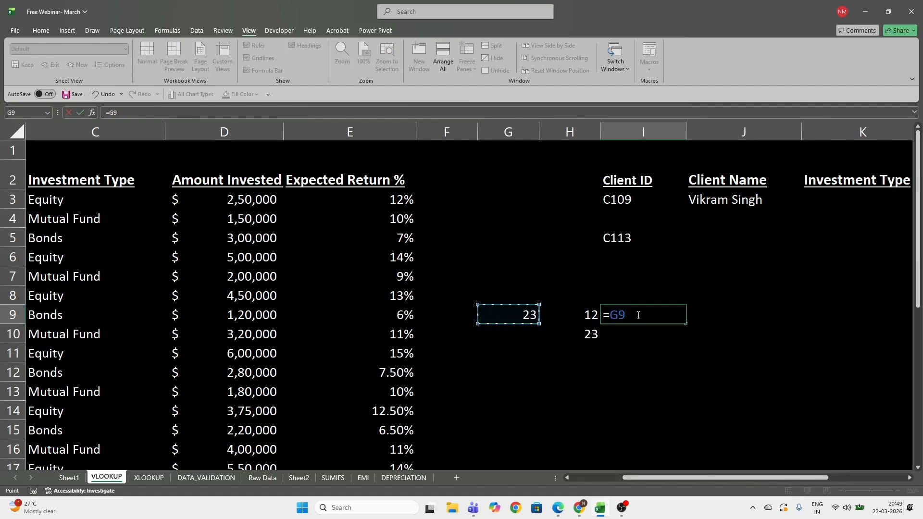
type("*")
key("Left")
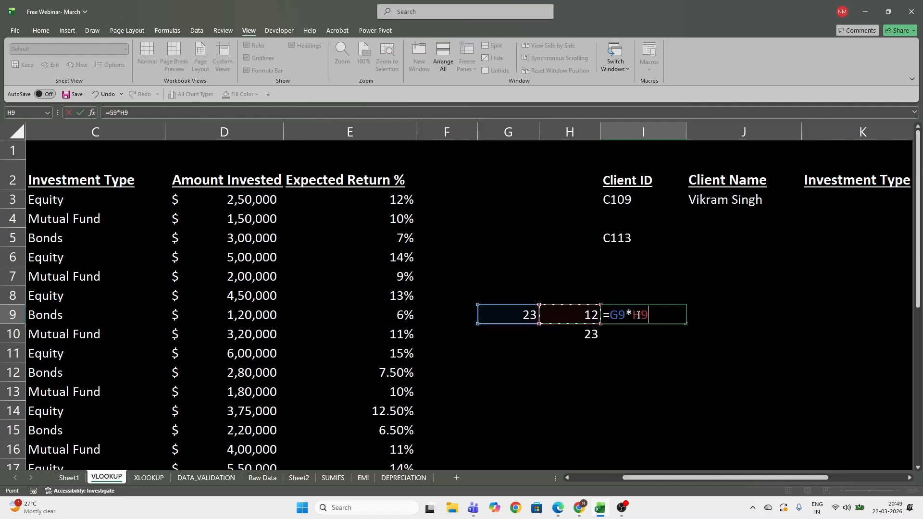
key("Return")
Copy the multiplication formula from I9 down to I10 and inspect the copied formula's cell references.
left_click(637, 314)
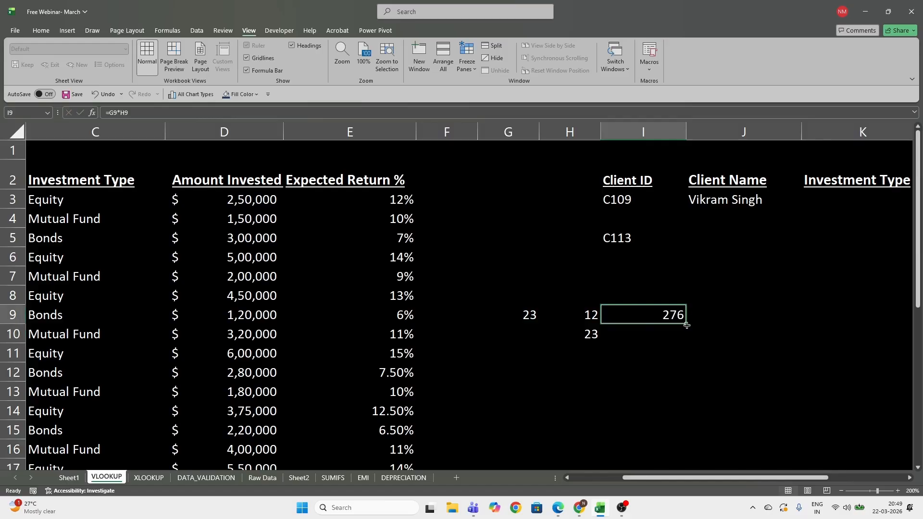
left_click_drag(686, 323, 667, 335)
left_click(659, 333)
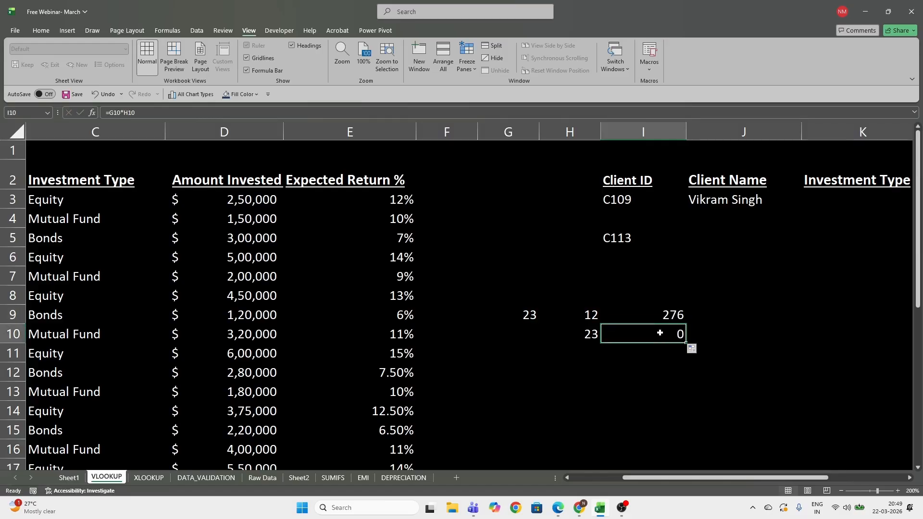
double_click(659, 332)
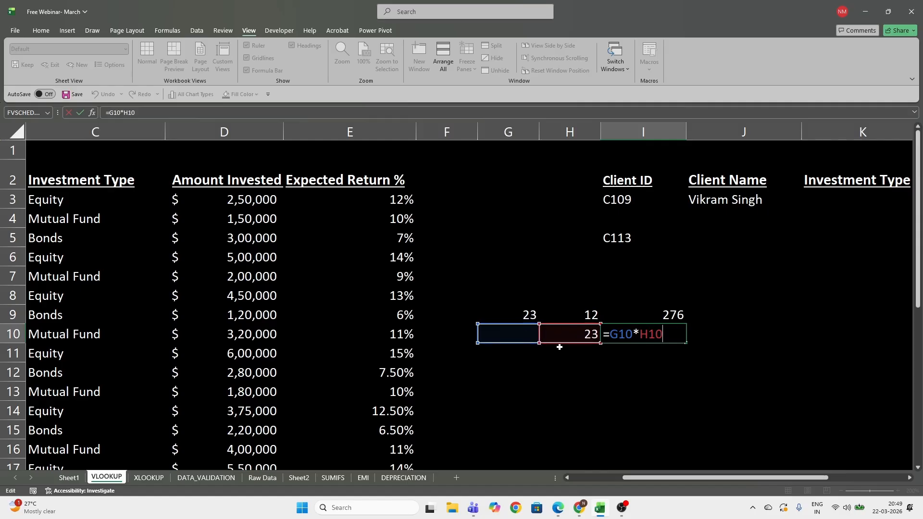
key("ctrl+Return")
Make the G9 reference absolute in I9 so the formula reads =$G$9*H9.
left_click(662, 314)
double_click(661, 314)
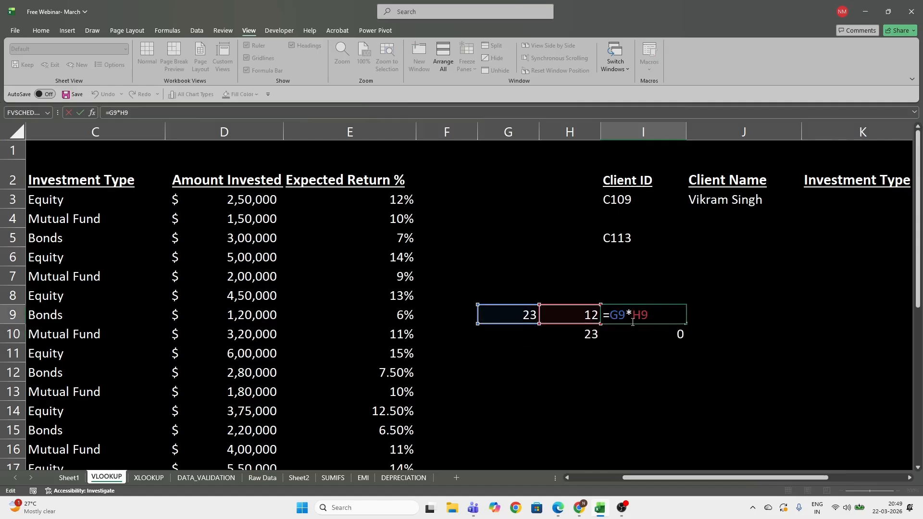
left_click(618, 315)
key("F4")
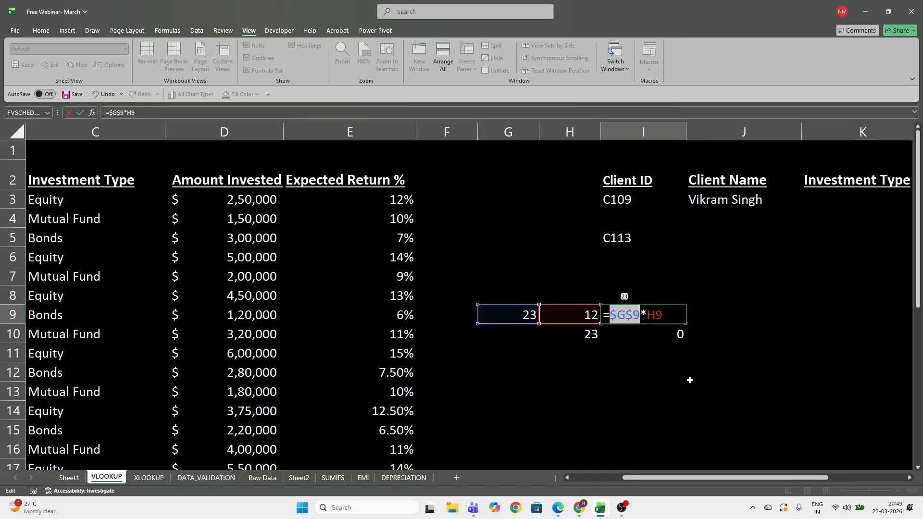
key("Return")
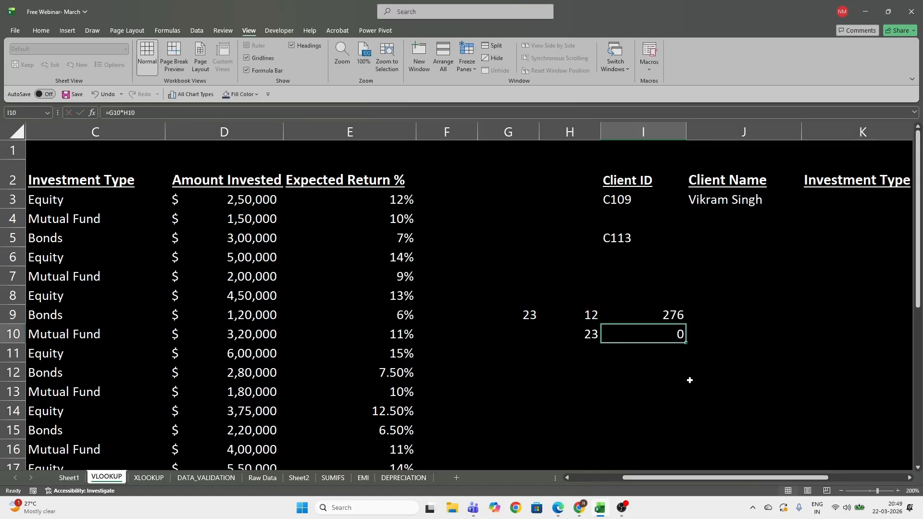
Copy the formula with the locked $G$9 reference from I9 down to I10 and check its references.
left_click(680, 316)
left_click_drag(689, 325, 686, 340)
left_click(672, 333)
double_click(672, 333)
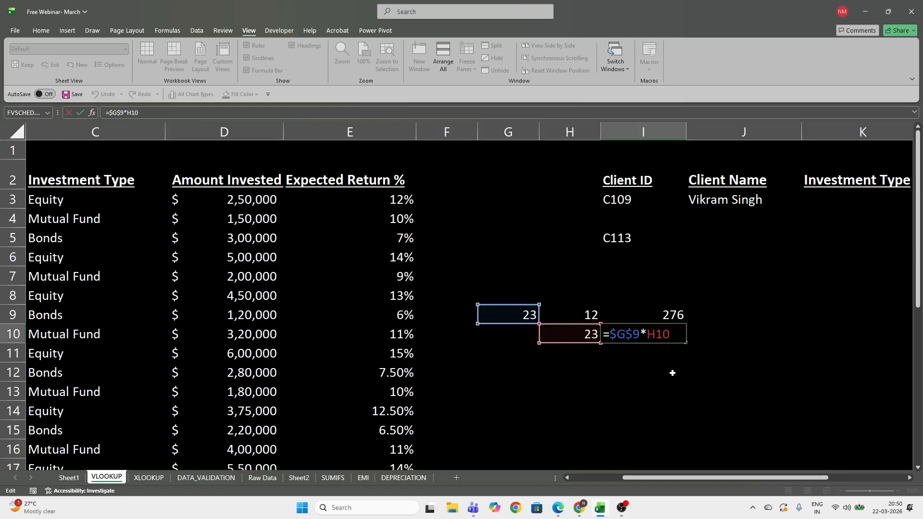
key("ctrl+Return")
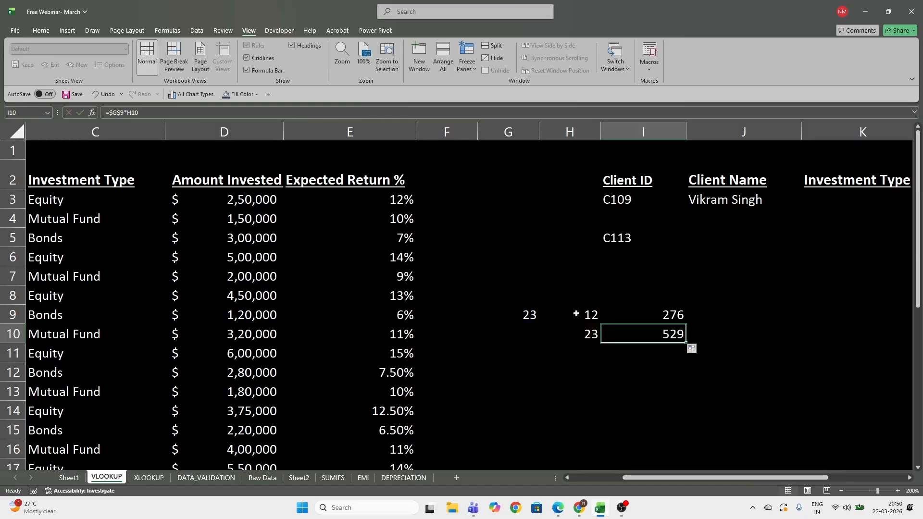
Clear the sample numbers and formulas from G8:J11 and return to cell J5.
left_click_drag(515, 298, 724, 350)
key("Delete")
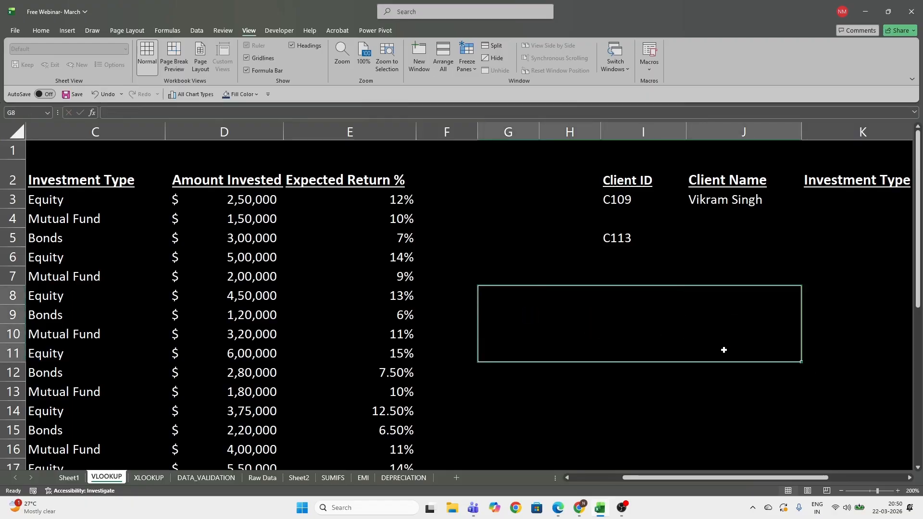
left_click(701, 235)
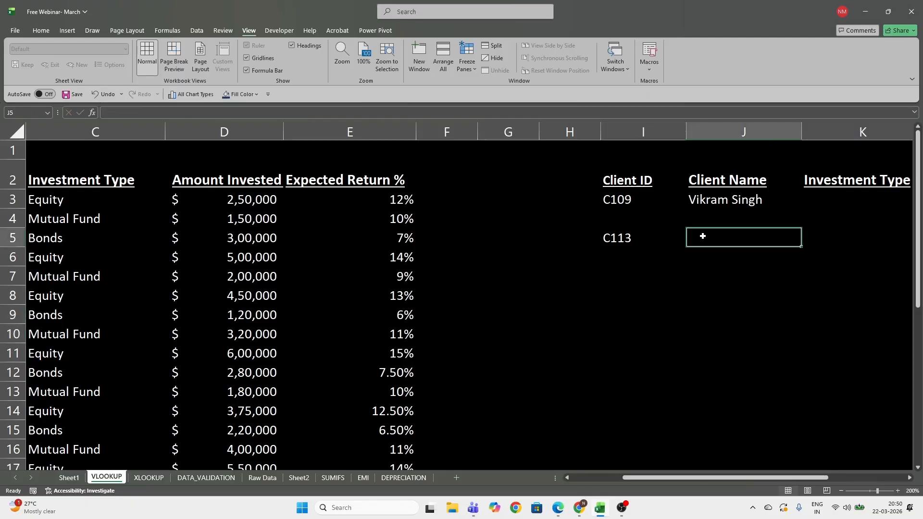
Start a VLOOKUP formula in J5 with the absolute reference $I$5 as its lookup value.
type("=vl")
key("Tab")
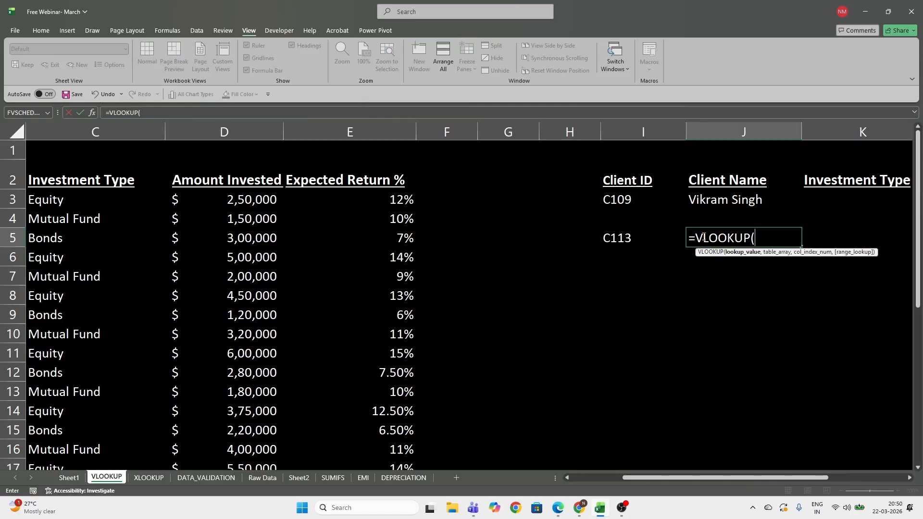
left_click(628, 238)
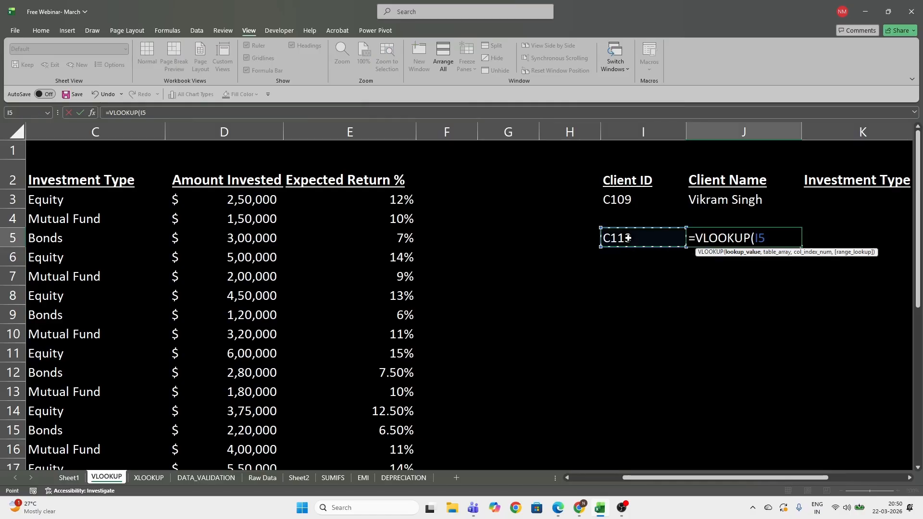
key("F4")
type(",")
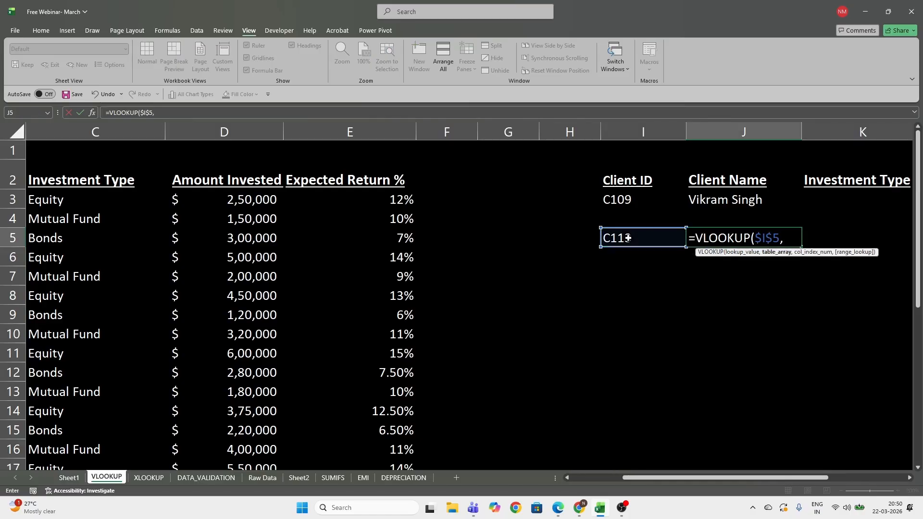
Add the client table, headers included, as the J5 formula's table array with the absolute range $A$2:$E$22.
left_click(131, 181)
key("Left")
key("Left")
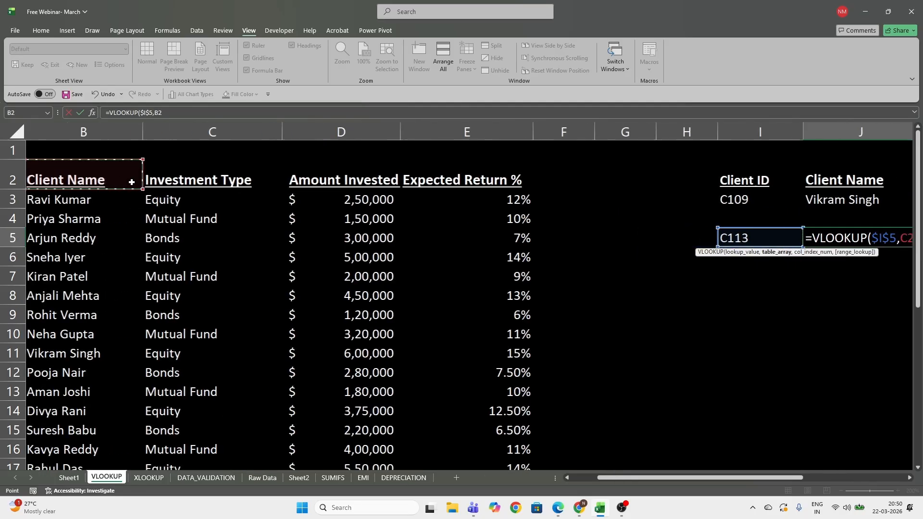
key("ctrl+shift+Right")
key("ctrl+shift+Down")
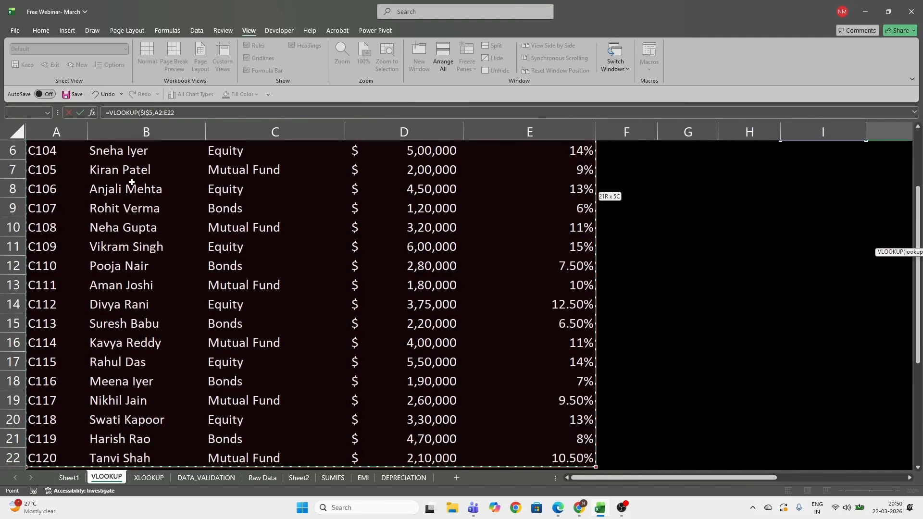
key("F4")
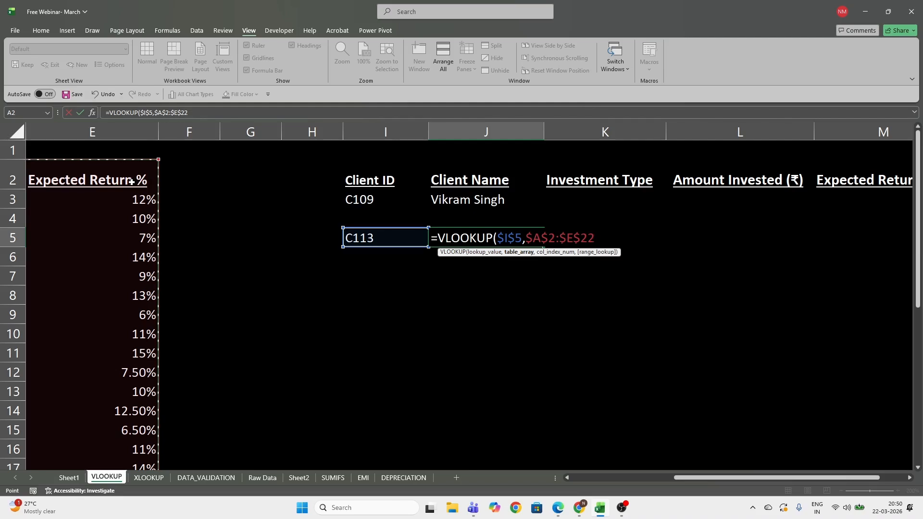
type(",")
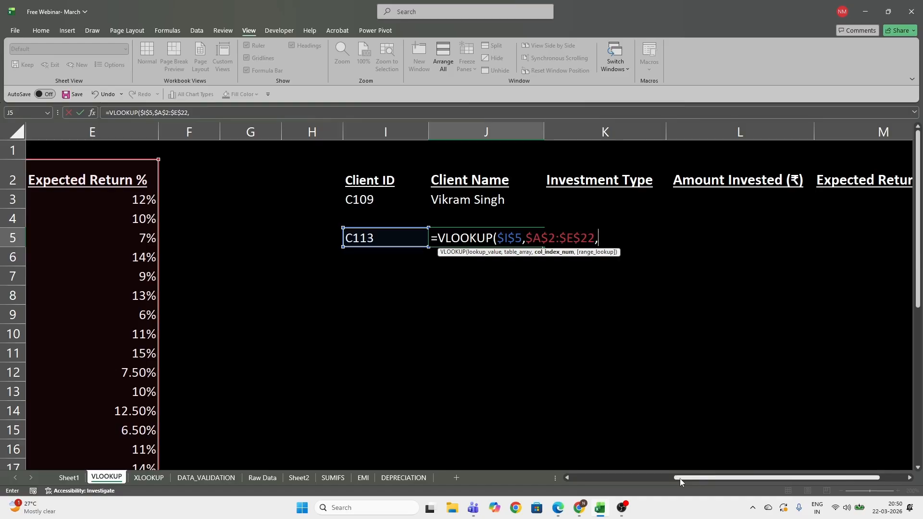
Complete the J5 VLOOKUP with column index 2 and range lookup 0 for an exact match.
left_click_drag(680, 478, 575, 478)
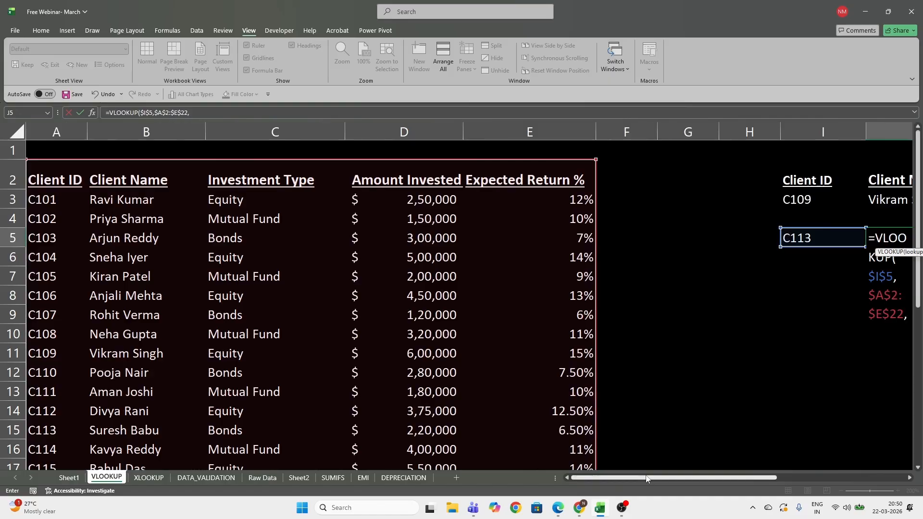
mouse_move(654, 478)
left_mouse_down()
mouse_move(765, 481)
mouse_move(650, 479)
left_mouse_up()
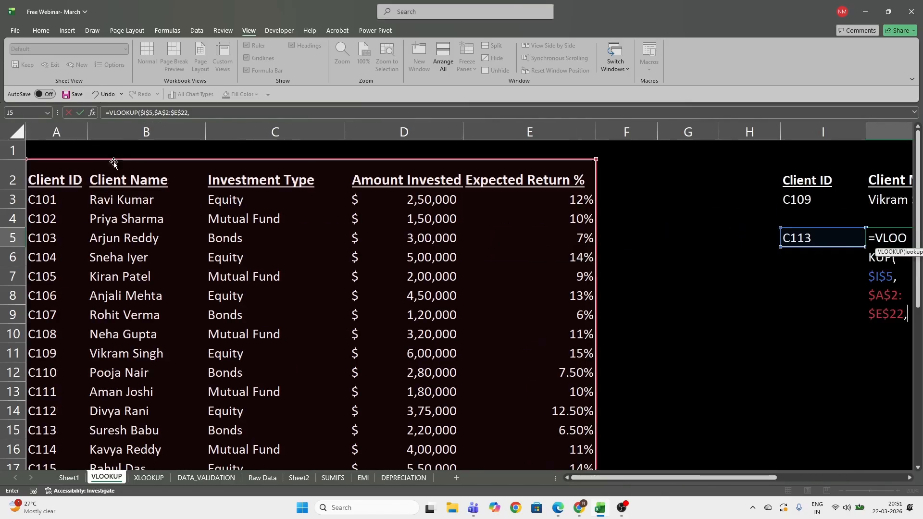
scroll(660, 478, "right", 4)
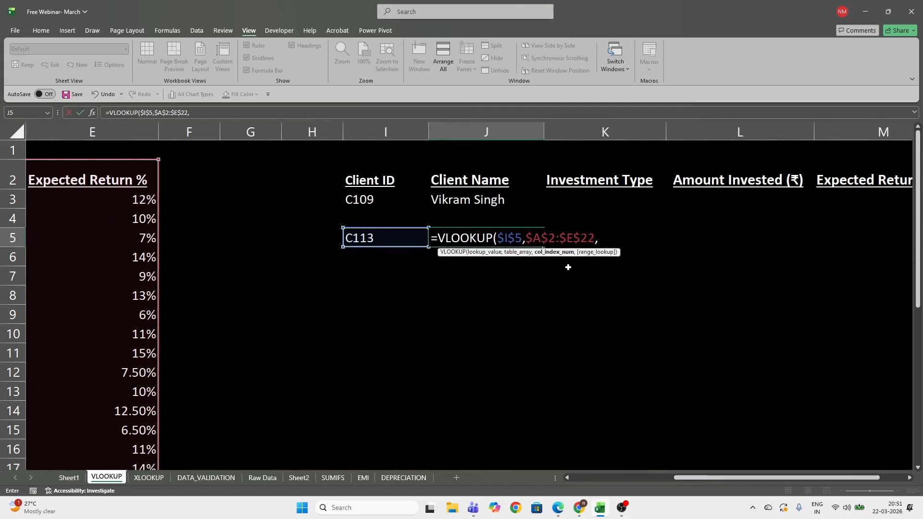
type("2,")
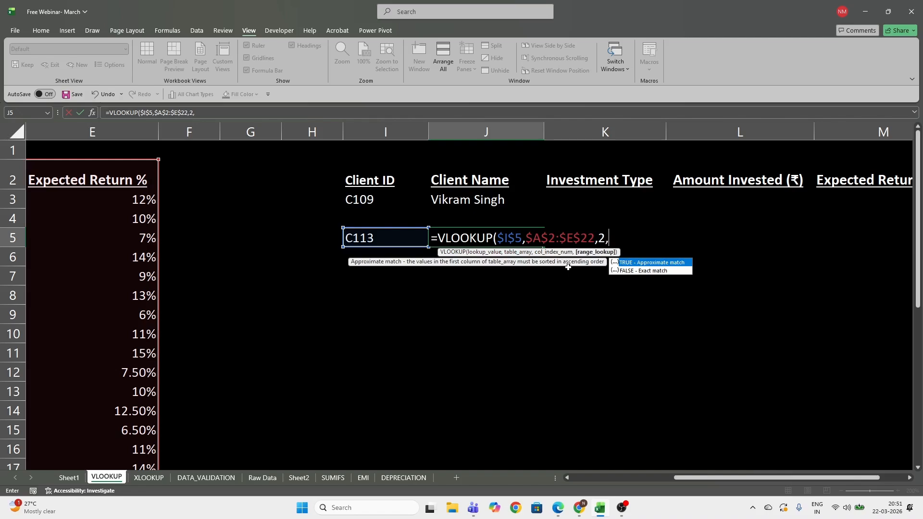
type("0)")
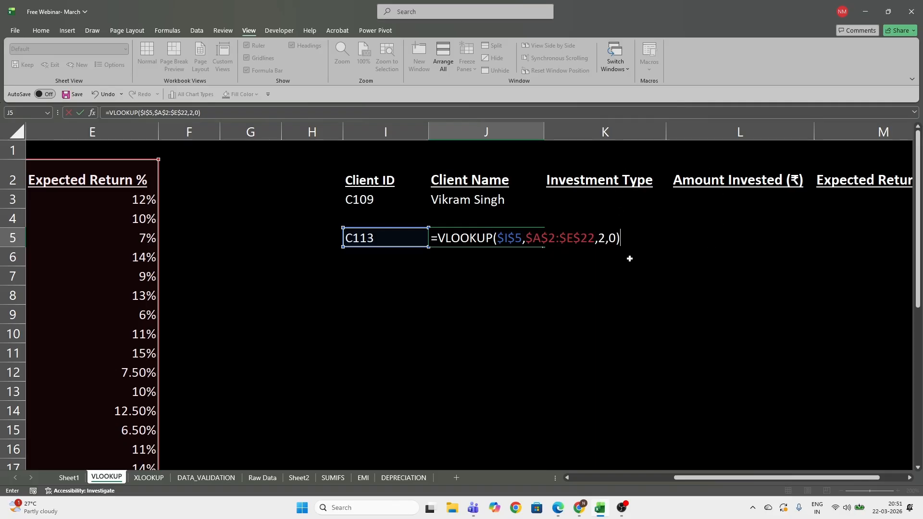
key("Return")
Copy the J5 formula across to M5 and inspect the copied formulas in K5, L5 and M5.
left_click(521, 241)
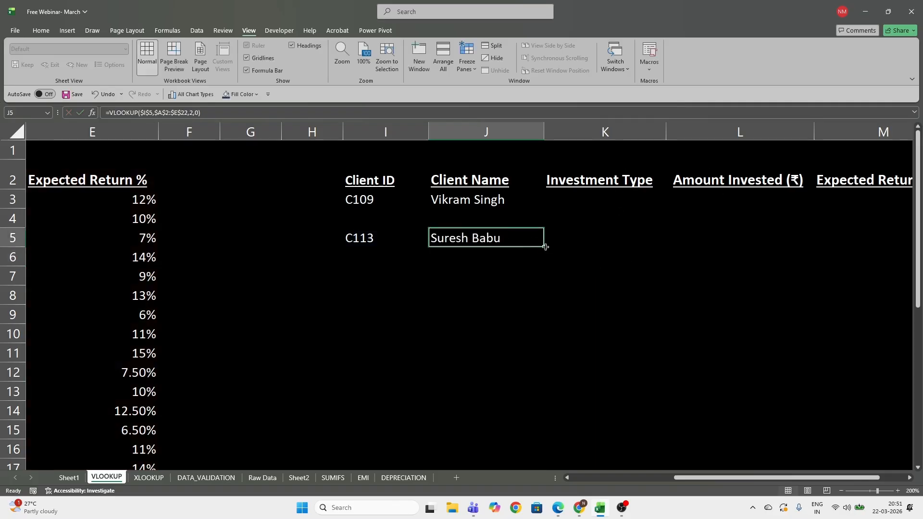
left_click_drag(545, 247, 906, 240)
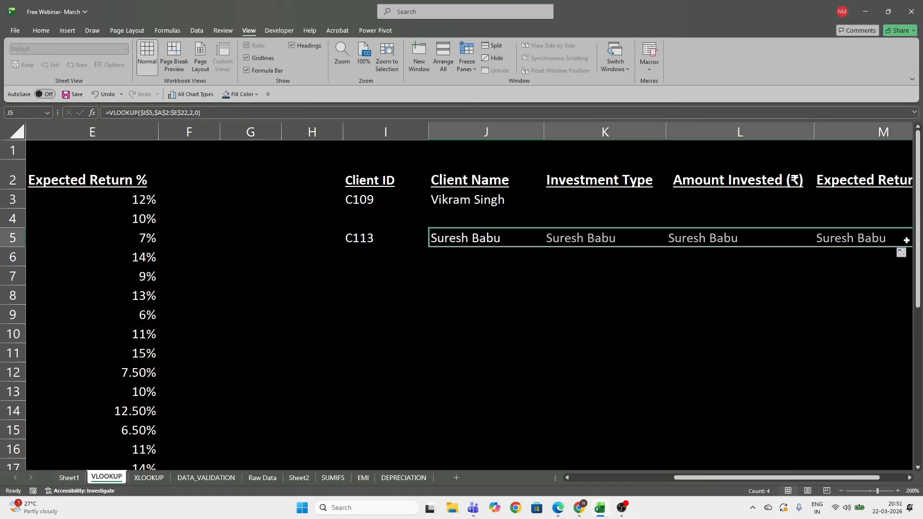
left_click(569, 236)
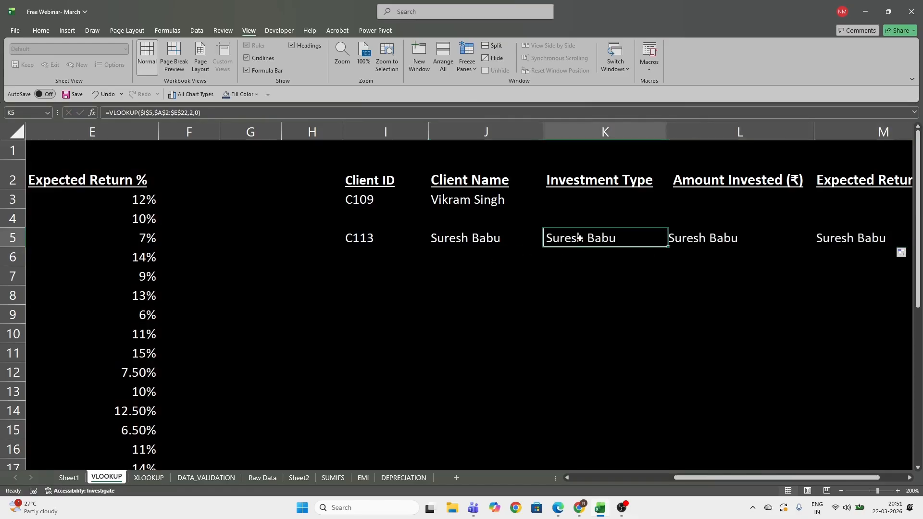
left_click(700, 242)
left_click(820, 236)
Set the column index in the K5 Investment Type formula to 3.
left_click(591, 237)
key("F2")
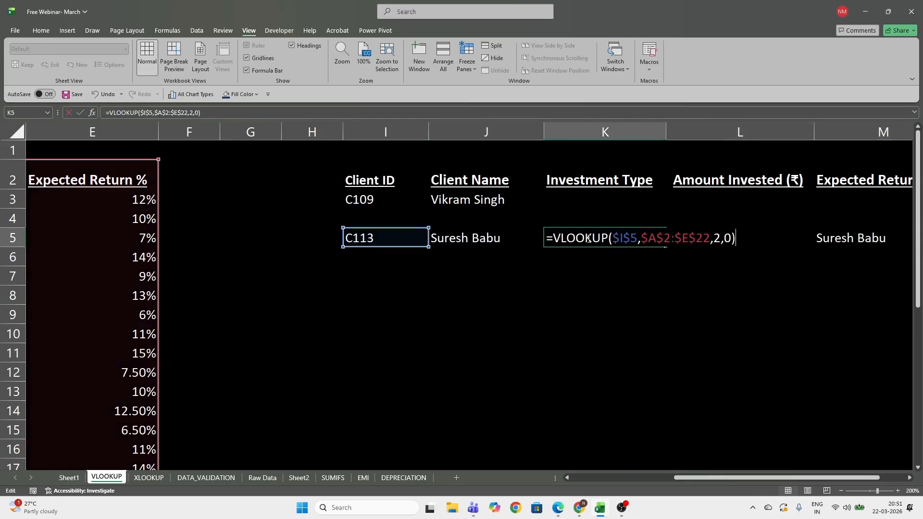
left_click(721, 238)
key("BackSpace")
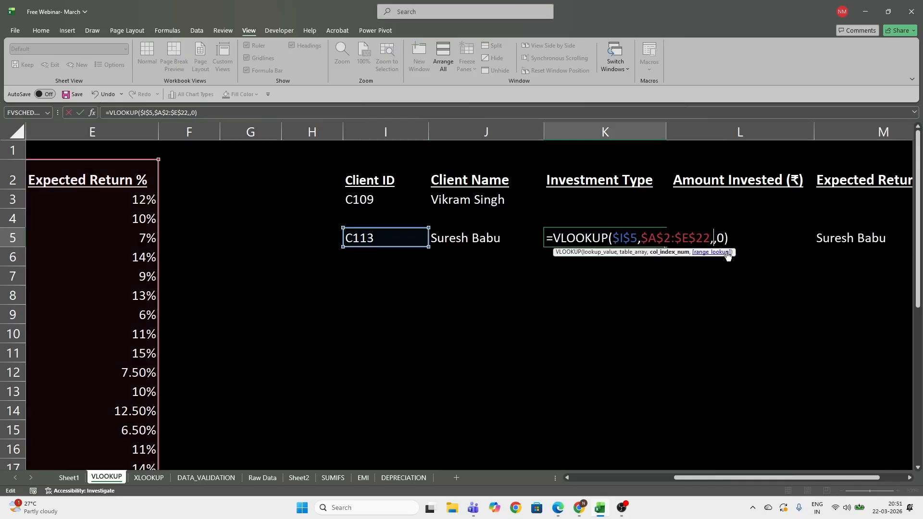
type("3")
key("Return")
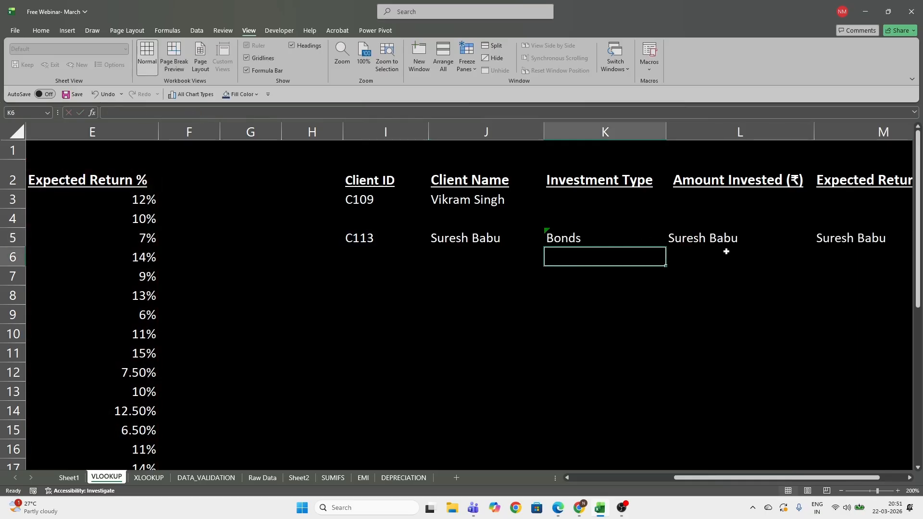
Set the column index in the L5 Amount Invested formula to 4.
key("Up")
key("Right")
key("F2")
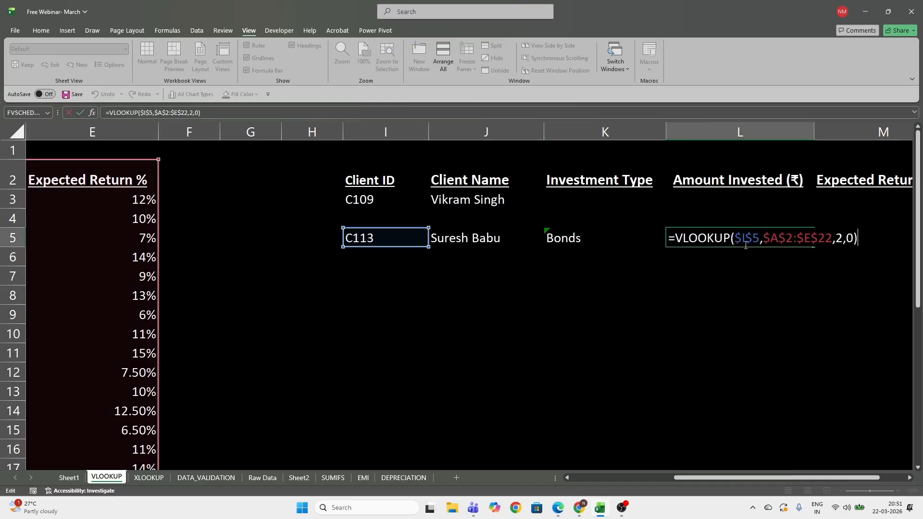
left_click(841, 238)
key("BackSpace")
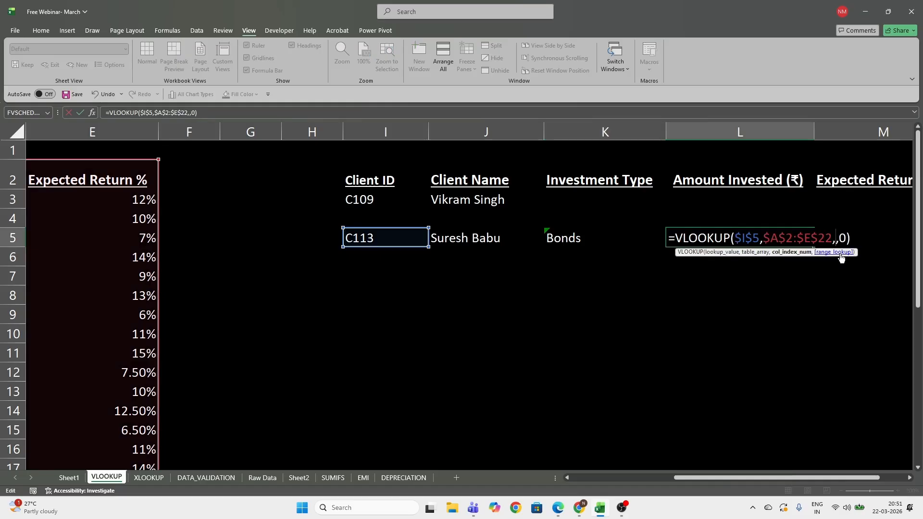
type("4")
key("Return")
Clear the copied lookup formulas from K5:M5.
key("Up")
key("Left")
key("Left")
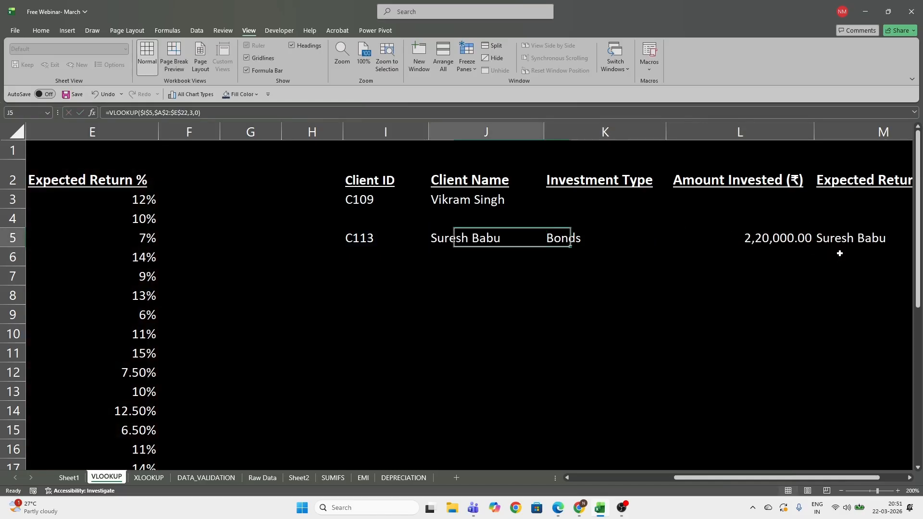
key("Right")
key("shift+Right")
key("shift+Right")
key("shift+Right")
key("shift+Left")
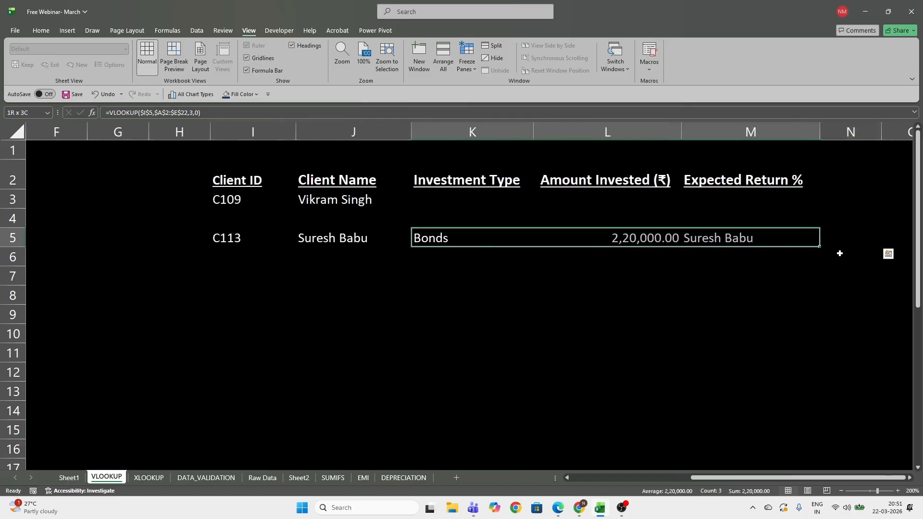
key("F2")
key("ctrl+Return")
key("Delete")
Replace the fixed column index 2 in the J5 VLOOKUP formula with the start of a COLUMNS function.
left_click(385, 239)
key("F2")
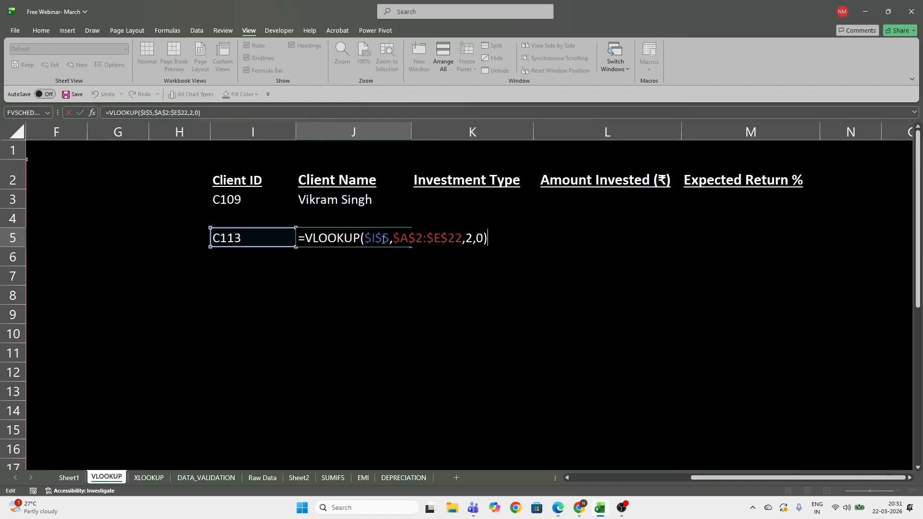
left_click(479, 238)
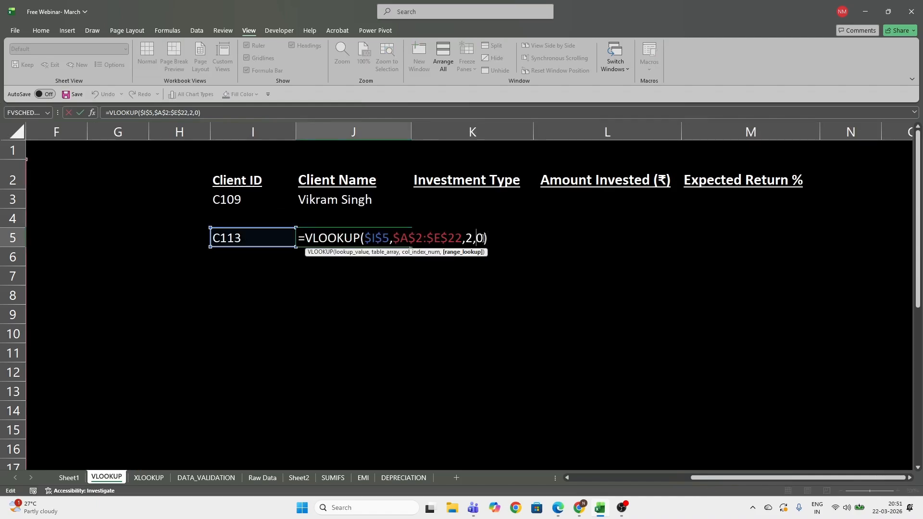
left_click(473, 238)
key("BackSpace")
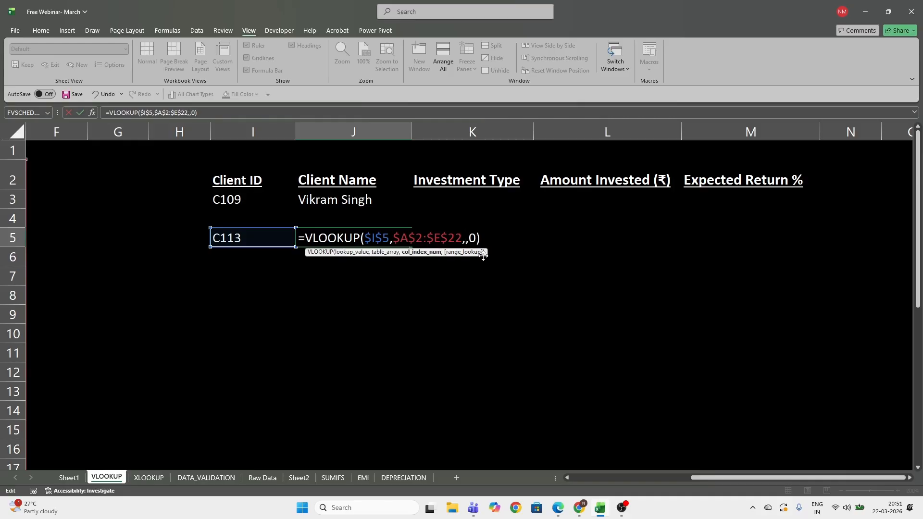
type("col")
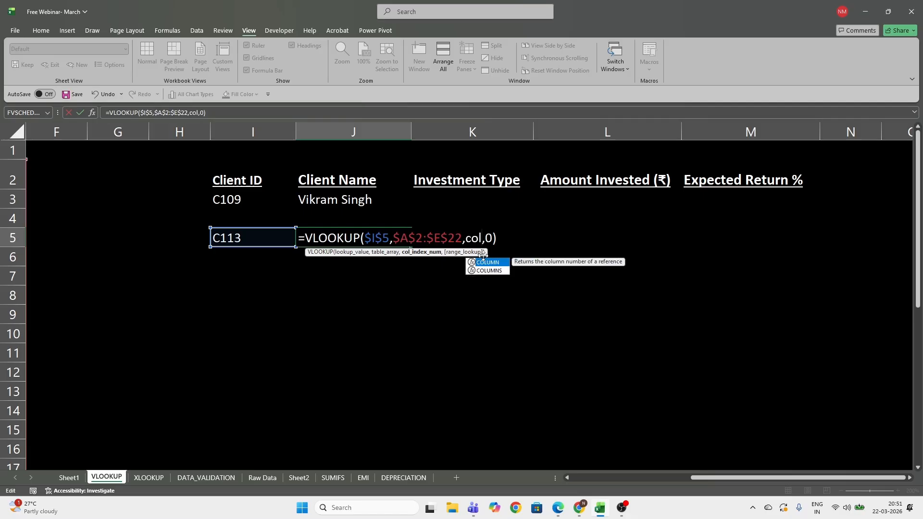
left_click(489, 272)
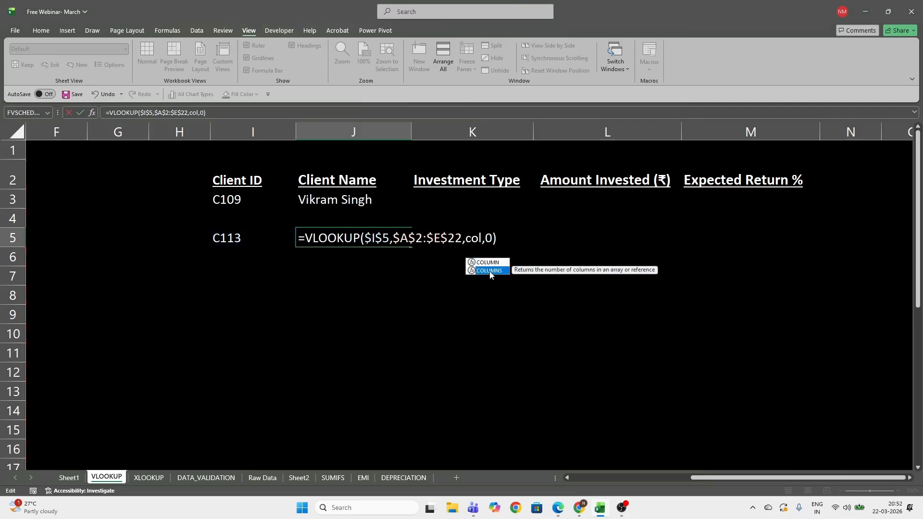
double_click(490, 271)
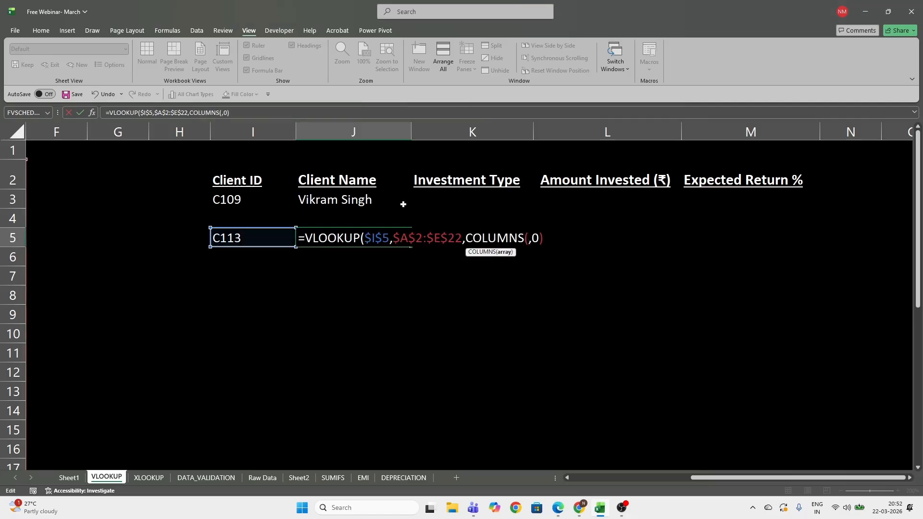
Give COLUMNS the range $I$4:J4, with only its first cell locked, and complete the J5 formula.
left_click(260, 216)
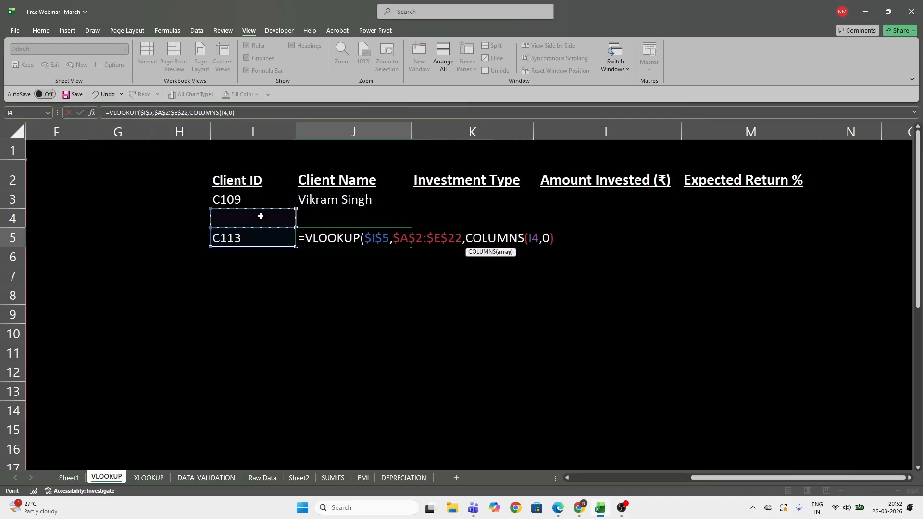
key("F4")
left_click_drag(260, 216, 312, 219)
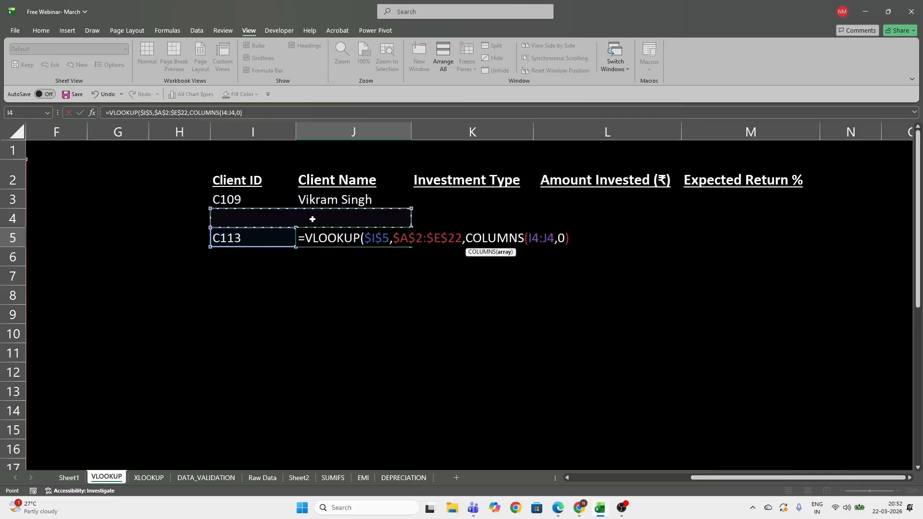
left_click(533, 237)
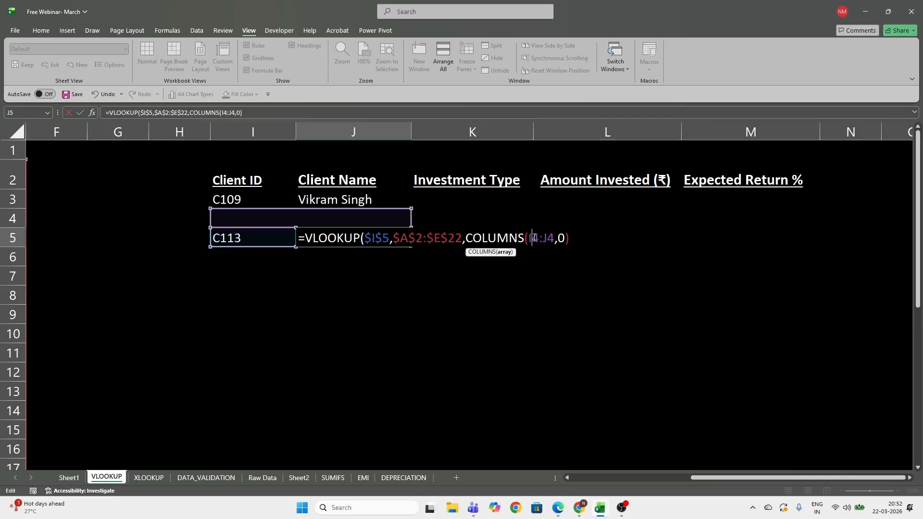
key("F4")
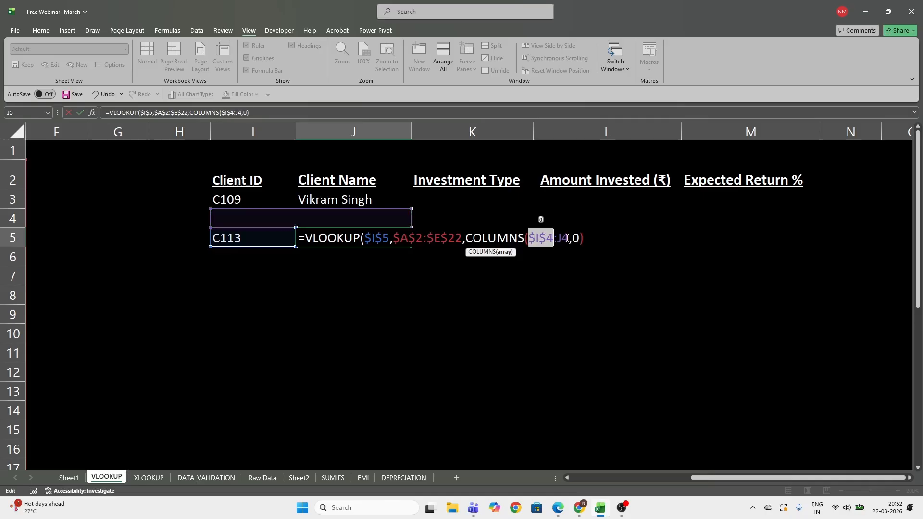
left_click(569, 237)
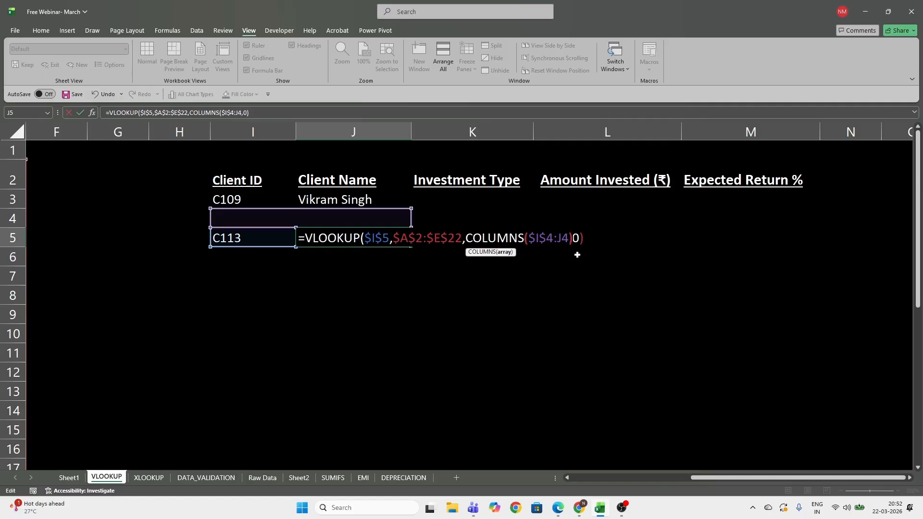
type(")")
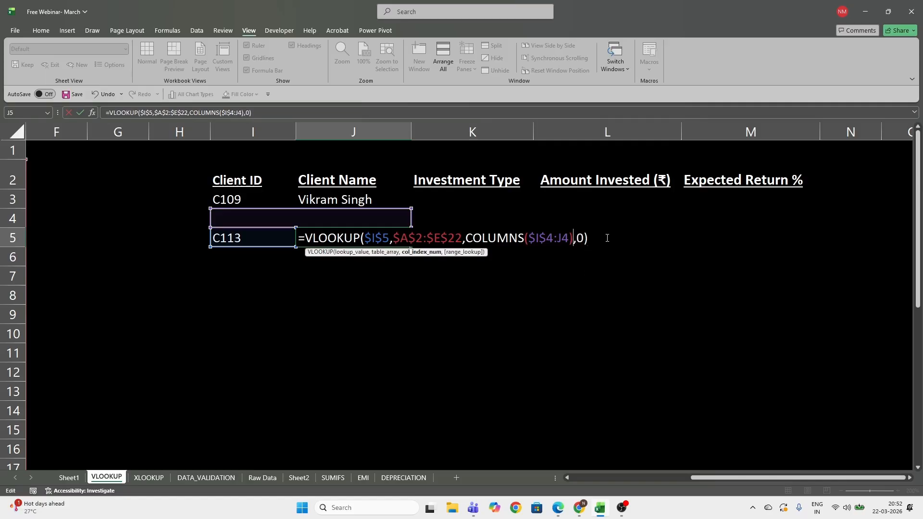
key("Return")
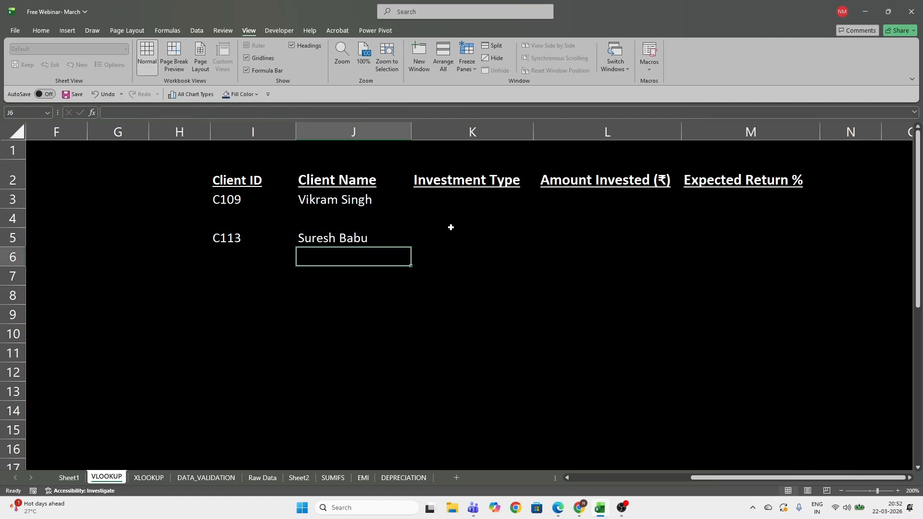
Copy the J5 VLOOKUP formula across K5:M5 to fill in the remaining client details.
left_click(353, 240)
left_click_drag(414, 245, 750, 235)
left_click(720, 269)
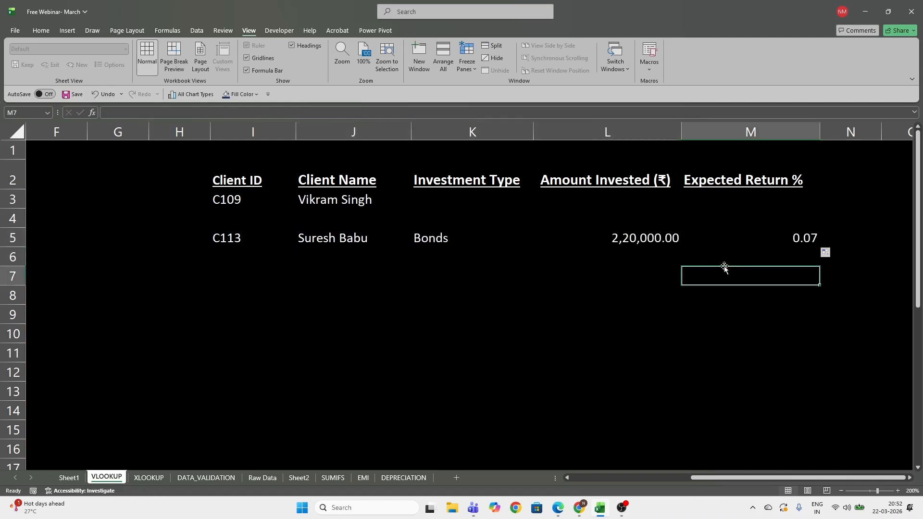
Compare the copied VLOOKUP formulas in J5 through M5.
left_click(338, 239)
left_click(454, 243)
left_click(611, 237)
left_click(800, 237)
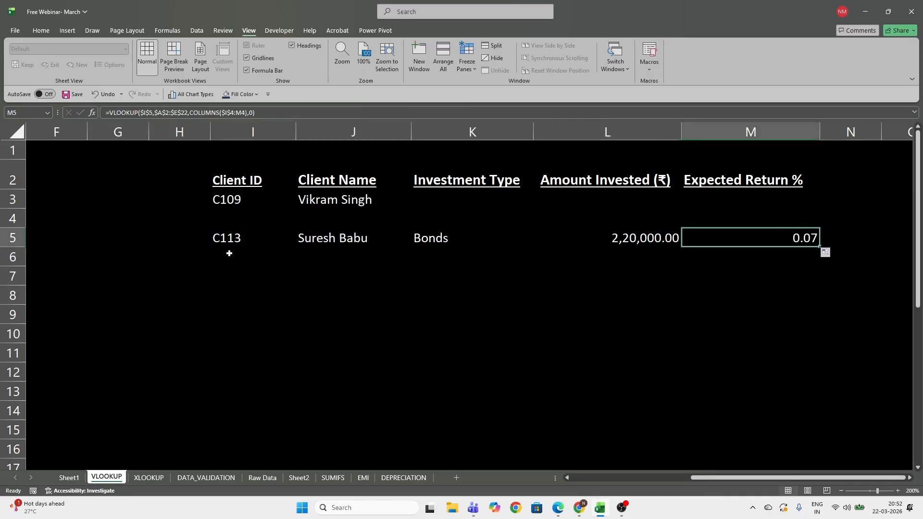
left_click(330, 246)
left_click(433, 238)
left_click(363, 238)
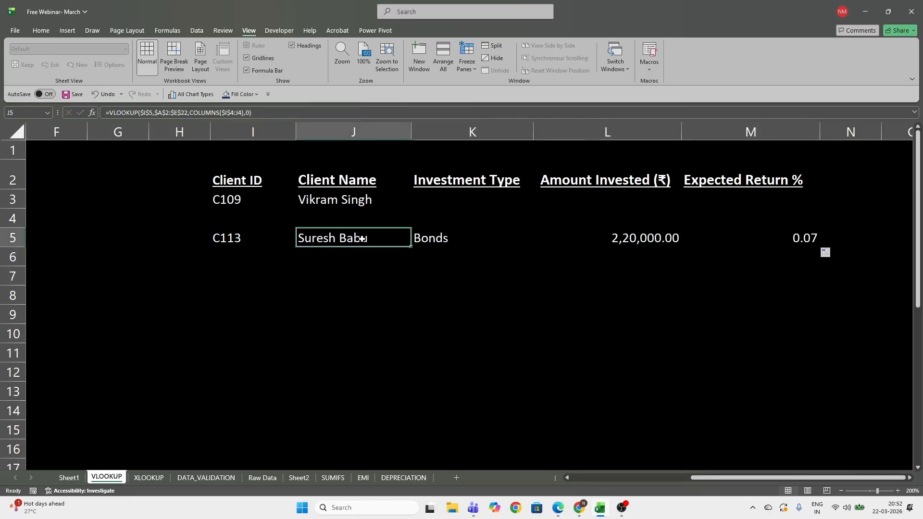
left_click(359, 296)
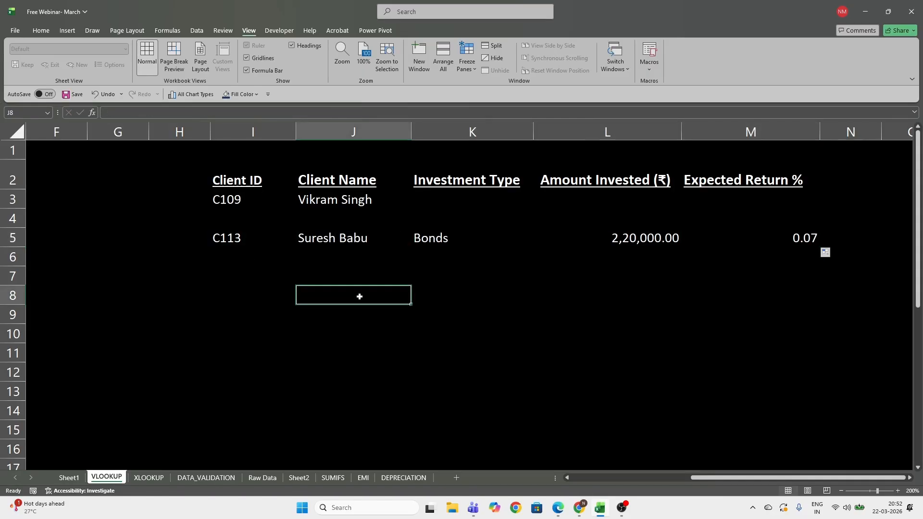
left_click(348, 242)
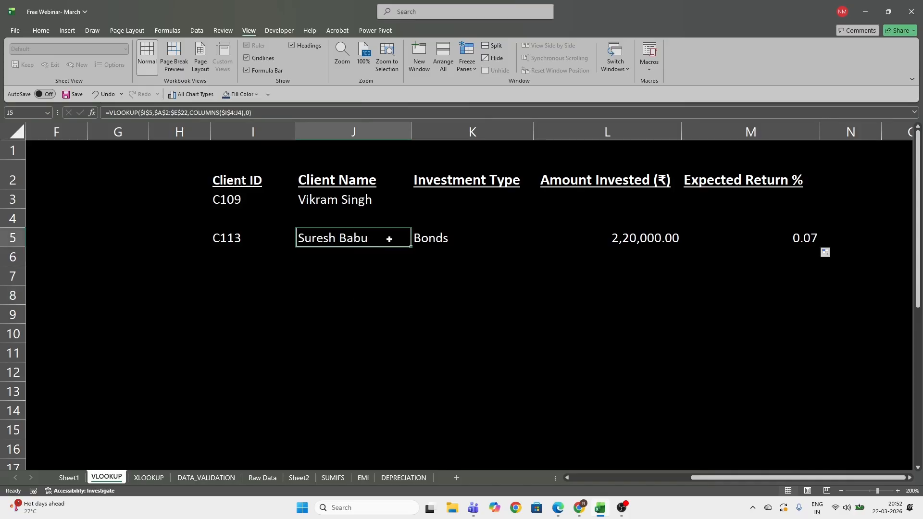
Examine how the COLUMNS range expands in the J5, K5 and L5 formulas, leaving each formula unedited.
double_click(399, 236)
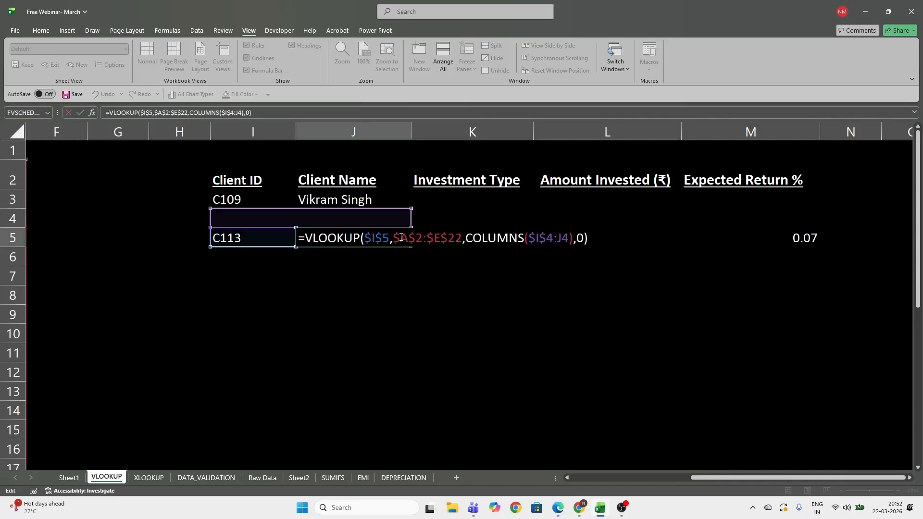
left_click(493, 198)
left_click(612, 212)
left_click(885, 209)
left_click(309, 241)
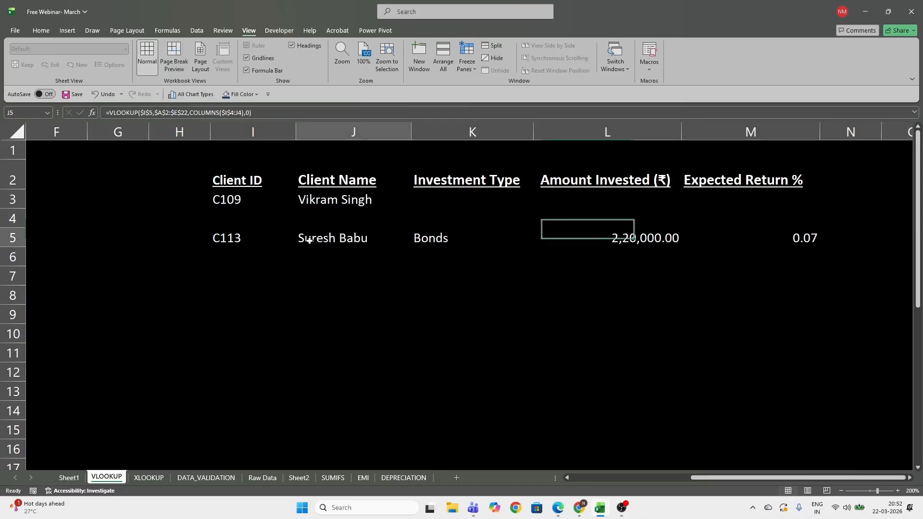
double_click(308, 241)
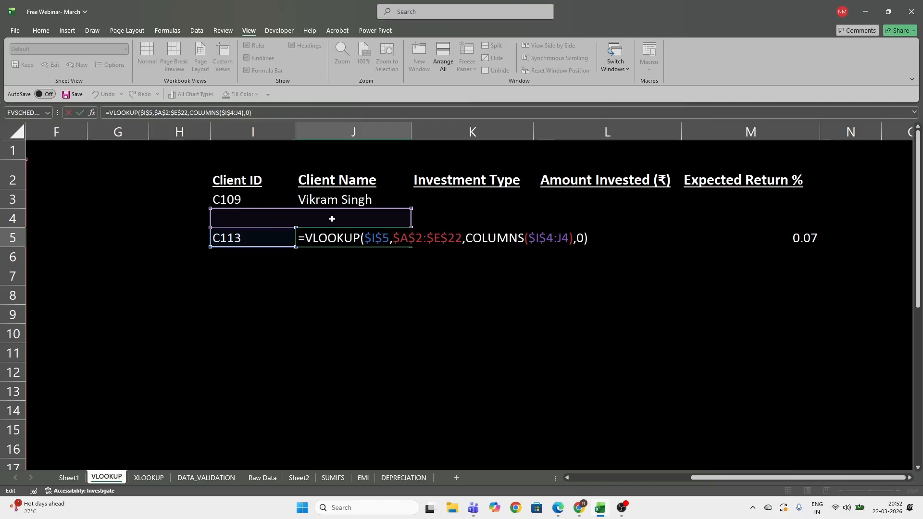
key("Escape")
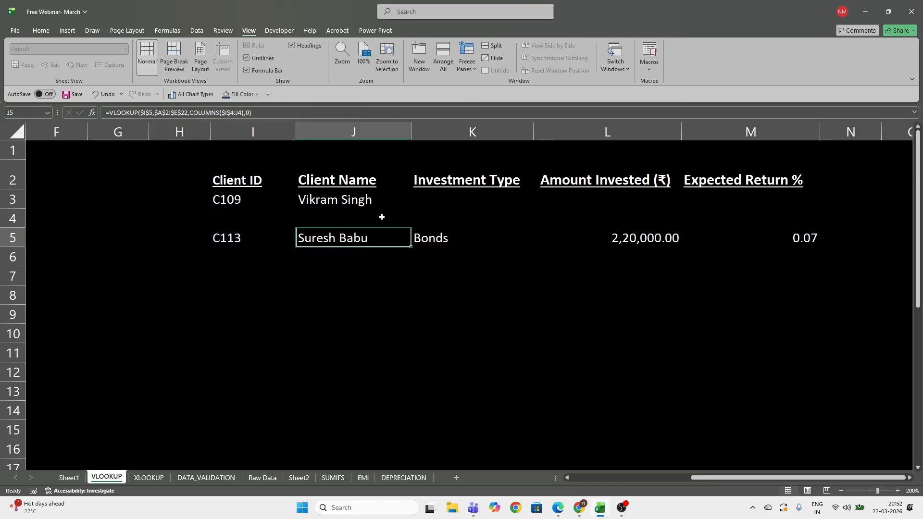
left_click(451, 234)
double_click(450, 234)
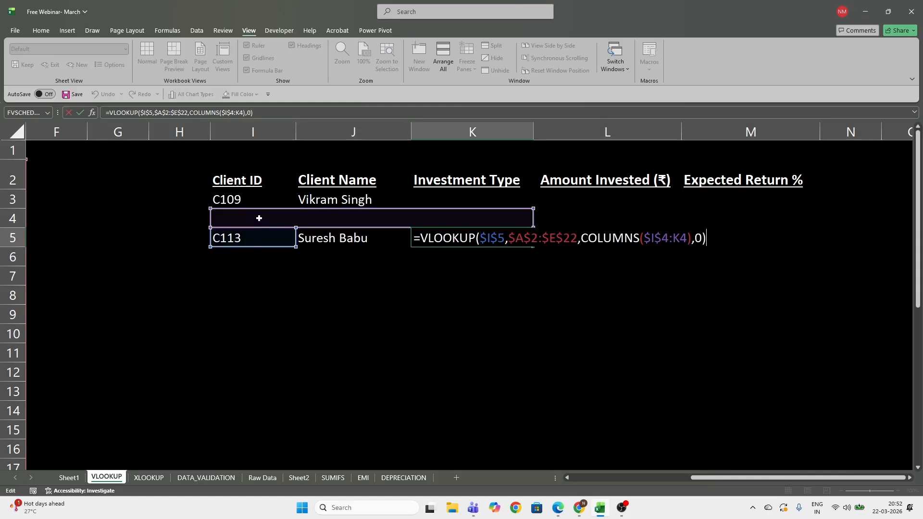
key("Escape")
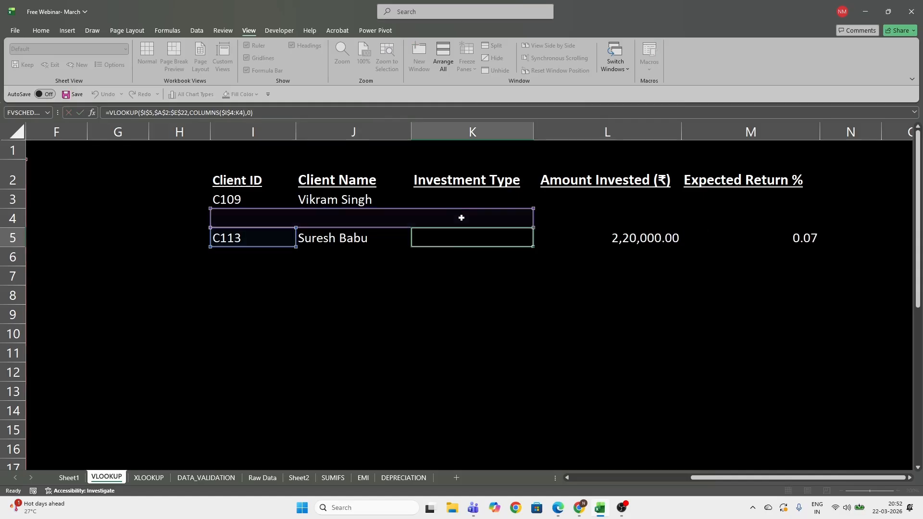
key("Right")
key("F2")
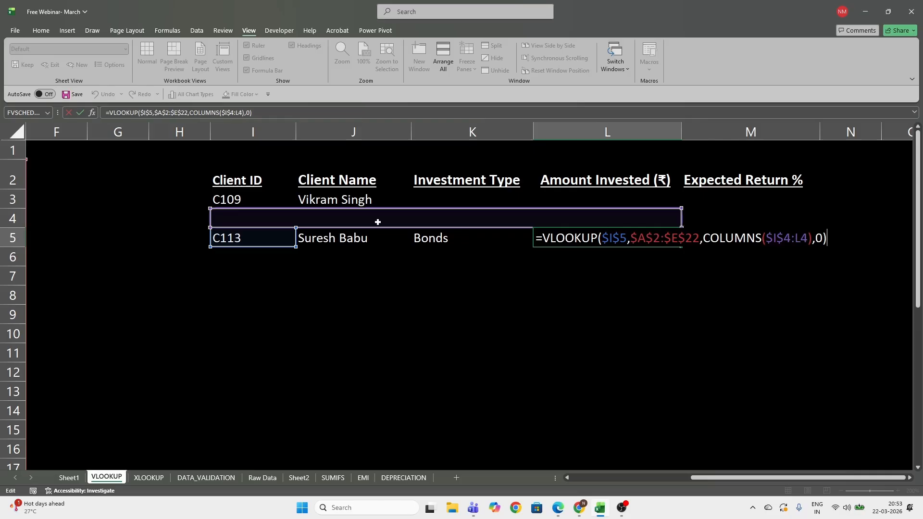
key("ctrl+Return")
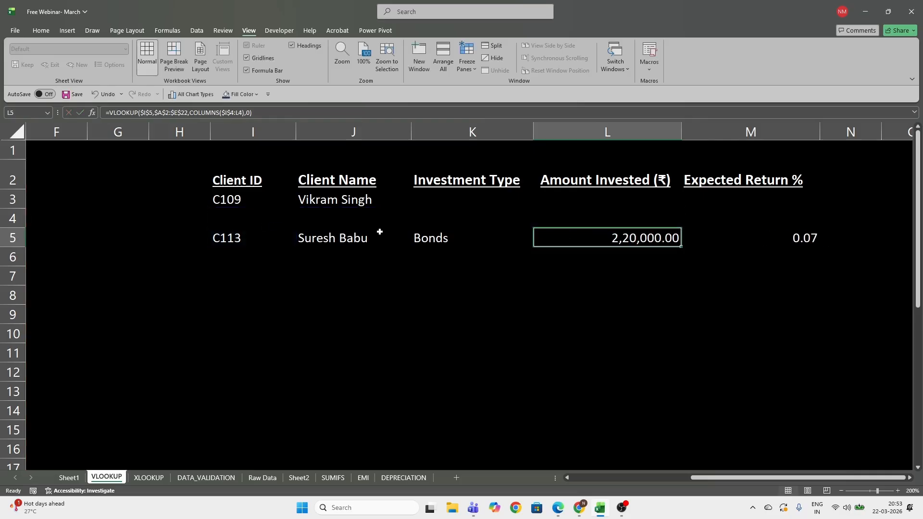
Review the row 4 cells I4:M4 used by COLUMNS and compare them with the columns of the source client table.
left_click(221, 219)
left_click_drag(221, 219, 541, 219)
left_click(236, 219)
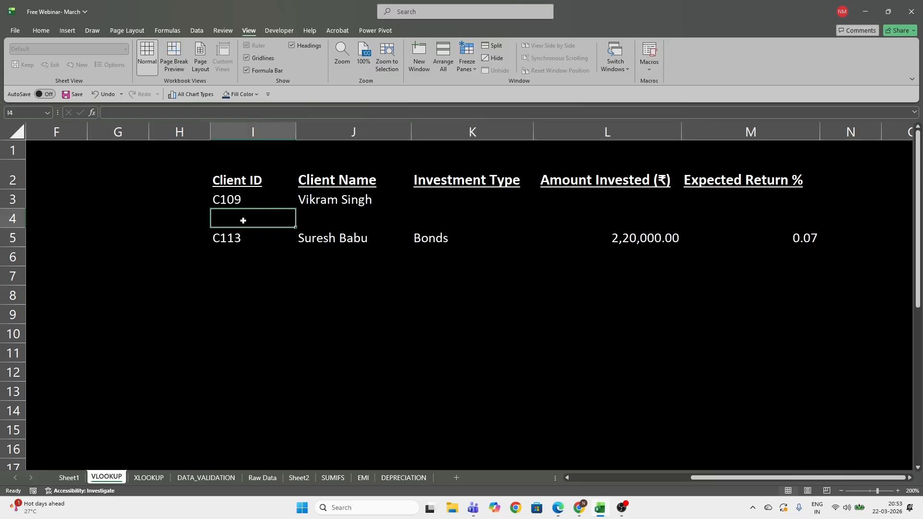
left_click_drag(270, 219, 731, 211)
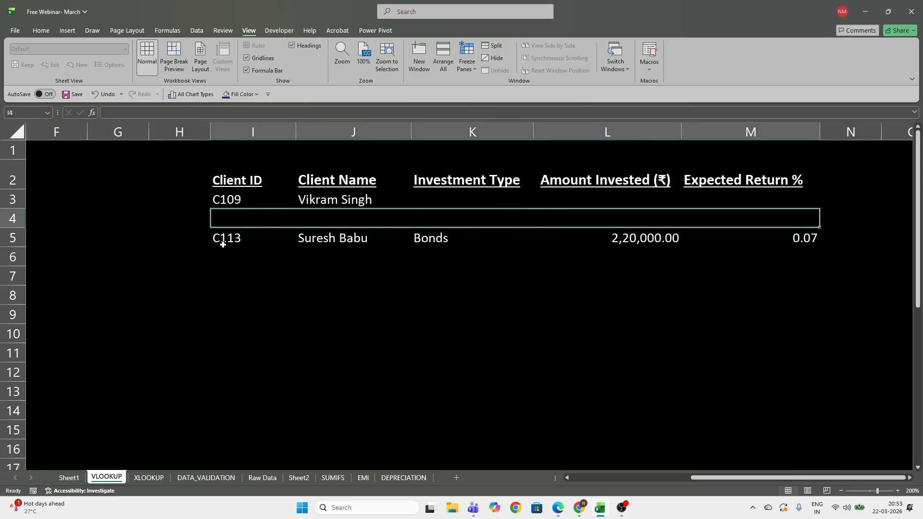
left_click(224, 219)
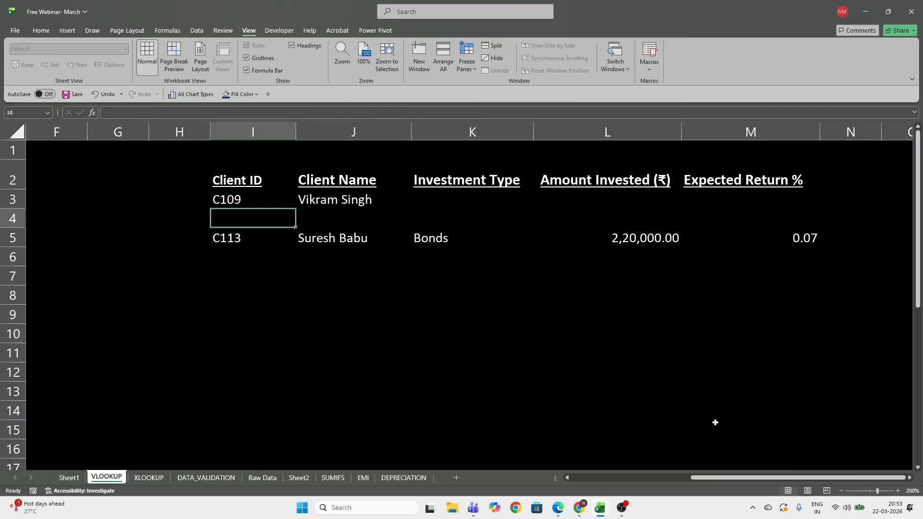
left_click_drag(746, 479, 620, 483)
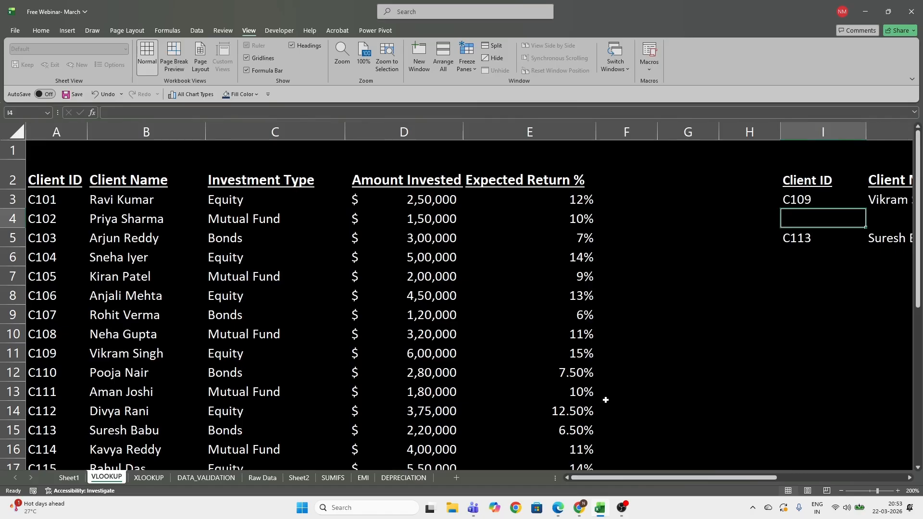
left_click(677, 410)
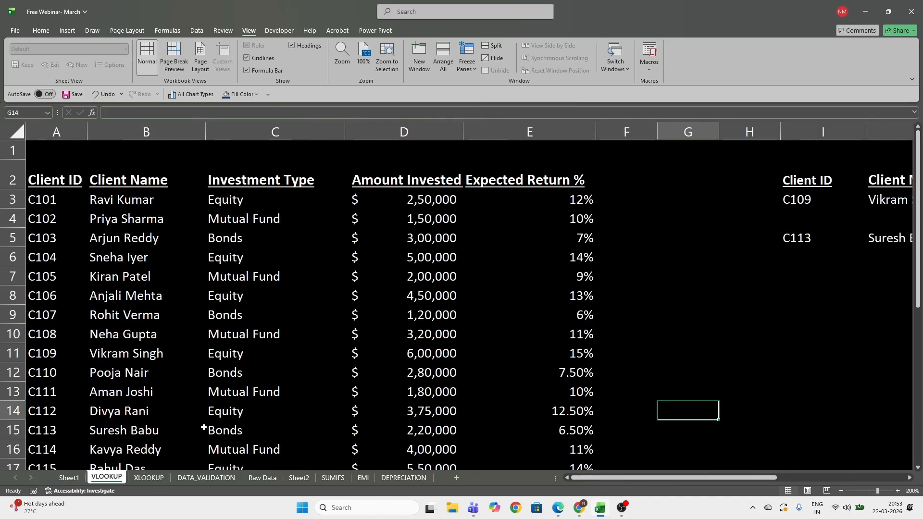
Open the XLOOKUP sheet and set its zoom to 200%.
left_click(149, 478)
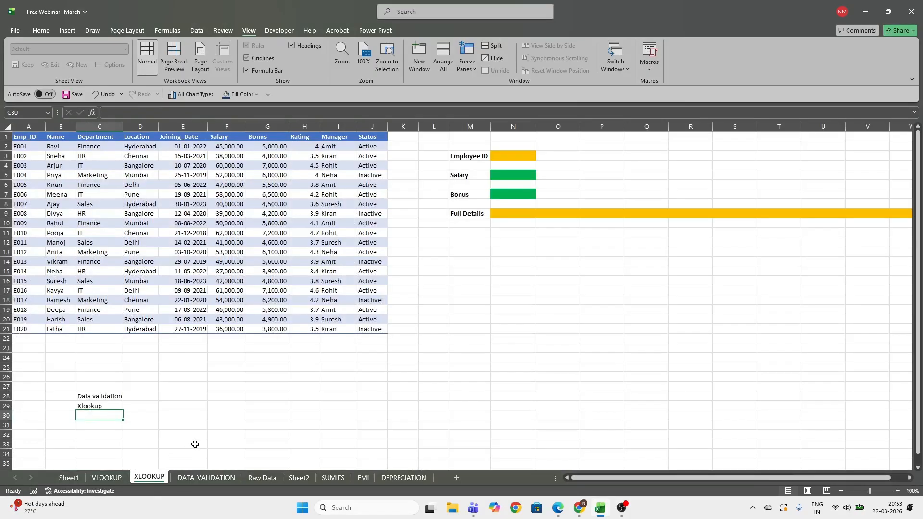
left_click(166, 410)
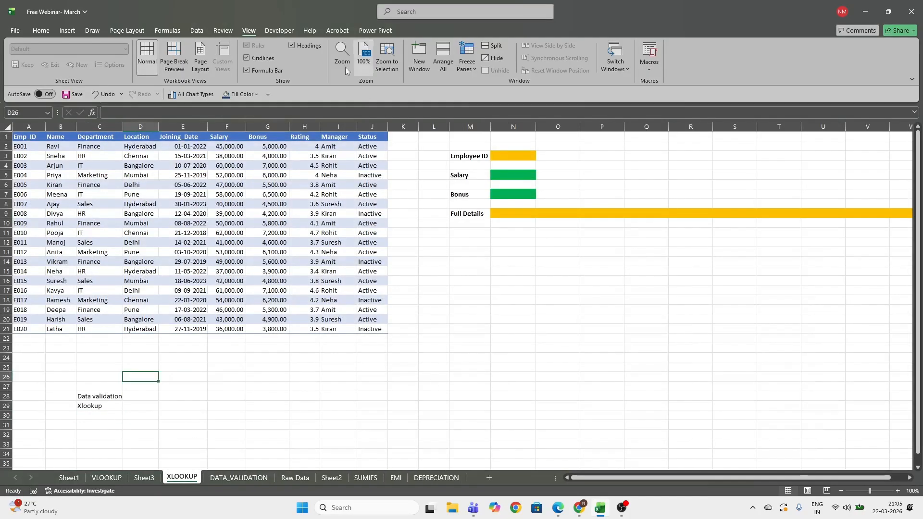
left_click(340, 55)
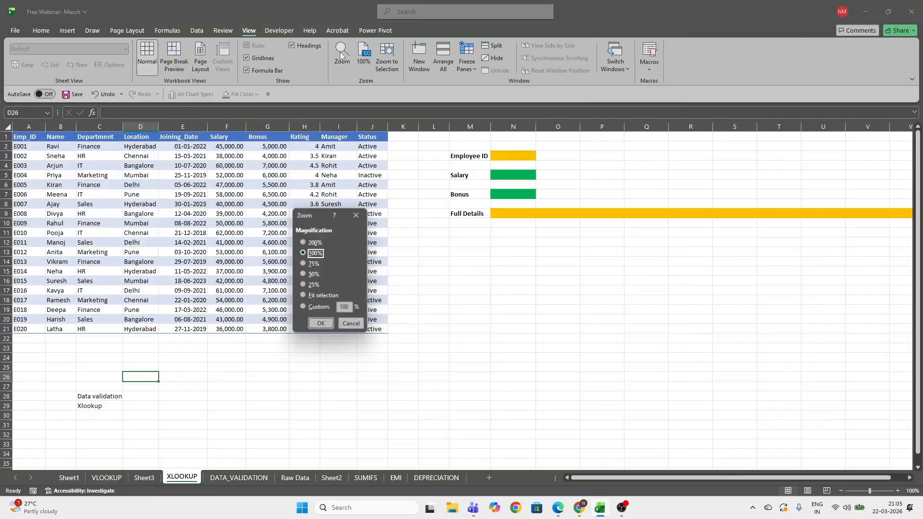
left_click(315, 242)
left_click(321, 323)
scroll(323, 325, "up", 3)
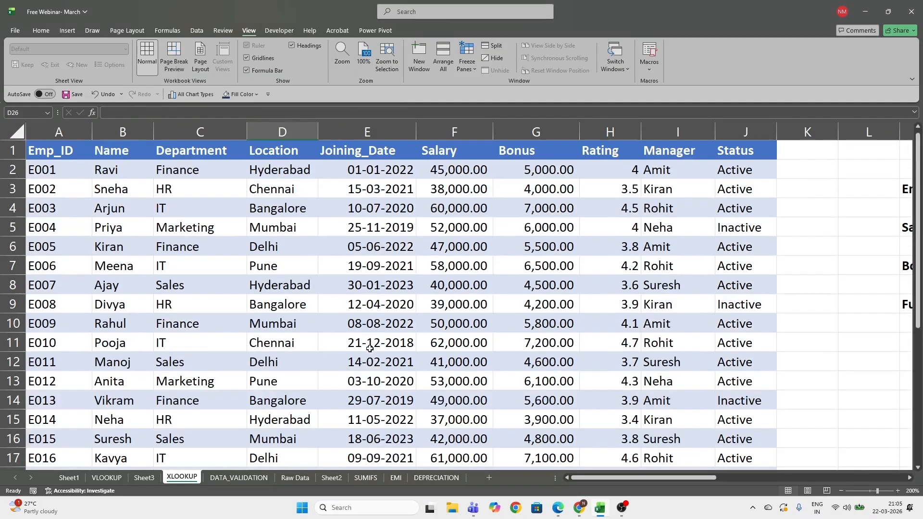
Examine the employee table and the Employee ID, Salary, Bonus and Full Details lookup cells beside it.
scroll(452, 366, "down", 3)
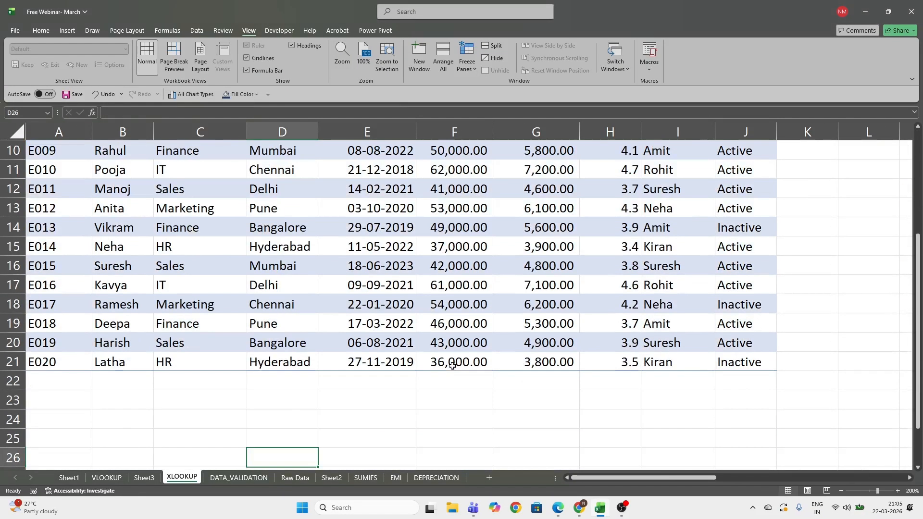
scroll(453, 418, "up", 3)
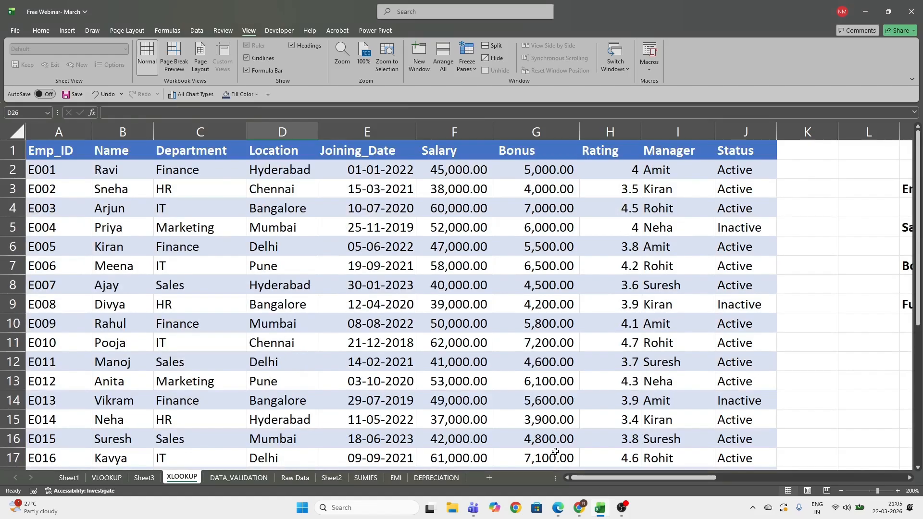
left_click_drag(625, 478, 727, 479)
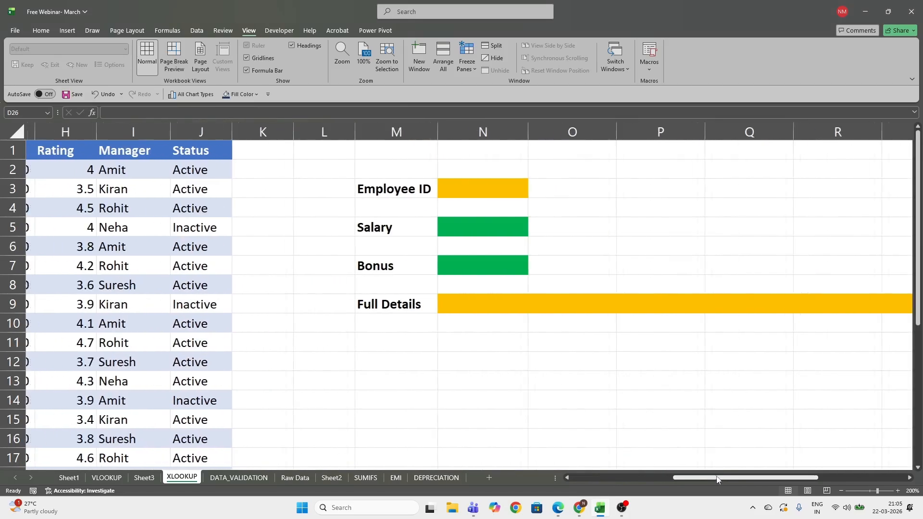
left_click(466, 196)
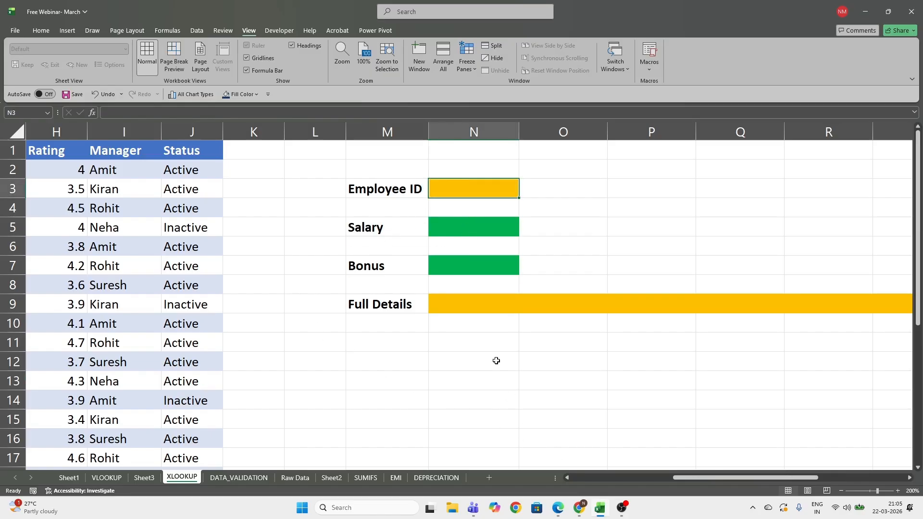
left_click_drag(699, 478, 590, 492)
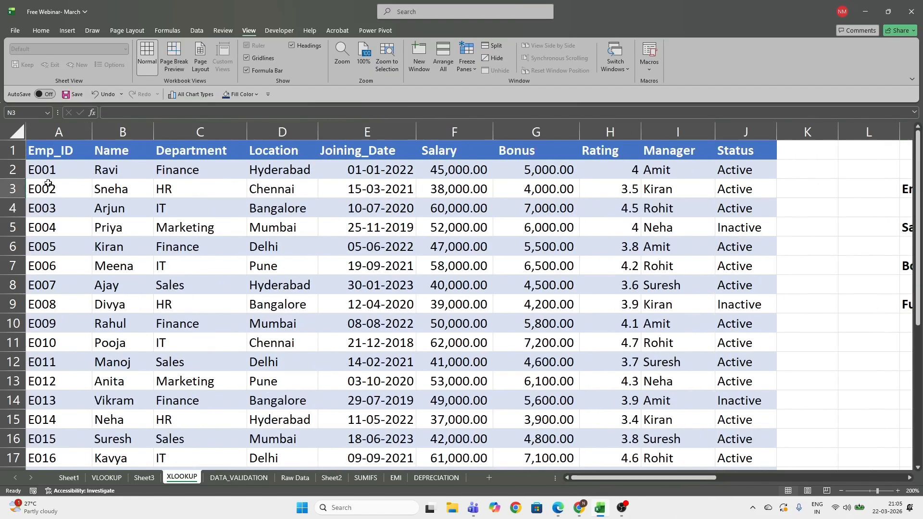
left_click(622, 478)
left_click_drag(622, 480, 584, 480)
left_click_drag(658, 480, 729, 480)
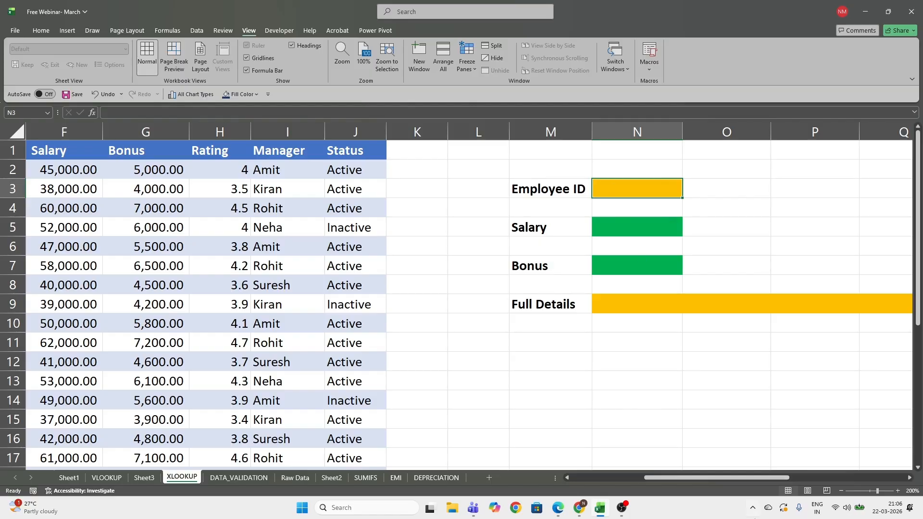
left_click_drag(716, 477, 643, 477)
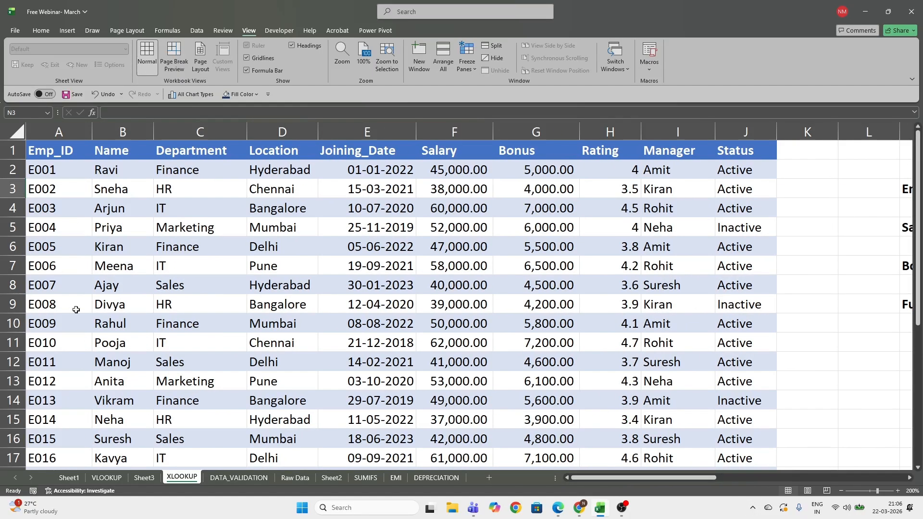
Copy the employee ID from A8 into the Employee ID cell N3 as values only.
left_click(69, 288)
key("ctrl+c")
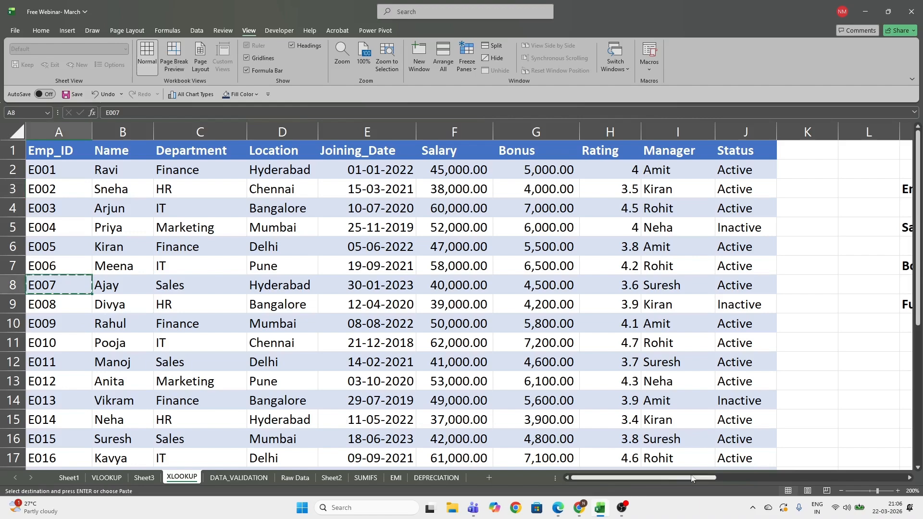
left_click_drag(670, 477, 742, 477)
left_click(624, 188)
right_click(624, 188)
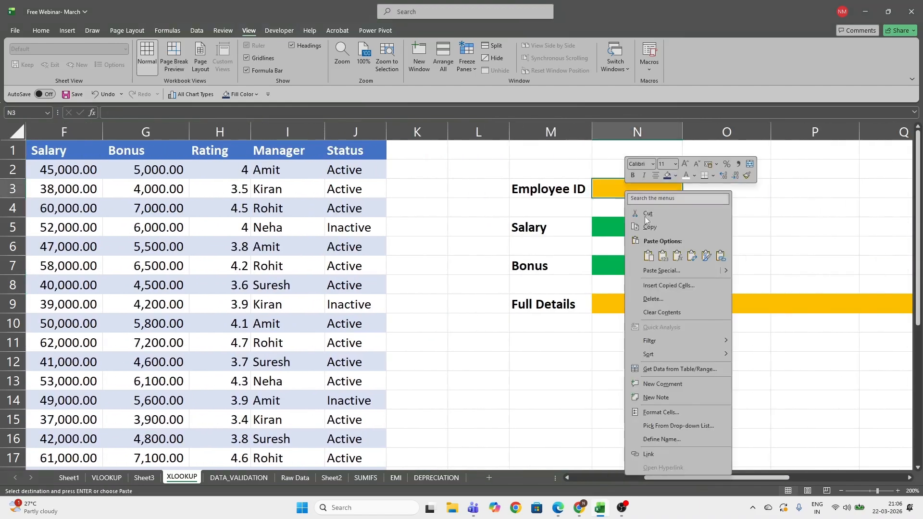
left_click(661, 257)
left_click(623, 227)
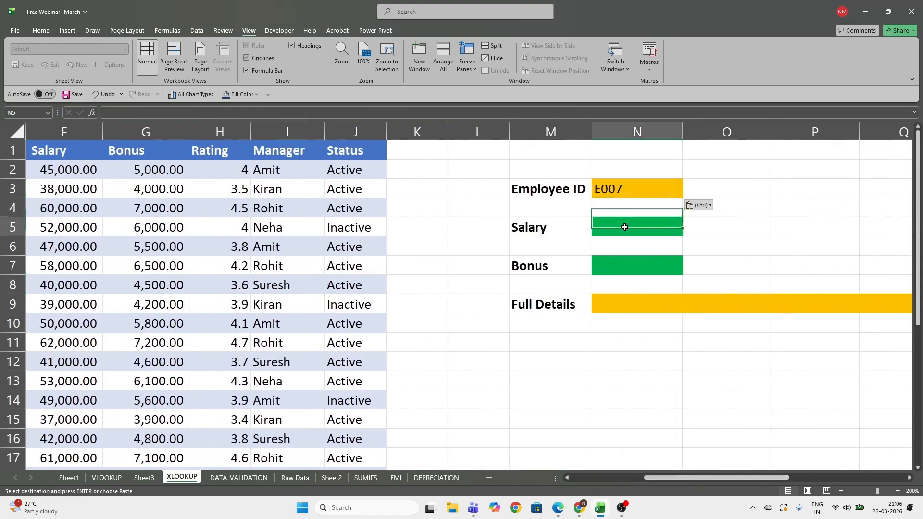
left_click(563, 228)
left_click(644, 229)
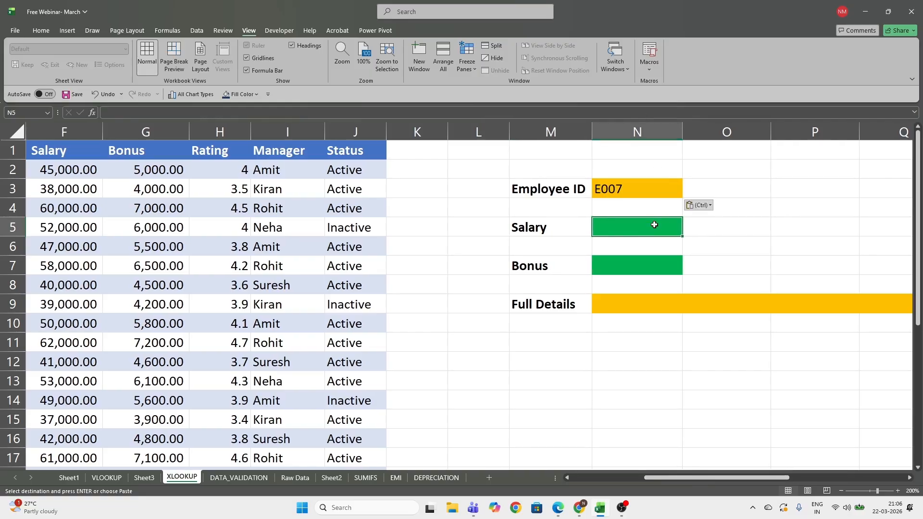
type("=")
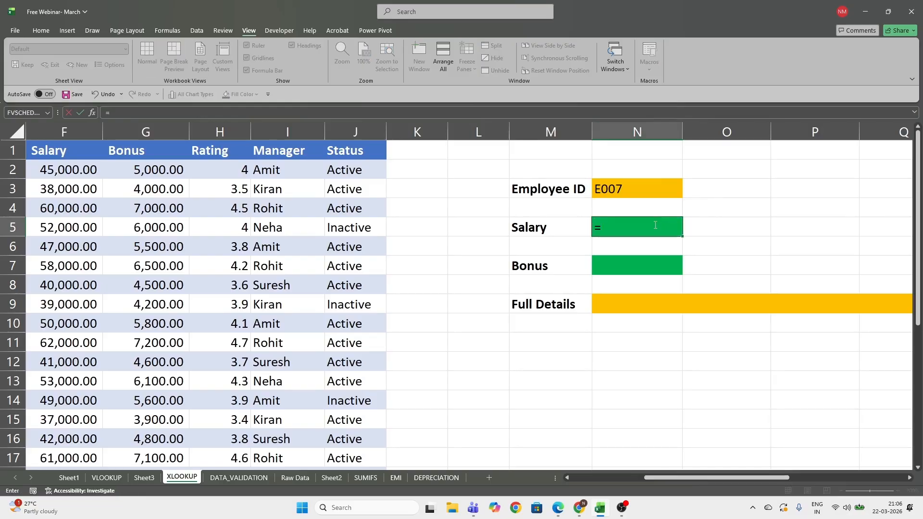
type("xl")
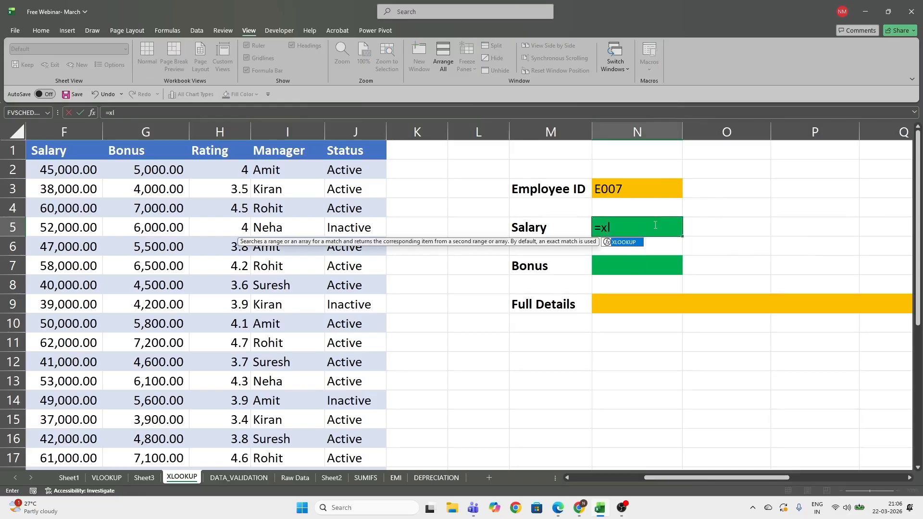
key("Tab")
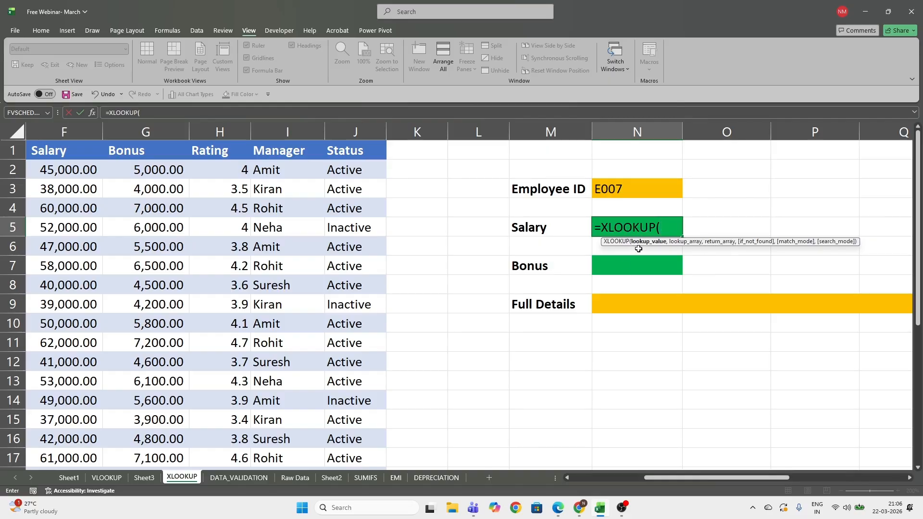
key("Escape")
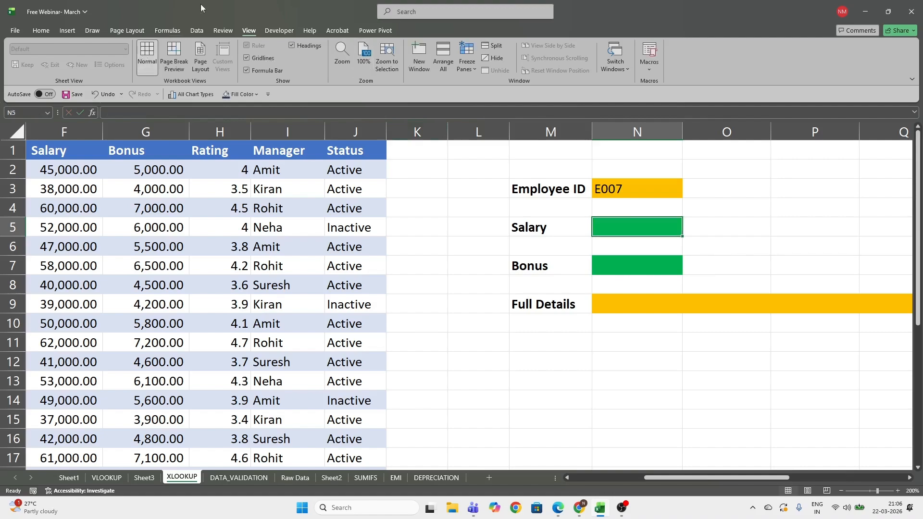
Set the XLOOKUP sheet's zoom to 300%.
left_click(347, 55)
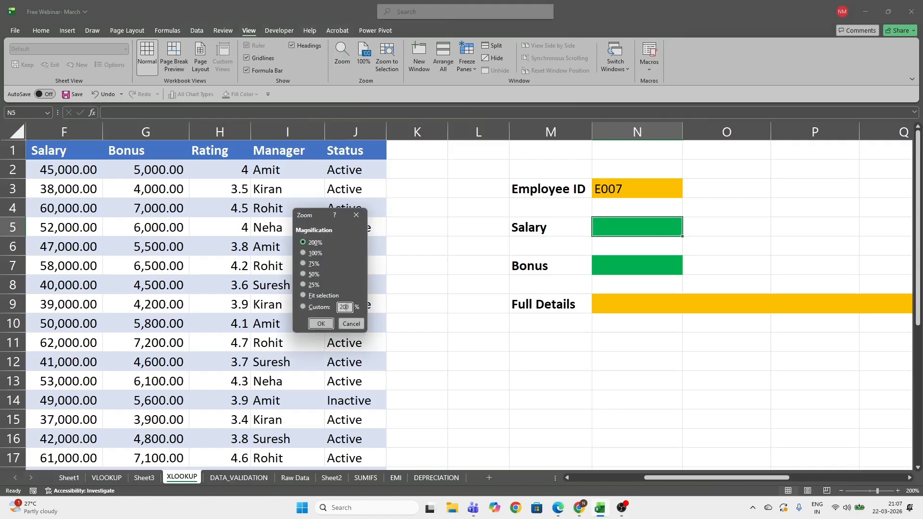
key("BackSpace")
key("BackSpace")
key("Return")
Start an XLOOKUP formula in the Salary cell N5 with N3 as lookup value and the Emp_ID range A2:A21 as lookup array.
left_click_drag(692, 478, 725, 455)
type("=xl")
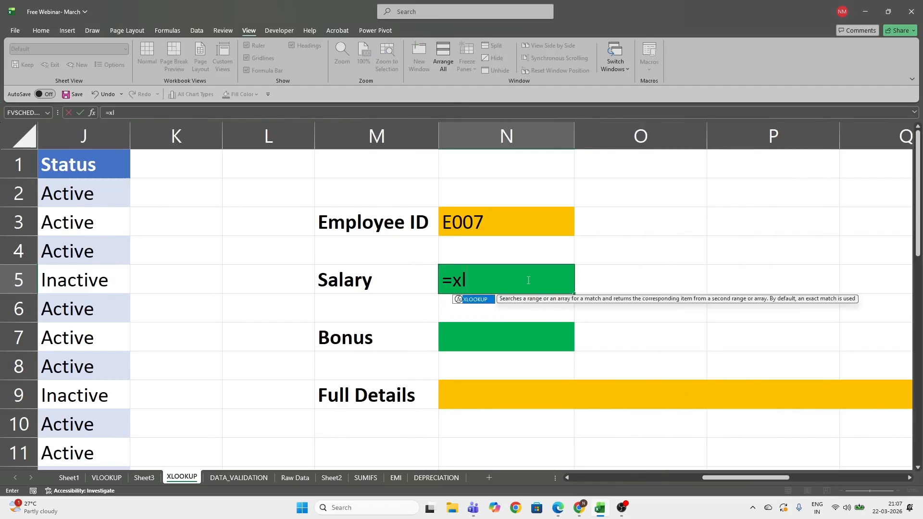
key("Tab")
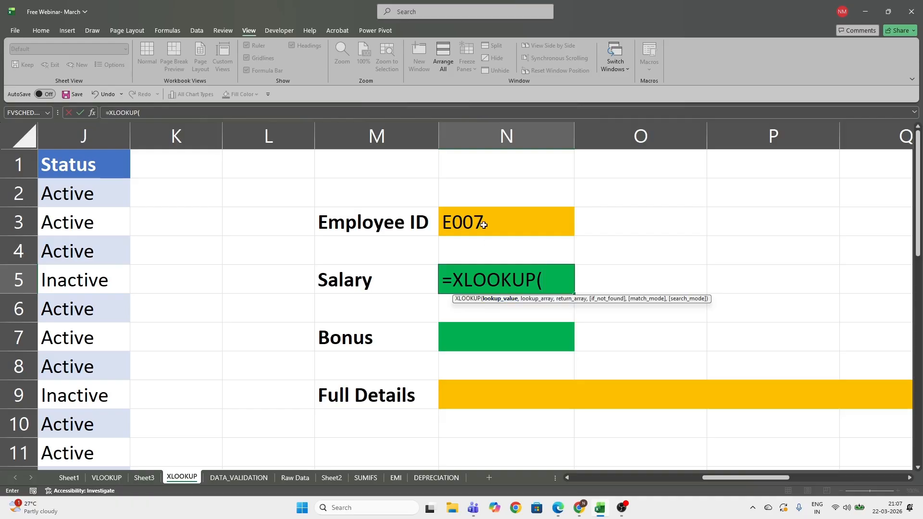
left_click(483, 225)
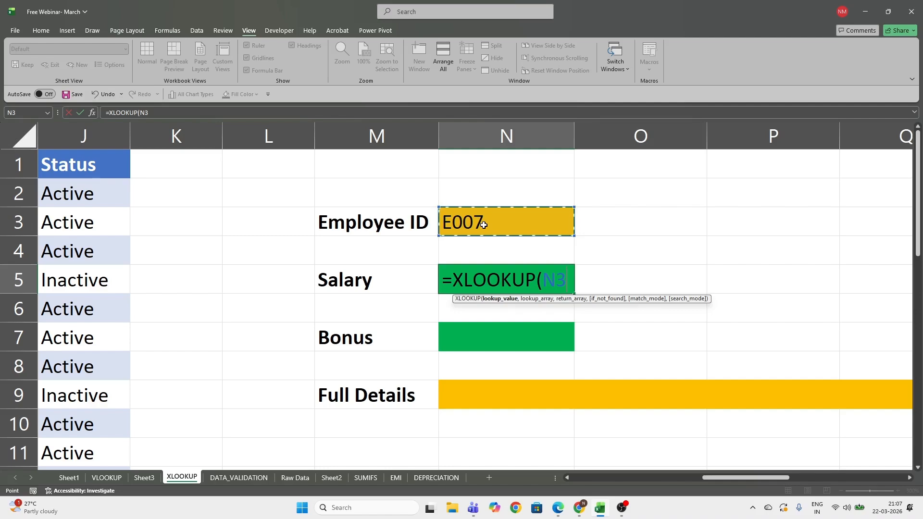
type(",")
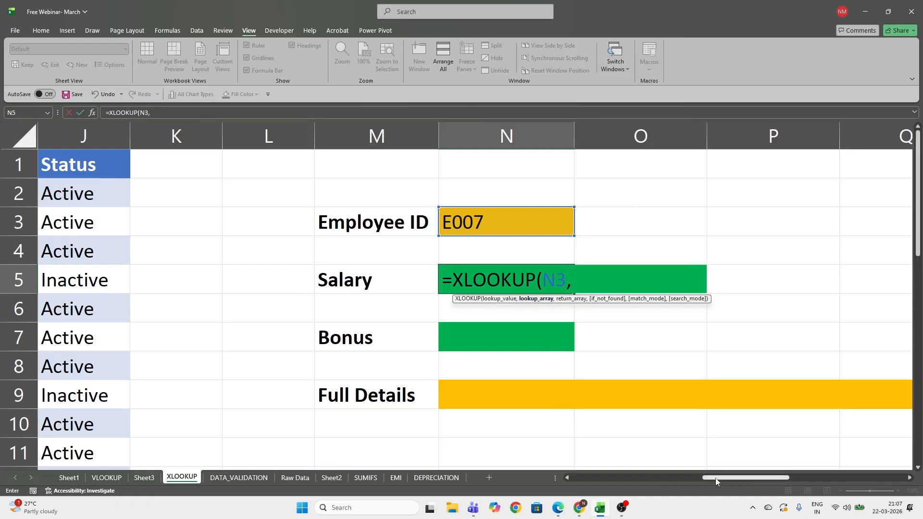
left_click_drag(715, 478, 584, 478)
left_click(65, 191)
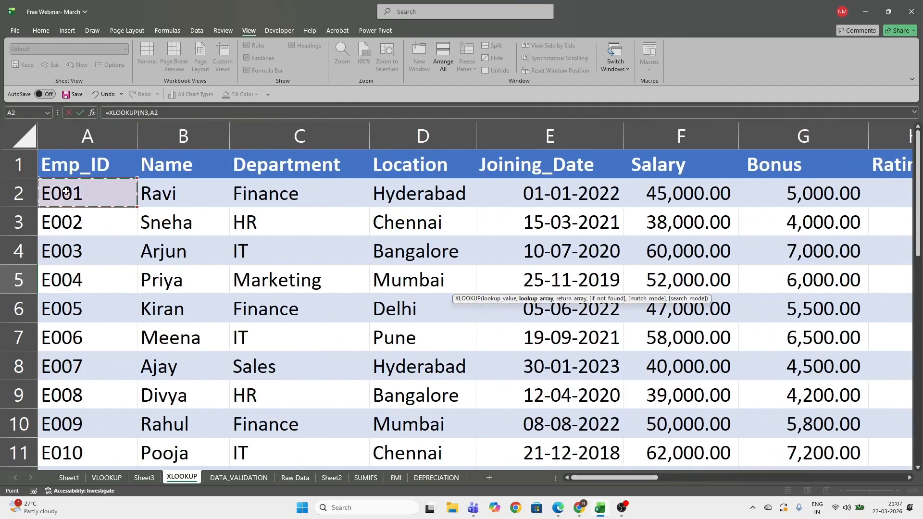
key("ctrl+shift+Down")
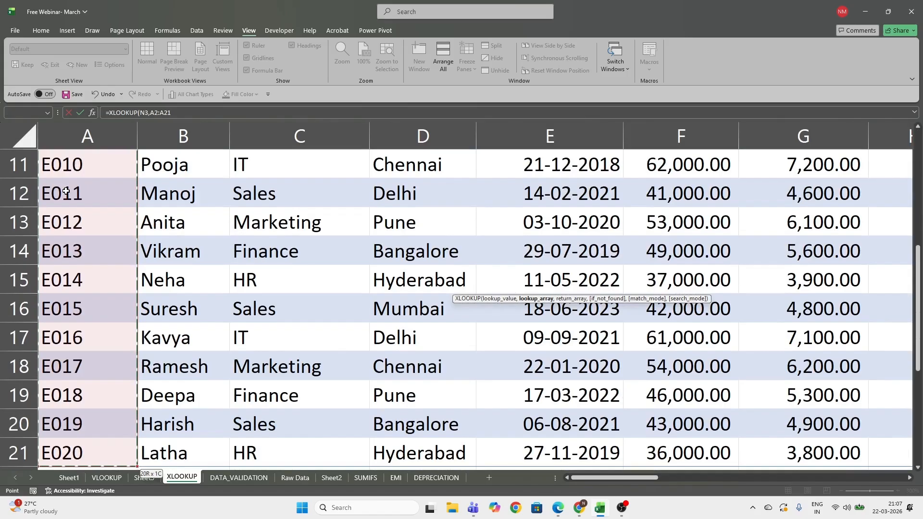
type(",")
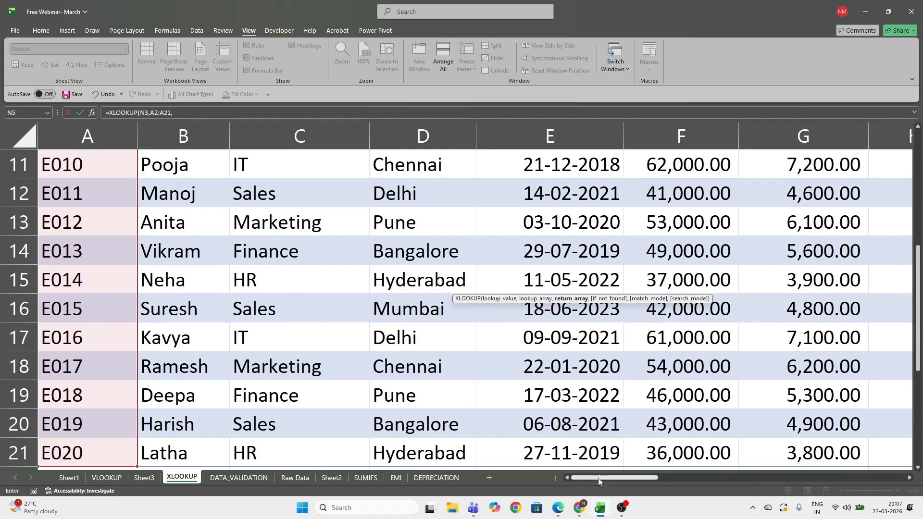
Complete the Salary XLOOKUP in N5 with the Salary range F2:F21 as the return array.
left_click_drag(607, 477, 707, 481)
scroll(611, 399, "up", 4)
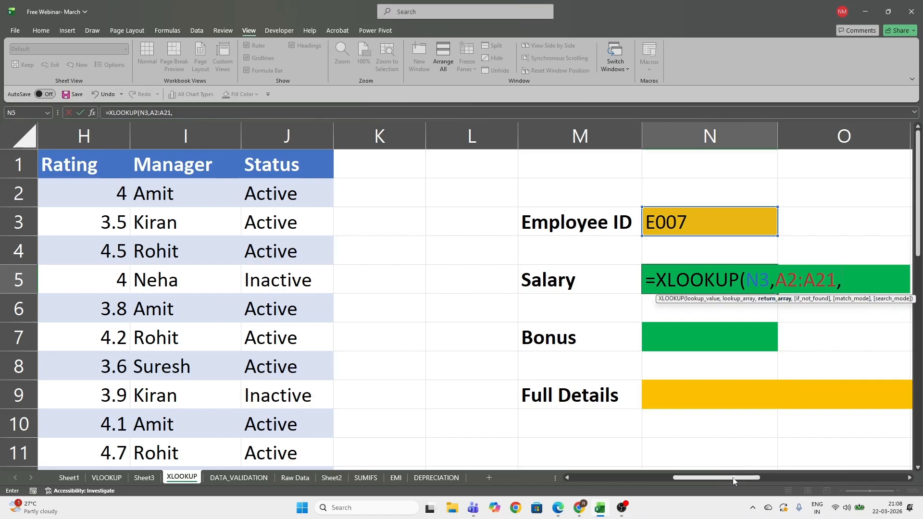
left_click_drag(733, 480, 661, 481)
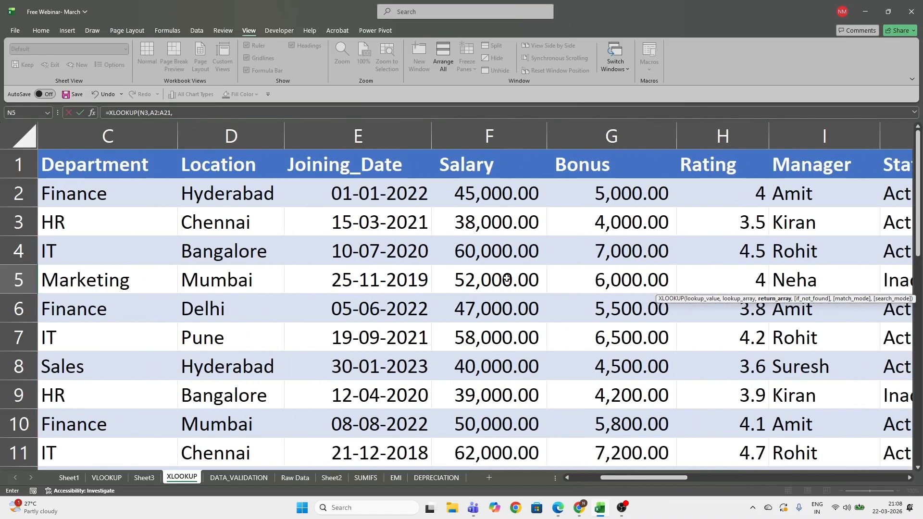
left_click(491, 192)
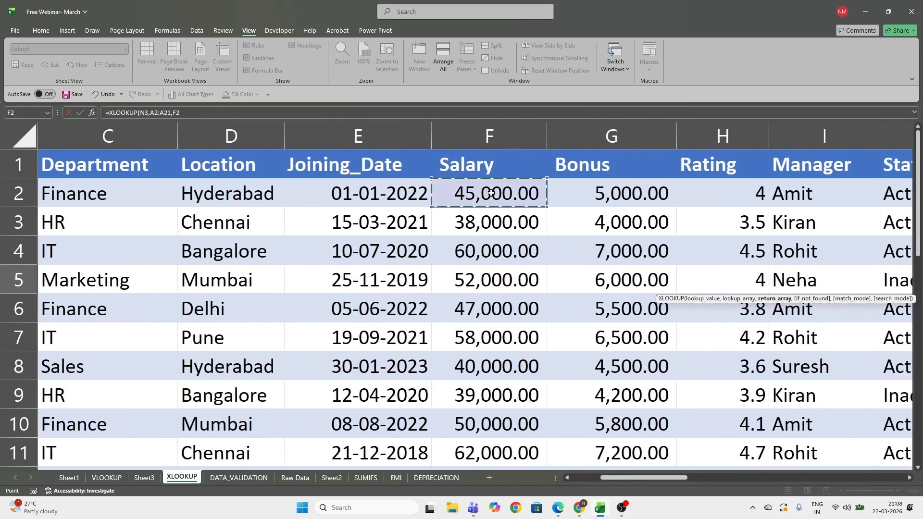
key("ctrl+shift+Down")
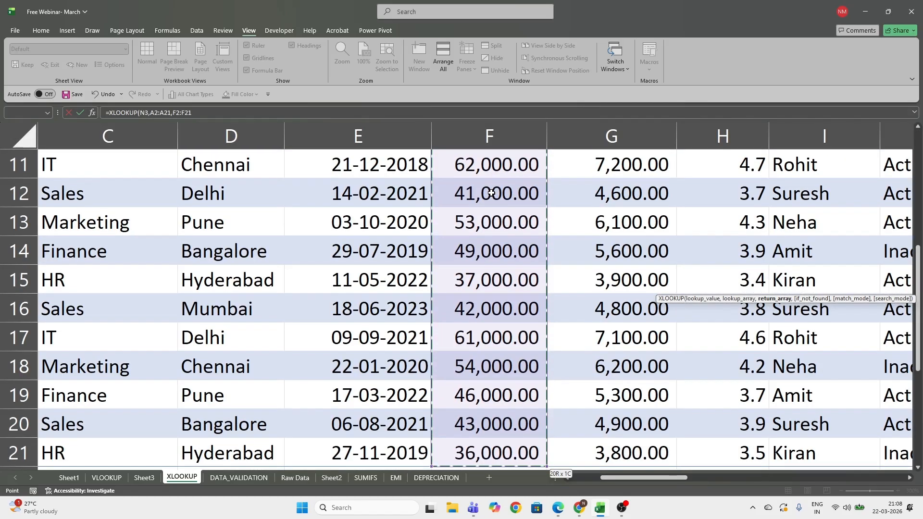
type(")")
key("Return")
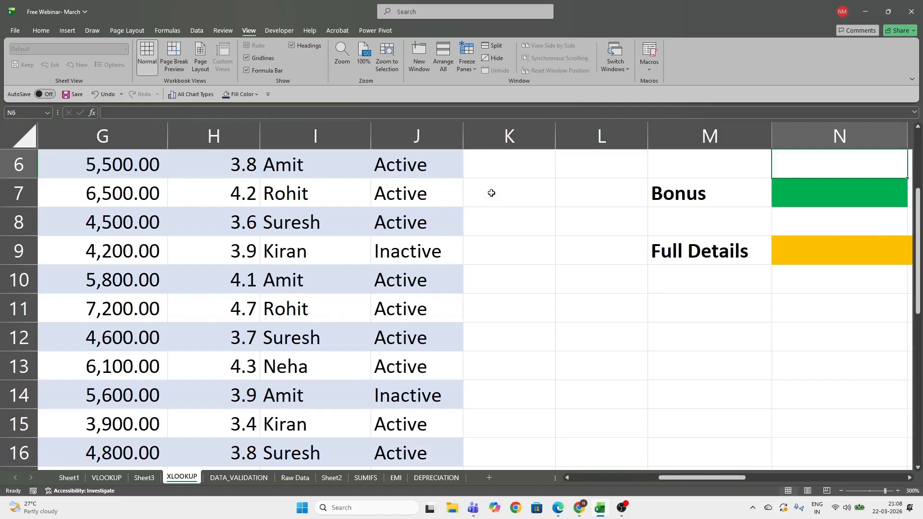
scroll(649, 235, "up", 2)
left_click(824, 276)
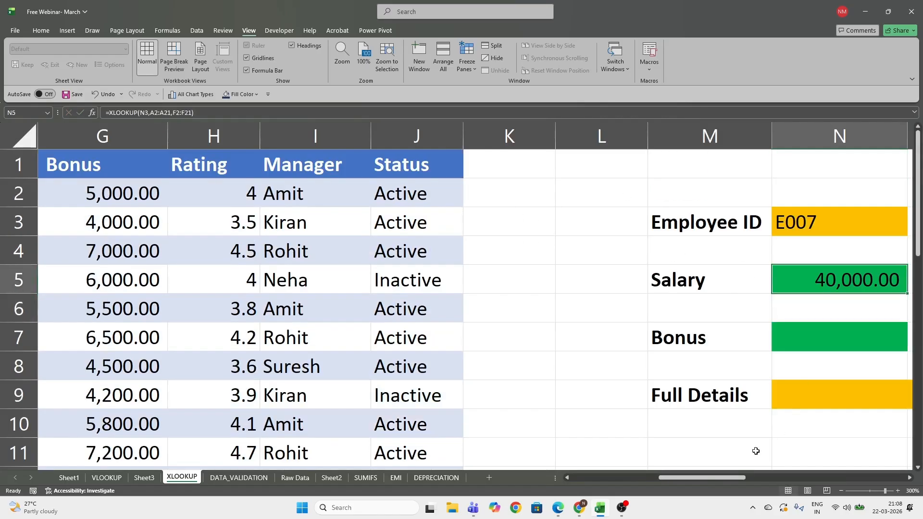
Clear the employee ID from cell N3.
scroll(721, 463, "right", 2)
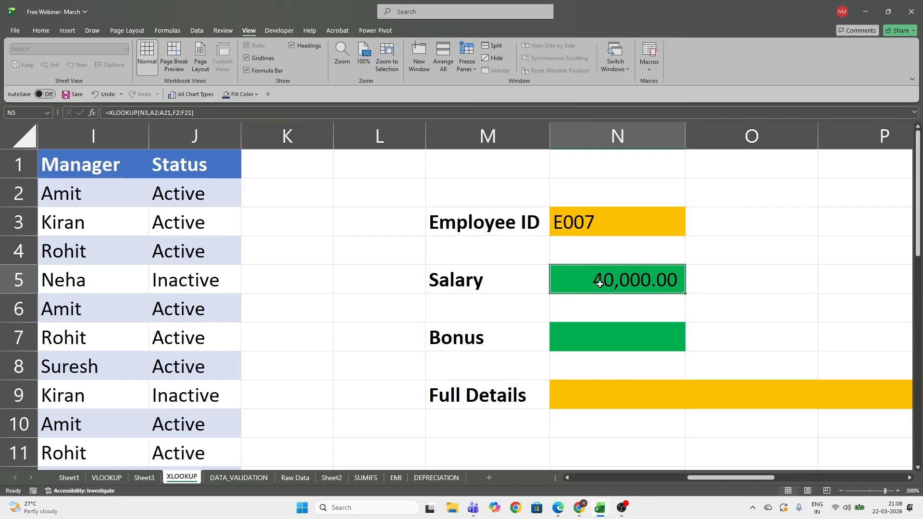
left_click(605, 223)
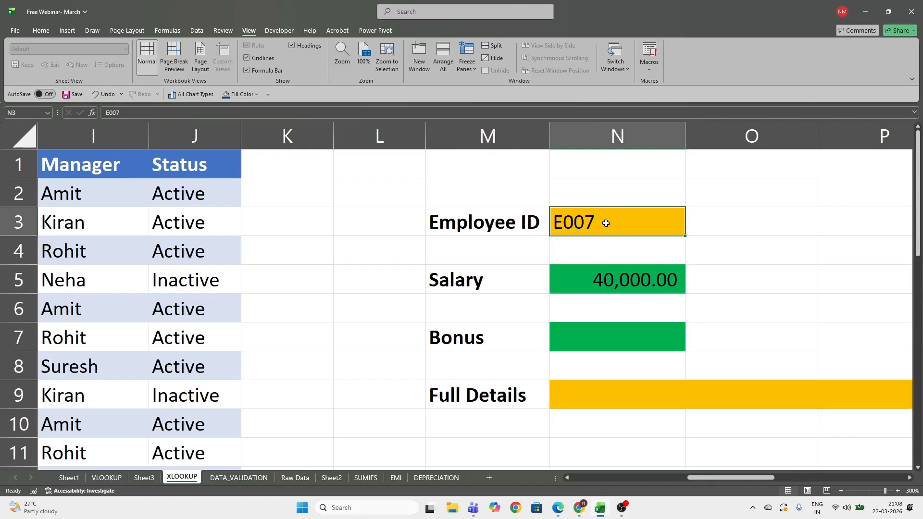
key("Delete")
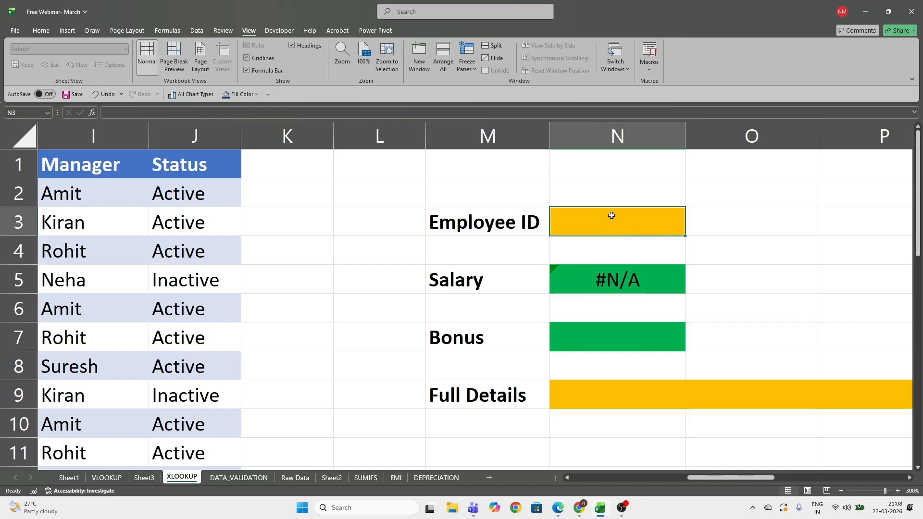
Open data validation for the Employee ID cell N3 and allow only a List.
left_click(197, 32)
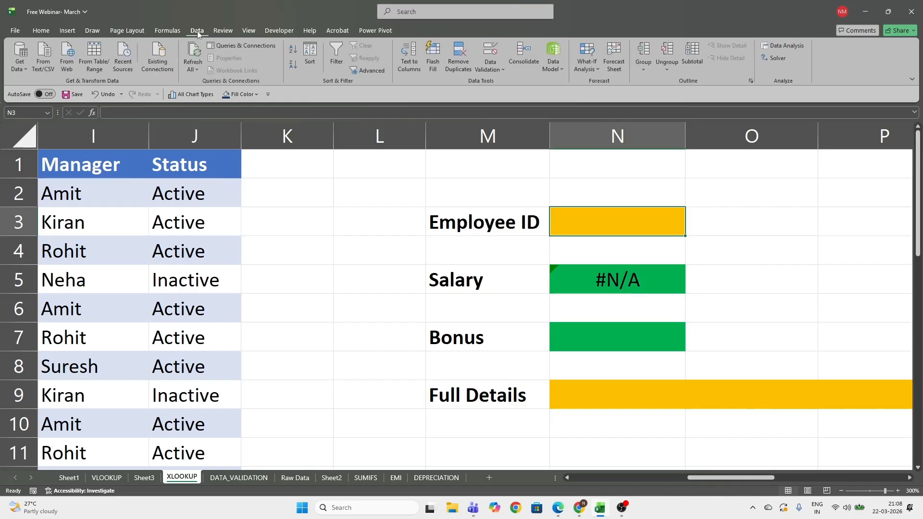
left_click(503, 70)
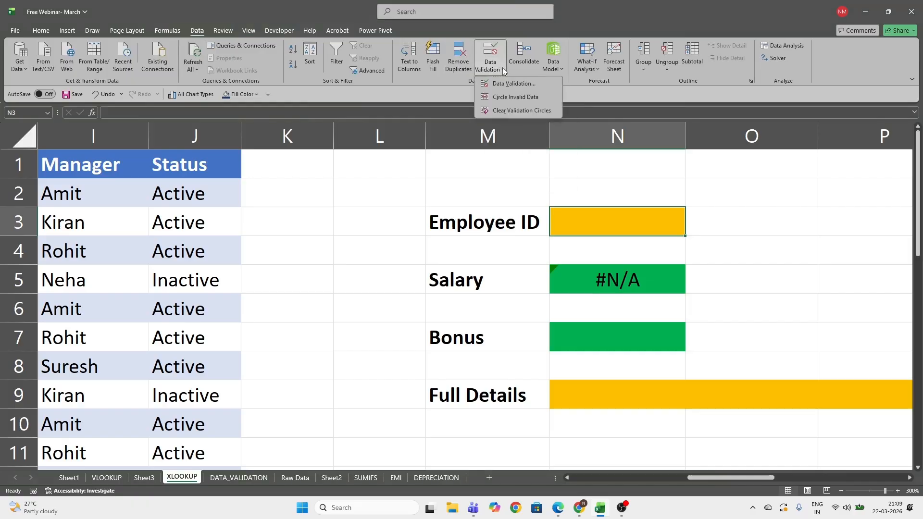
left_click(507, 83)
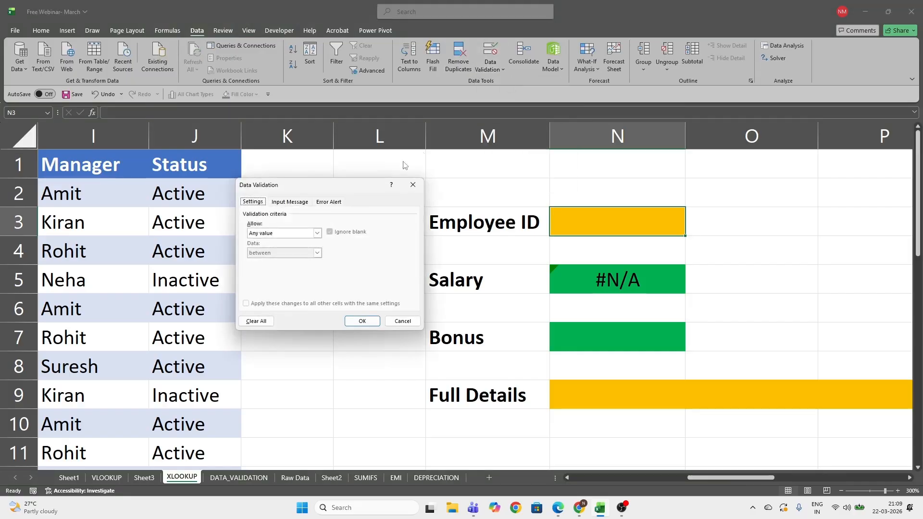
left_click(316, 233)
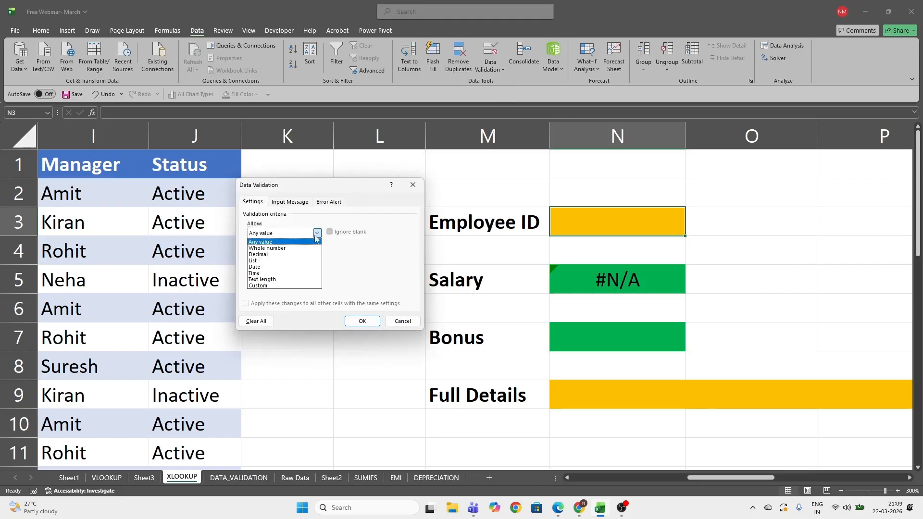
left_click(281, 260)
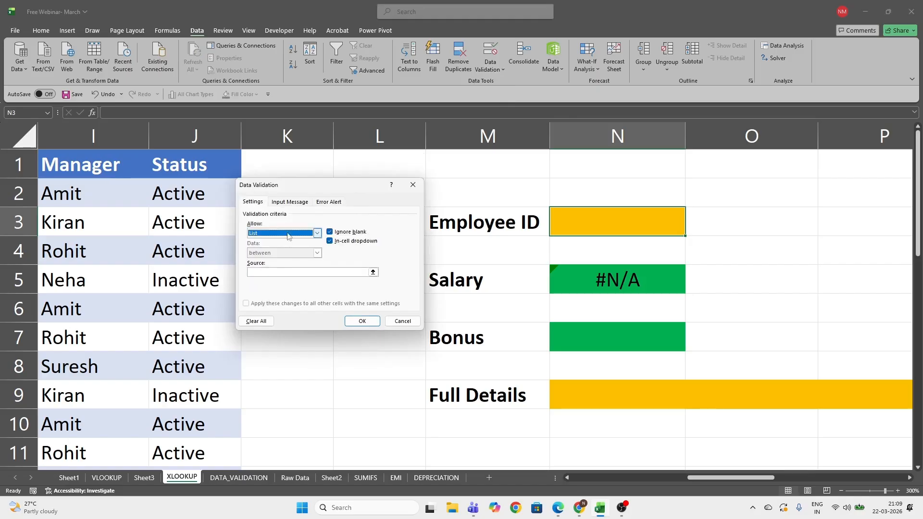
left_click_drag(315, 189, 424, 77)
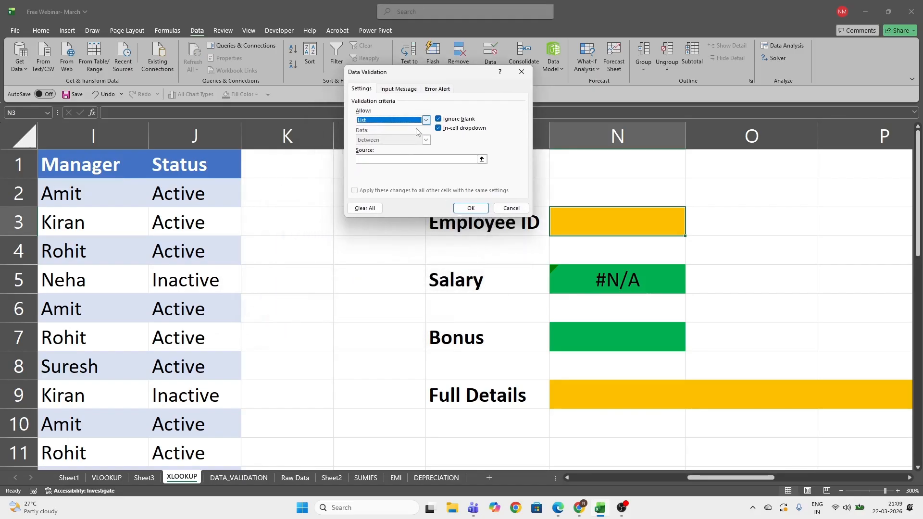
Set the validation list source to the employee IDs in $A$2:$A$21 and apply it.
left_click(413, 159)
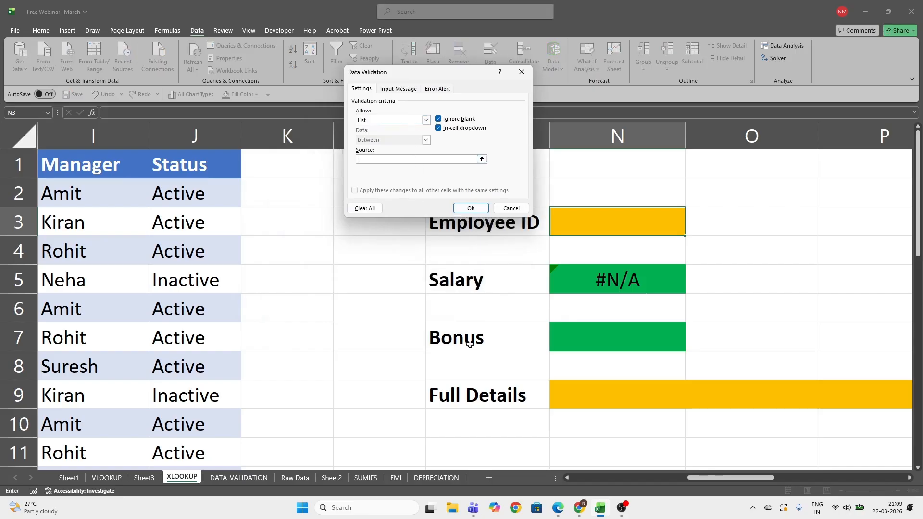
left_click_drag(709, 478, 593, 477)
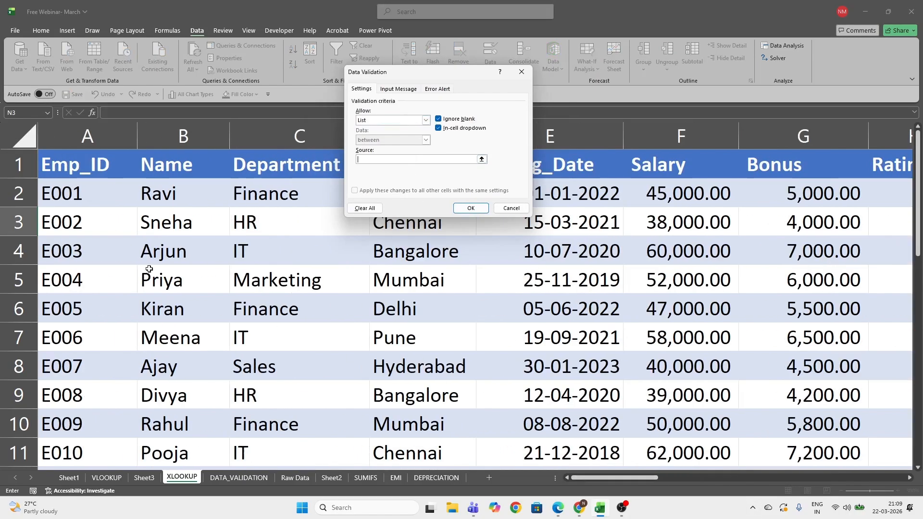
left_click(50, 193)
key("ctrl+shift+Down")
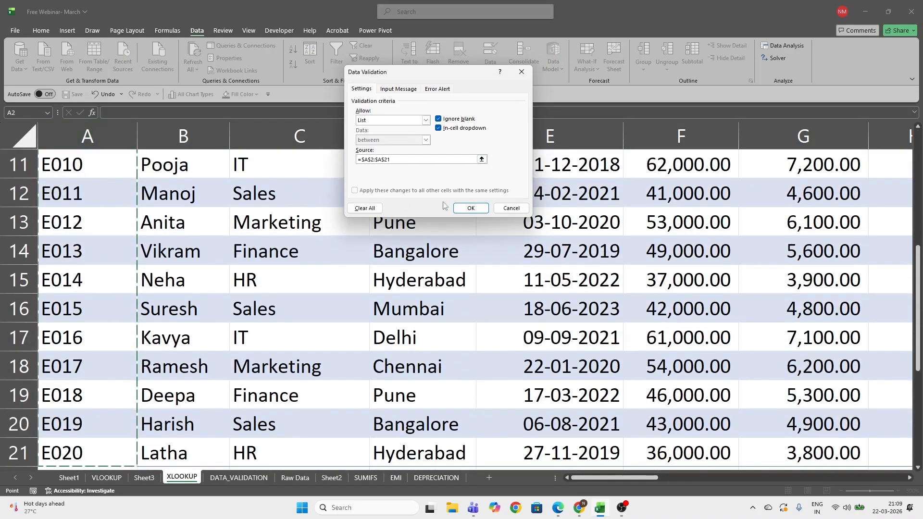
left_click(470, 208)
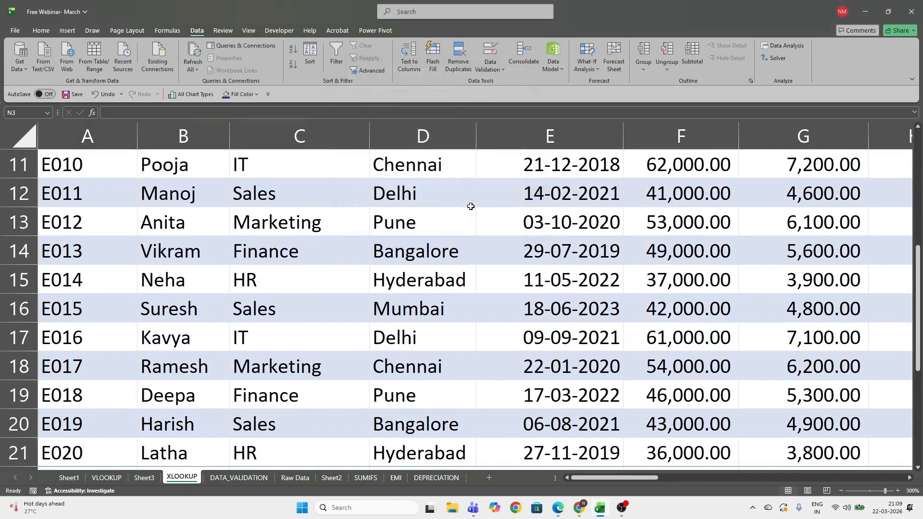
Test the Employee ID dropdown in N3 by choosing the IDs from A5, A9 and A11 one after another.
left_click_drag(614, 477, 716, 465)
scroll(575, 379, "up", 4)
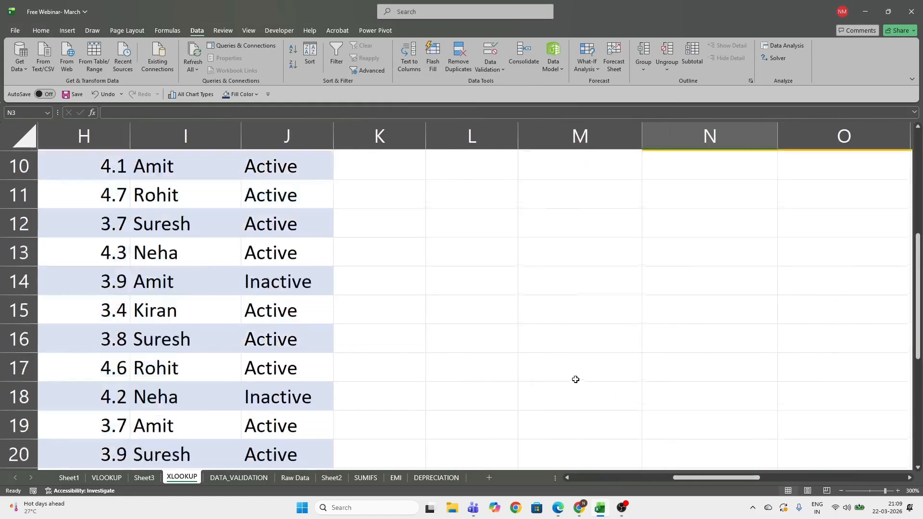
left_click(782, 232)
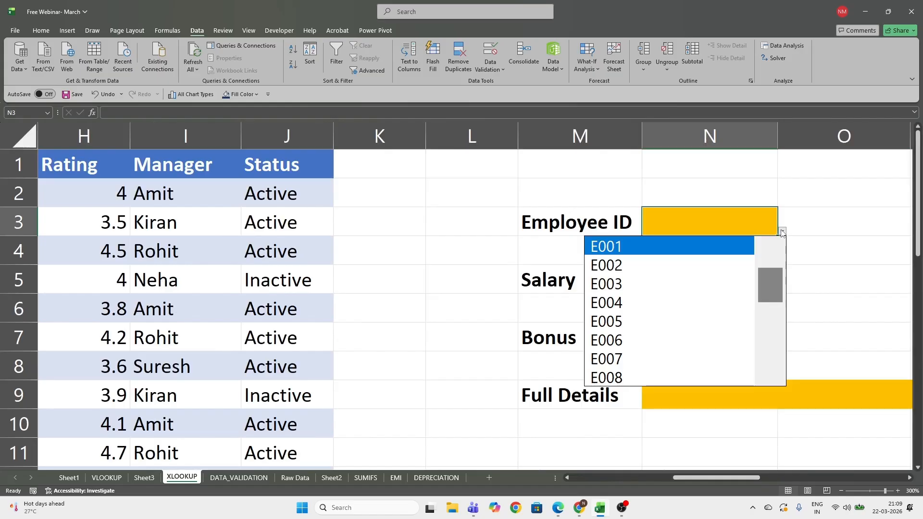
left_click(682, 298)
left_click(782, 232)
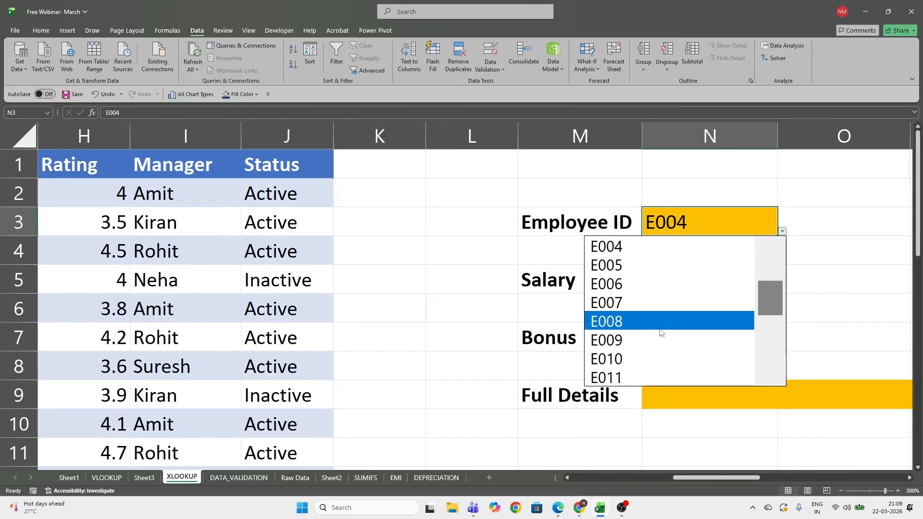
left_click(661, 322)
left_click(782, 231)
left_click(710, 283)
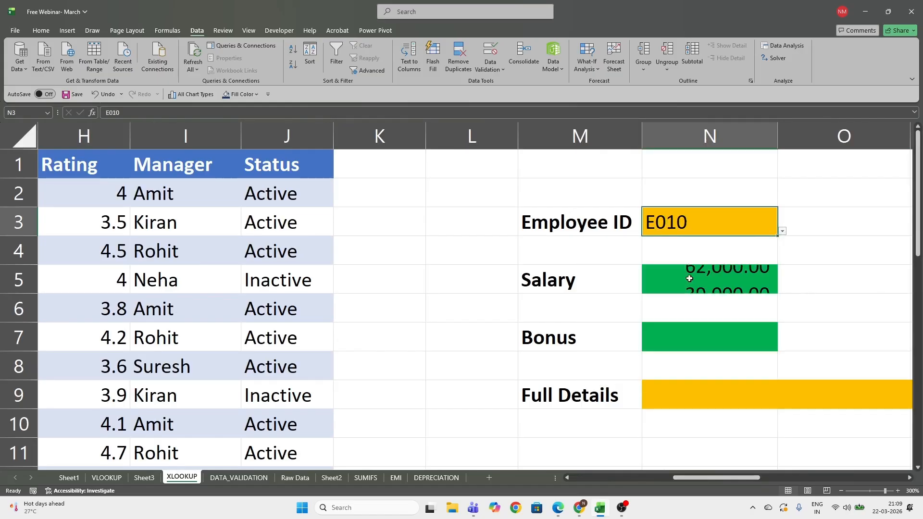
Switch the Employee ID in N3 through the list entries from A17, A20 and A15 to test the Salary lookup.
left_click(782, 232)
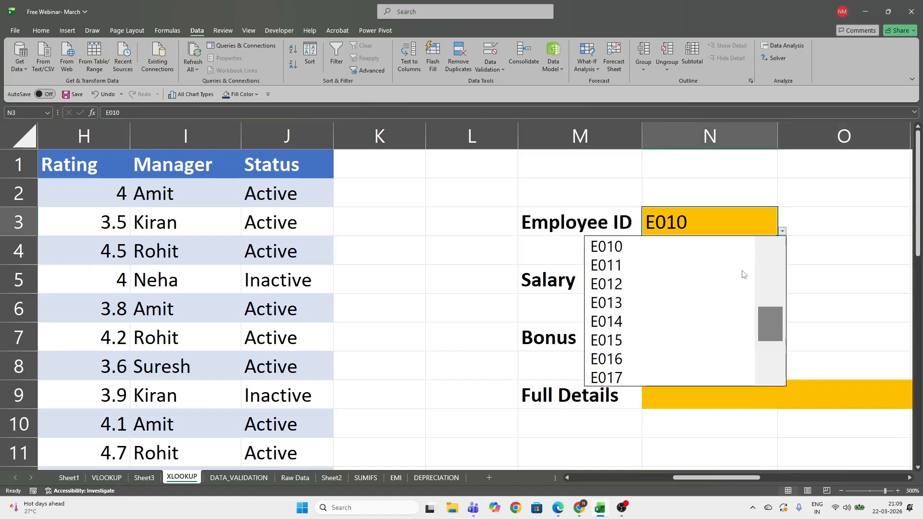
left_click(679, 353)
left_click(782, 232)
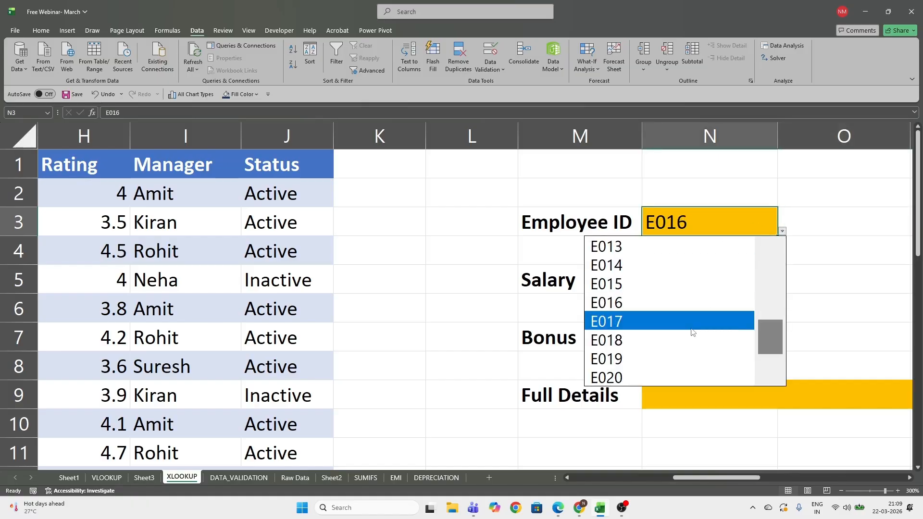
left_click(665, 358)
left_click(781, 231)
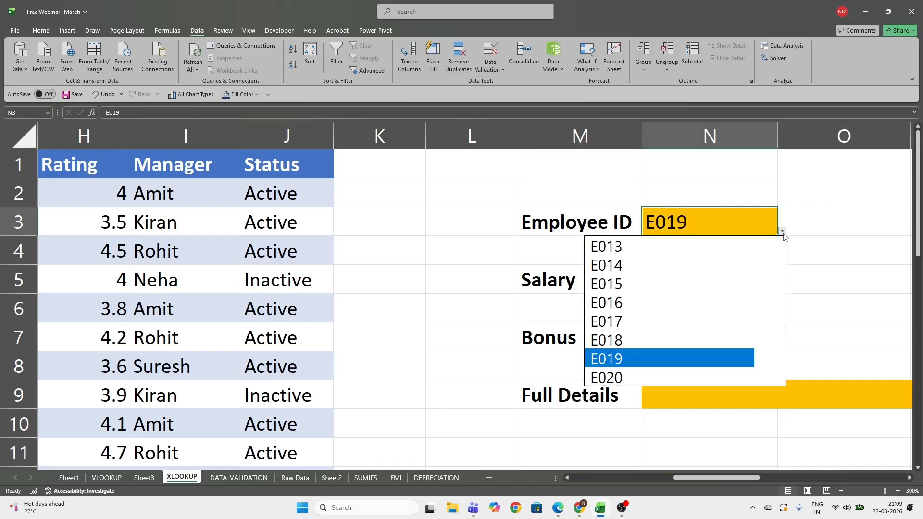
left_click(673, 264)
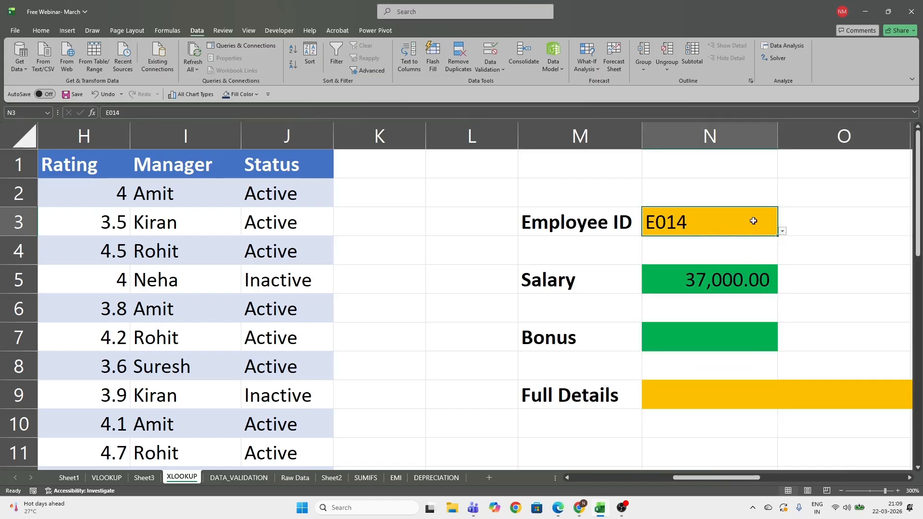
Try further list entries for the Employee ID in N3, finishing on the ID from A19, and inspect the Salary formula in N5.
left_click(782, 232)
left_click(655, 246)
left_click(782, 231)
left_click(656, 319)
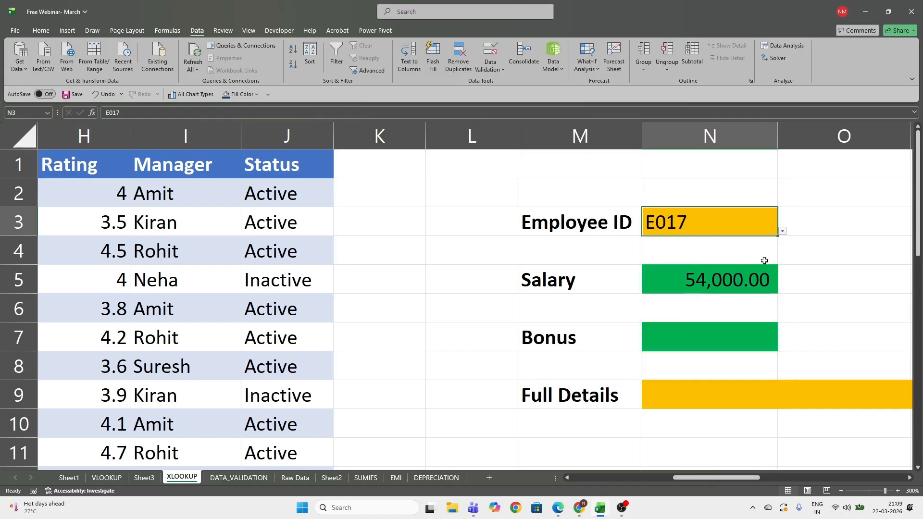
left_click(784, 232)
left_click(657, 340)
left_click(781, 275)
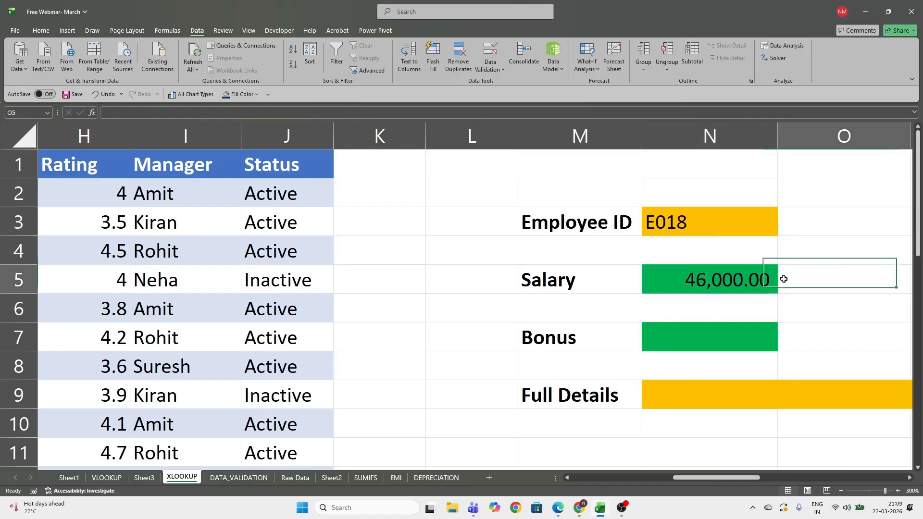
left_click(732, 278)
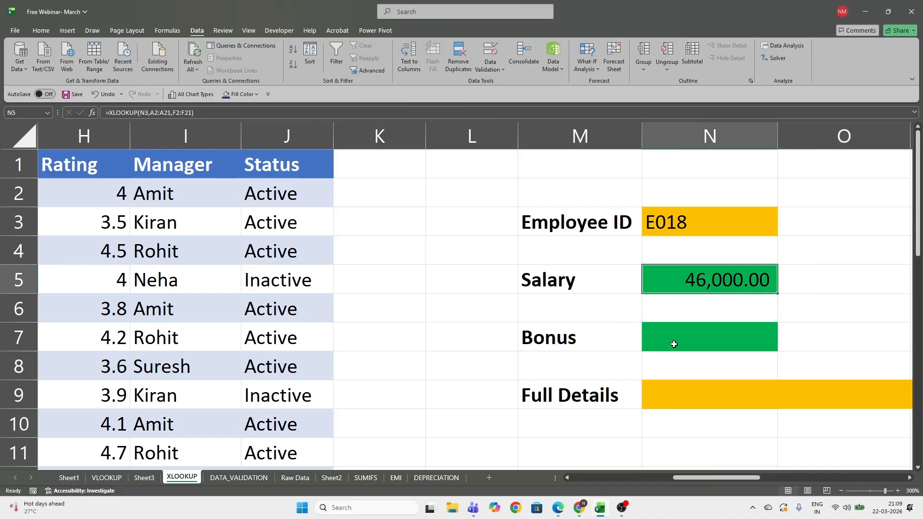
Begin an XLOOKUP formula in the Bonus cell N7 with the Employee ID cell N3 as the lookup value.
scroll(678, 336, "down", 2)
scroll(679, 319, "up", 2)
left_click(690, 334)
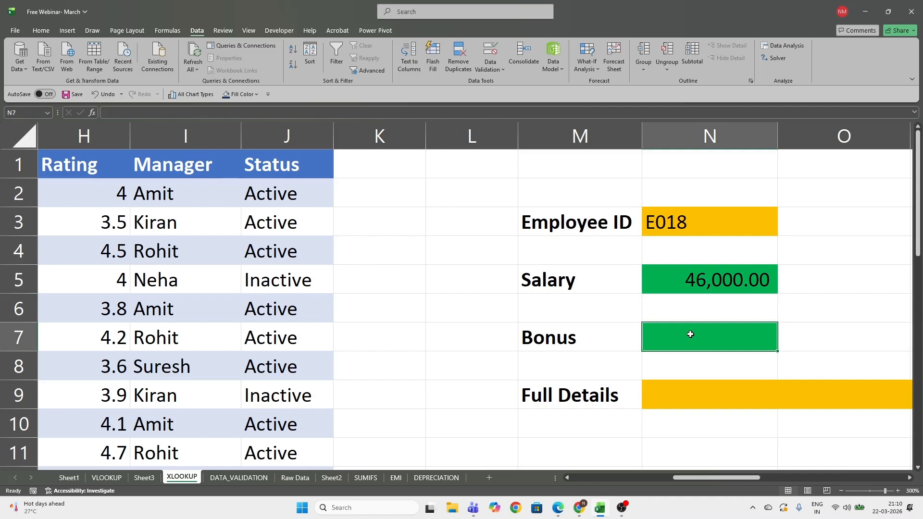
type("=xl")
key("Tab")
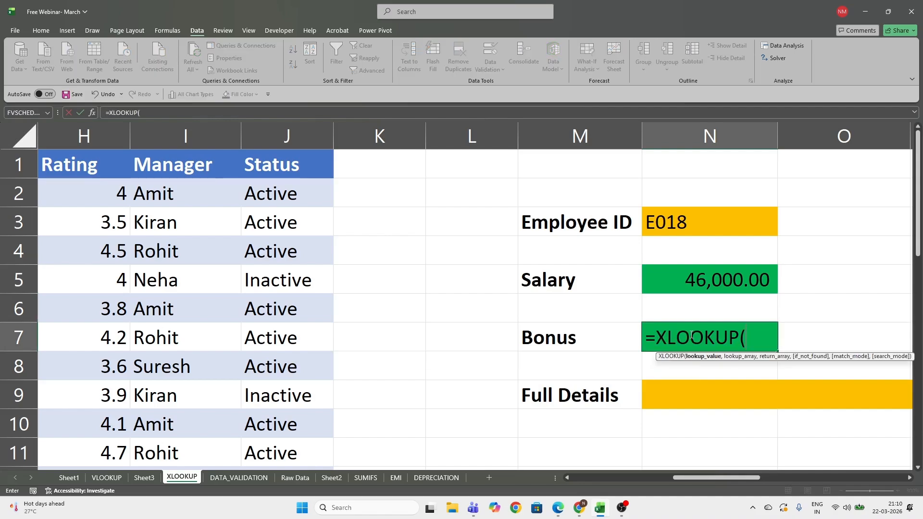
left_click(682, 223)
type(",")
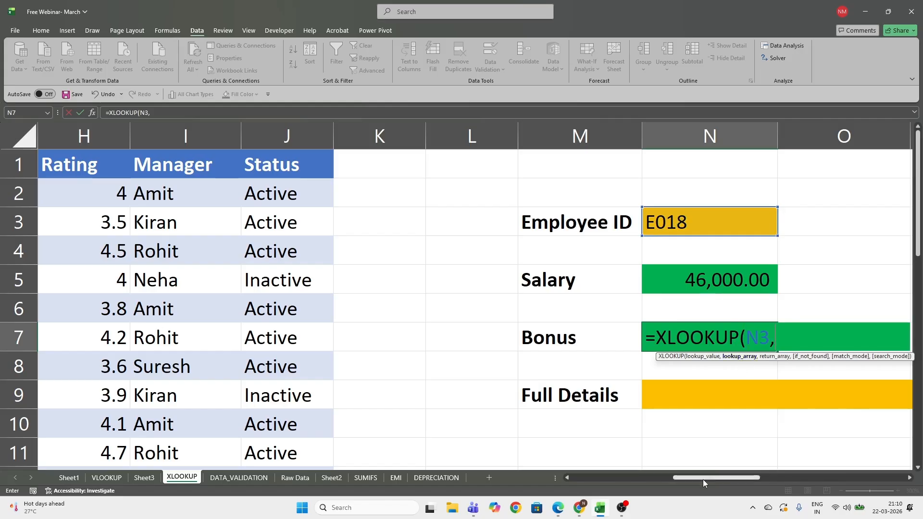
Add the Emp_ID range A2:A21 as the lookup array of the Bonus formula.
left_click_drag(703, 479, 583, 483)
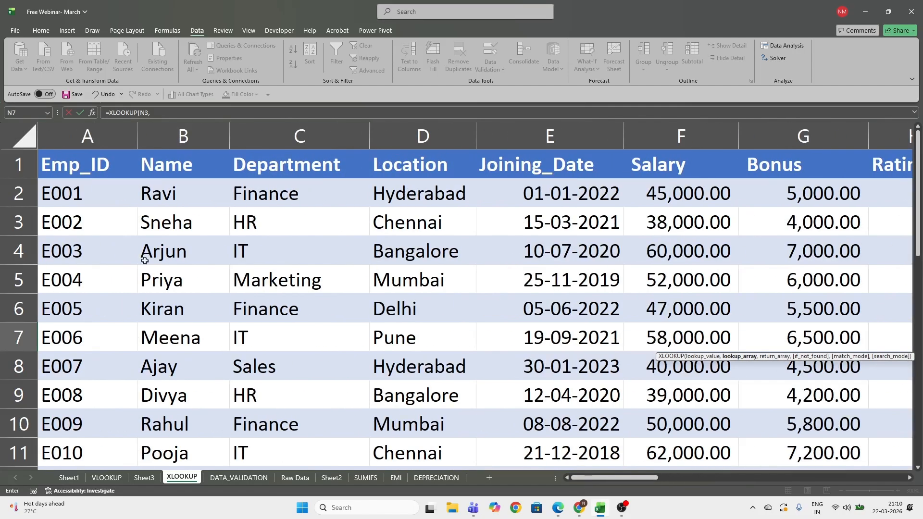
left_click(84, 194)
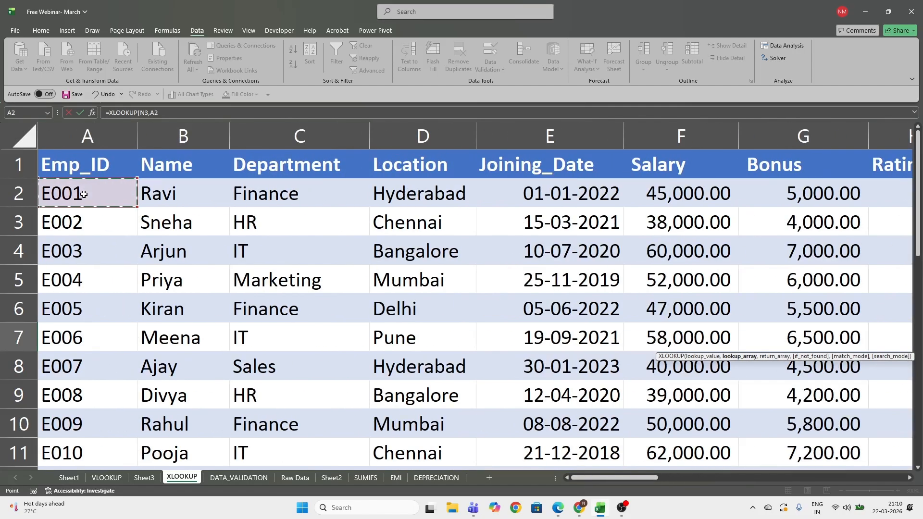
key("ctrl+shift+Down")
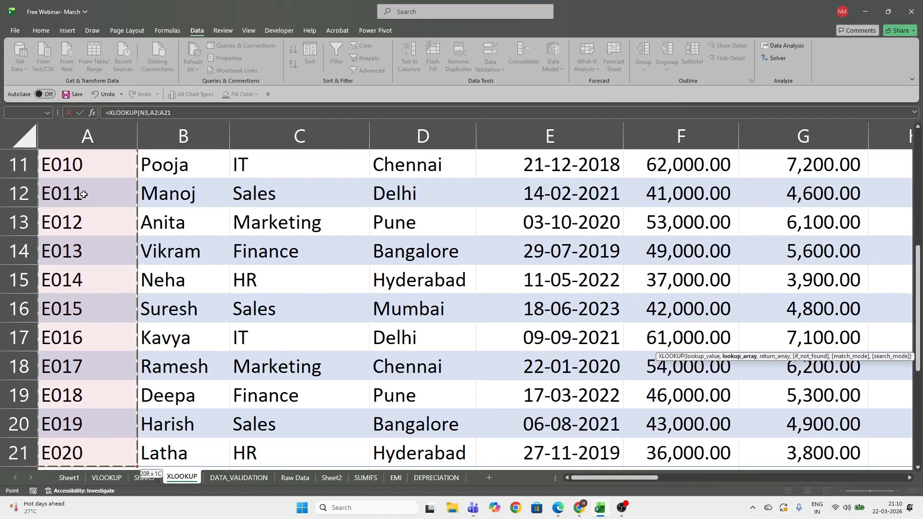
type(",")
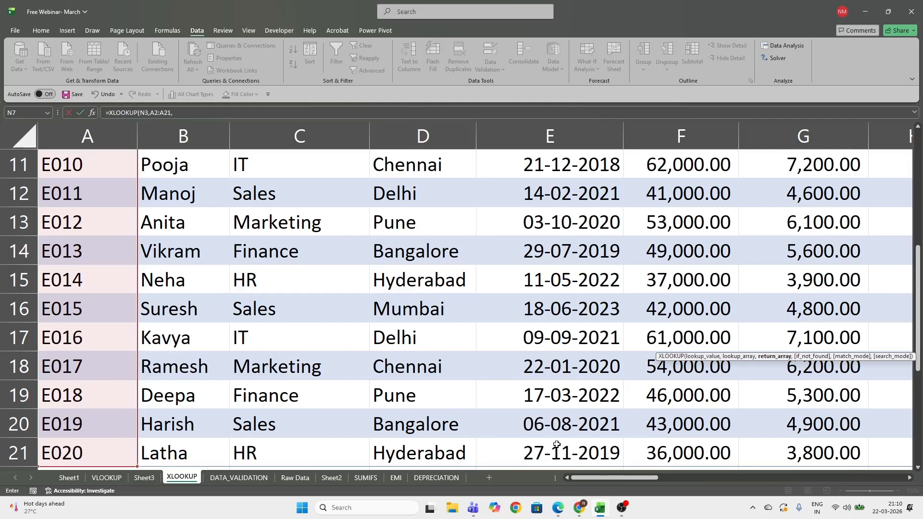
Complete the Bonus XLOOKUP with the range G2:G21 as the return array and review the formula in N7.
left_click_drag(614, 477, 716, 477)
scroll(655, 373, "up", 4)
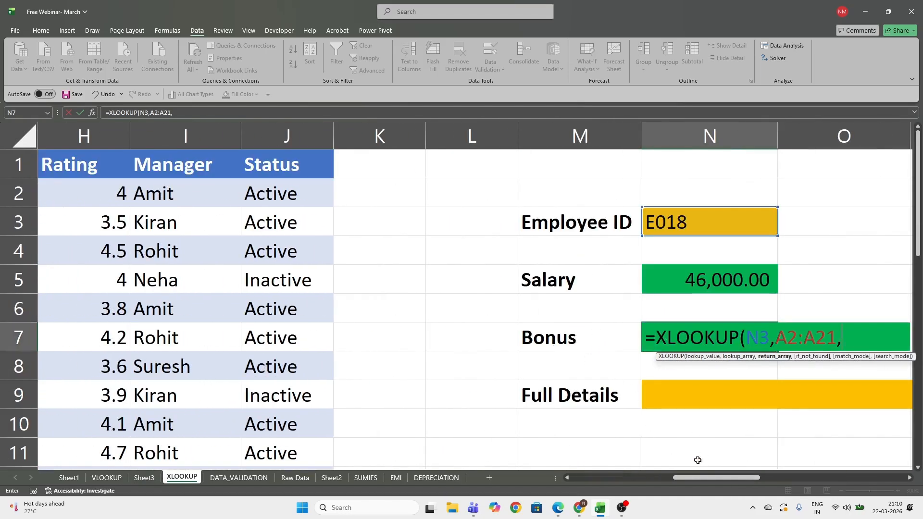
left_click(851, 346)
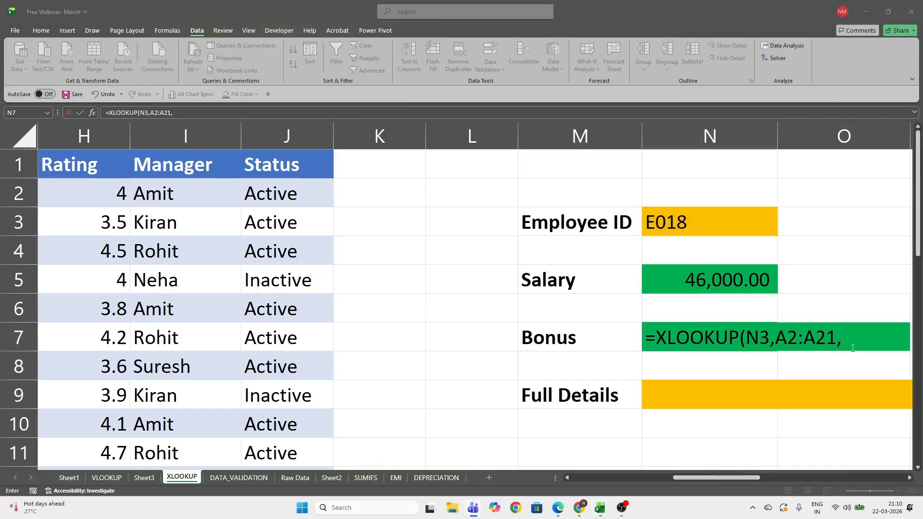
left_click(681, 479)
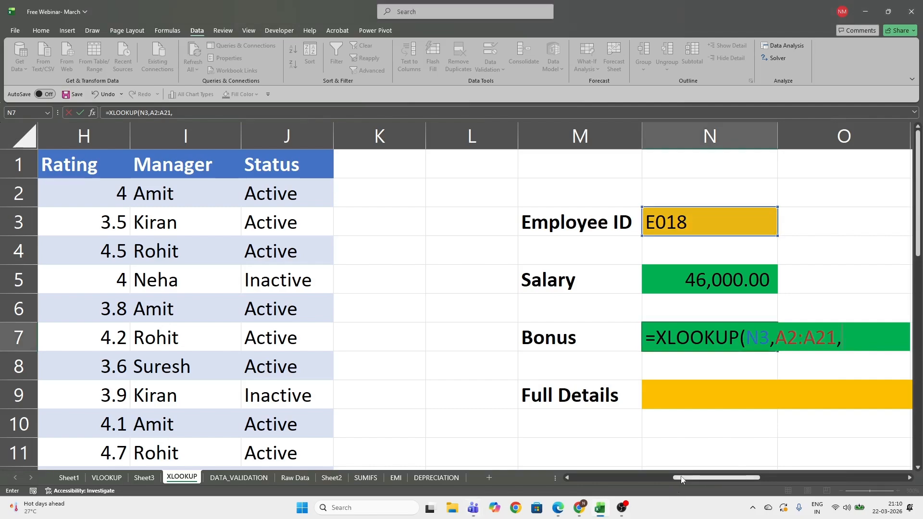
left_click_drag(682, 477, 638, 479)
left_click(359, 191)
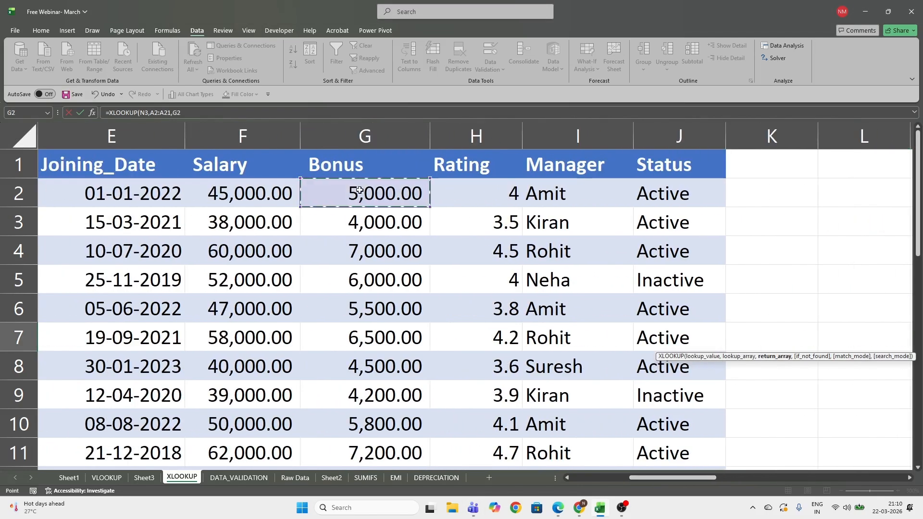
key("ctrl+shift+Down")
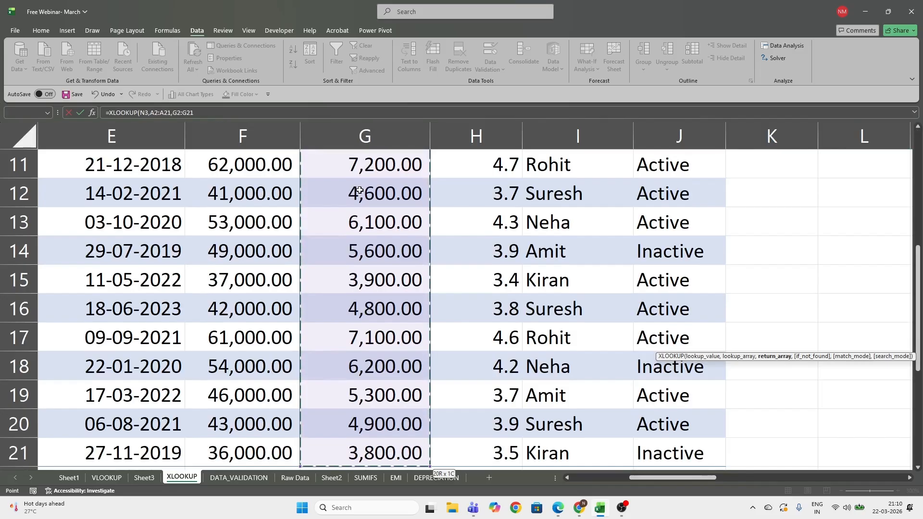
type(")")
key("Return")
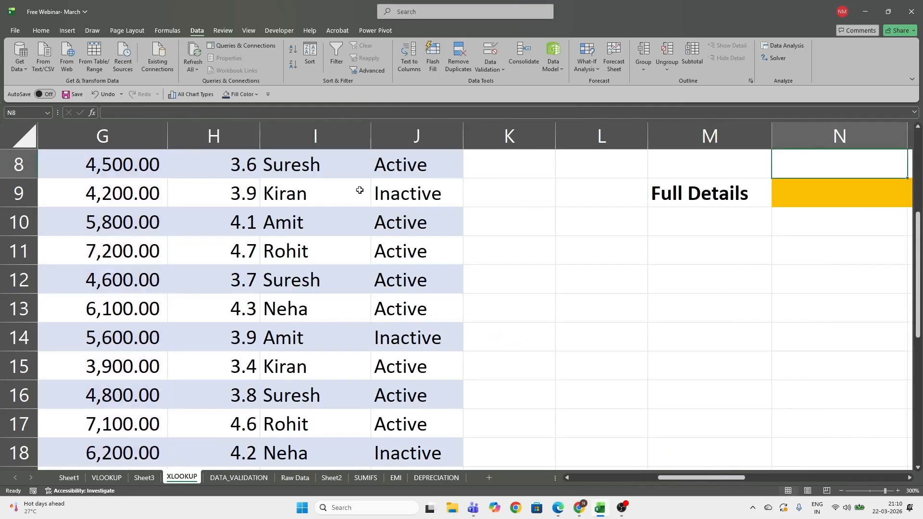
scroll(473, 339, "up", 3)
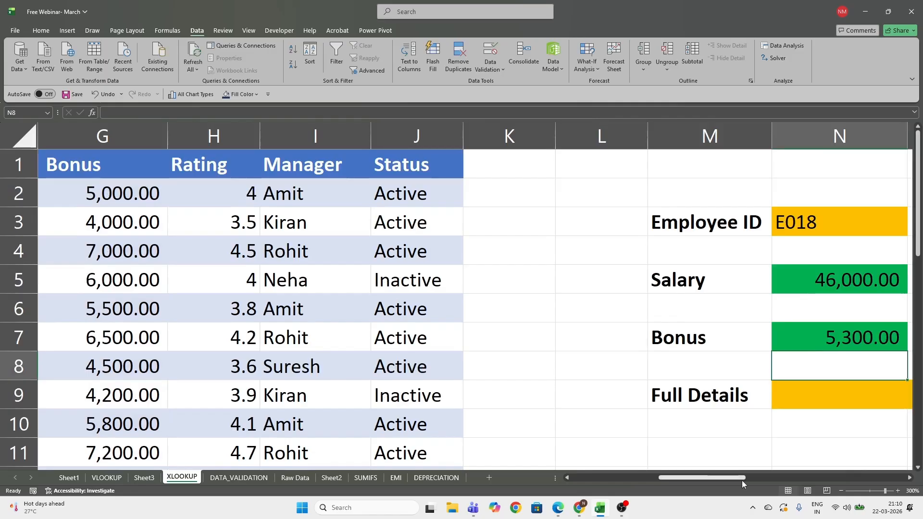
left_click_drag(742, 479, 771, 479)
left_click(659, 344)
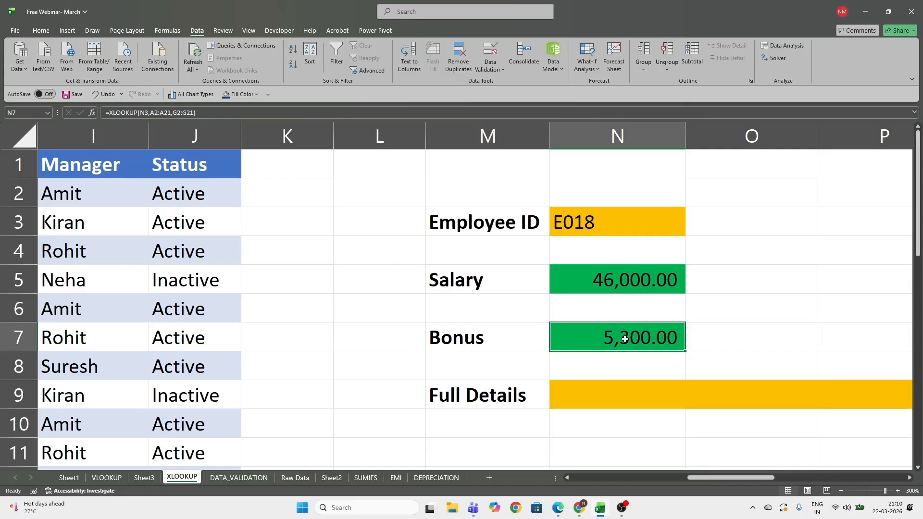
Enter the next sequential employee ID in A22, directly below the last employee record.
scroll(598, 442, "down", 2)
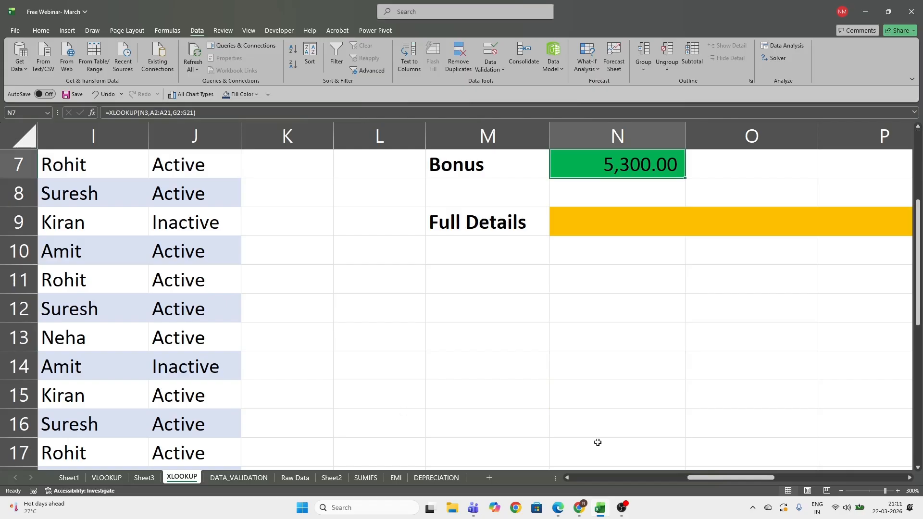
left_click_drag(729, 479, 461, 482)
scroll(212, 372, "down", 4)
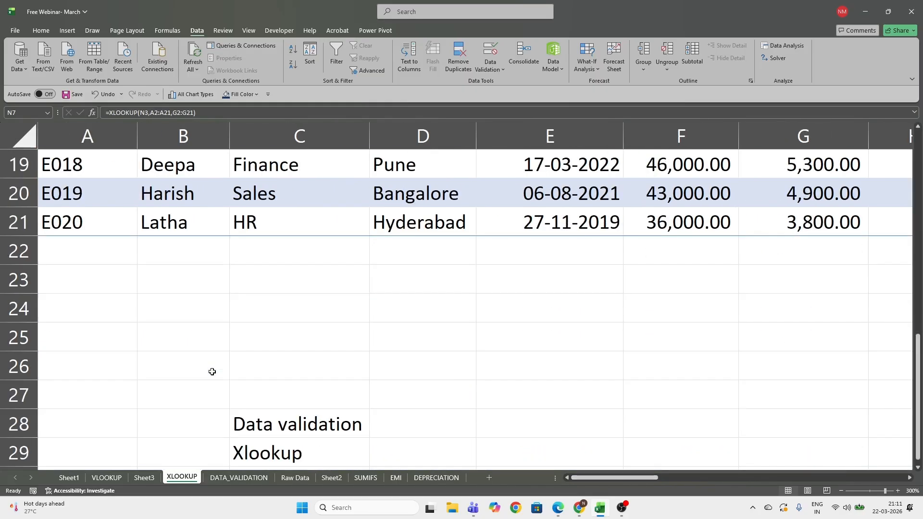
left_click(71, 255)
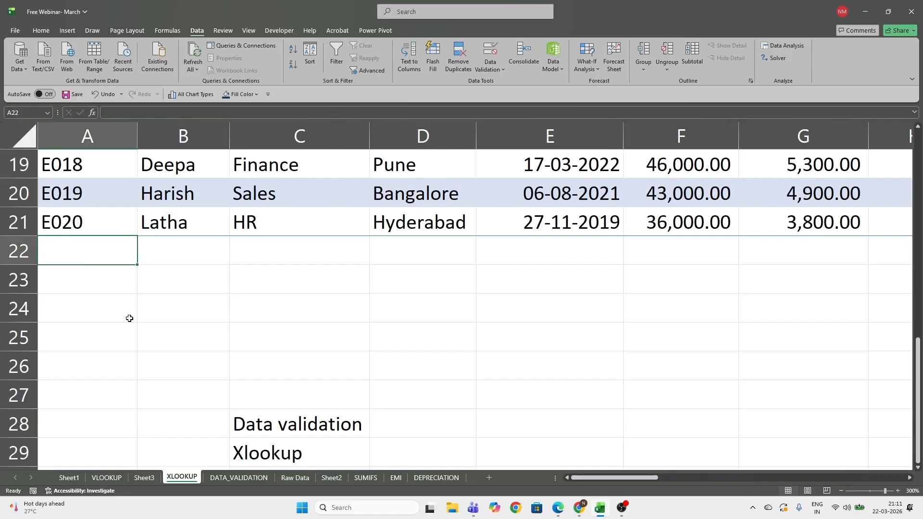
type("E")
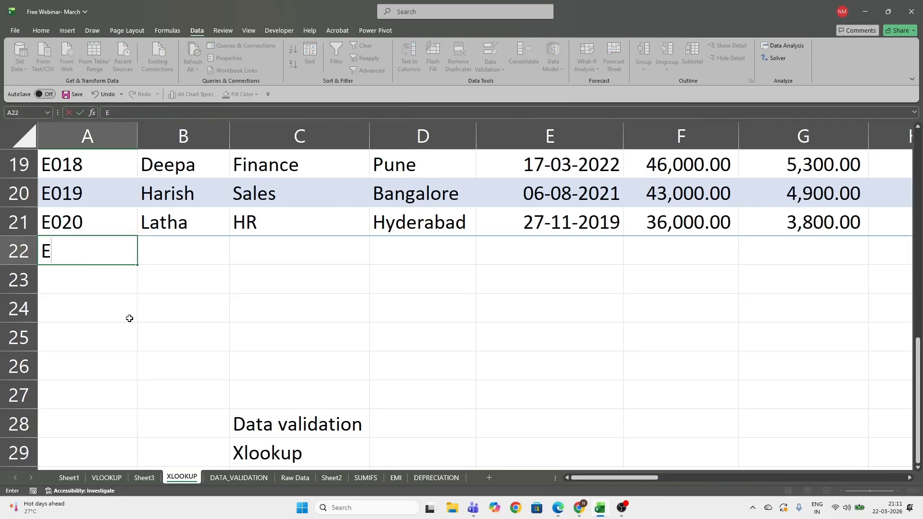
type("020")
key("BackSpace")
type("1")
Give the new employee in row 22 a Salary of 20000 in F22 and a Bonus of 6500 in G22.
key("Tab")
key("Tab")
key("Tab")
key("Tab")
key("Tab")
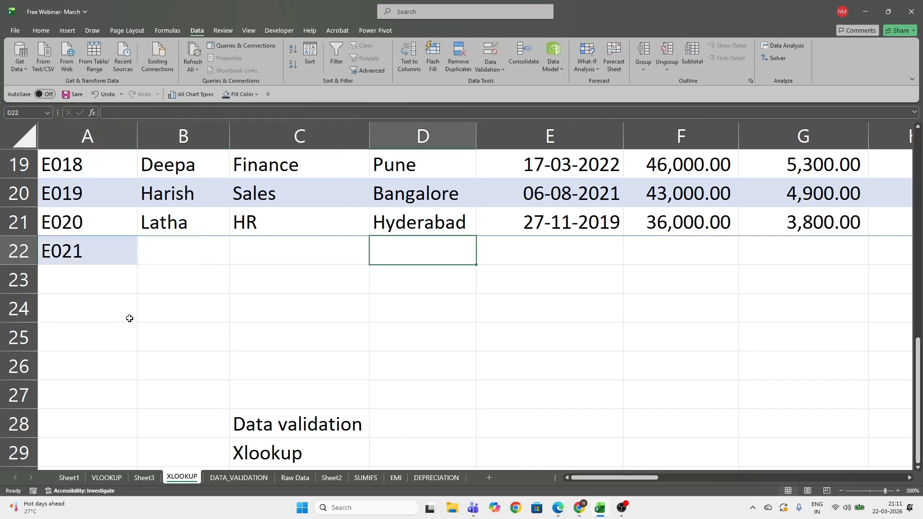
type("20000")
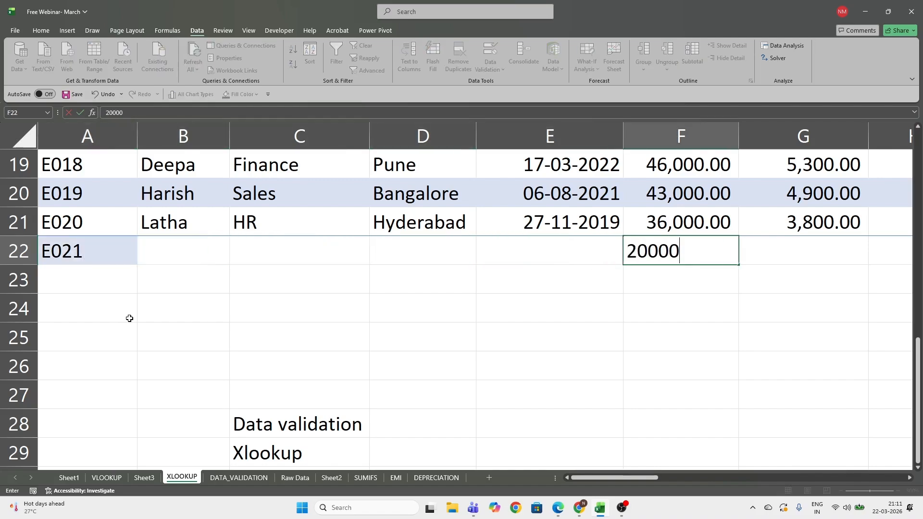
key("Tab")
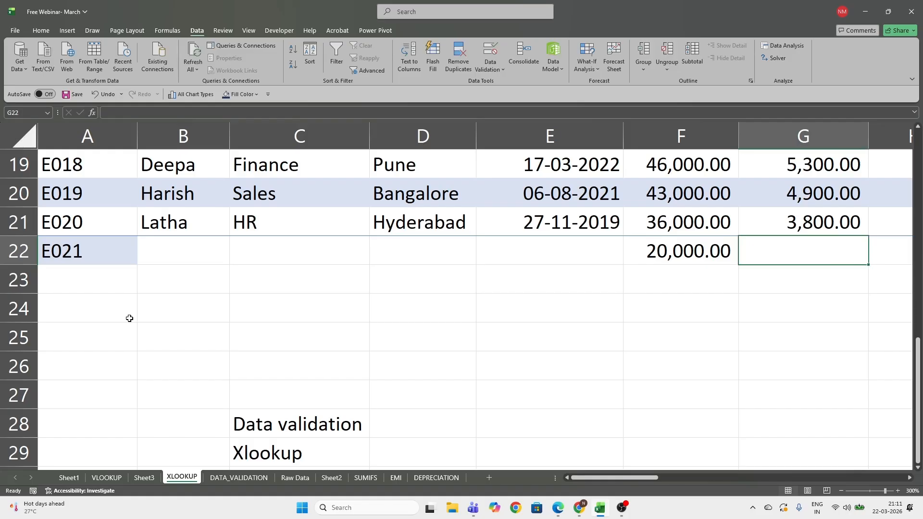
type("6500")
key("Return")
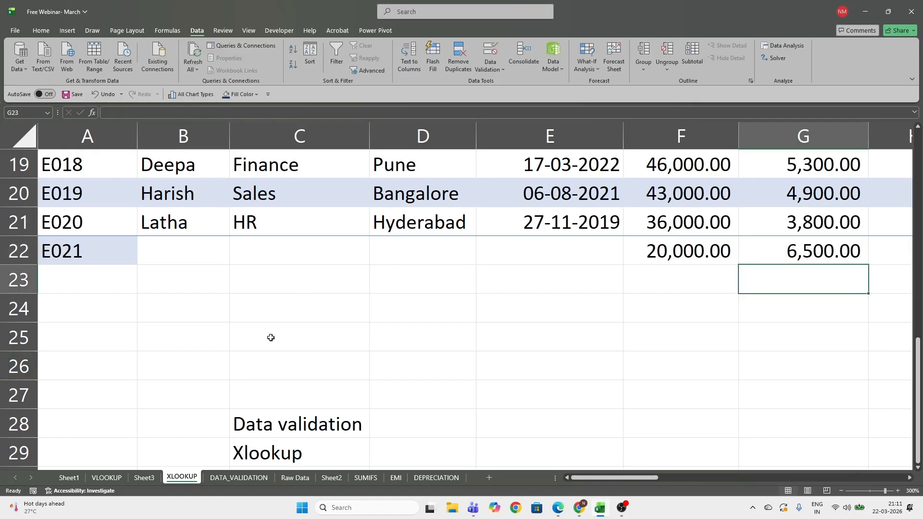
scroll(798, 350, "up", 6)
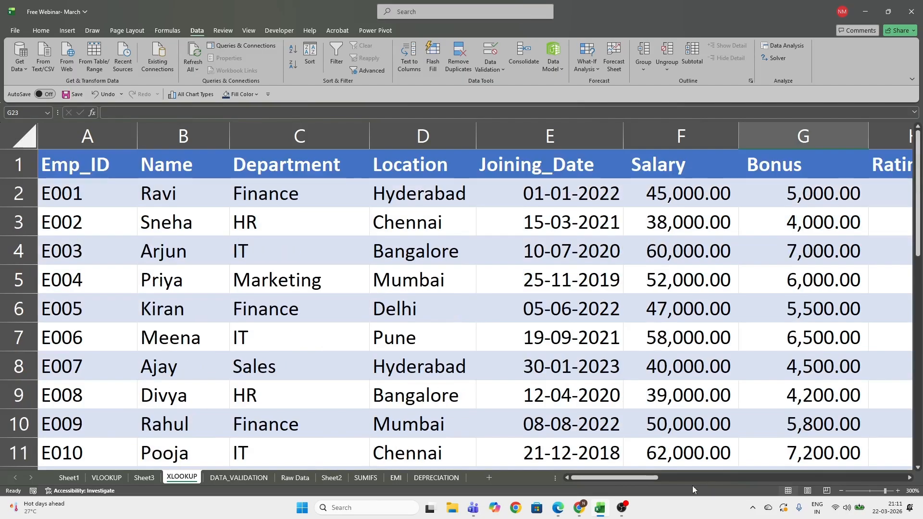
Undo the new employee's ID, Salary and Bonus entries in row 22.
left_click_drag(648, 478, 754, 478)
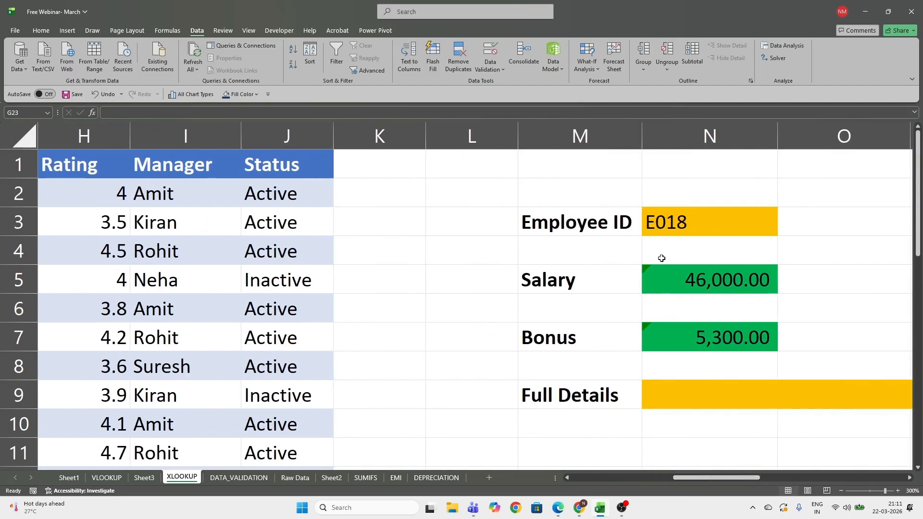
left_click_drag(698, 477, 595, 486)
scroll(441, 426, "down", 5)
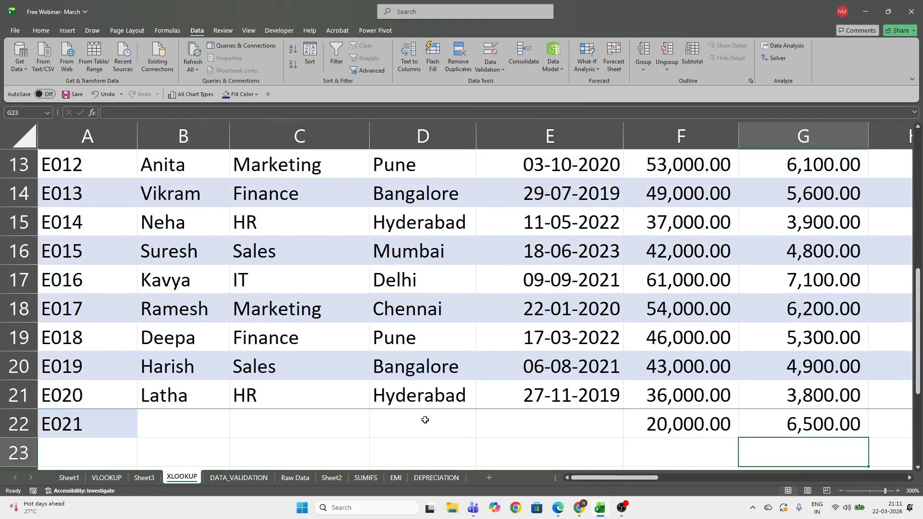
key("ctrl+z")
key("ctrl+z")
key("ctrl+z")
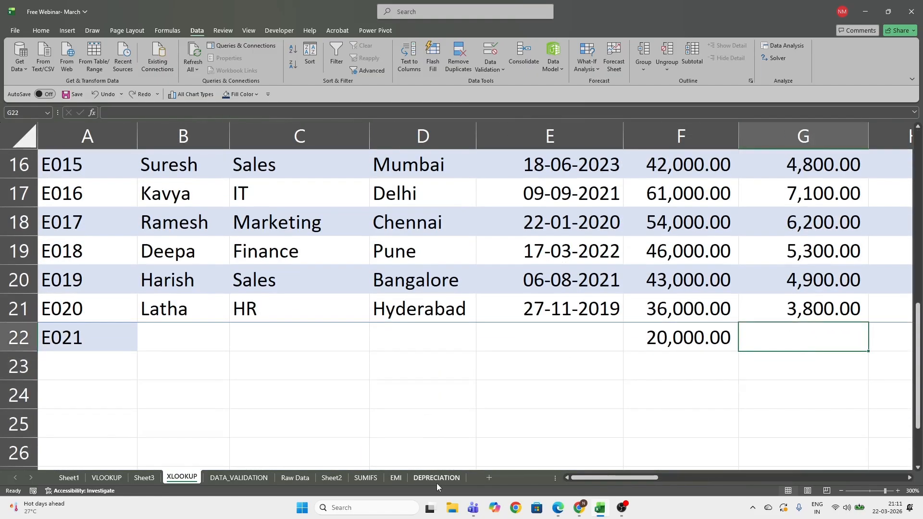
Convert the employee data range A1:J21 into an Excel table with headers.
scroll(381, 398, "up", 5)
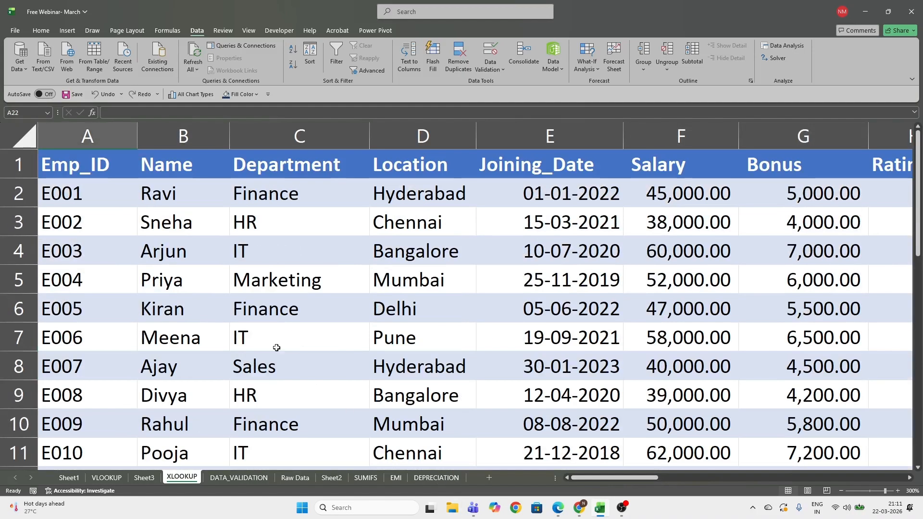
left_click(53, 168)
key("ctrl+shift+Right")
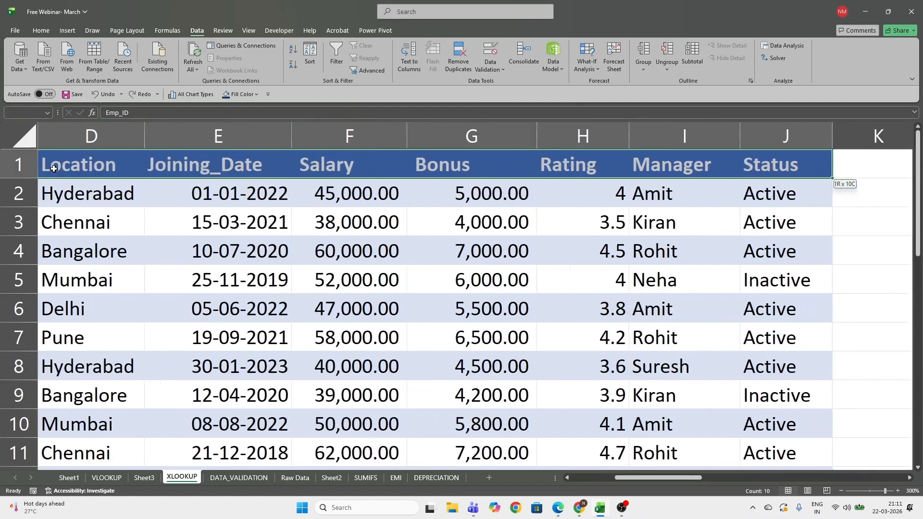
key("ctrl+shift+Down")
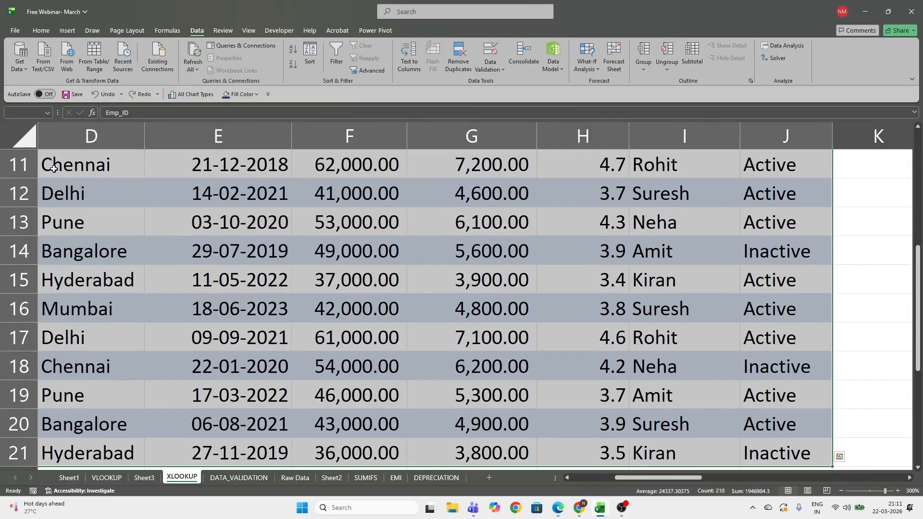
key("ctrl+t")
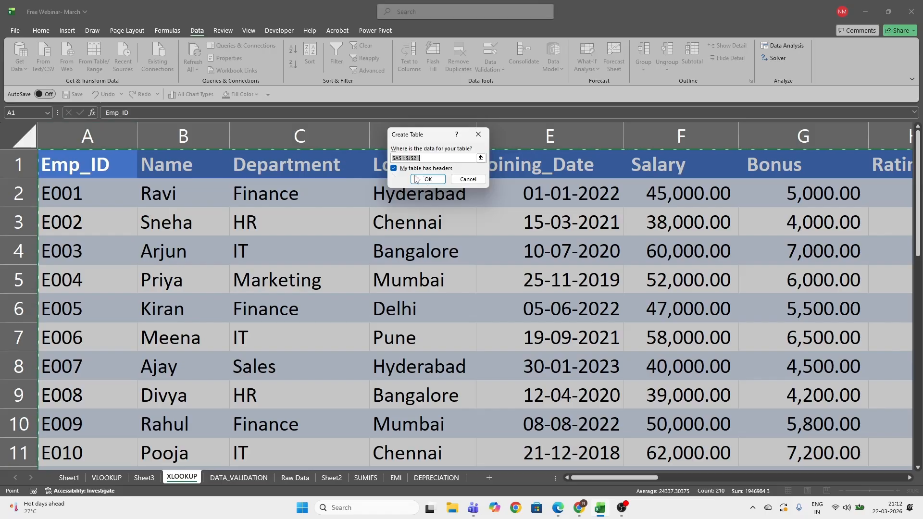
left_click(439, 180)
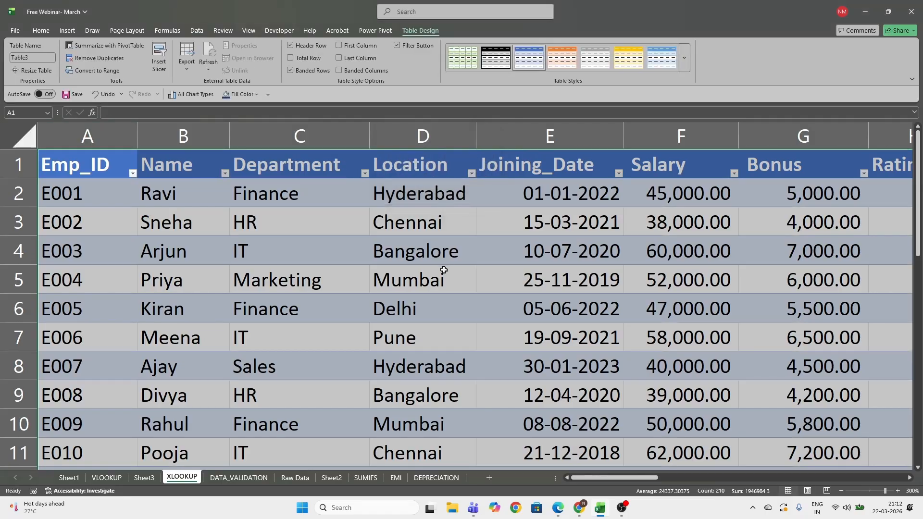
left_click(443, 270)
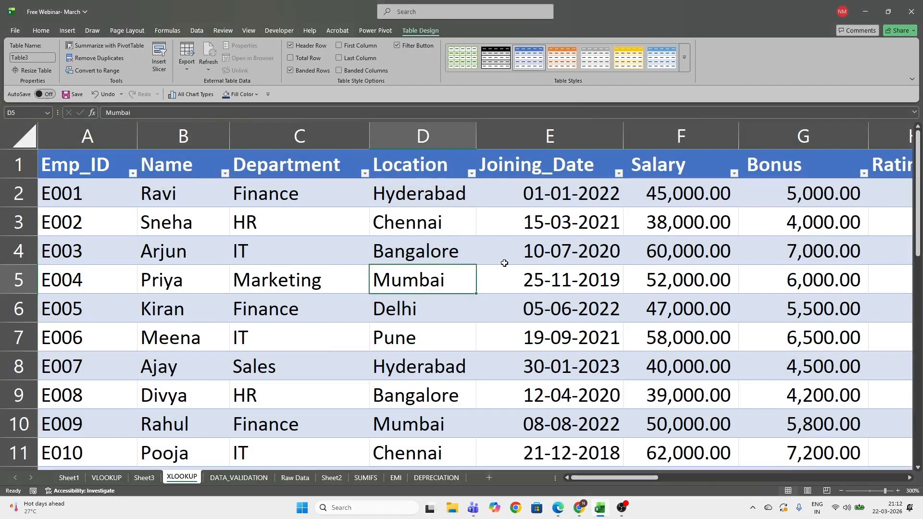
Enter the next sequential employee ID in A22, directly below the table's last record.
scroll(504, 263, "down", 6)
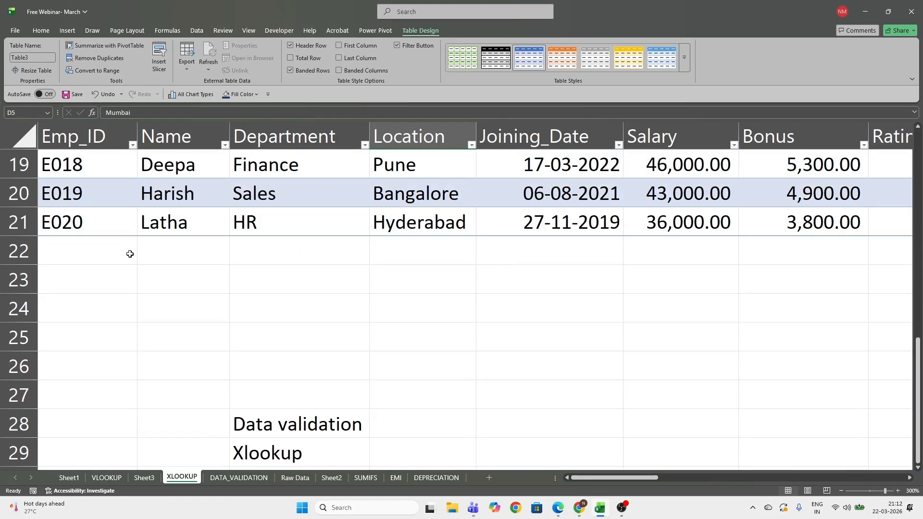
left_click(128, 253)
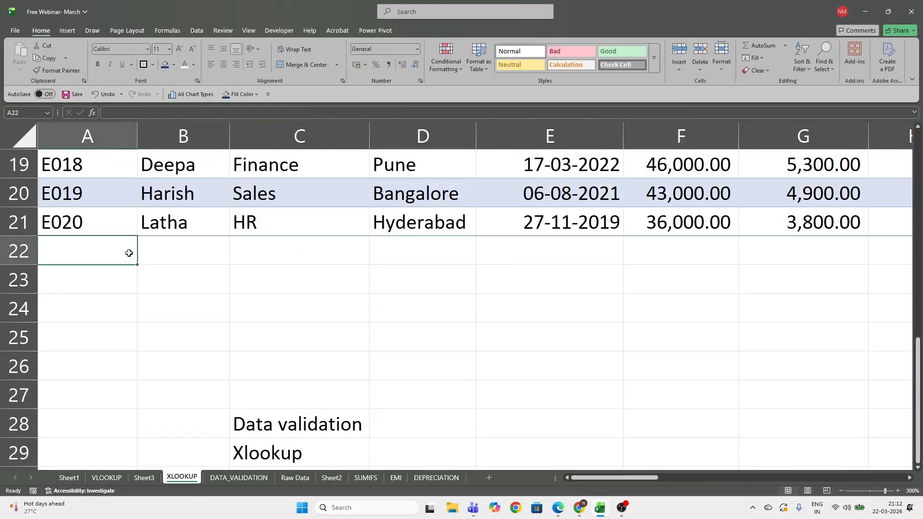
type("E")
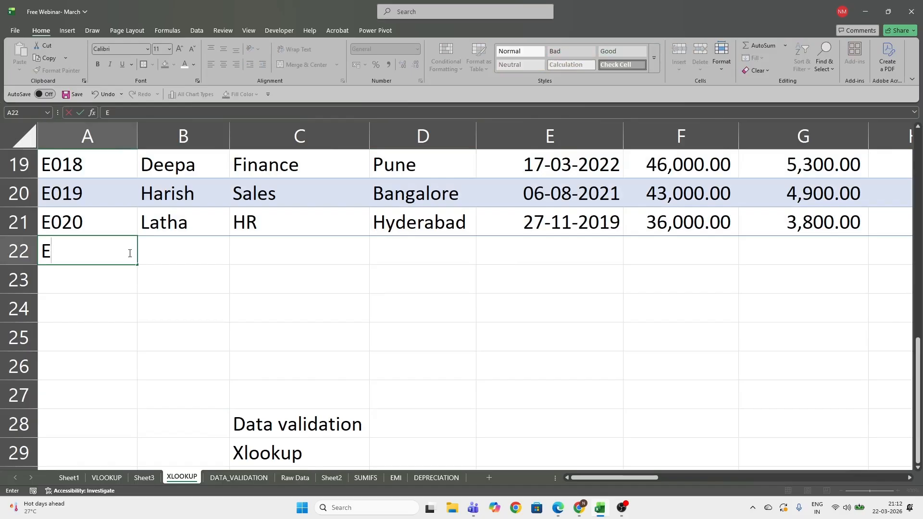
type("021")
key("Return")
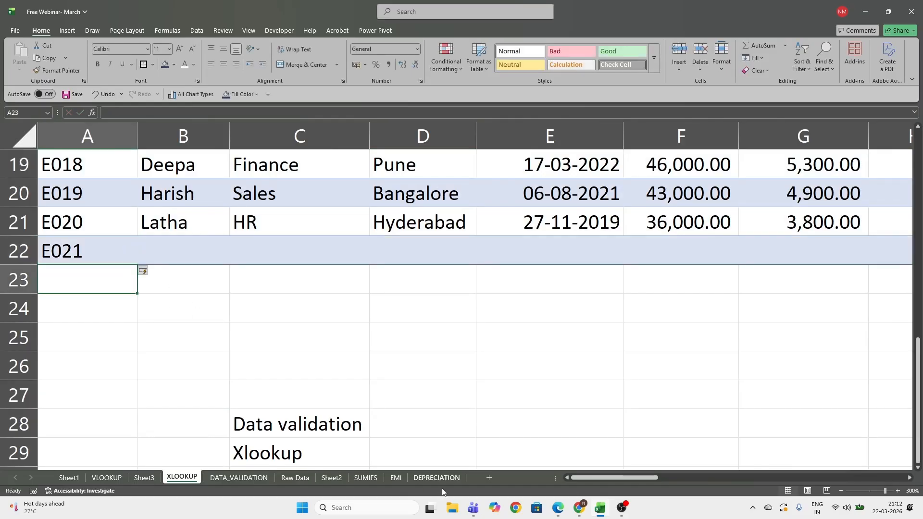
Examine the table's extent around row 22 and the ranges used by the Bonus XLOOKUP formula in N7.
left_click_drag(590, 478, 677, 478)
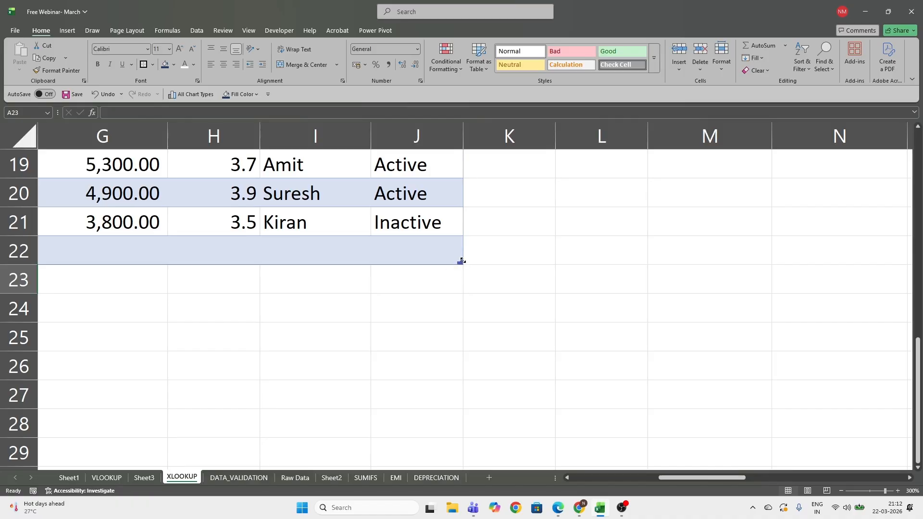
left_click_drag(692, 478, 743, 478)
scroll(627, 392, "up", 6)
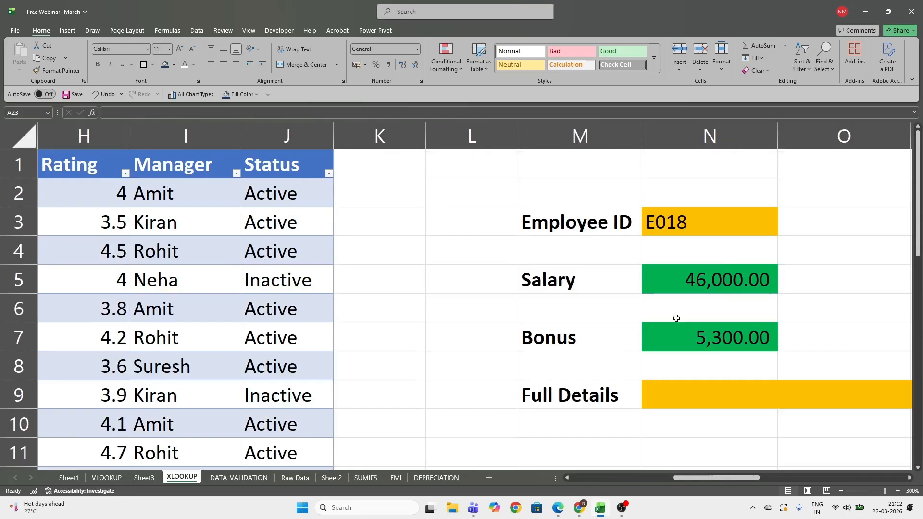
left_click(712, 226)
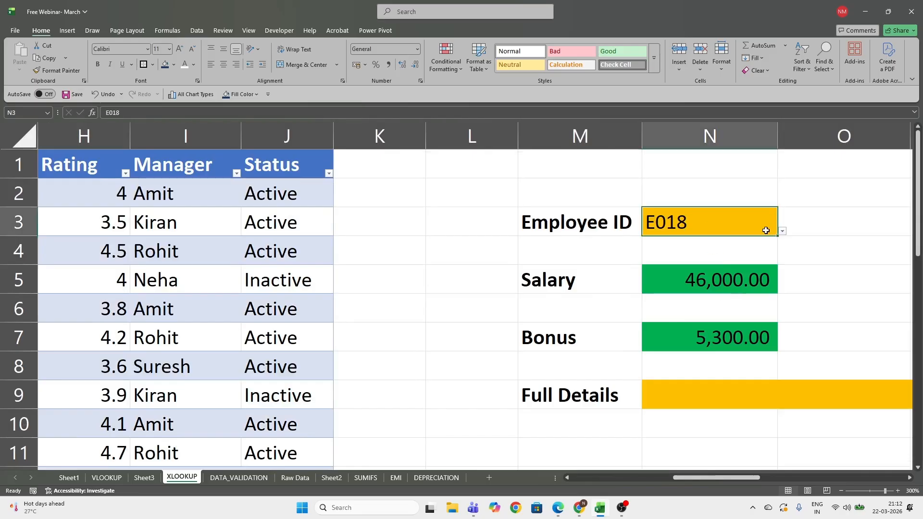
left_click(717, 336)
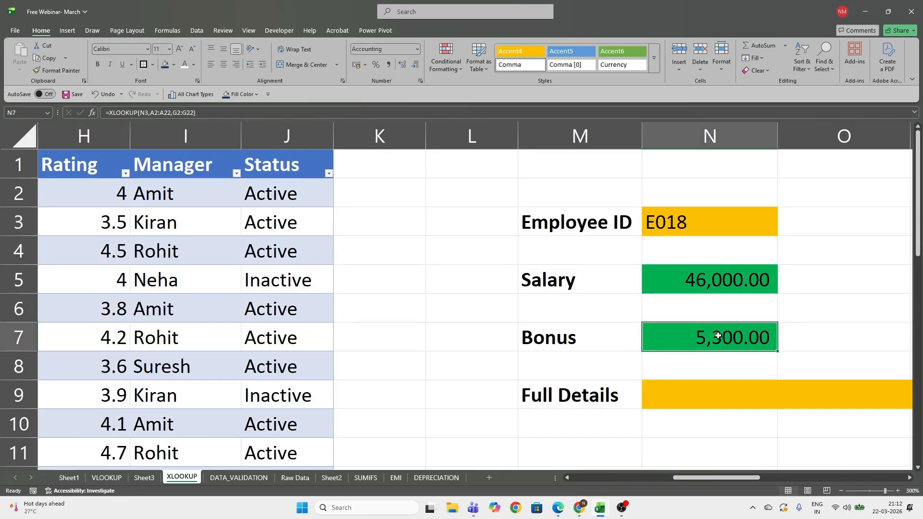
left_click(700, 228)
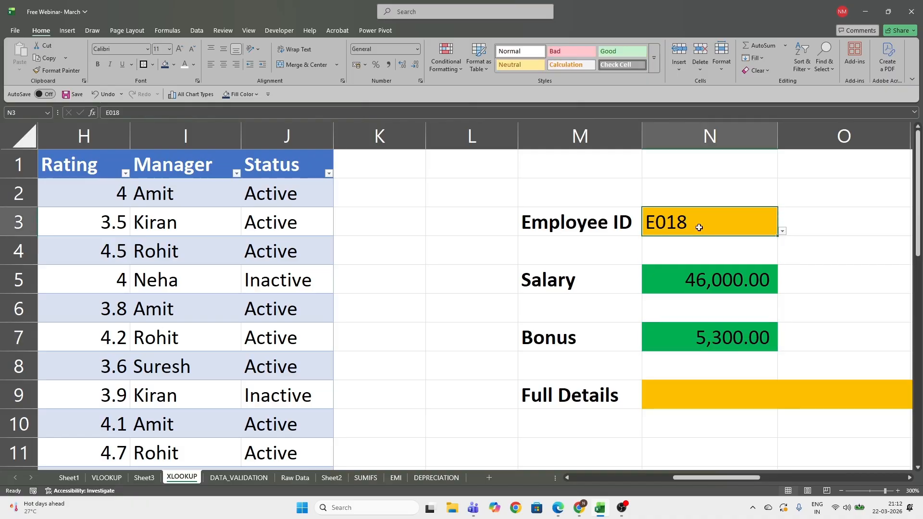
left_click(196, 30)
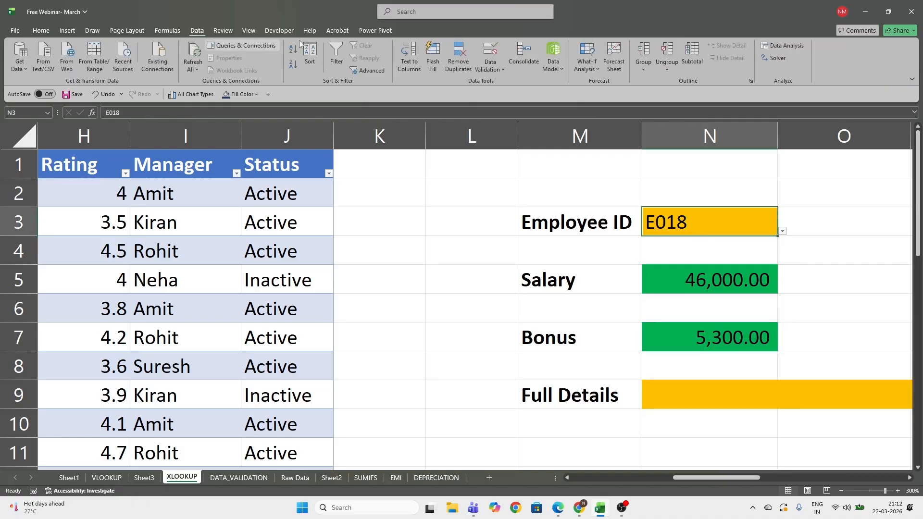
left_click(498, 68)
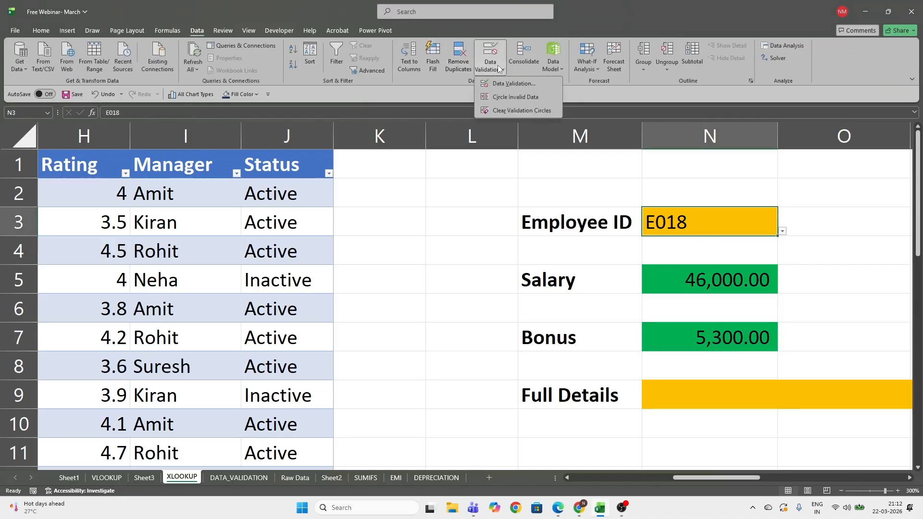
left_click(519, 83)
left_click(365, 208)
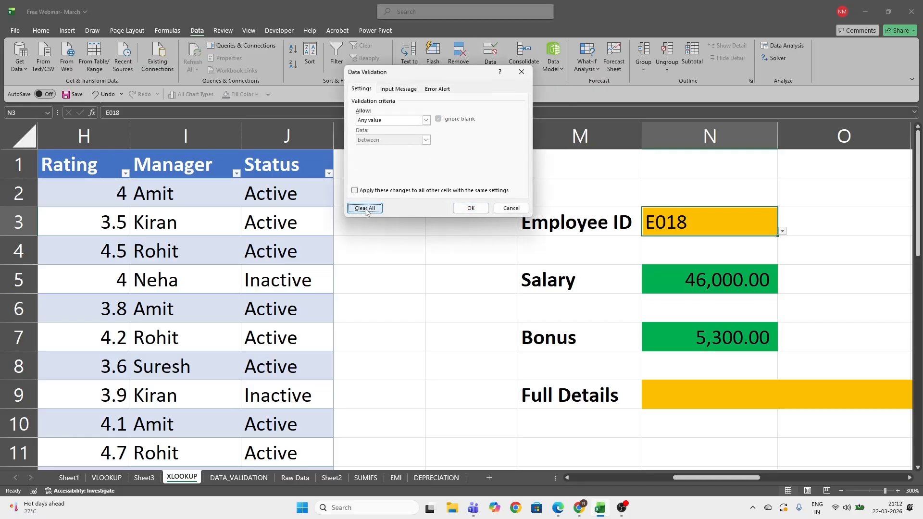
left_click(526, 72)
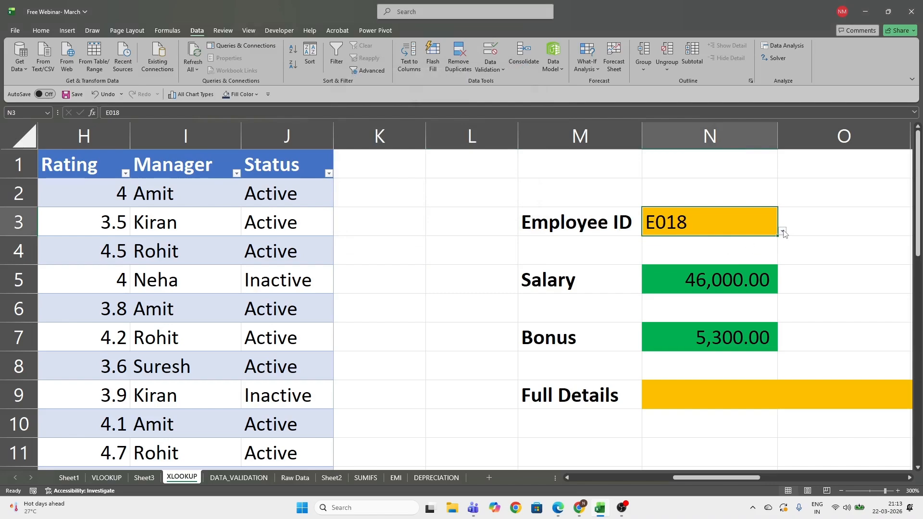
Choose the employee ID of the row 17 record from the Employee ID dropdown in N3.
left_click(782, 231)
left_click(683, 284)
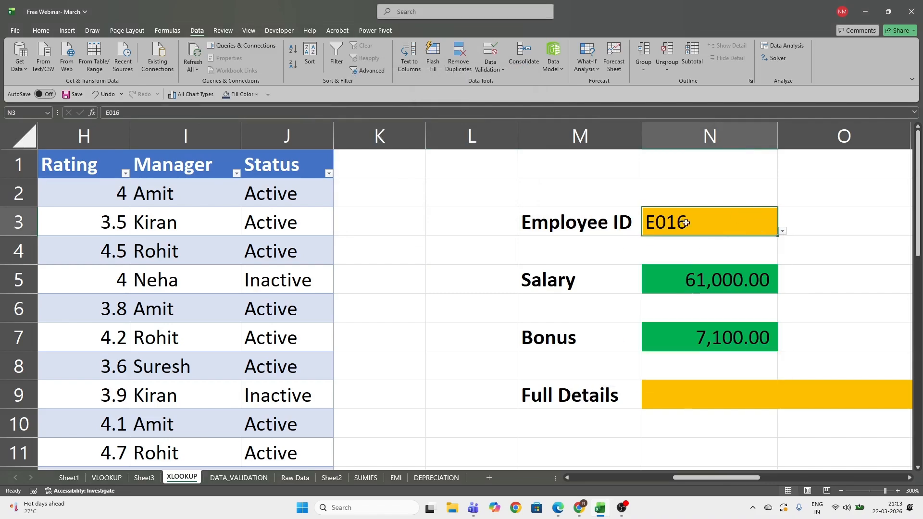
scroll(689, 387, "down", 1)
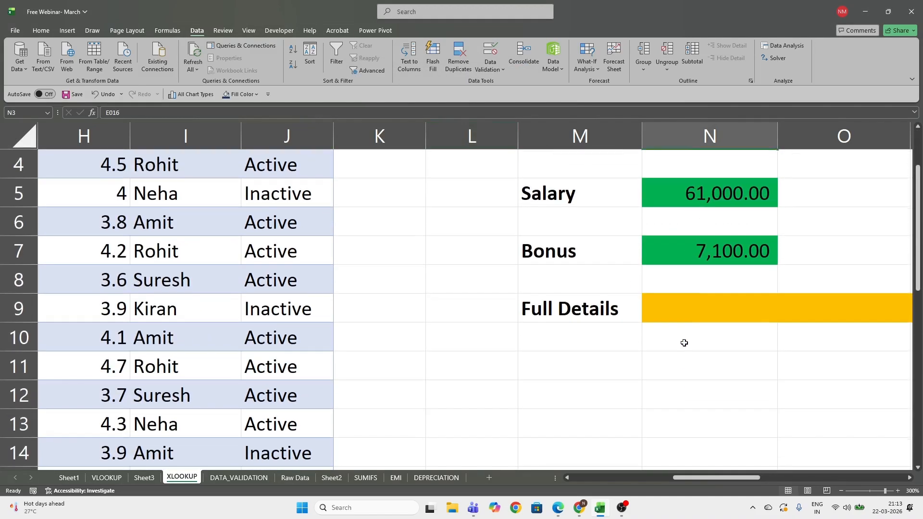
left_click(693, 307)
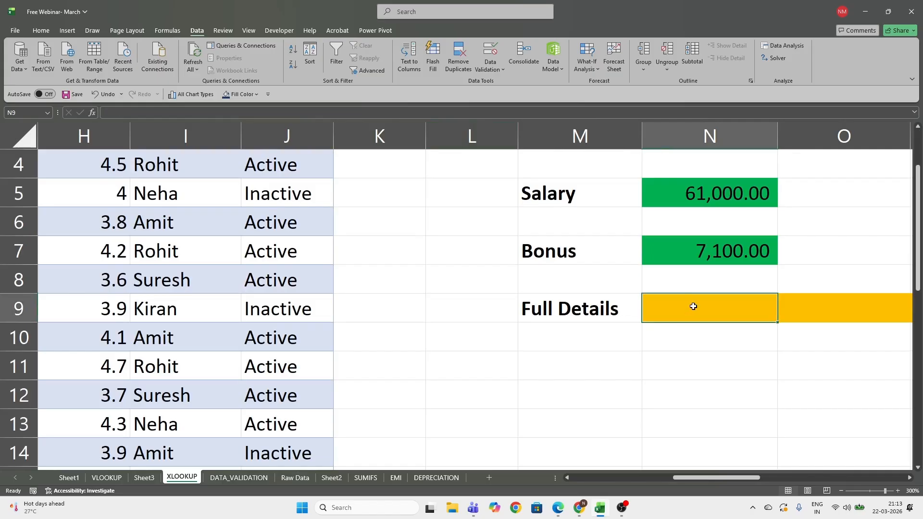
scroll(693, 306, "down", 1)
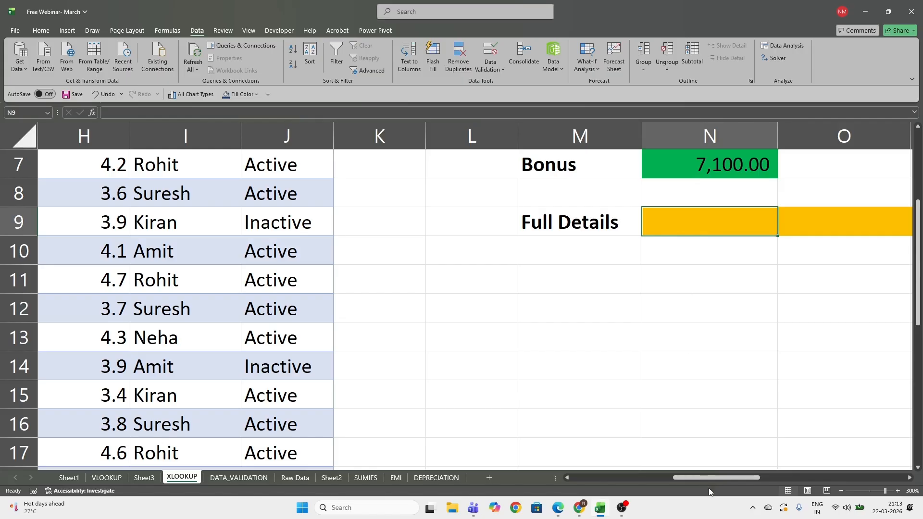
mouse_move(707, 478)
left_mouse_down()
mouse_move(819, 468)
mouse_move(692, 476)
mouse_move(827, 485)
mouse_move(845, 503)
mouse_move(630, 480)
mouse_move(722, 481)
left_mouse_up()
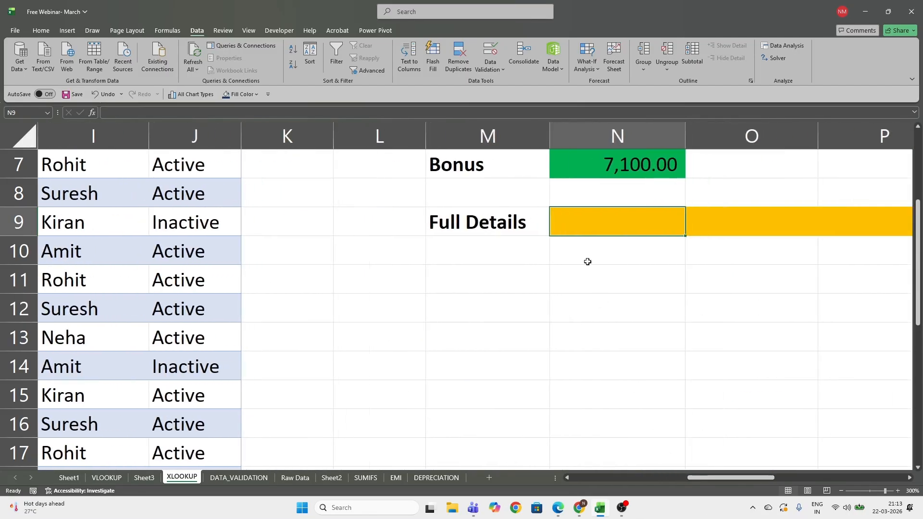
type("=")
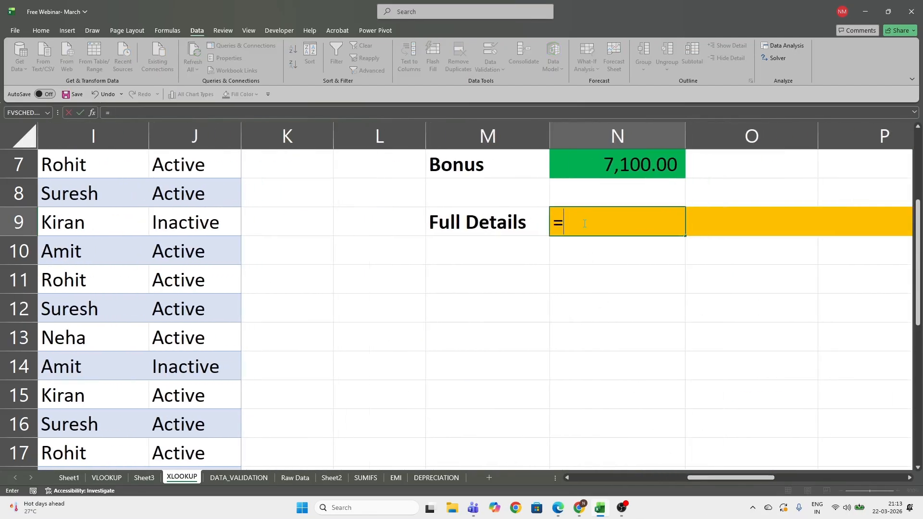
key("Escape")
Rename the employee data table as CODE.
left_click_drag(721, 477, 622, 478)
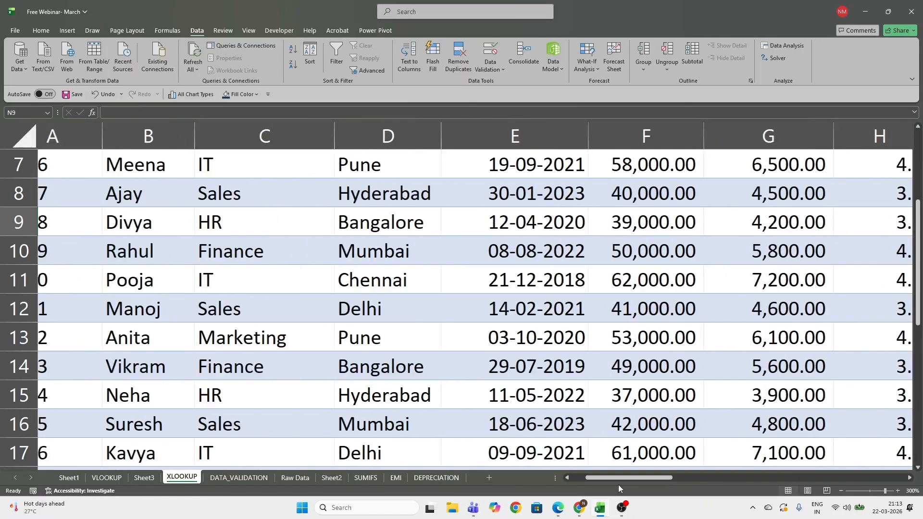
scroll(289, 288, "up", 2)
left_click(84, 161)
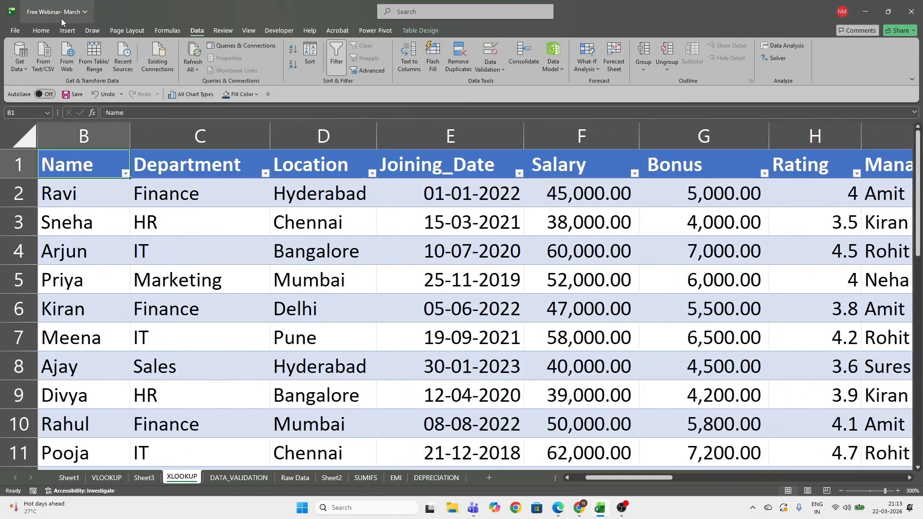
left_click(41, 31)
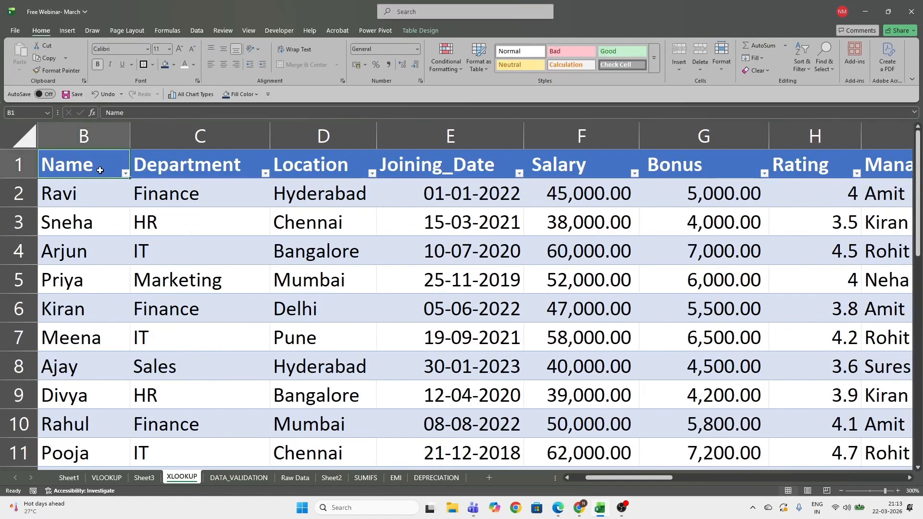
left_click(417, 32)
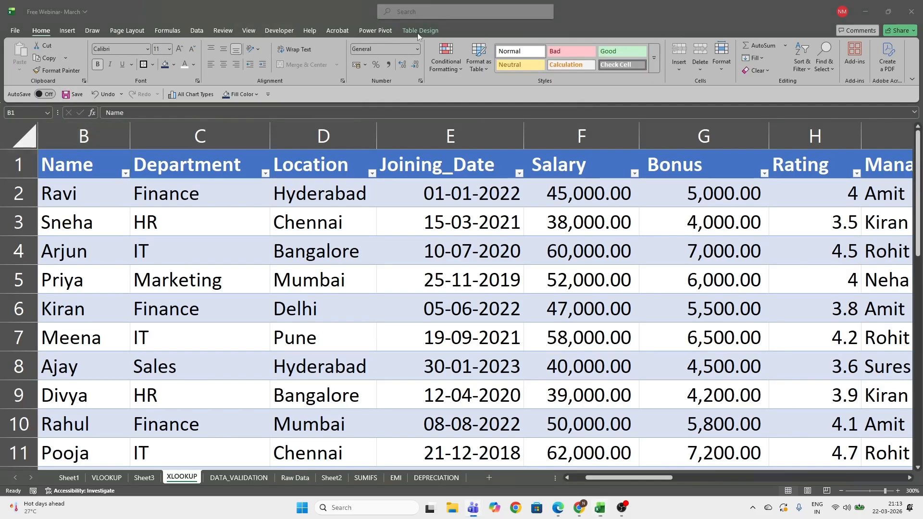
left_click(419, 31)
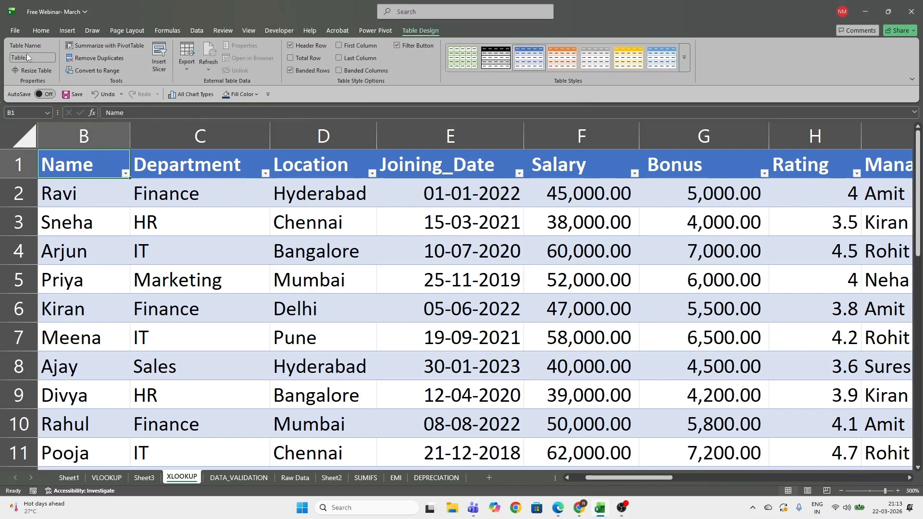
left_click(37, 59)
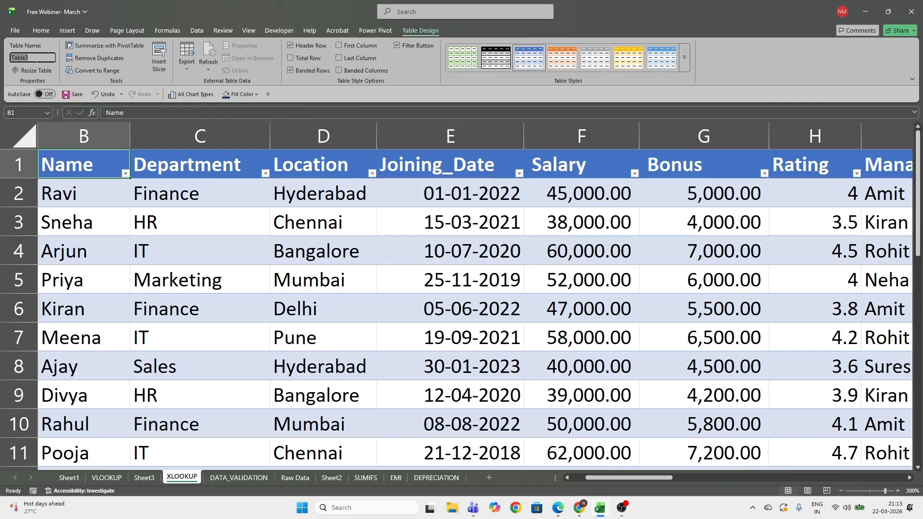
type("cOD")
key("BackSpace")
key("BackSpace")
key("BackSpace")
type("CODE")
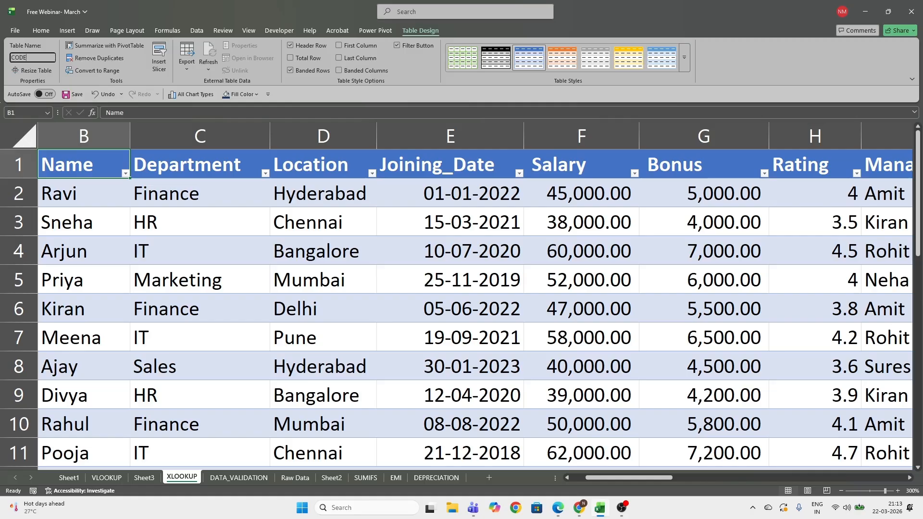
key("Return")
left_click(98, 223)
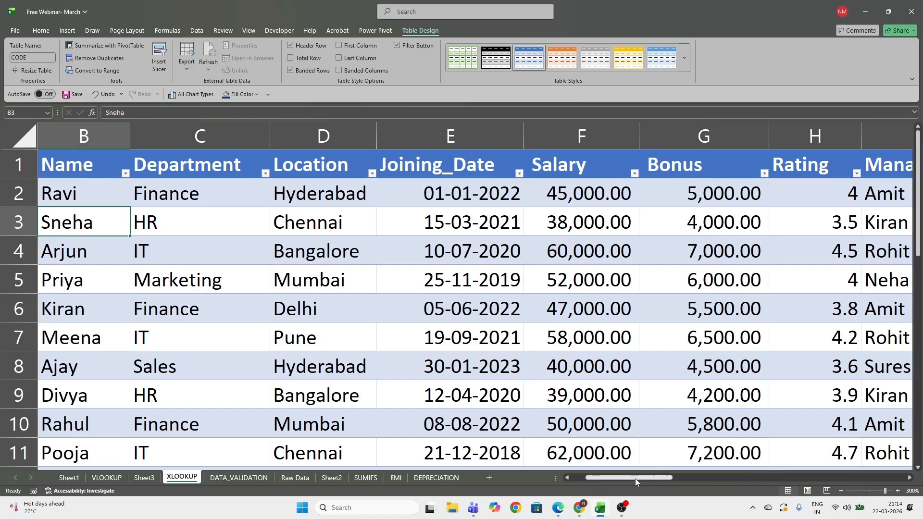
Start an XLOOKUP formula in the Full Details cell N9 with the absolute reference $N$3 as lookup value.
scroll(635, 477, "right", 5)
left_click(598, 388)
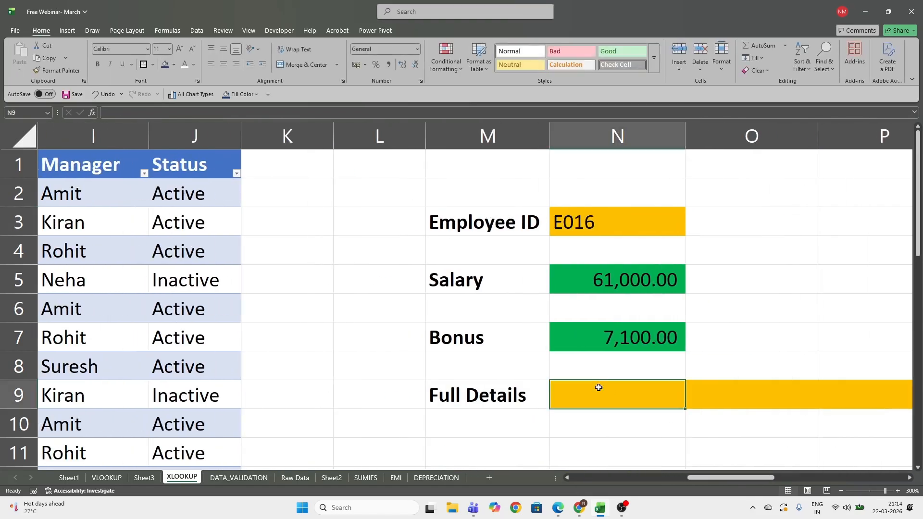
type("=XL")
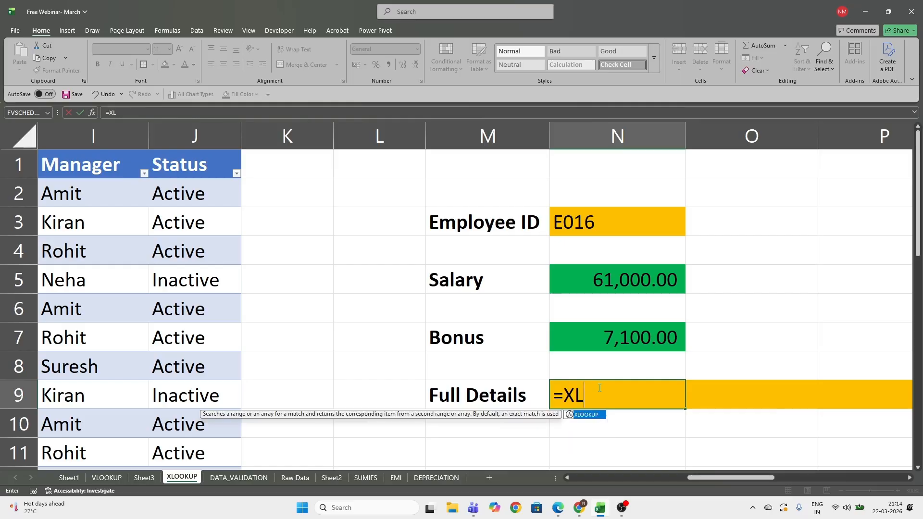
key("Tab")
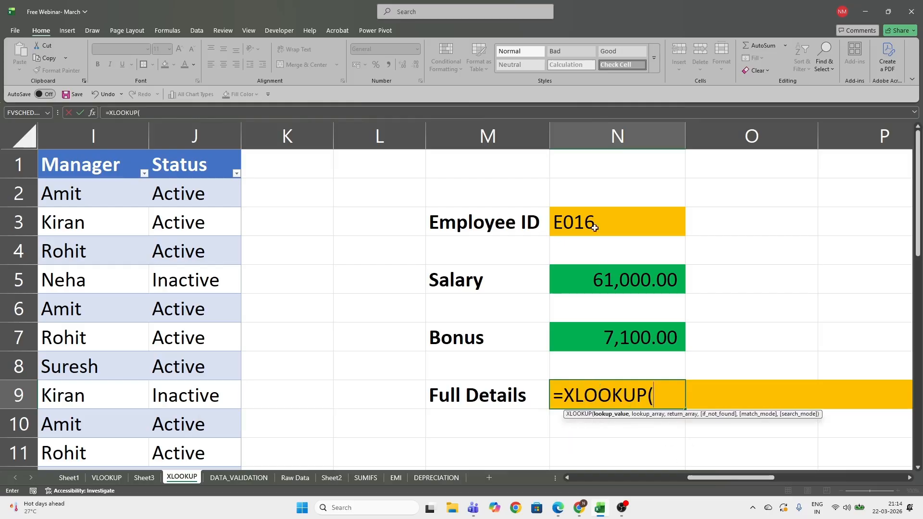
left_click(587, 216)
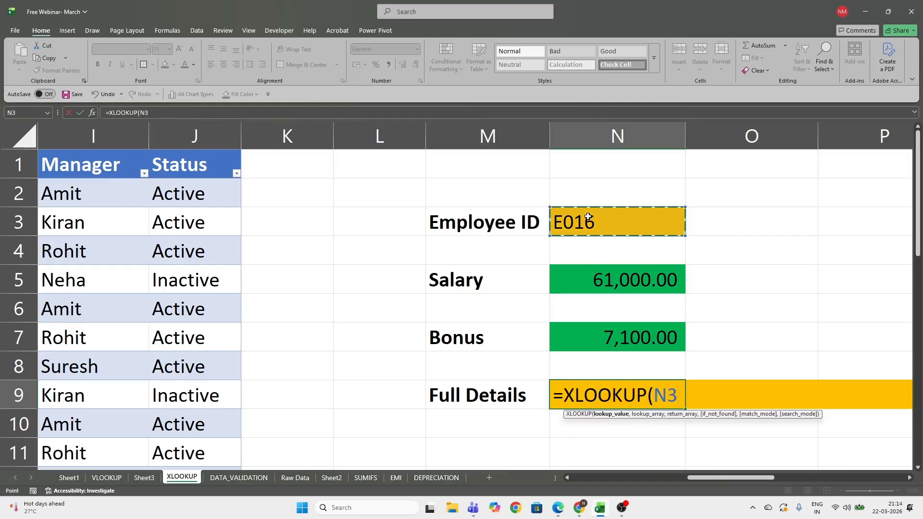
key("F4")
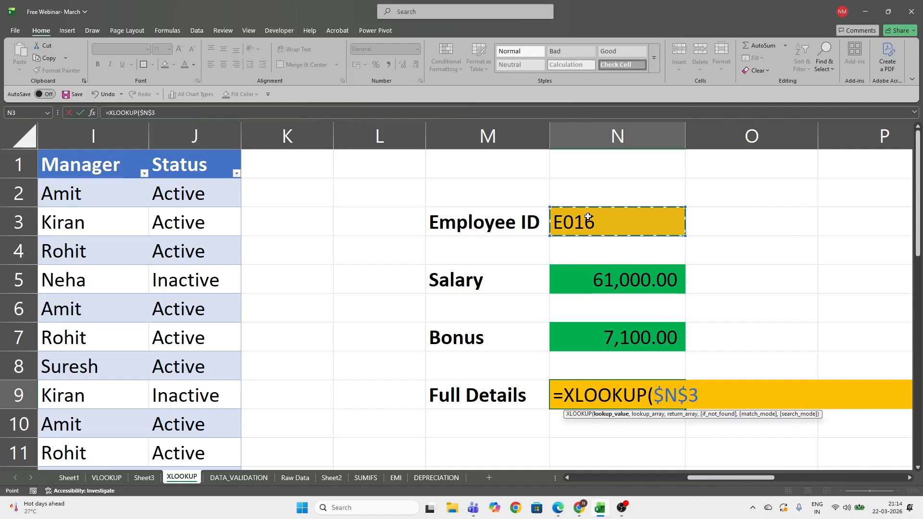
type(",")
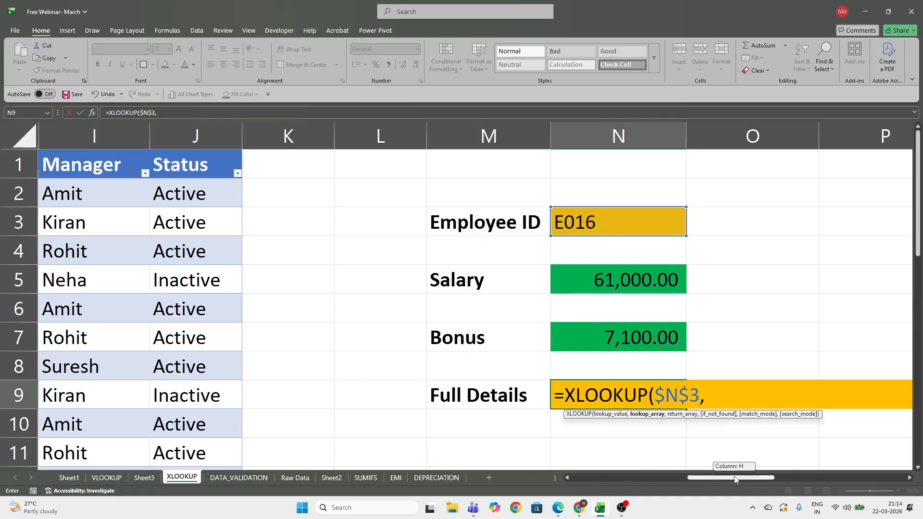
Set the lookup array of the N9 formula to the table's Emp_ID column, CODE[Emp_ID].
left_click_drag(734, 479, 613, 486)
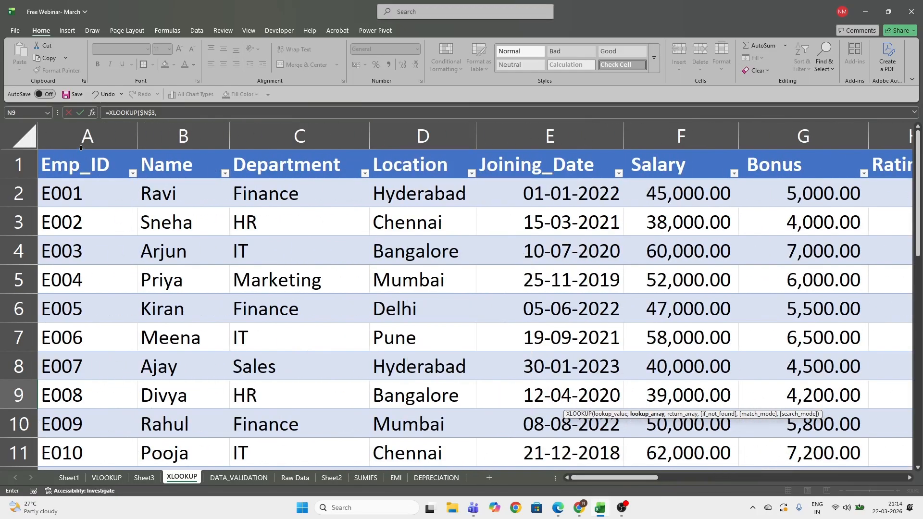
left_click(78, 148)
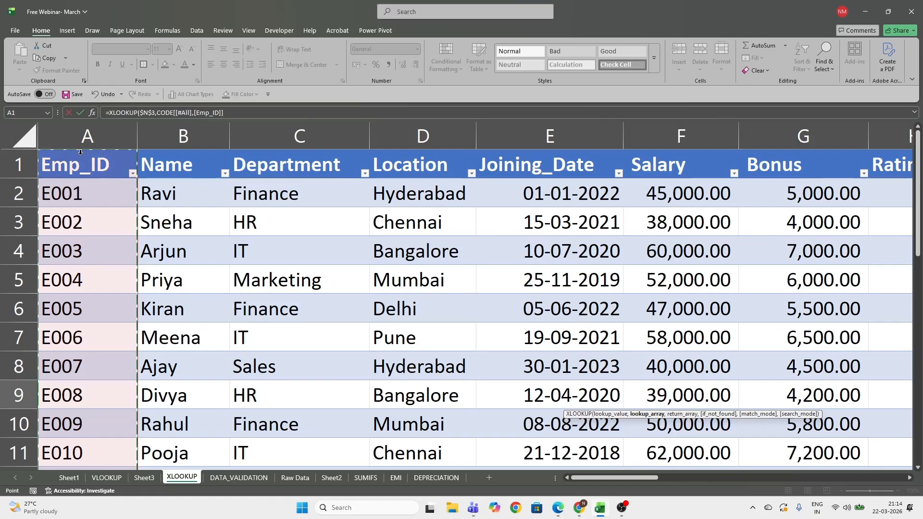
scroll(80, 367, "down", 5)
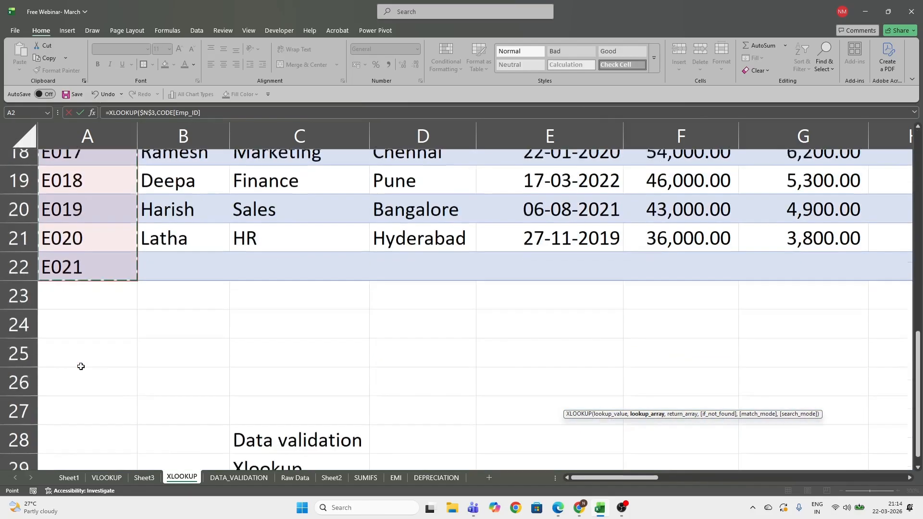
scroll(81, 366, "up", 5)
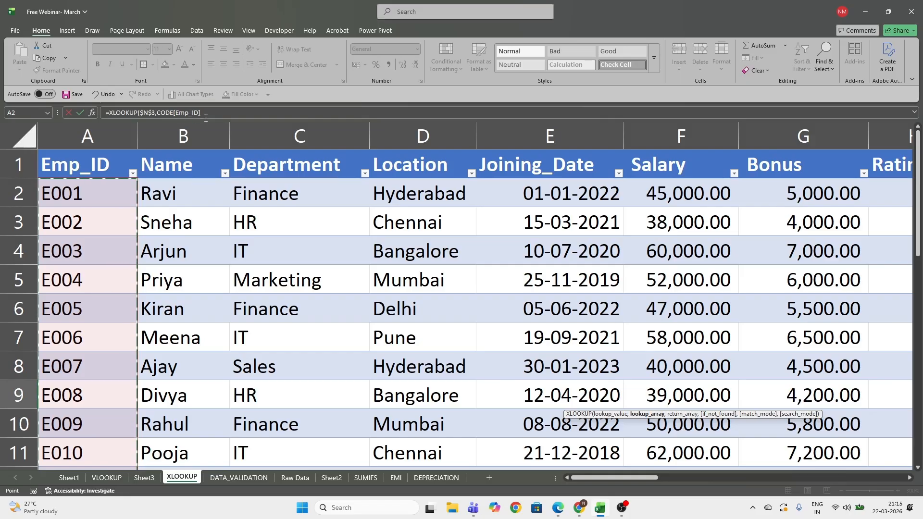
left_click_drag(651, 479, 769, 479)
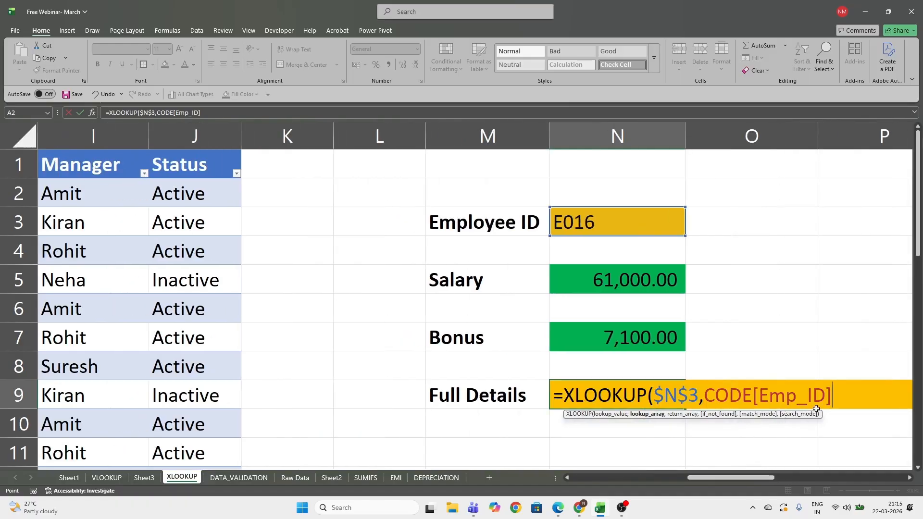
type(",")
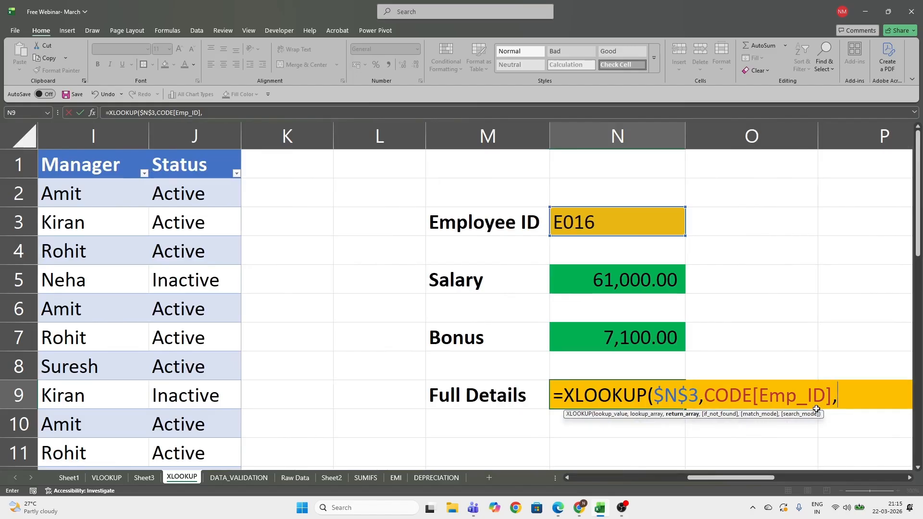
Use the whole CODE table as the return array and complete the XLOOKUP formula in N9.
type("CODE")
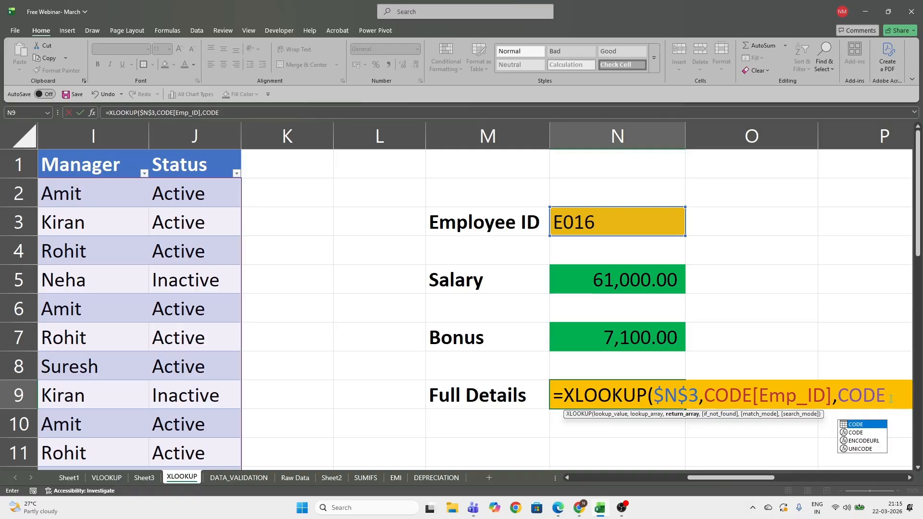
type(")")
key("Return")
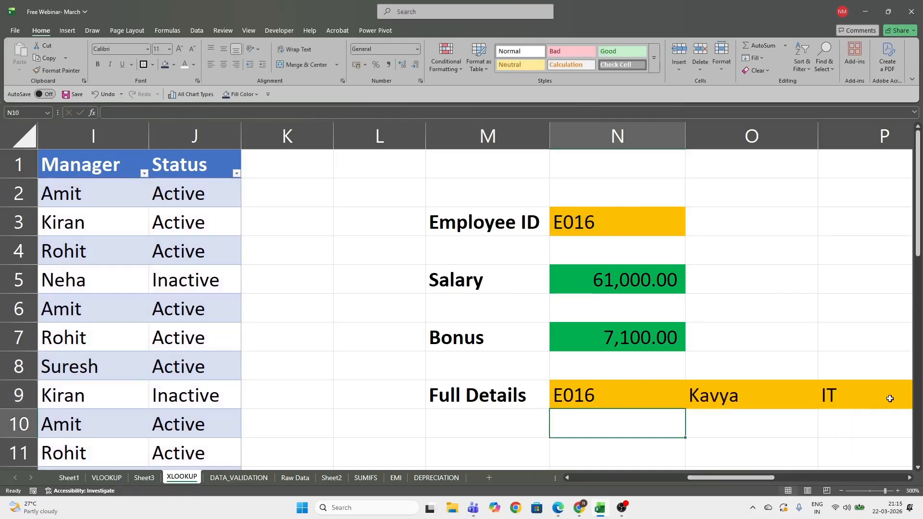
Examine the spilled Full Details record across row 9 from column N to W, and return to the employee table's first column.
key("Up")
key("Right")
key("Right")
key("Right")
key("Right")
key("Right")
key("Right")
key("Right")
key("Right")
key("Right")
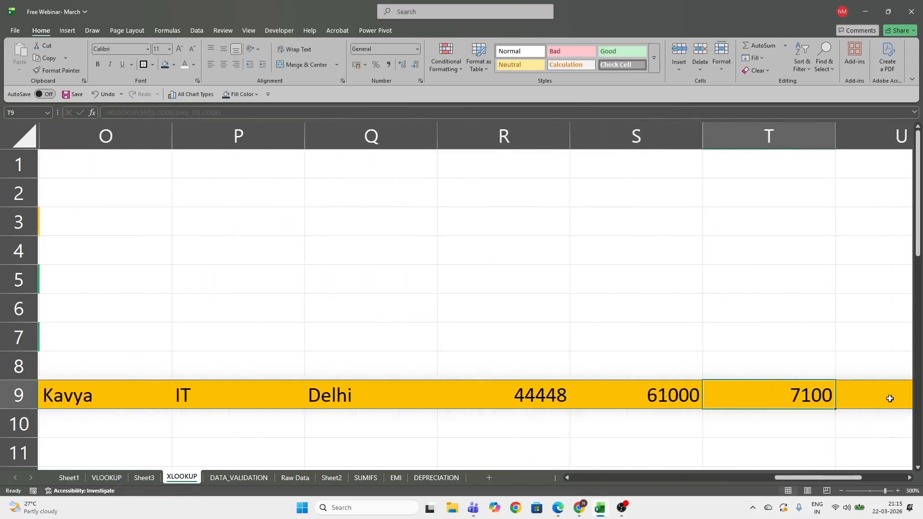
key("Right")
key("Left")
key("Left")
key("Left")
key("Left")
key("Left")
key("Left")
key("Left")
key("Left")
key("Left")
key("Left")
key("Left")
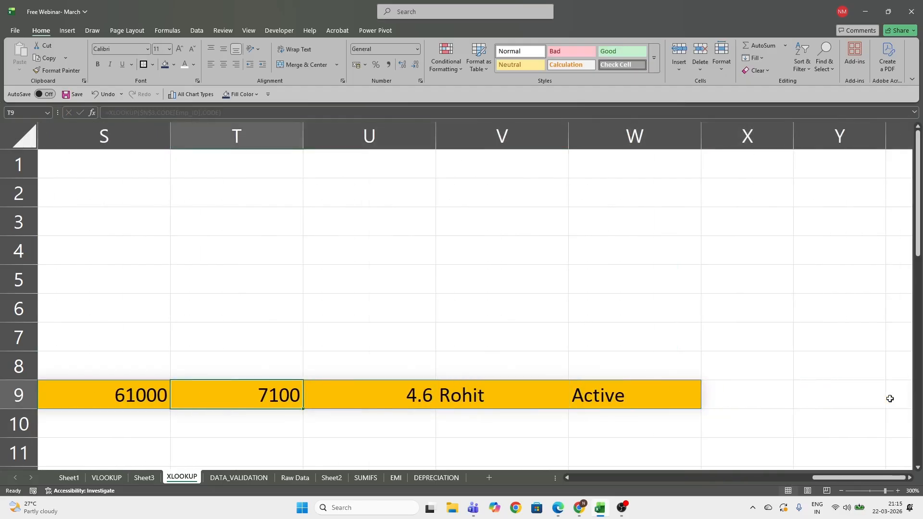
key("Right")
key("Right")
key("Right")
key("Right")
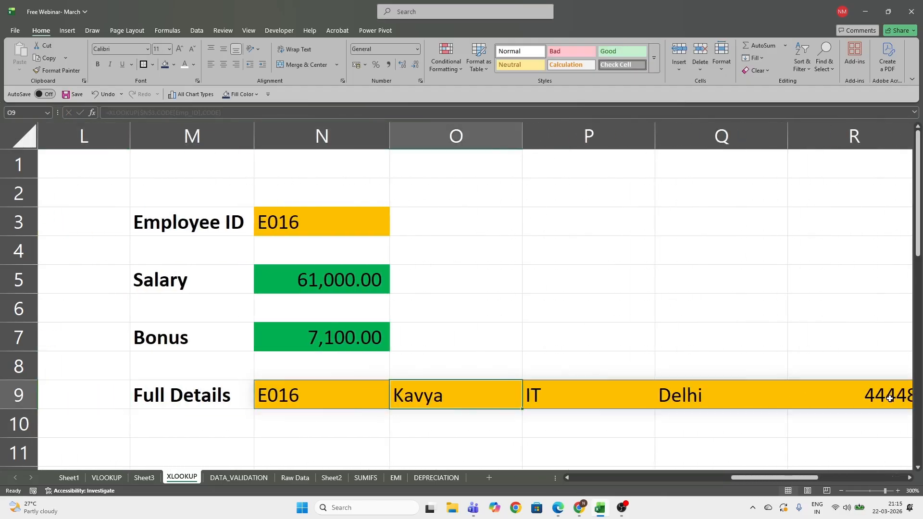
key("Left")
key("Left")
key("Left")
key("Left")
key("Left")
key("Left")
key("Left")
key("Left")
key("Left")
key("Left")
key("Left")
key("Left")
key("Left")
key("Left")
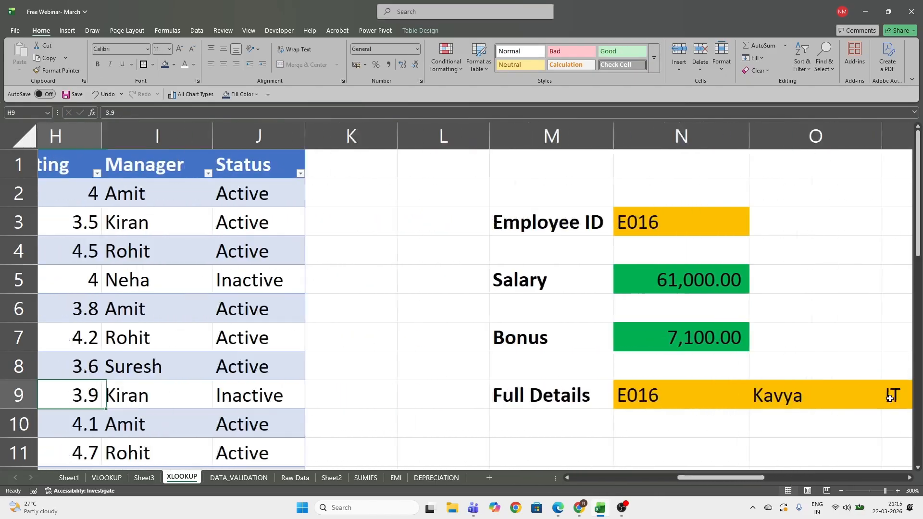
key("Left")
key("Left")
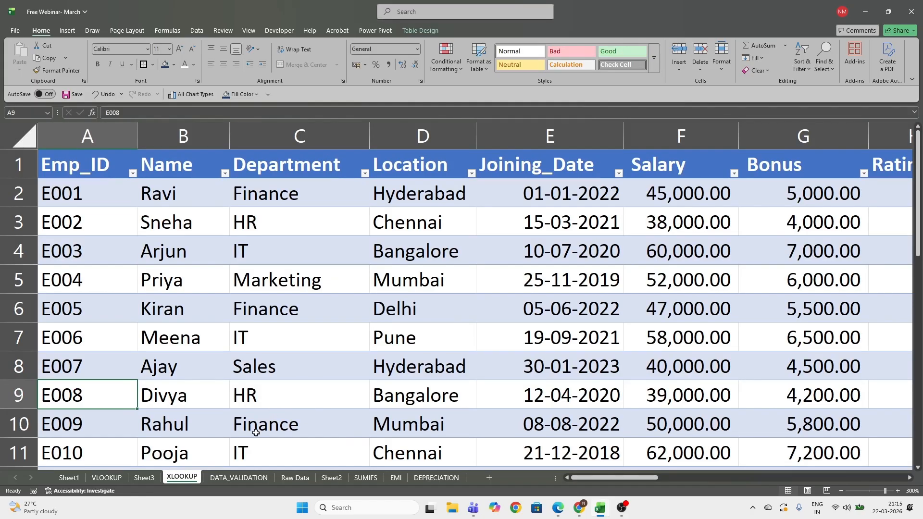
Open the DATA_VALIDATION sheet and examine the Investment Plan block, including the Monthly SIP in D5 and the Future value cell D12.
left_click(236, 478)
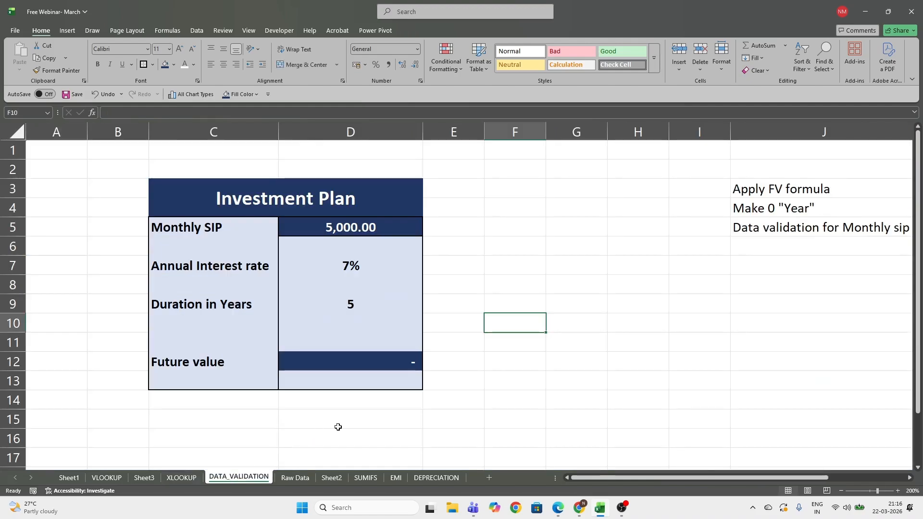
left_click(338, 426)
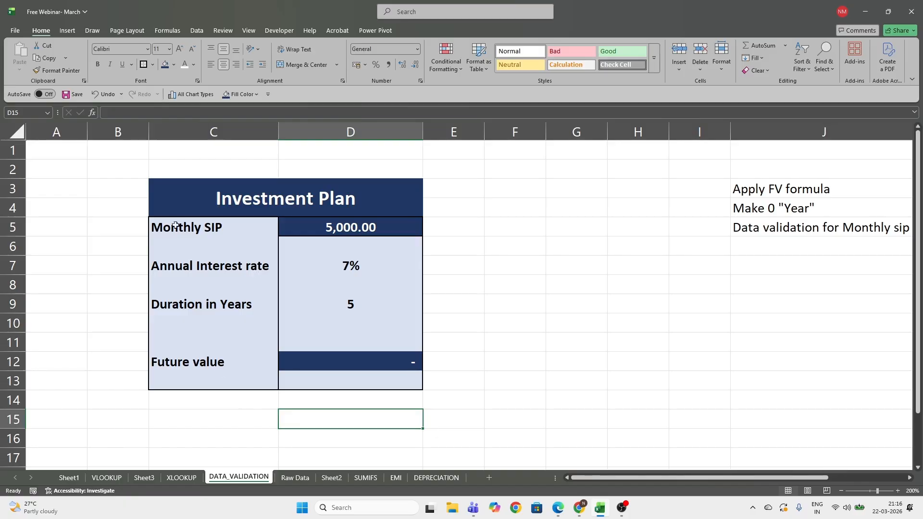
left_click_drag(175, 206, 320, 379)
left_click(513, 394)
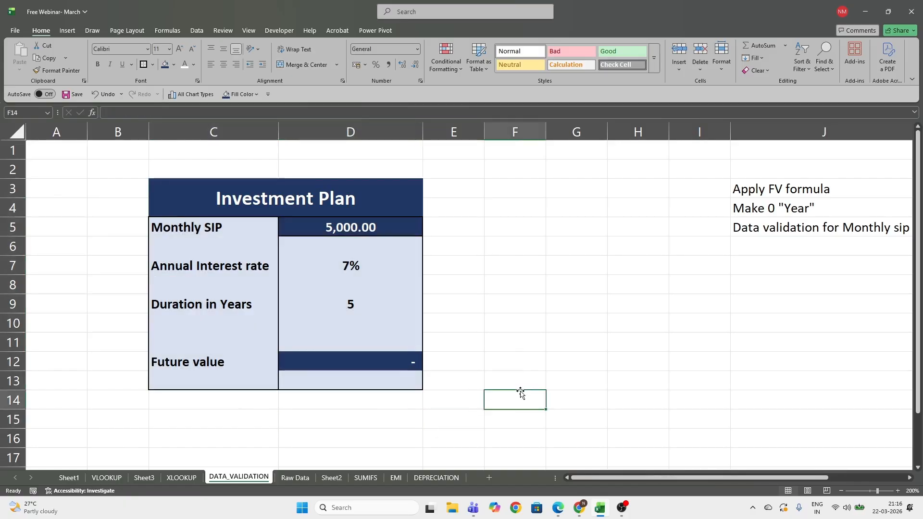
left_click(379, 230)
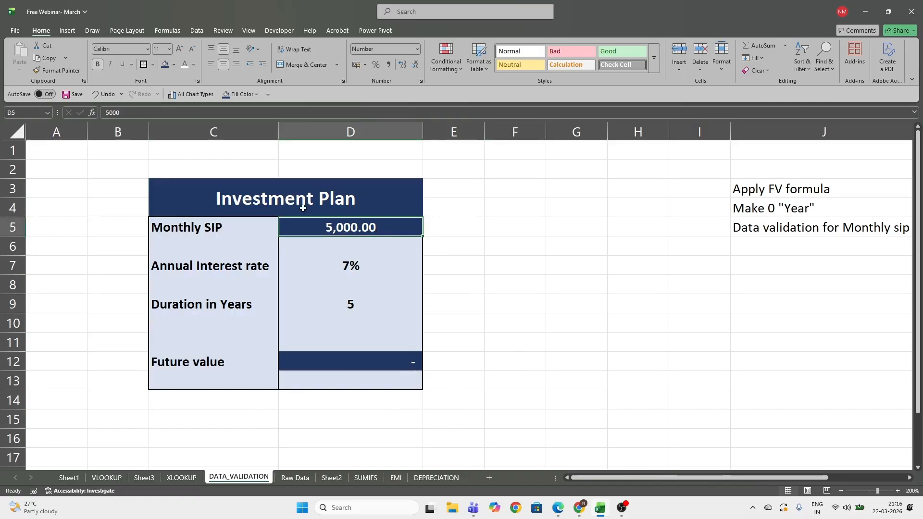
left_click(281, 201)
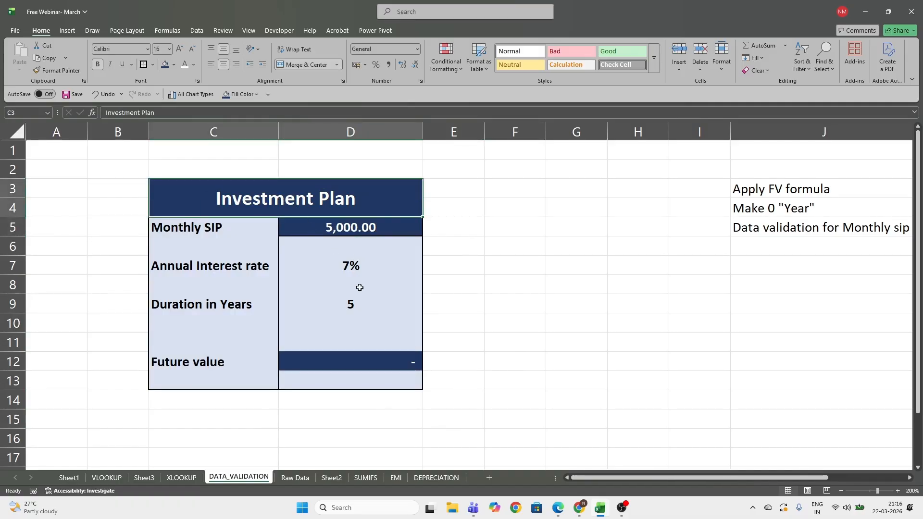
left_click(333, 363)
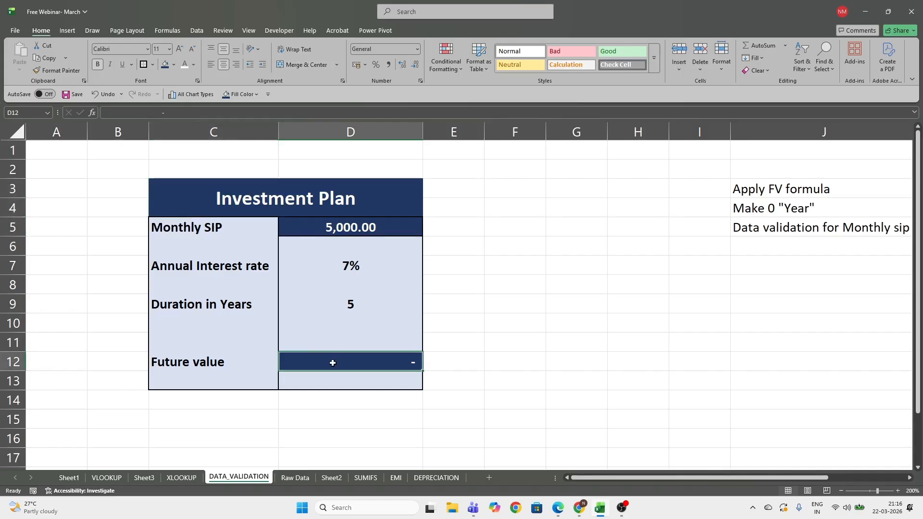
left_click(343, 227)
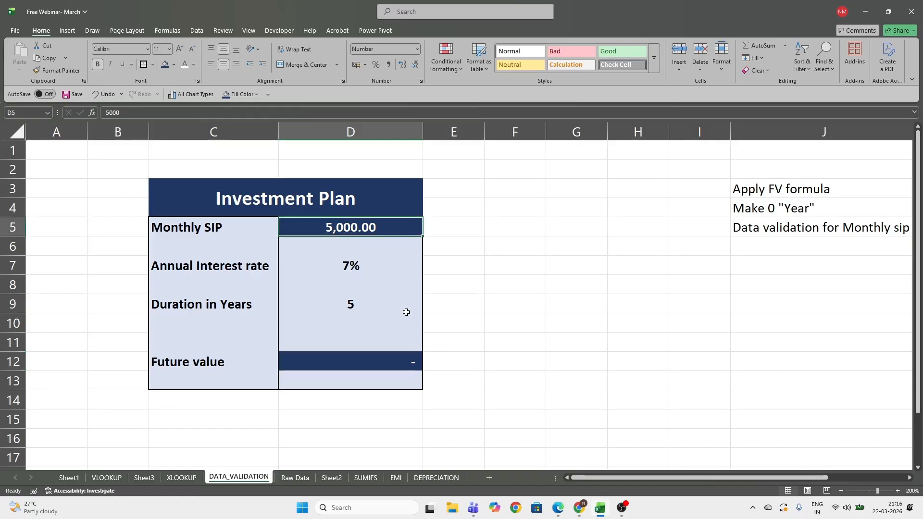
left_click(351, 365)
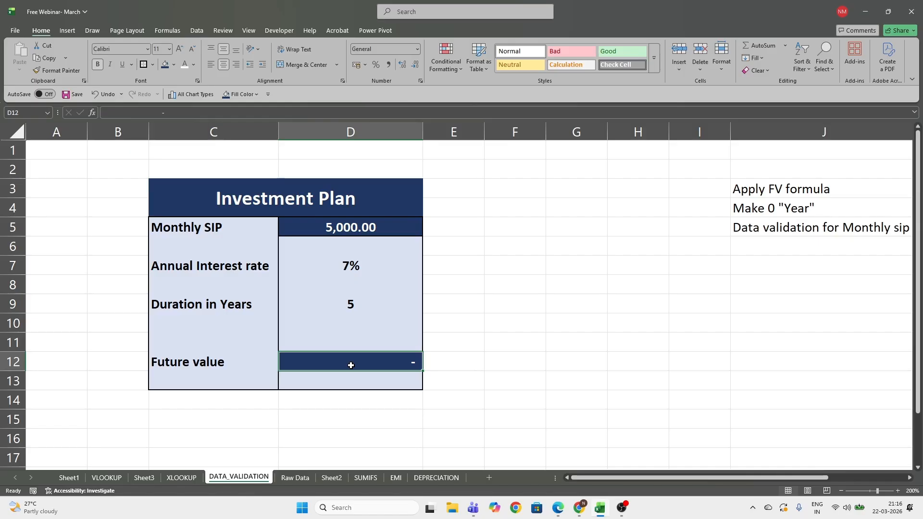
Start an FV formula in the Future value cell D12 with the monthly rate D7/12.
type("=")
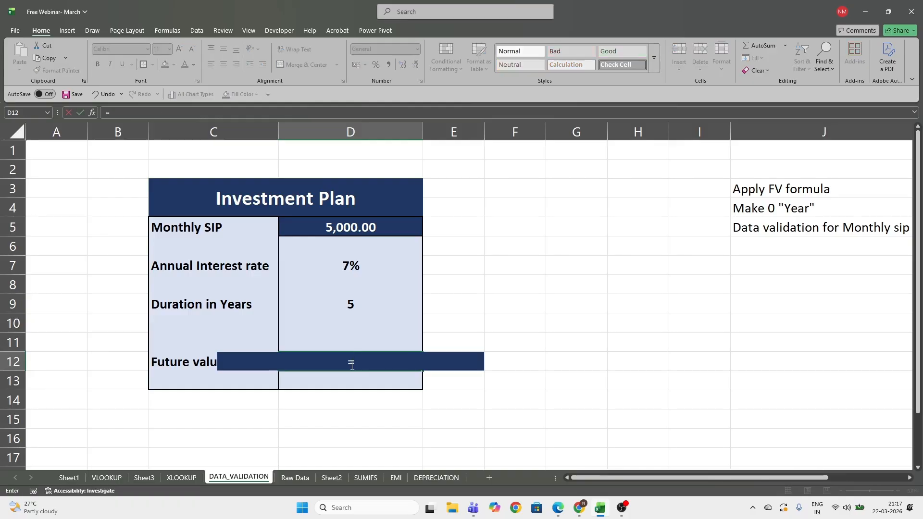
type("FV")
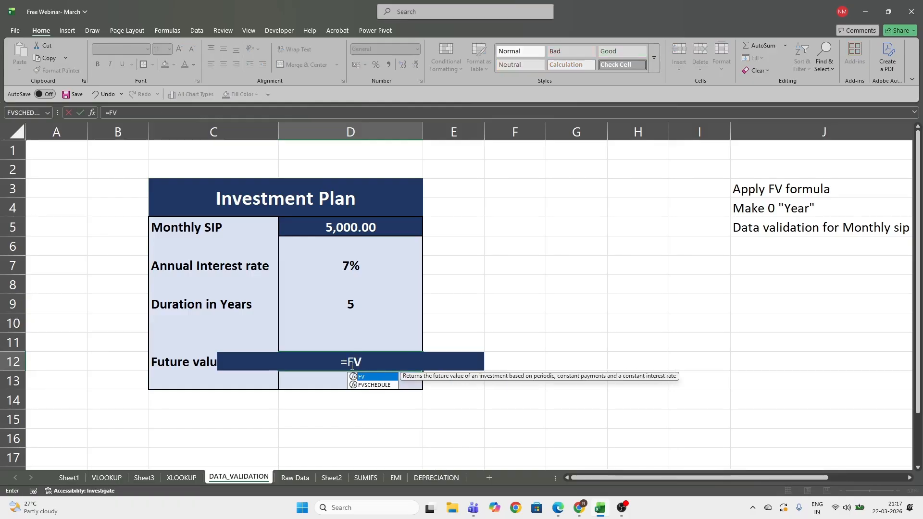
type("(")
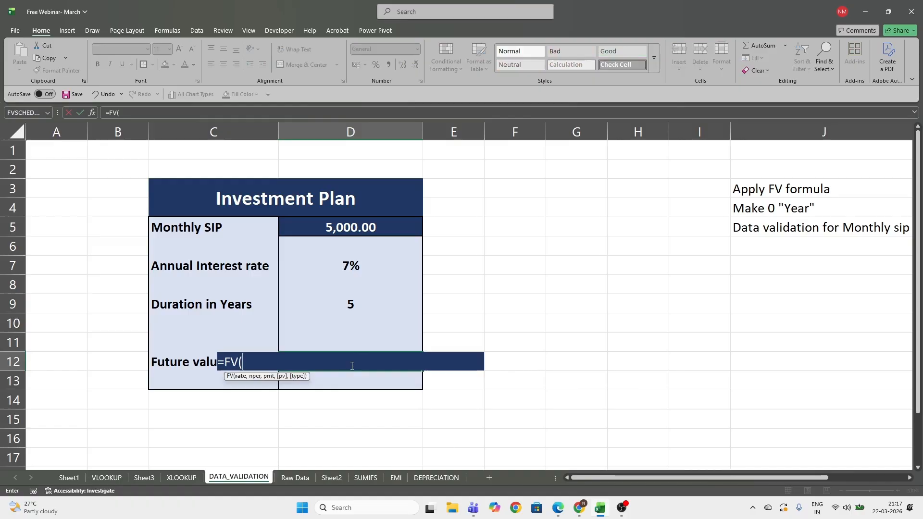
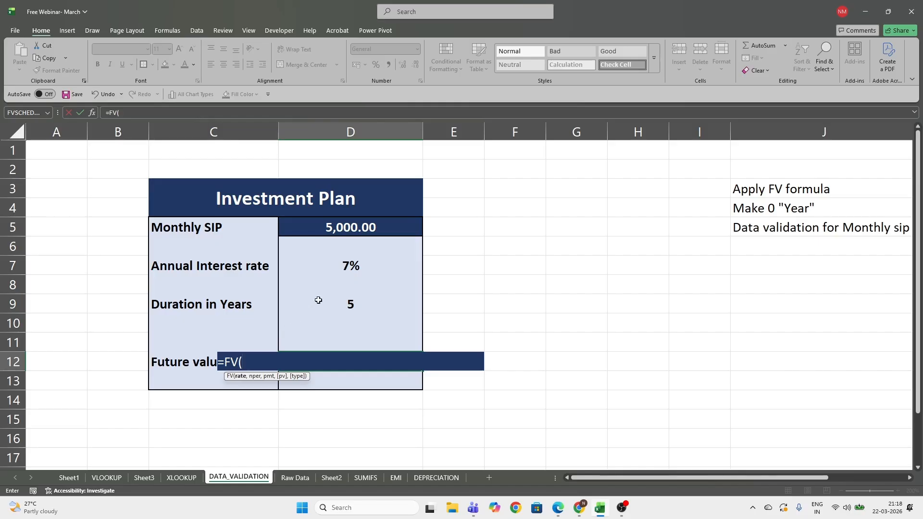
left_click(346, 265)
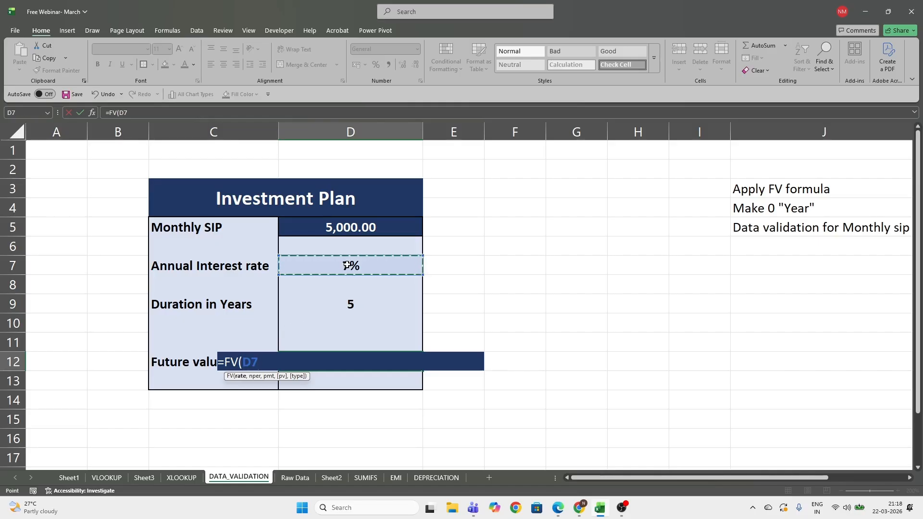
type("/")
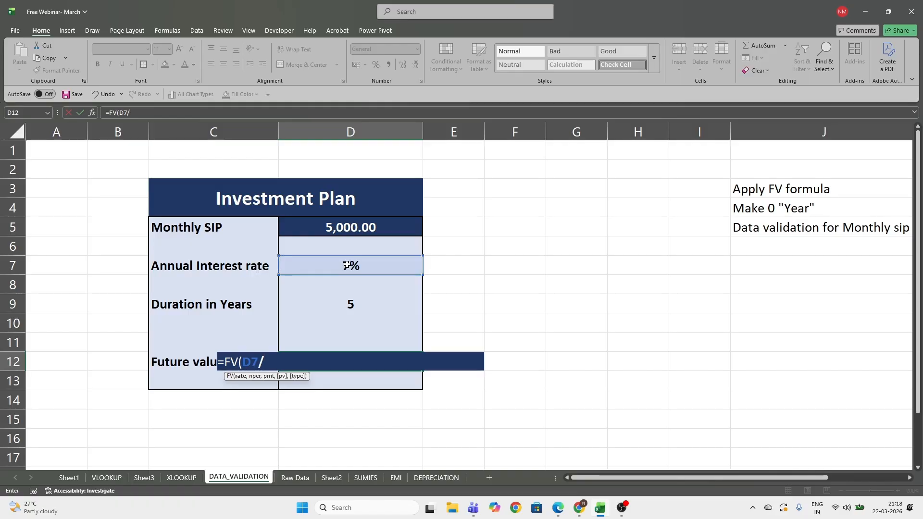
type("12")
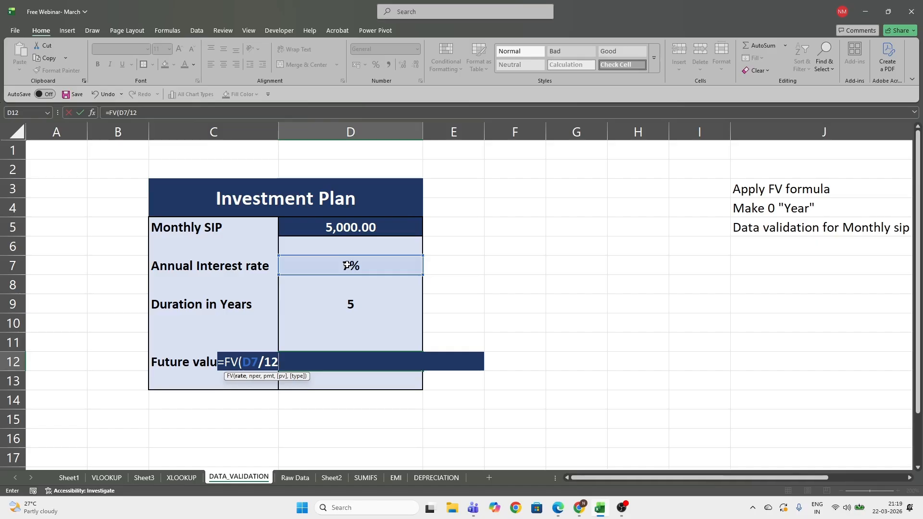
Complete the D12 FV formula with D9*12 as the number of periods and -D5 as the payment.
type(",")
left_click(328, 307)
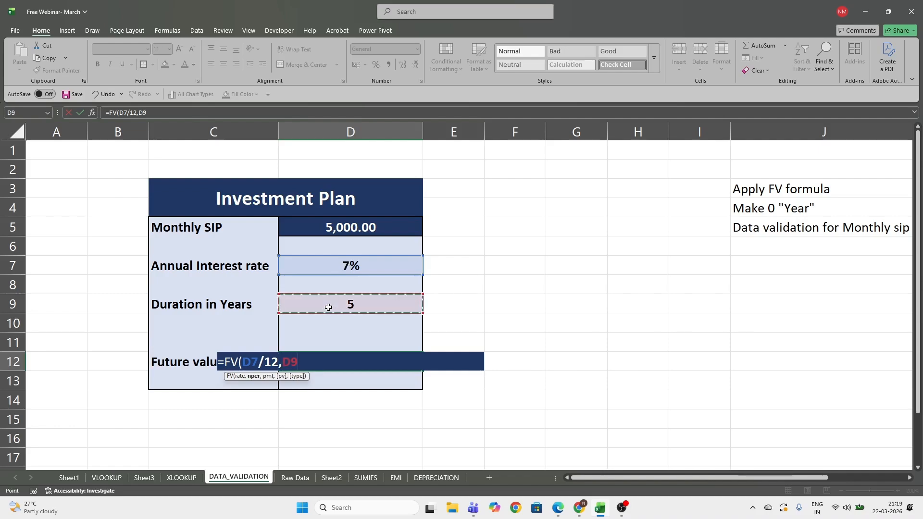
type("*12")
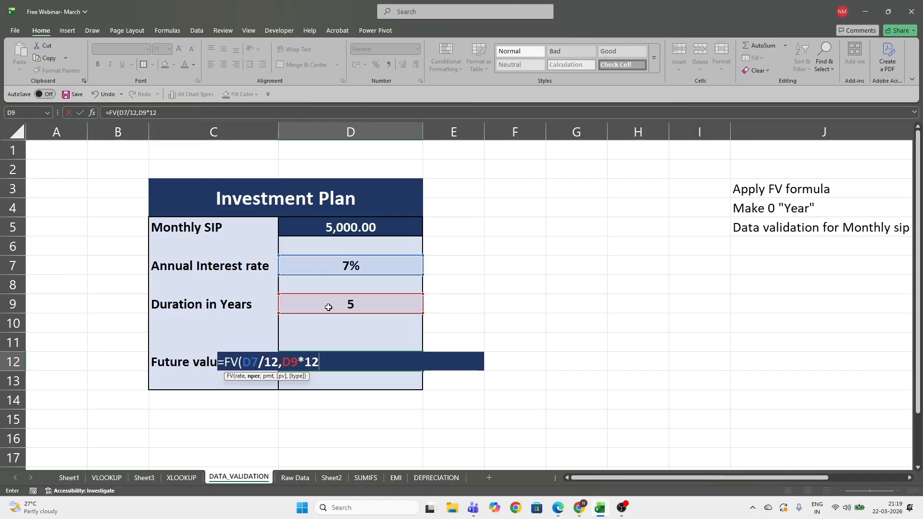
type(",")
type("-")
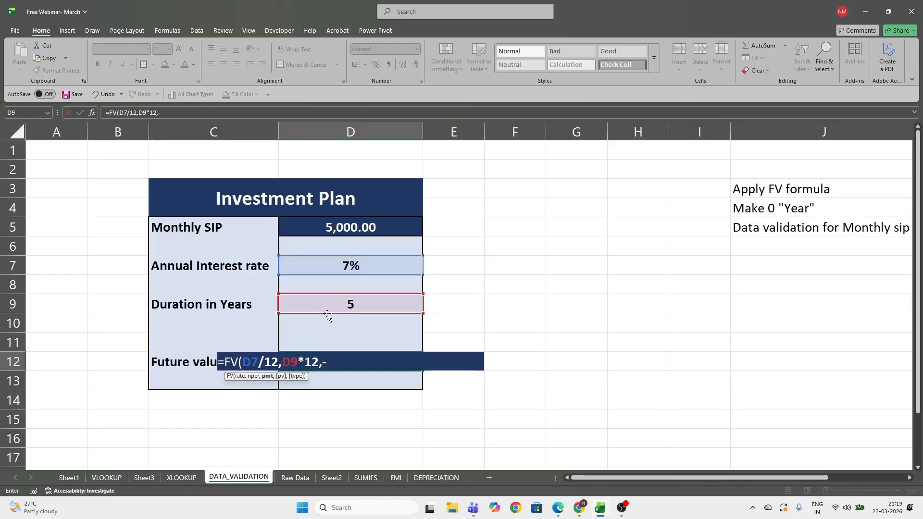
left_click(335, 228)
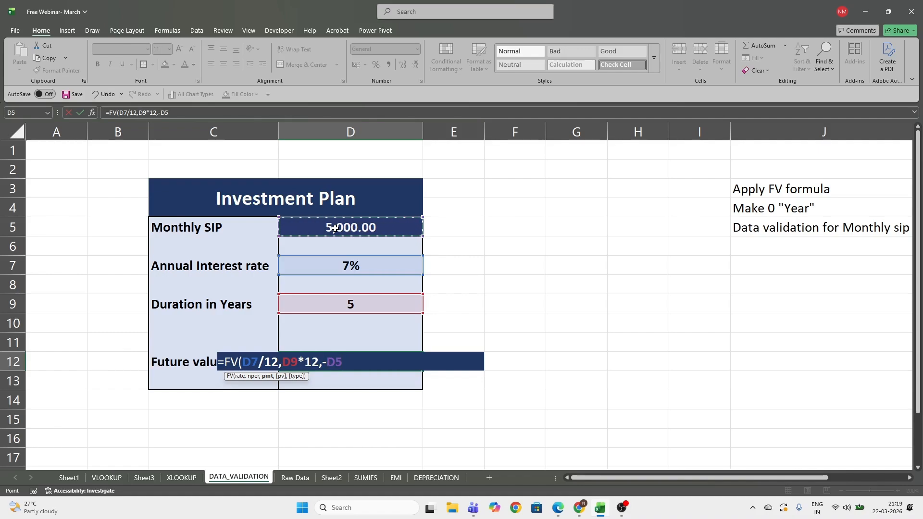
type(")")
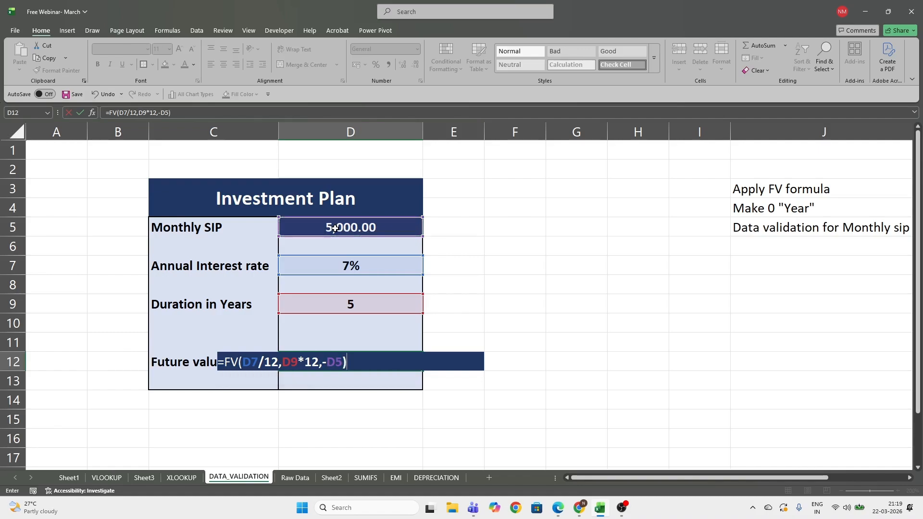
key("Return")
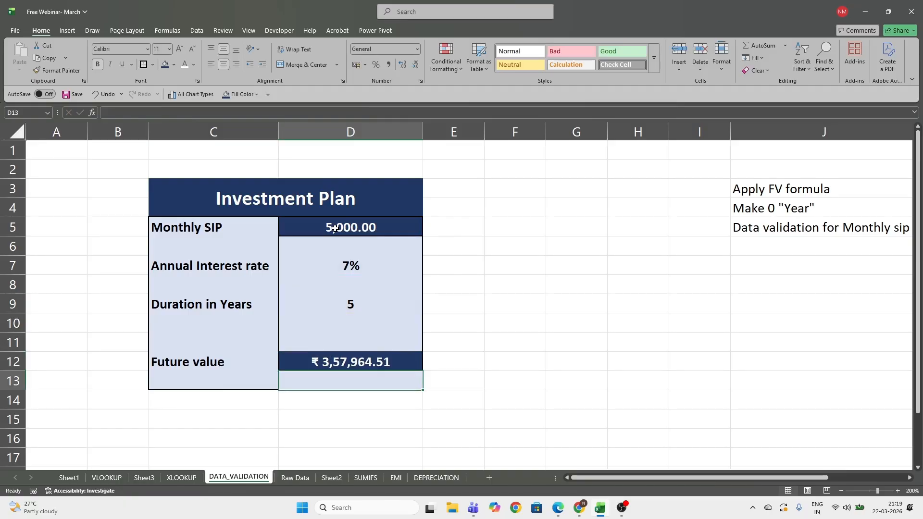
left_click(354, 358)
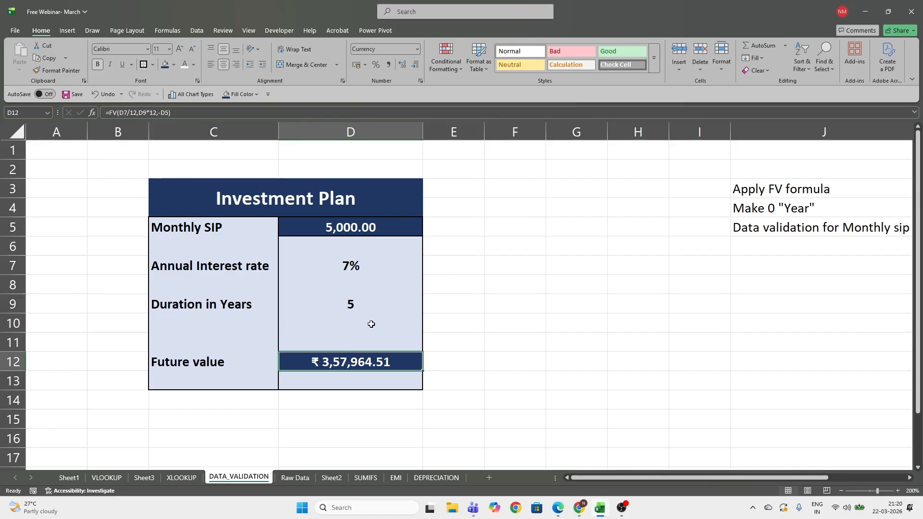
Define data validation on the Monthly SIP cell D5 that allows whole numbers greater than or equal to a minimum.
left_click(332, 228)
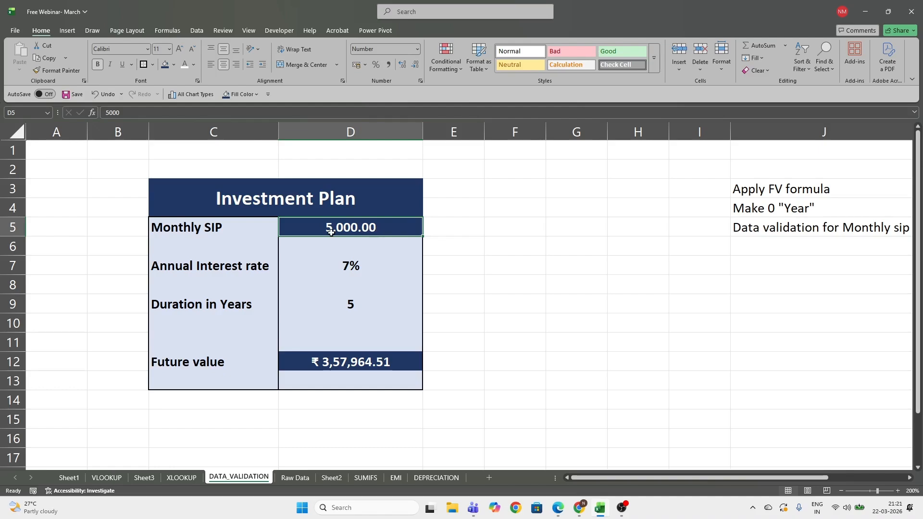
left_click(196, 31)
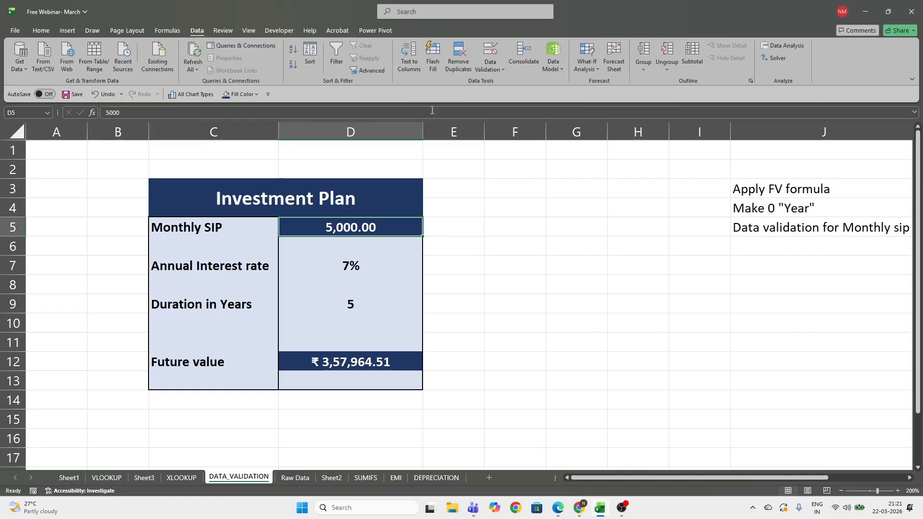
left_click(501, 68)
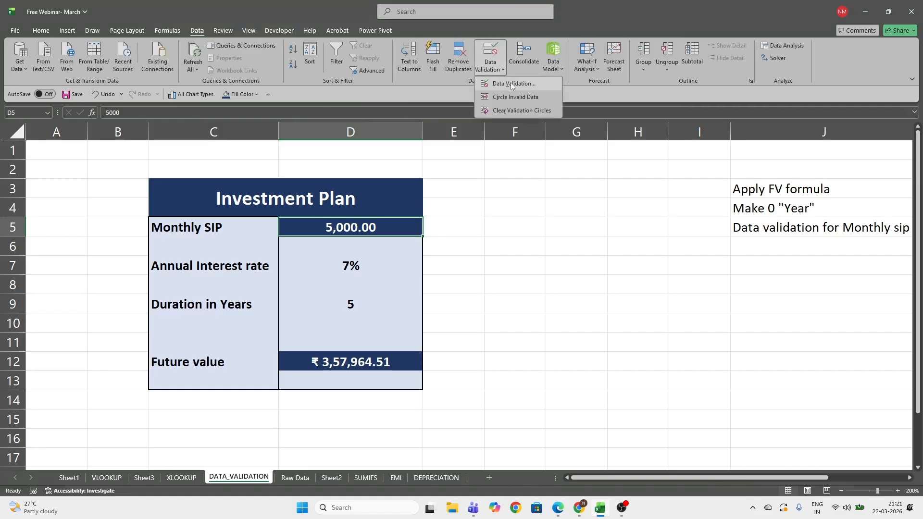
left_click(511, 84)
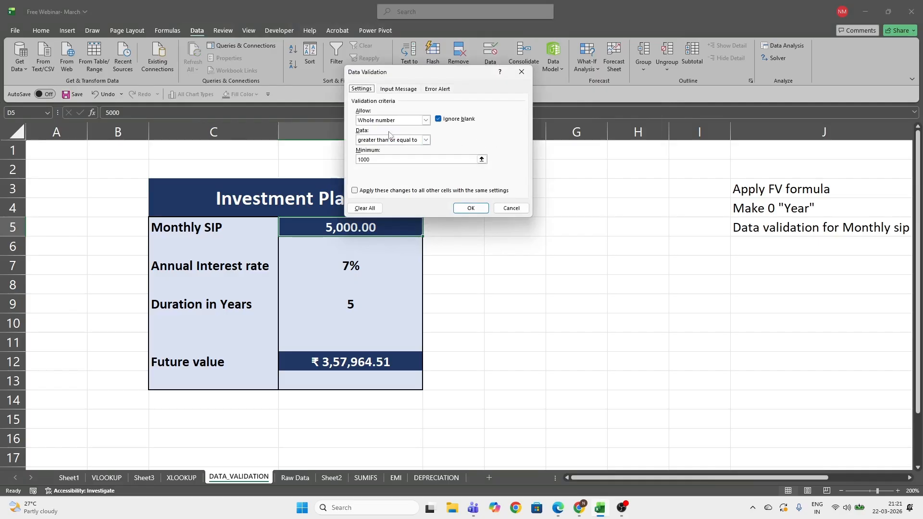
left_click(411, 120)
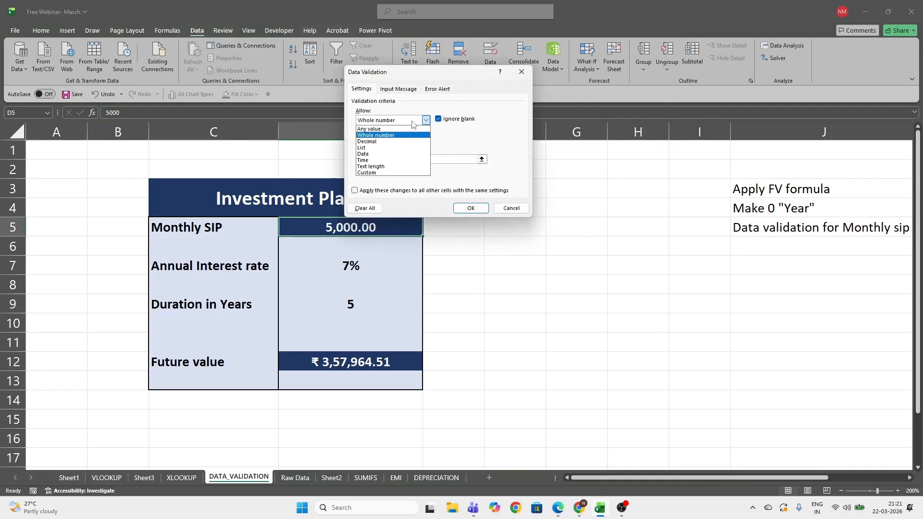
left_click(392, 135)
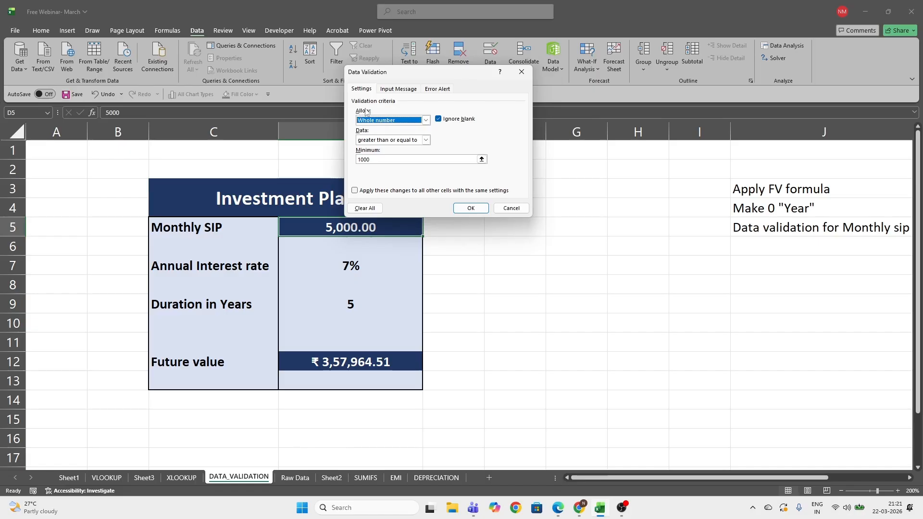
left_click(426, 140)
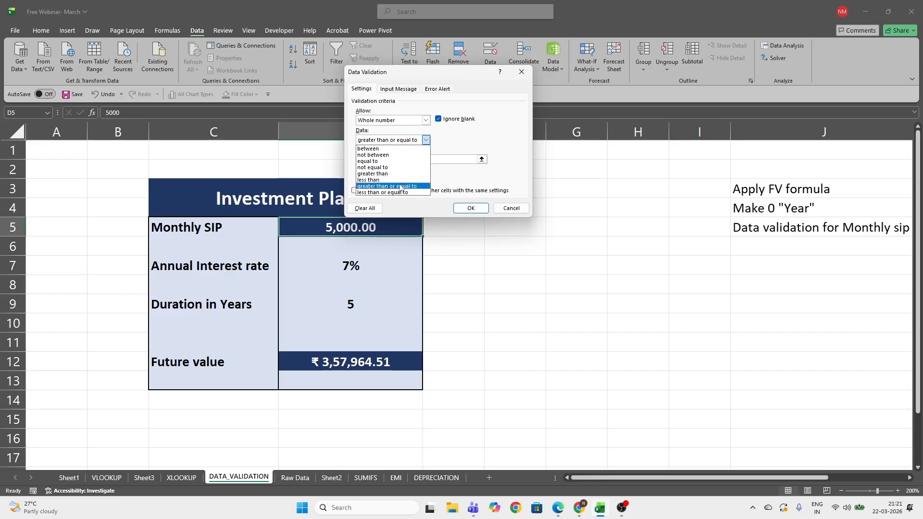
left_click(416, 188)
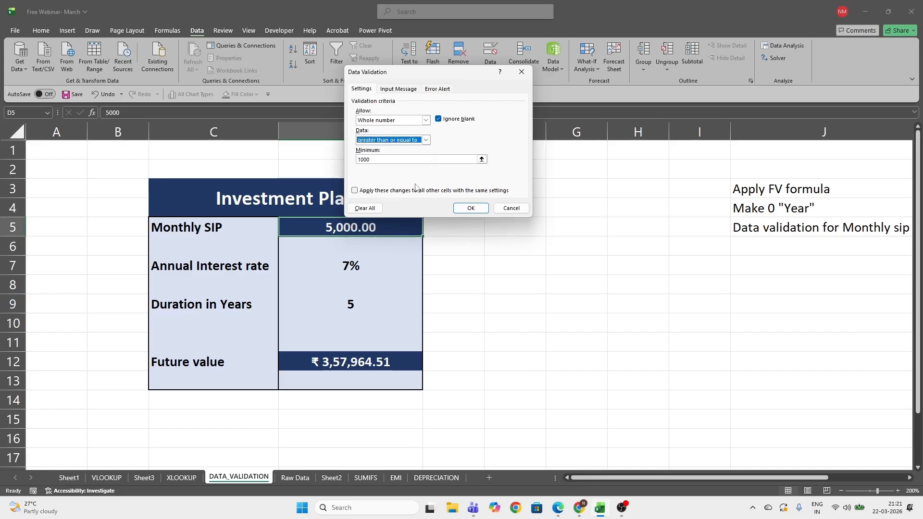
Set the minimum of the Monthly SIP validation rule to 5000.
left_click(421, 158)
key("BackSpace")
key("BackSpace")
key("BackSpace")
key("BackSpace")
type("5")
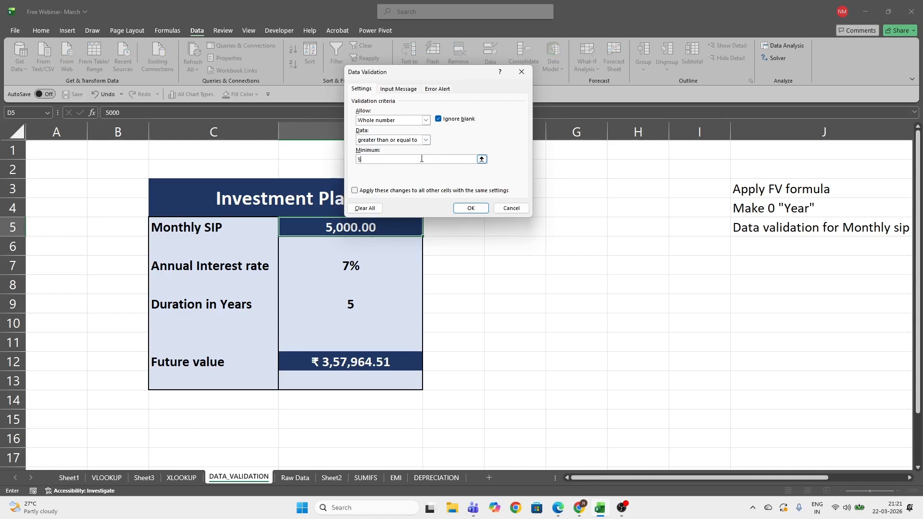
type("000")
Give the validation's input message the title "Please enter the amount".
left_click(402, 89)
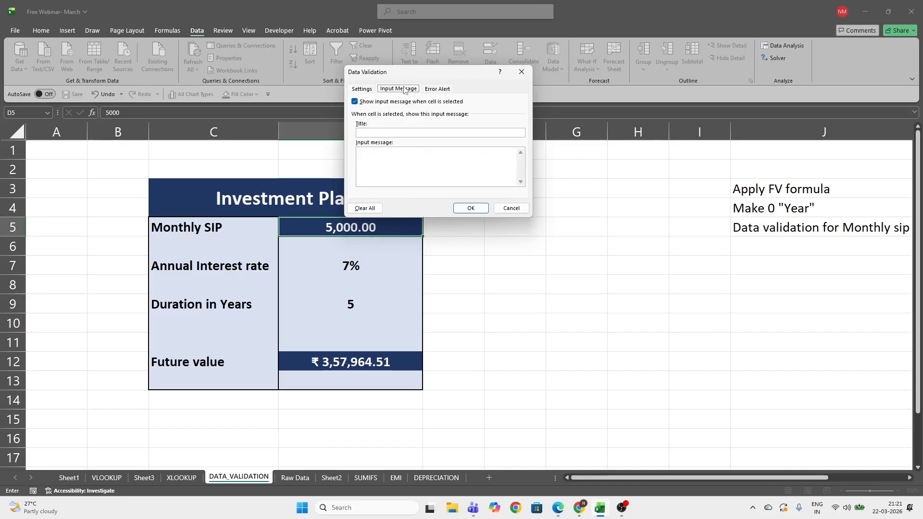
left_click(403, 133)
type("pLEAE")
key("BackSpace")
key("BackSpace")
key("BackSpace")
key("BackSpace")
key("BackSpace")
key("BackSpace")
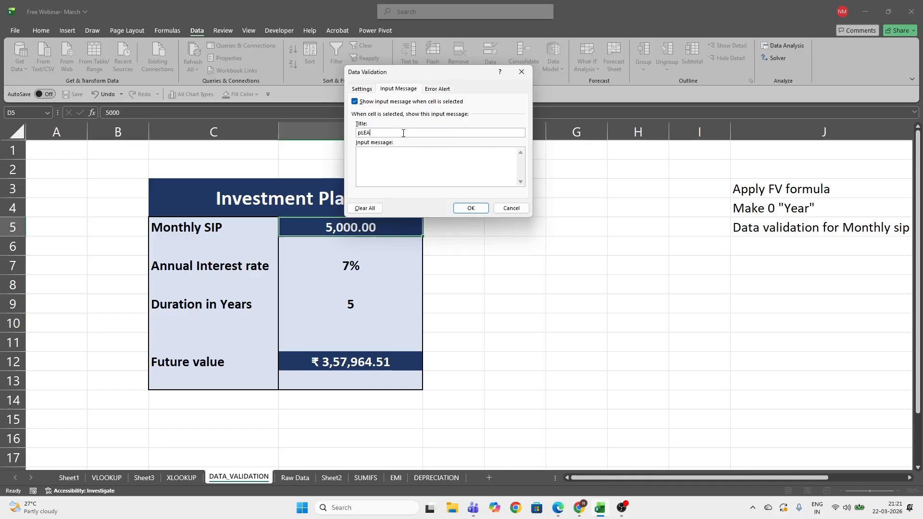
type("Please enter the ")
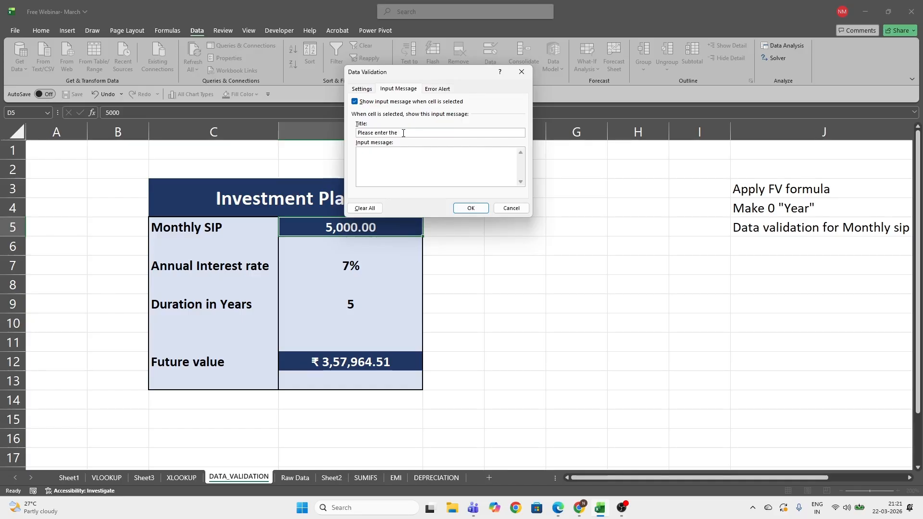
type("amount")
Enter "Amount should be = > 5000" as the validation's input message text.
type("Amount ")
type("should b")
key("BackSpace")
type("> 5000")
Set the validation's error alert to the Stop style with the title "Wrong Input".
left_click(437, 89)
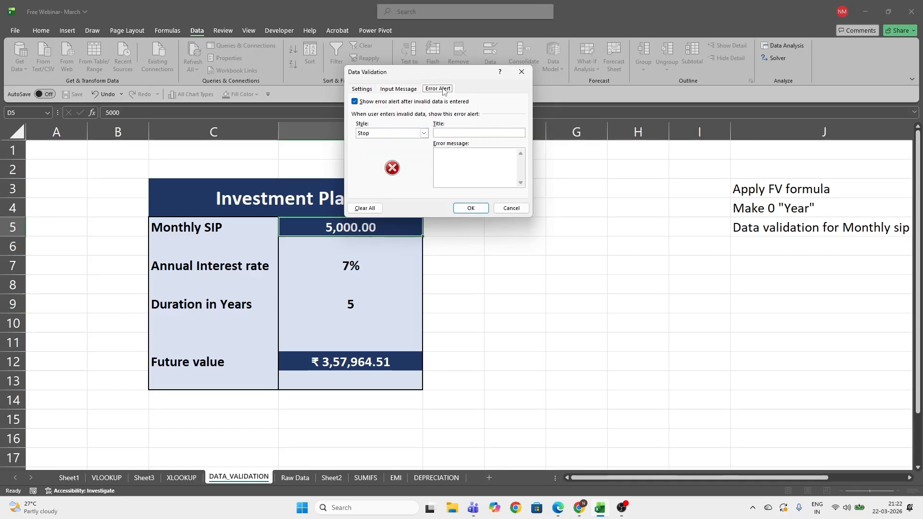
left_click(424, 134)
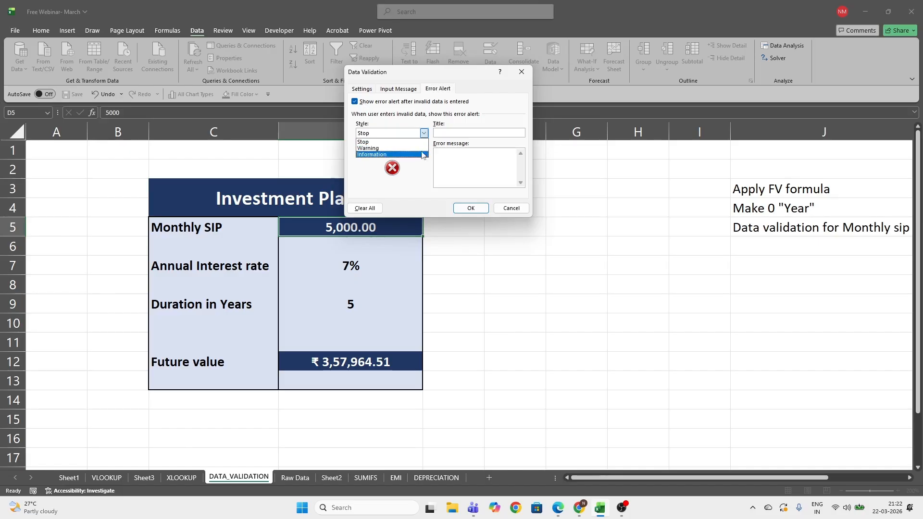
left_click(420, 142)
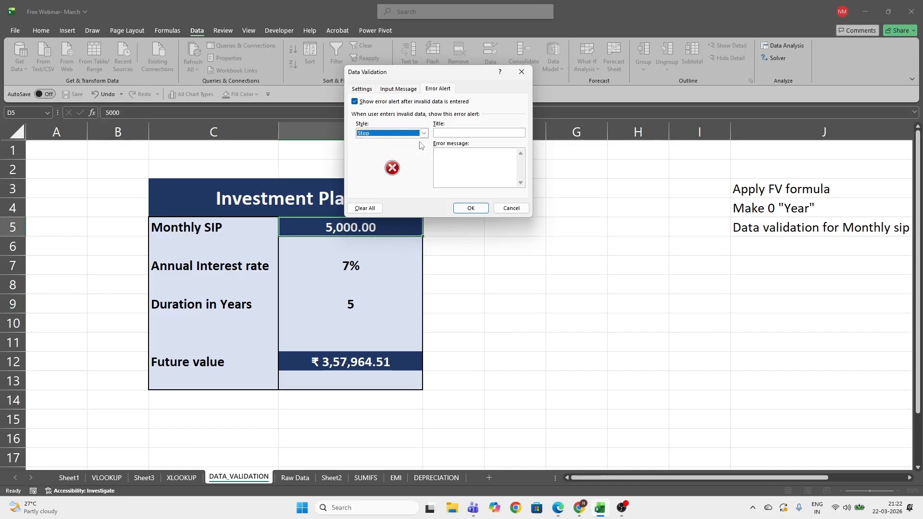
left_click(447, 133)
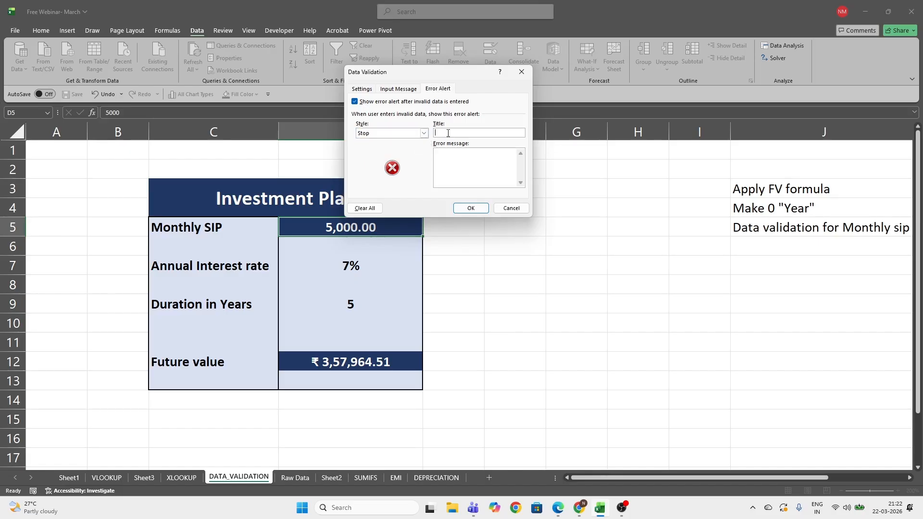
type("Wrong Input")
Enter the error message "Please enter equal to or more than 5000" and apply the validation to D5.
left_click(470, 158)
type("Please en")
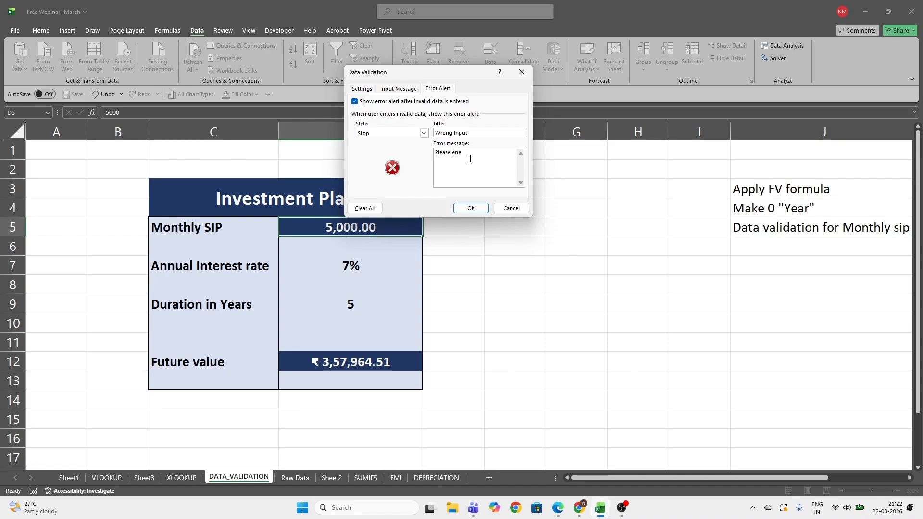
type("ter equal to or mo")
key("BackSpace")
key("BackSpace")
type("or more than 5000")
left_click(471, 208)
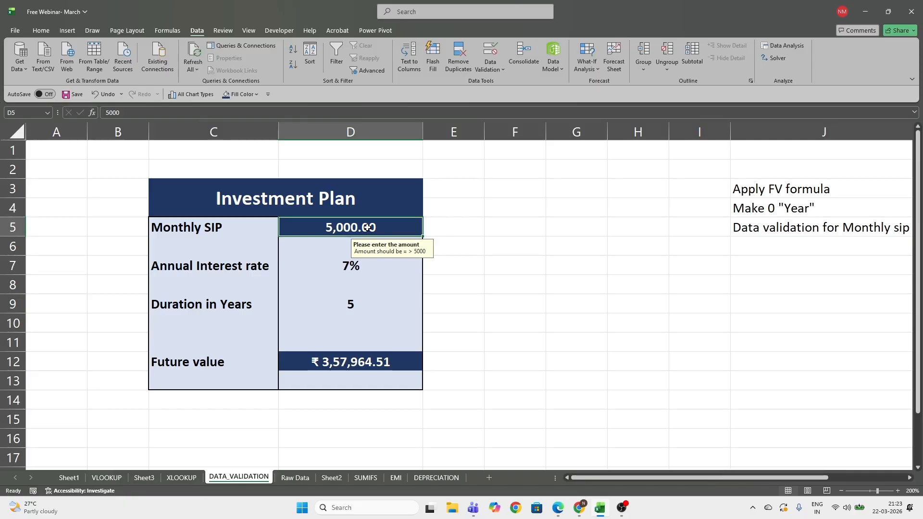
Set the Monthly SIP in D5 to 6000.
type("6000")
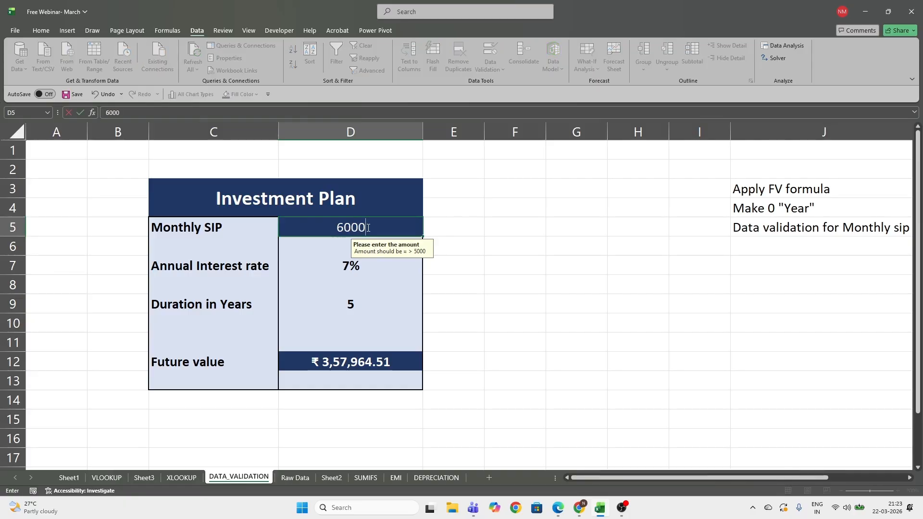
key("Return")
left_click(363, 227)
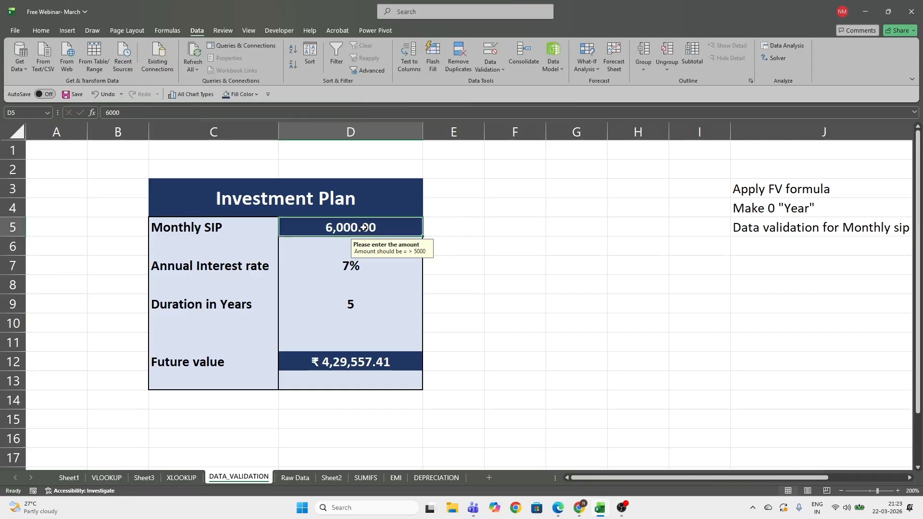
Test the validation in D5 by entering 4000, and retry the entry with 6000.
type("4000")
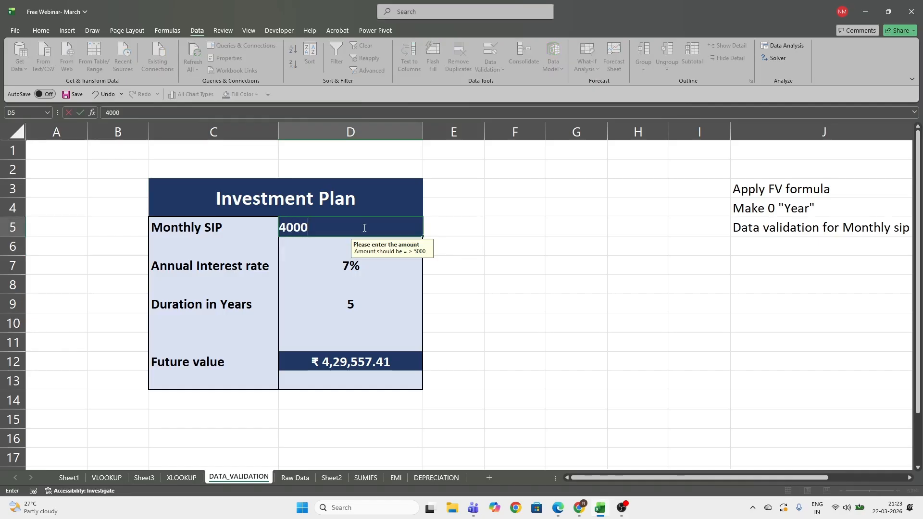
key("Return")
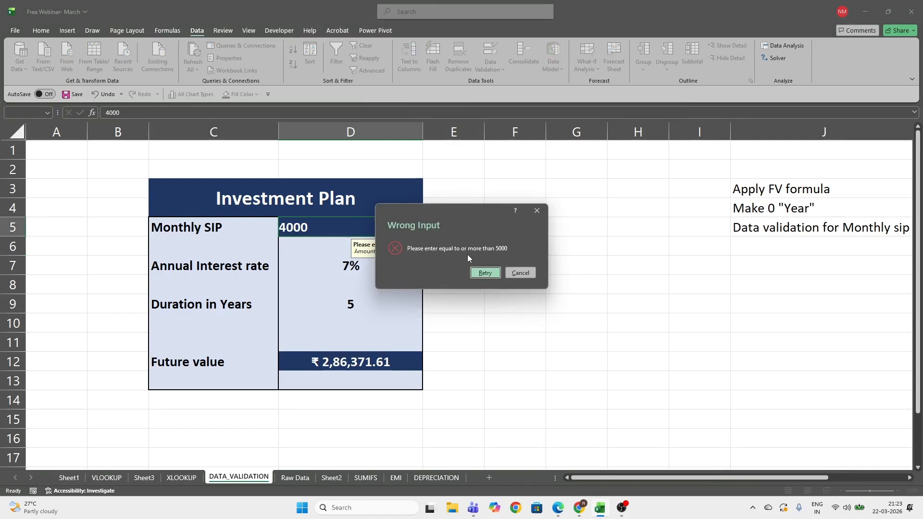
left_click(485, 273)
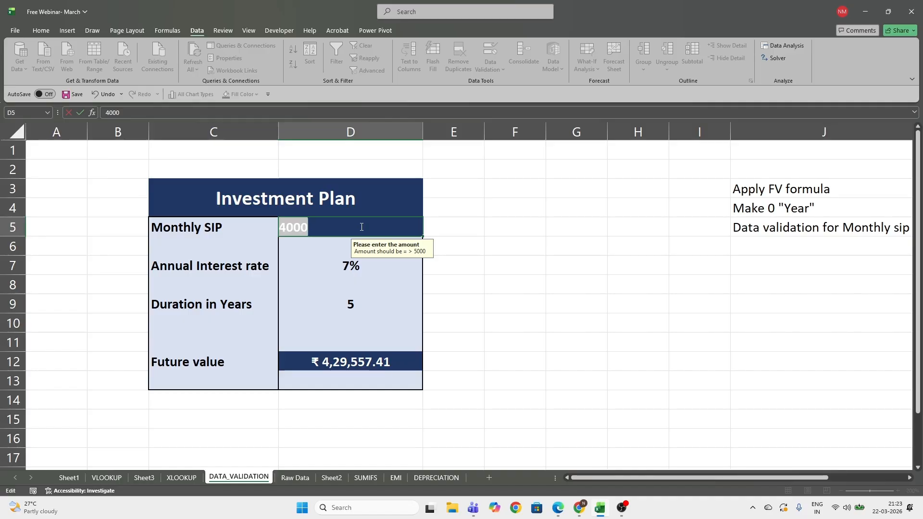
type("6000")
key("ctrl+Return")
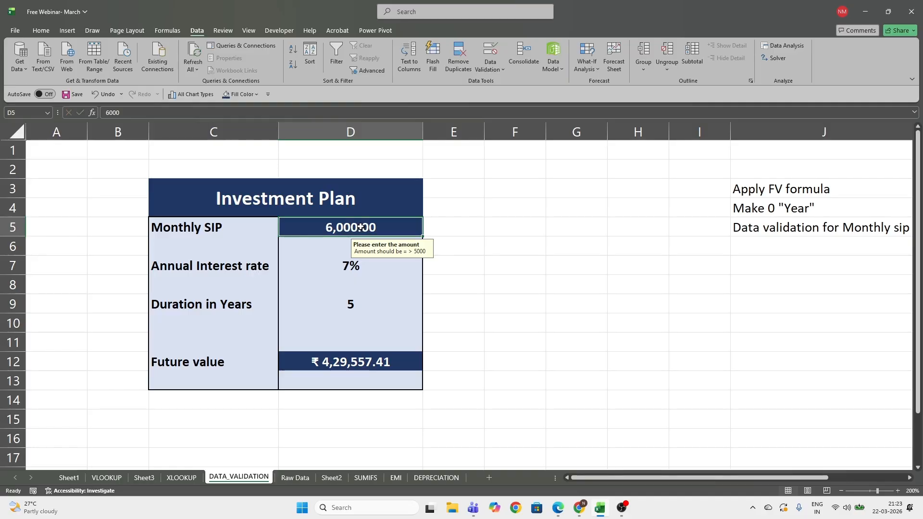
left_click(476, 365)
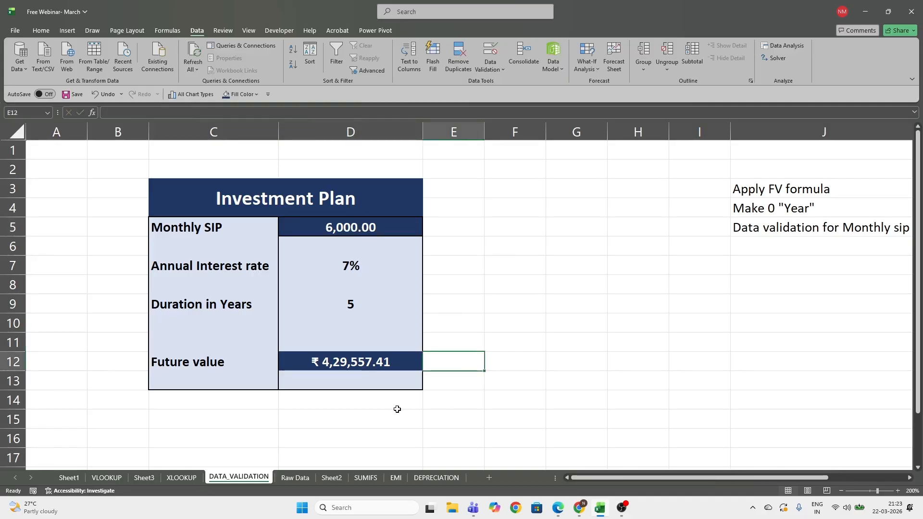
left_click(397, 409)
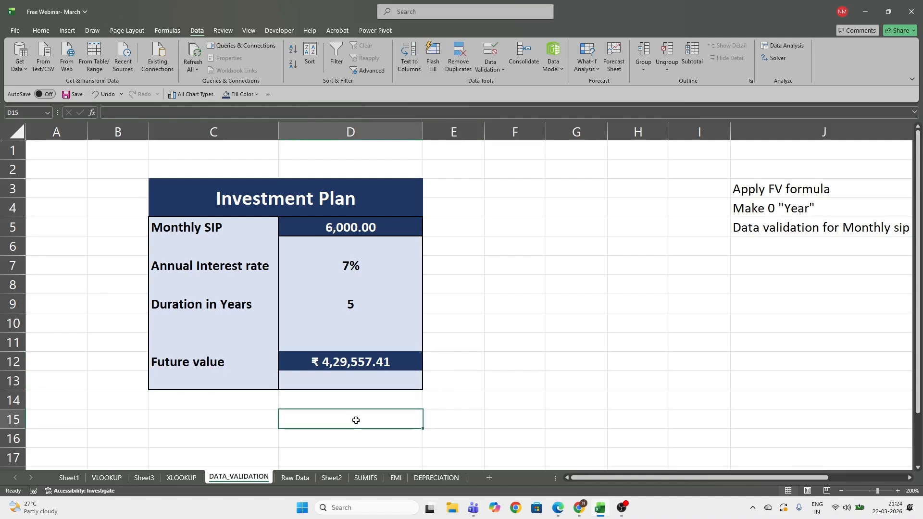
left_click(453, 404)
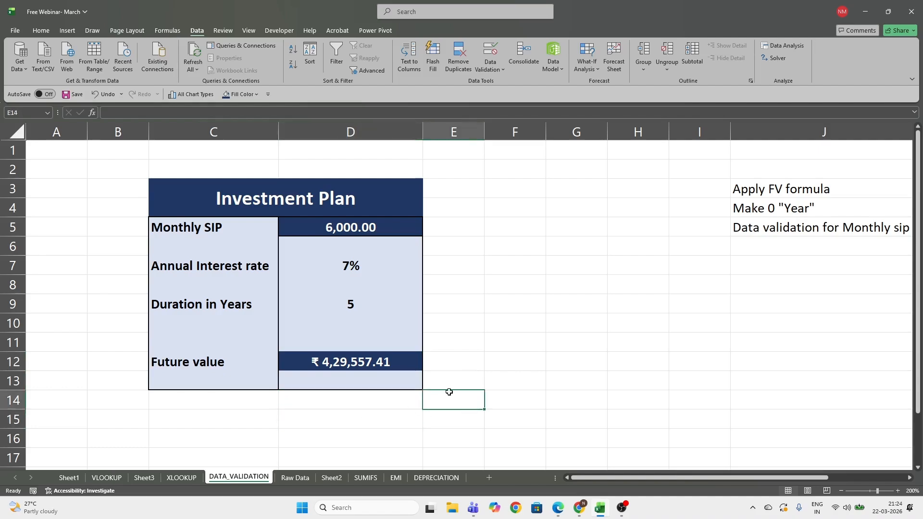
left_click(353, 395)
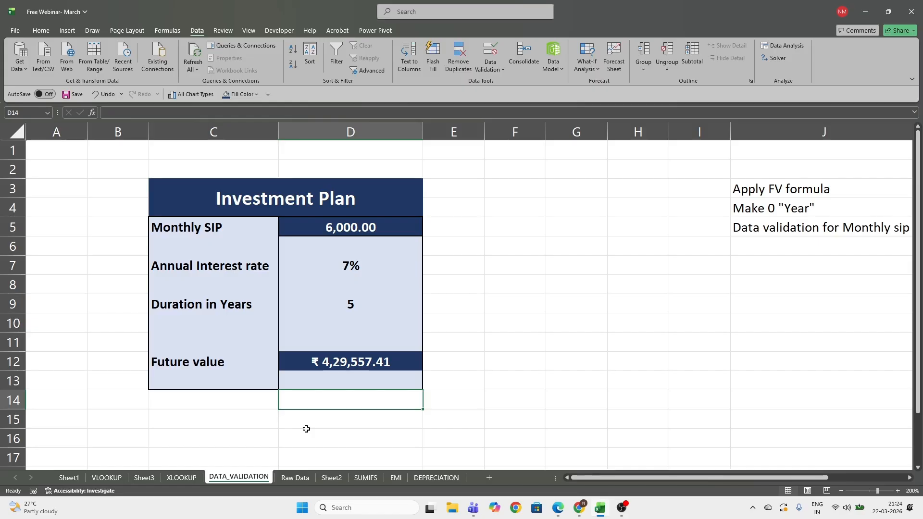
Go to the Raw Data sheet and widen column A so the full comma-separated header fits.
left_click(300, 479)
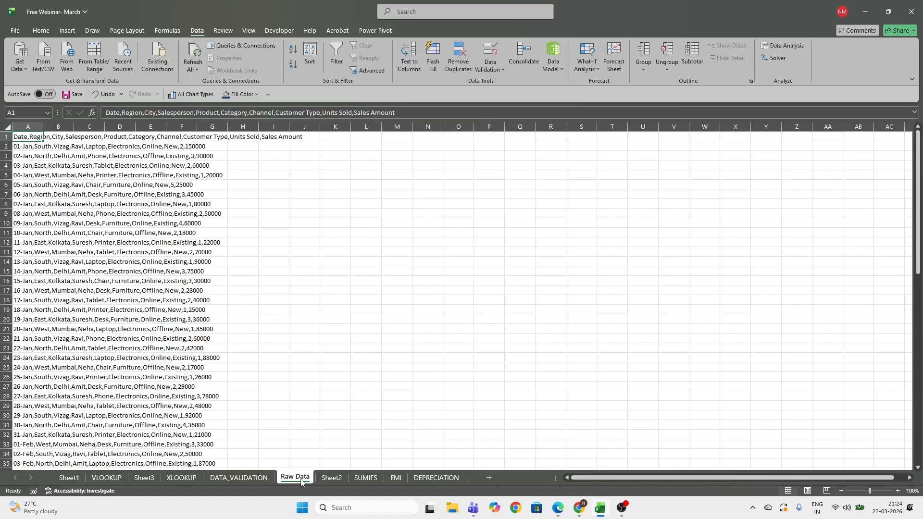
scroll(378, 412, "down", 1)
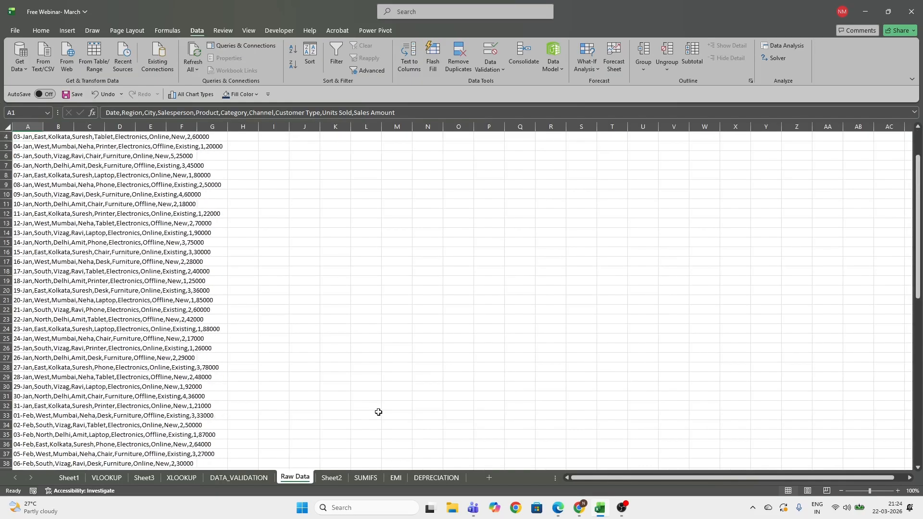
scroll(377, 411, "up", 2)
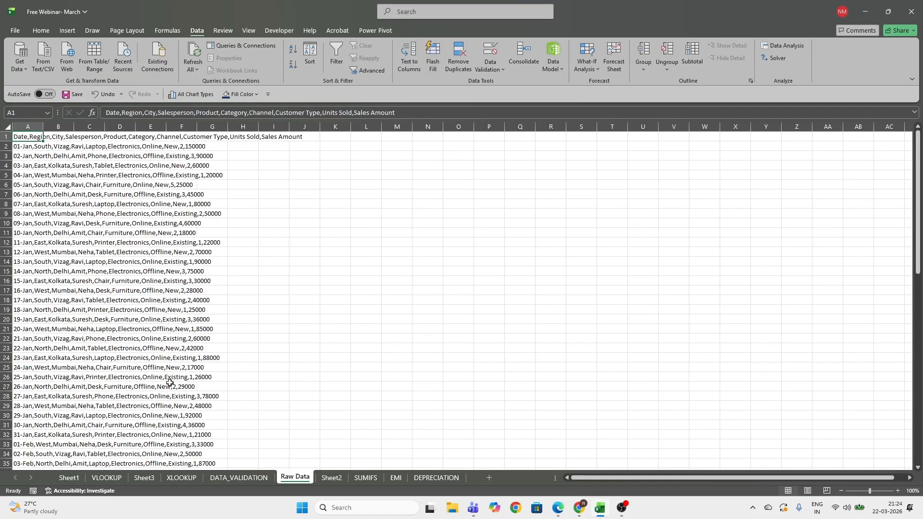
left_click_drag(44, 133, 310, 135)
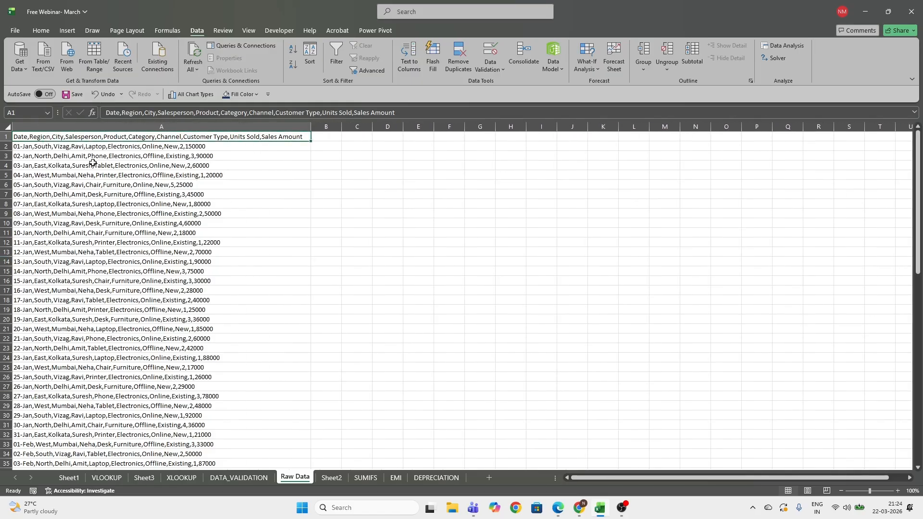
scroll(157, 346, "down", 5)
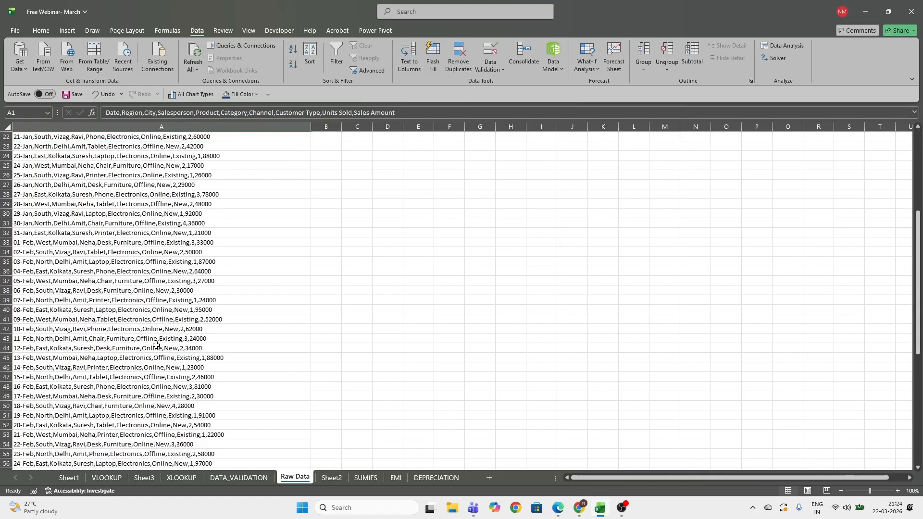
scroll(168, 406, "up", 5)
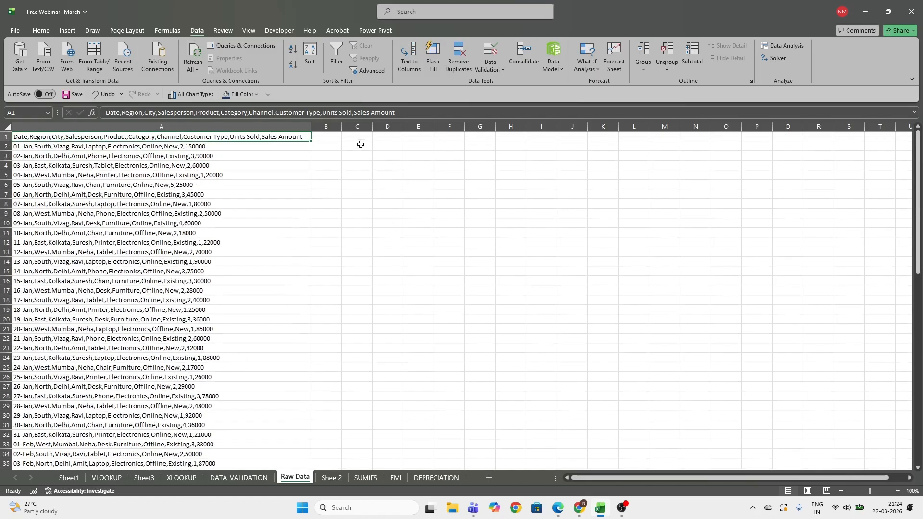
Examine the comma-separated header and sales records held in column A of Raw Data.
left_click(332, 138)
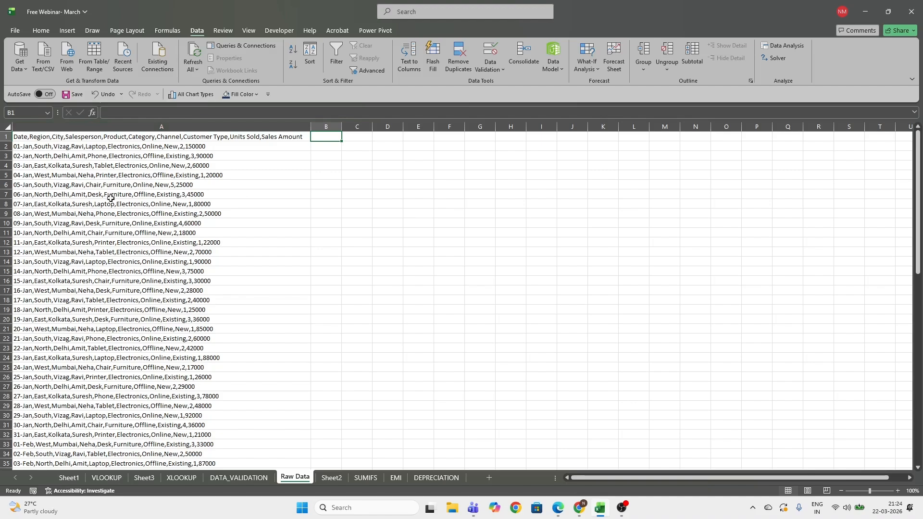
left_click(48, 139)
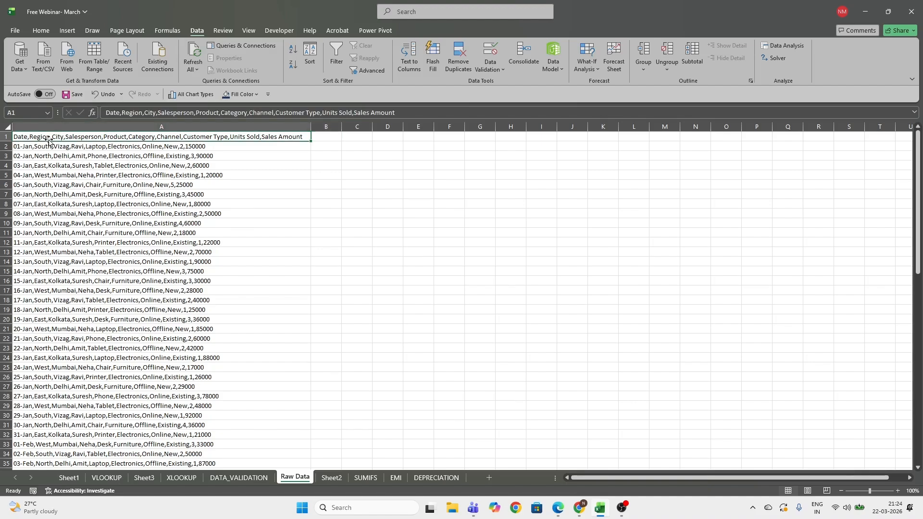
left_click(59, 156)
left_click(61, 194)
left_click(68, 241)
left_click(79, 293)
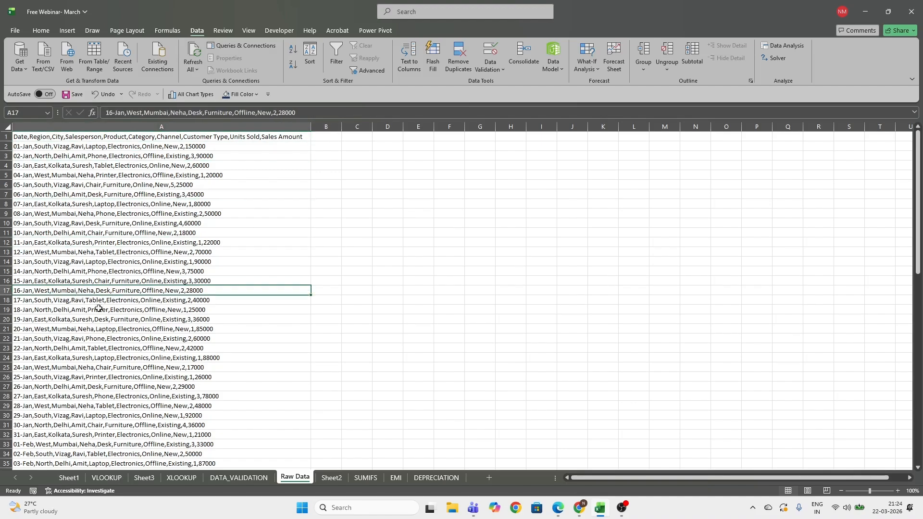
left_click(102, 205)
left_click(93, 157)
left_click(94, 128)
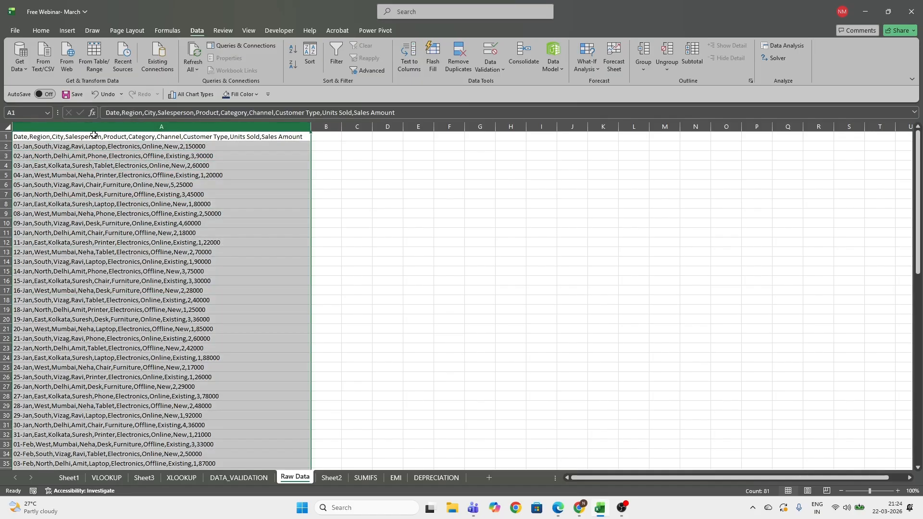
left_click(96, 146)
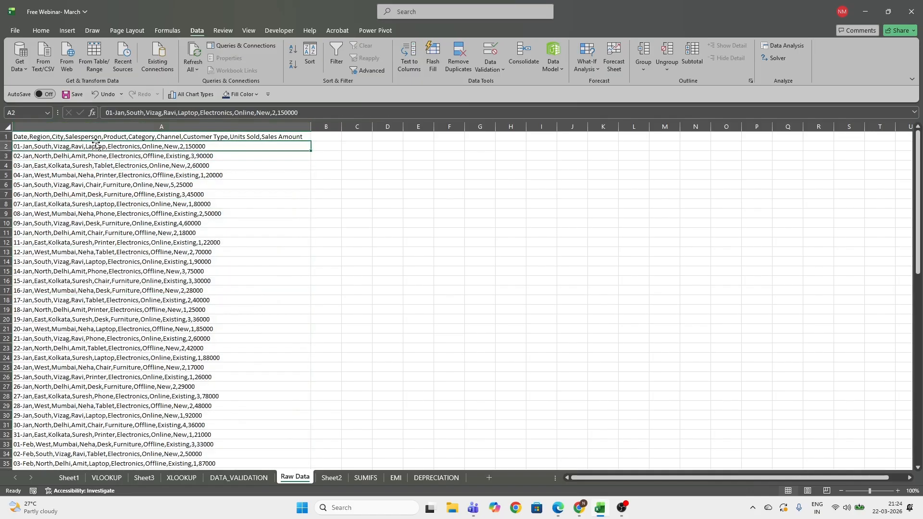
left_click(324, 138)
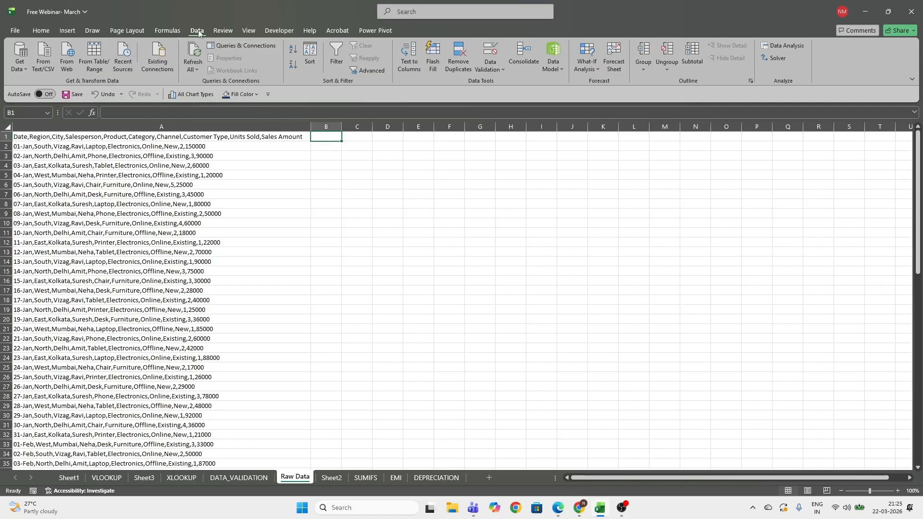
Set the Raw Data sheet's zoom to 200%.
left_click(253, 30)
left_click(342, 55)
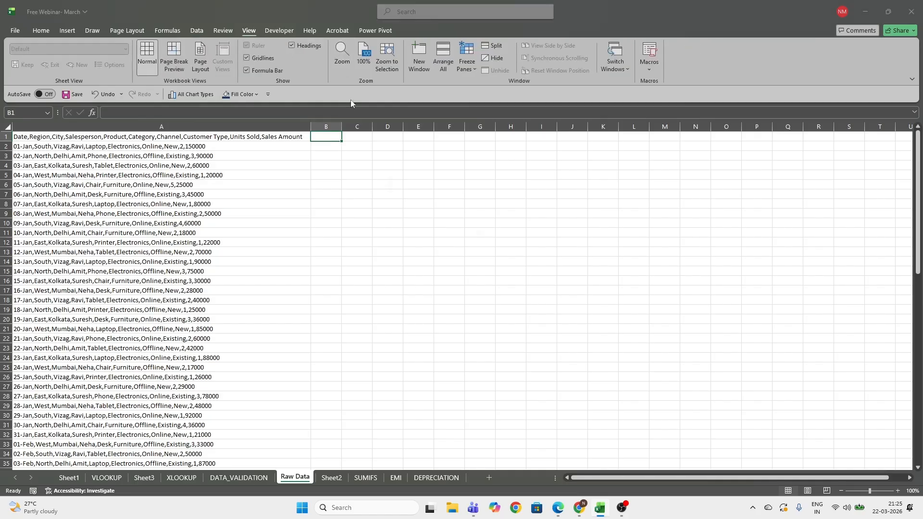
left_click(412, 129)
left_click(429, 210)
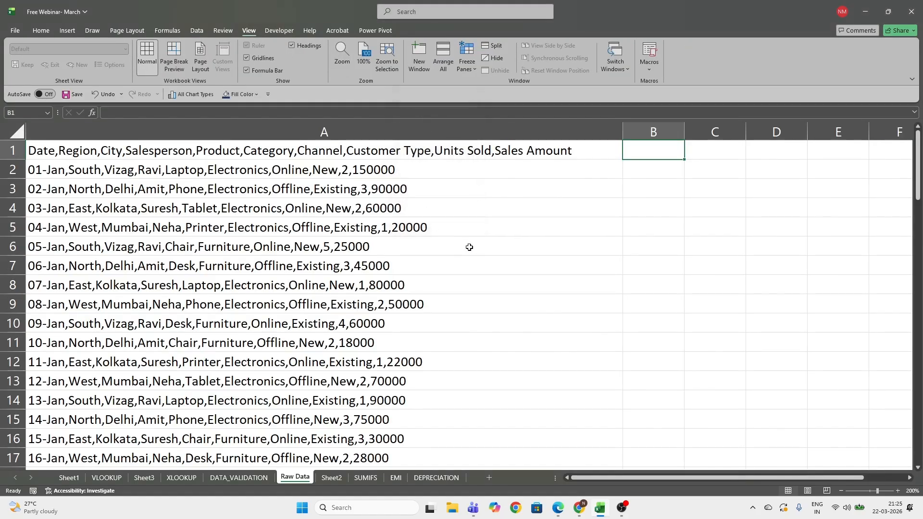
Adjust column A's width so it ends just past the Sales Amount header text.
left_click_drag(689, 479, 706, 479)
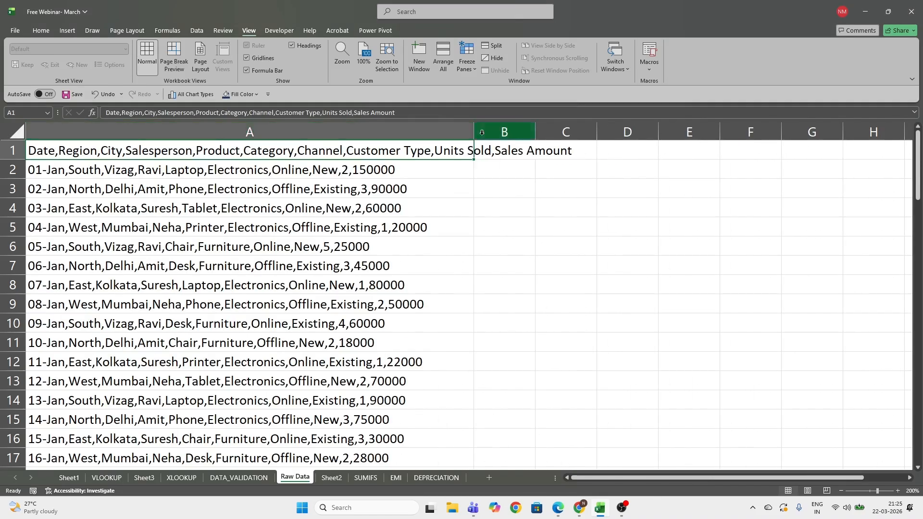
left_click(499, 154)
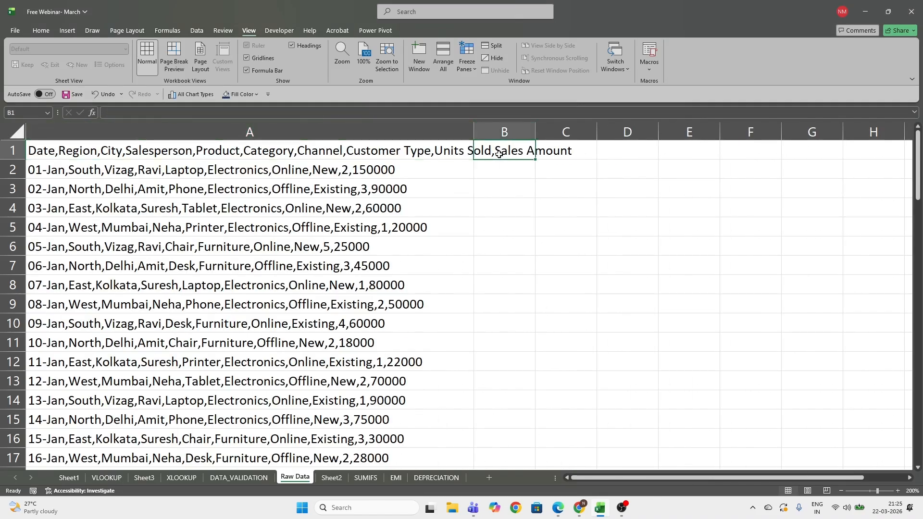
left_click_drag(474, 133, 575, 136)
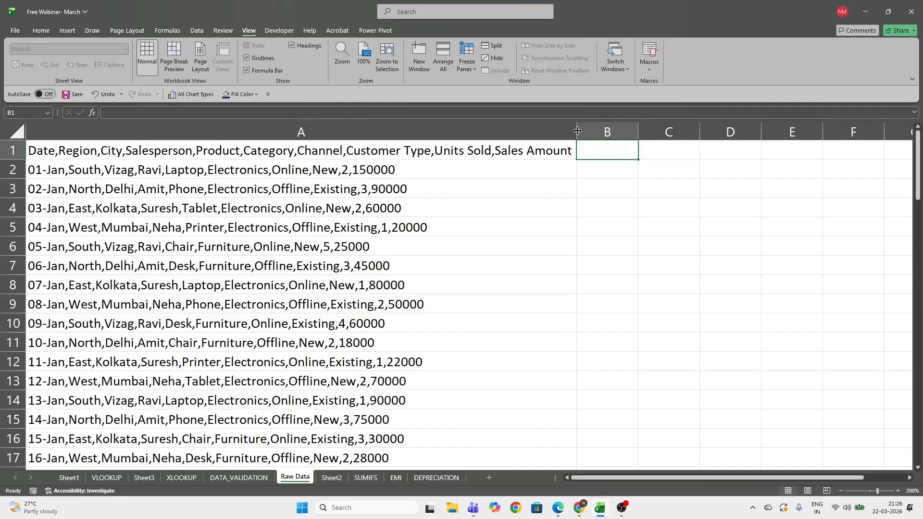
mouse_move(577, 131)
left_mouse_down()
mouse_move(478, 133)
mouse_move(578, 135)
left_mouse_up()
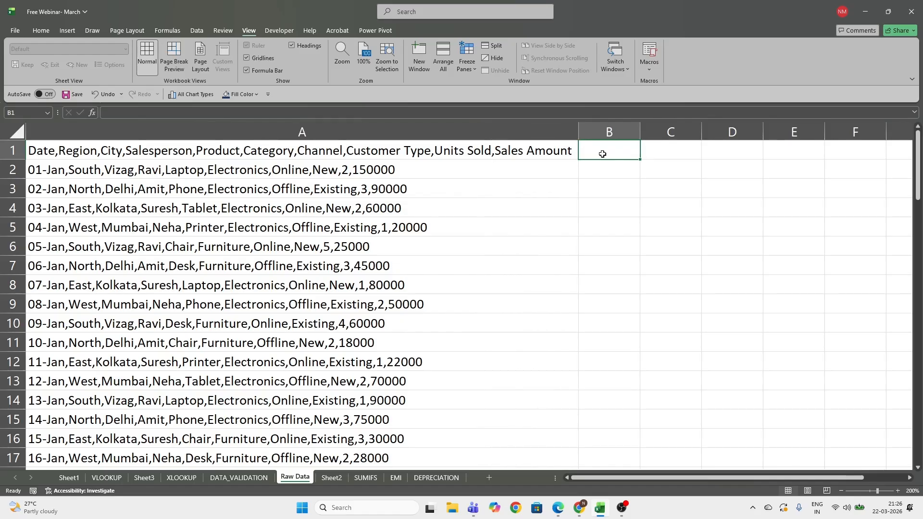
type("=")
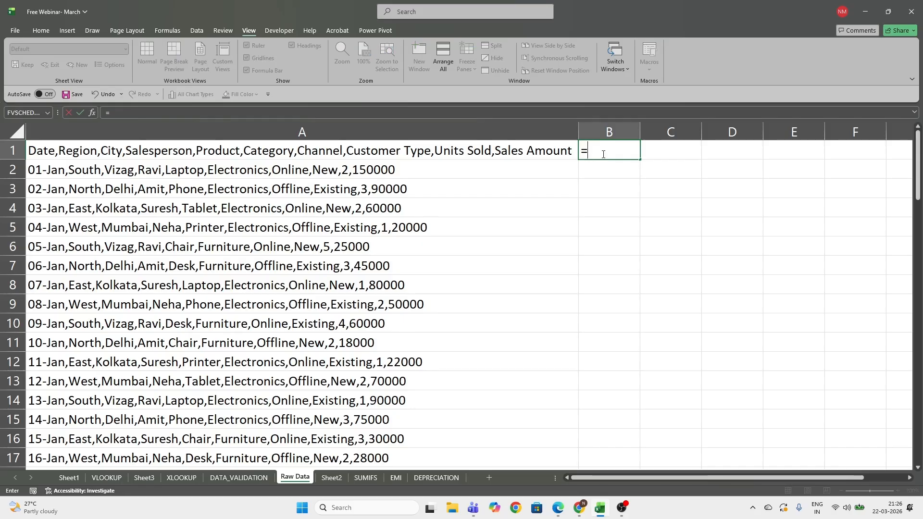
type("te")
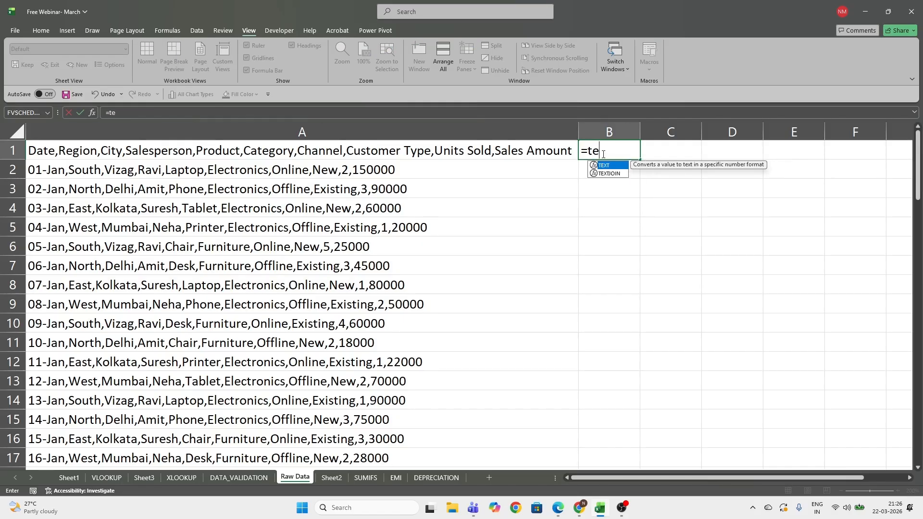
type("xt")
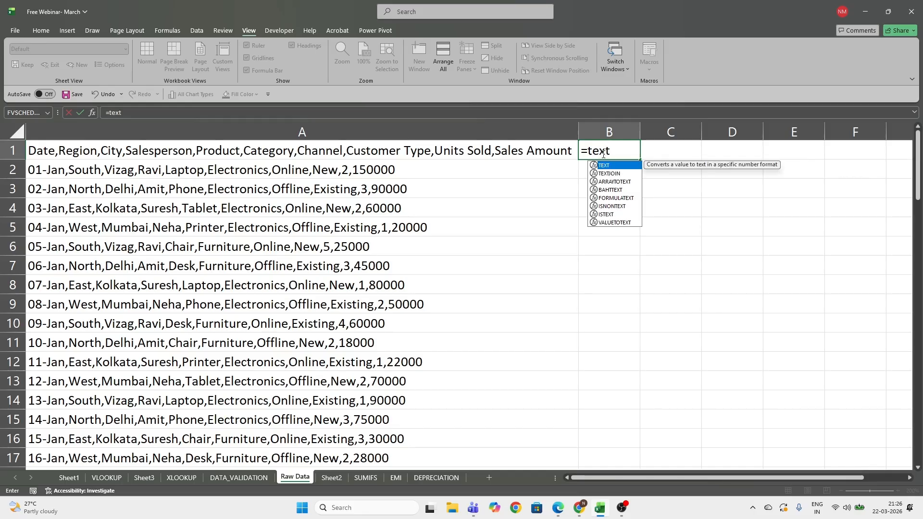
key("Escape")
left_click(611, 207)
left_click(599, 153)
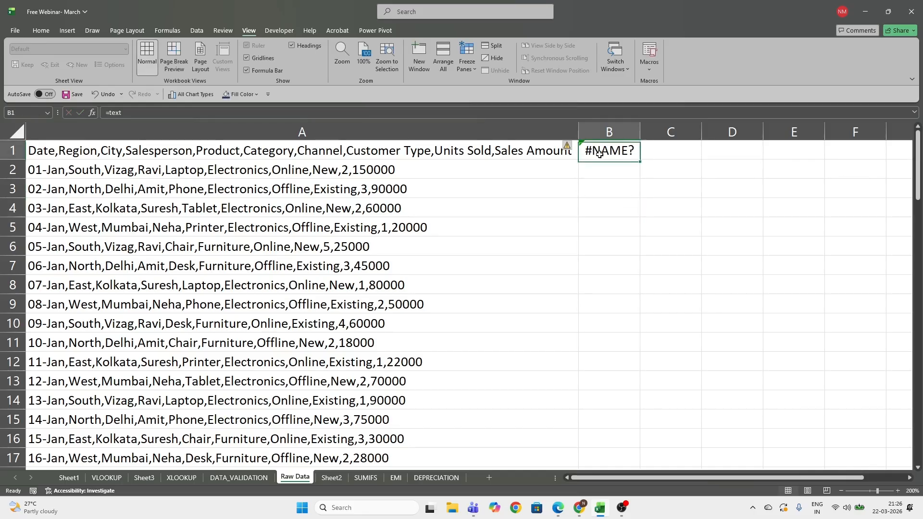
key("Delete")
left_click(603, 225)
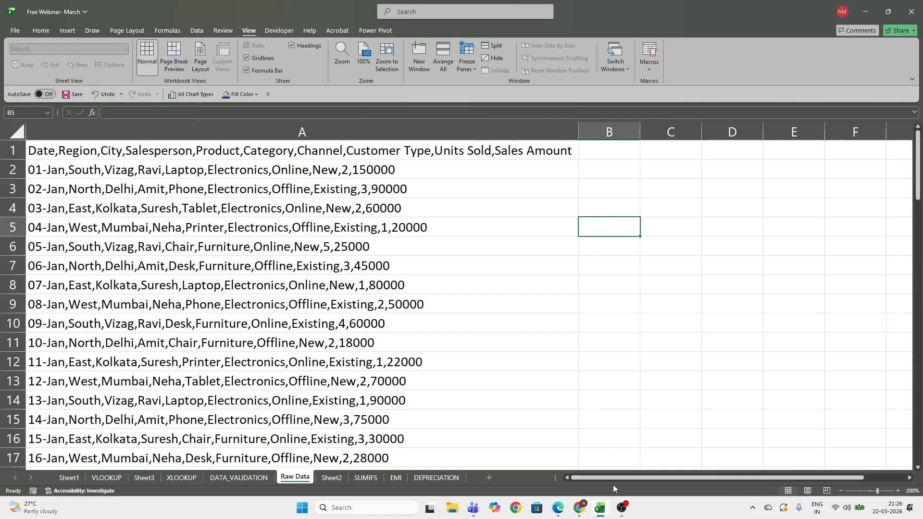
Switch to the Free Webinar- March.xlsx workbook open in Chrome.
mouse_move(580, 512)
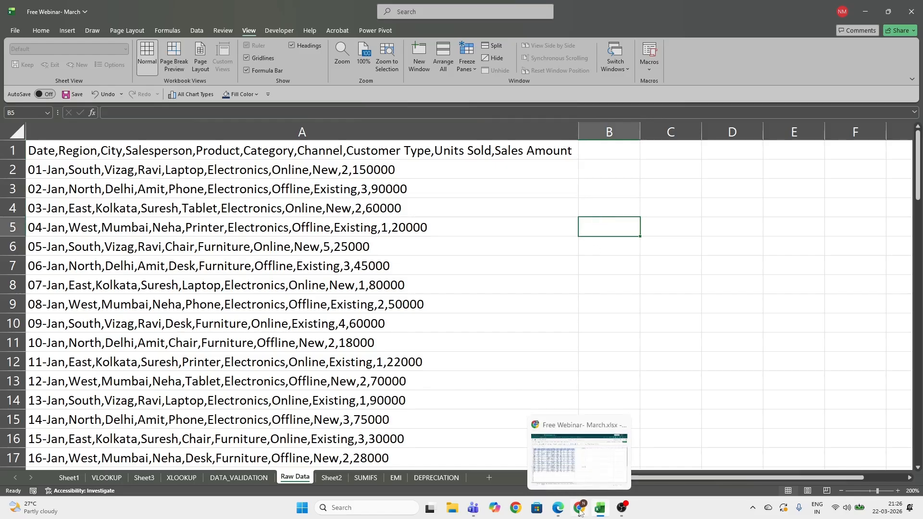
Copy the entire Raw Data sheet and switch to the Free Webinar- March workbook open in the browser.
left_click(19, 129)
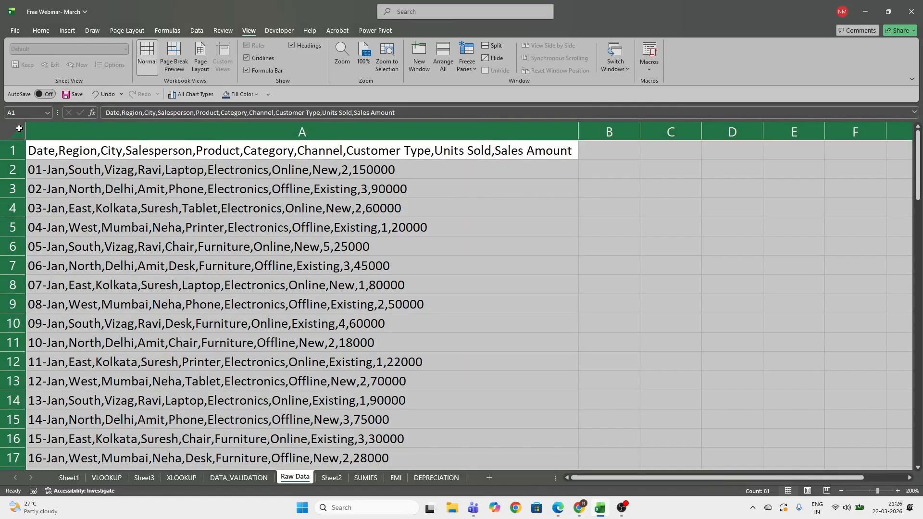
key("ctrl+c")
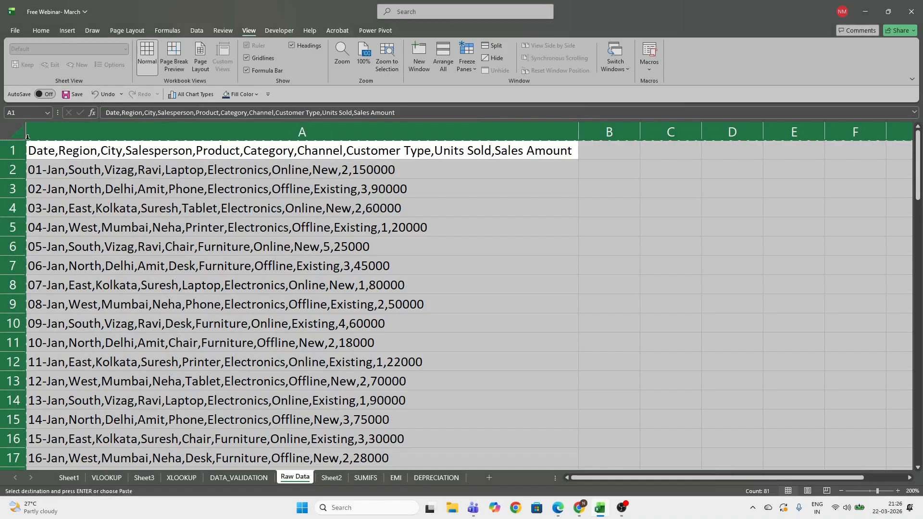
left_click(578, 510)
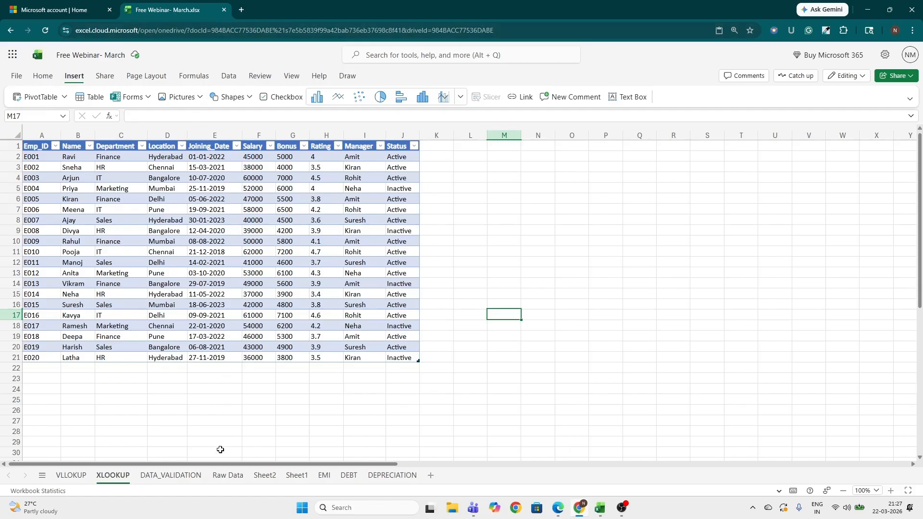
Paste the copied raw data at cell A1 of a new sheet and widen column A.
left_click(430, 475)
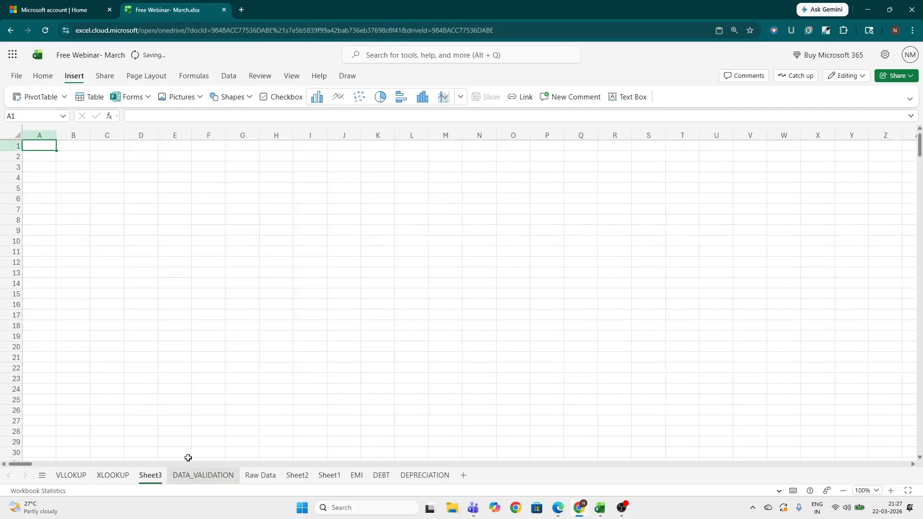
left_click(17, 132)
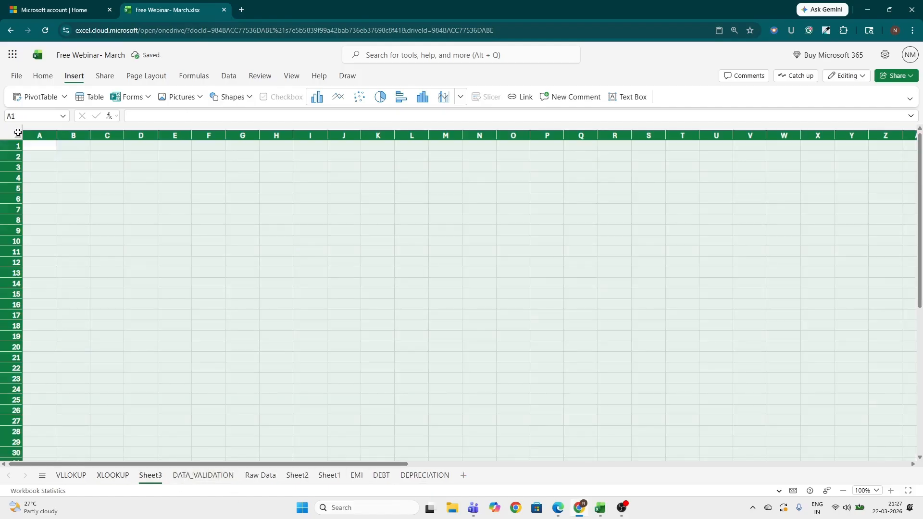
left_click(38, 145)
key("ctrl+v")
left_click(80, 268)
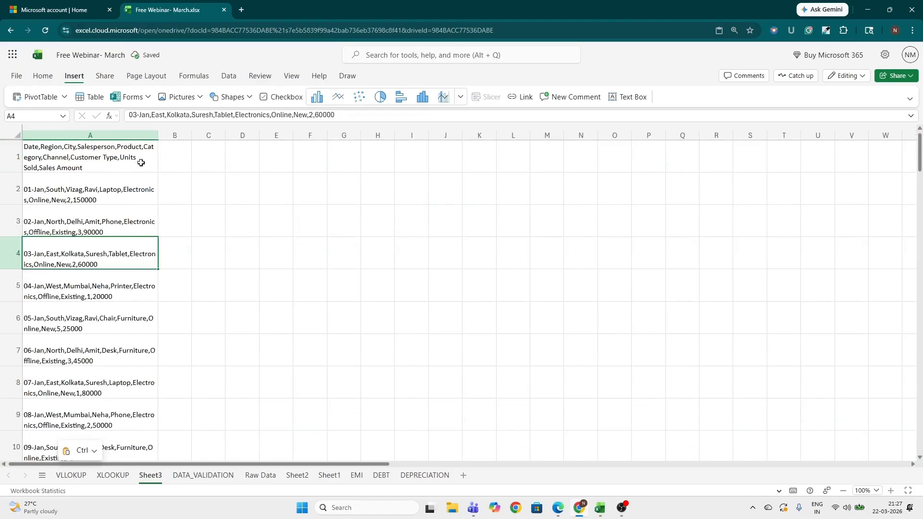
left_click_drag(159, 135, 233, 156)
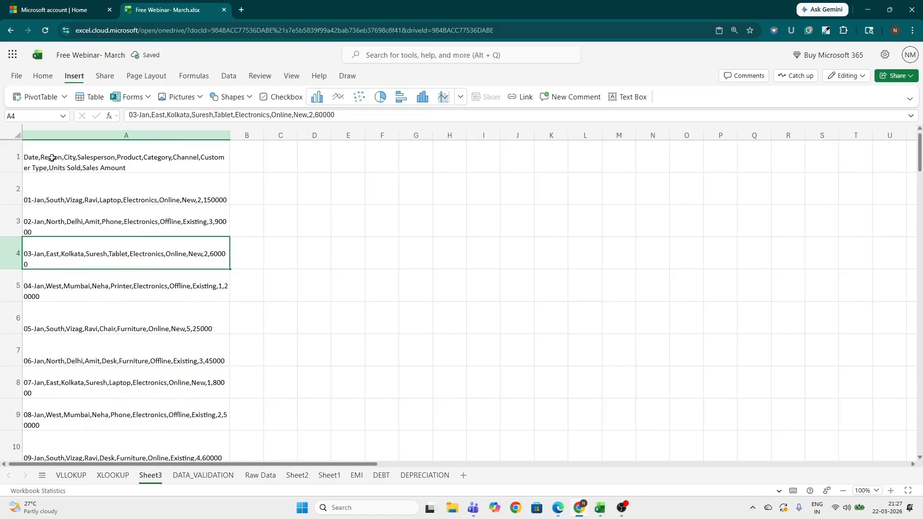
left_click(257, 158)
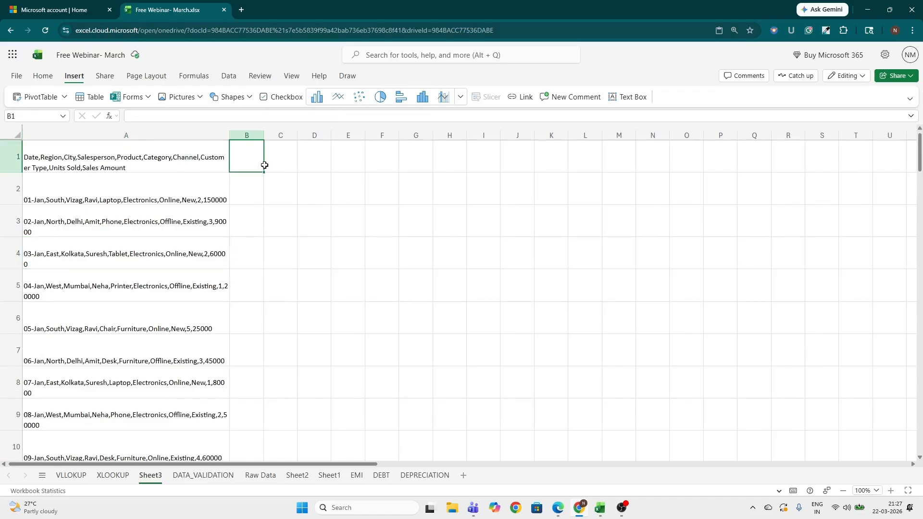
left_click(265, 164)
type("=t")
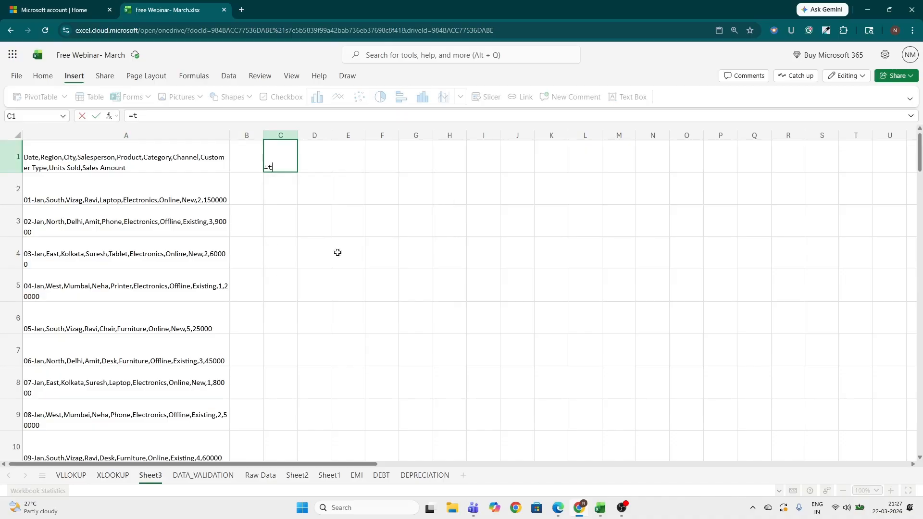
left_click(379, 284)
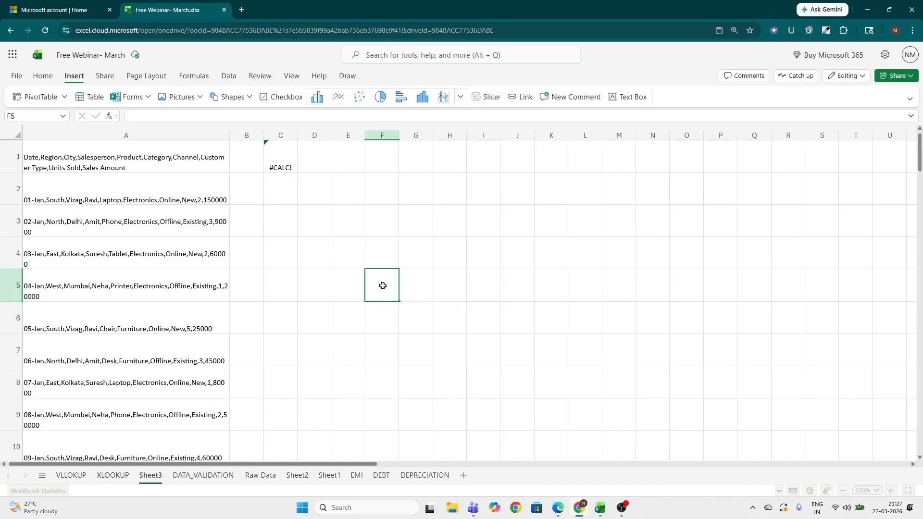
left_click(291, 165)
key("Delete")
left_click(335, 228)
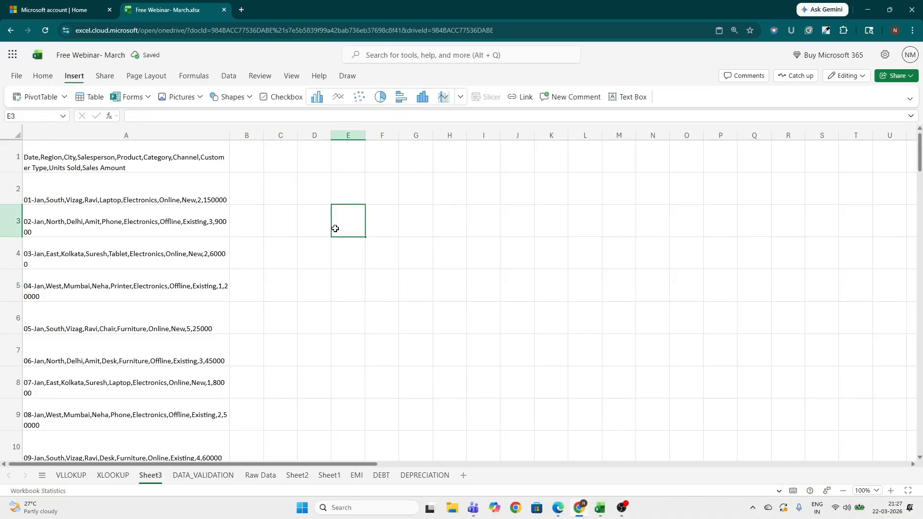
Set the zoom of the new sheet to 200%.
left_click(291, 75)
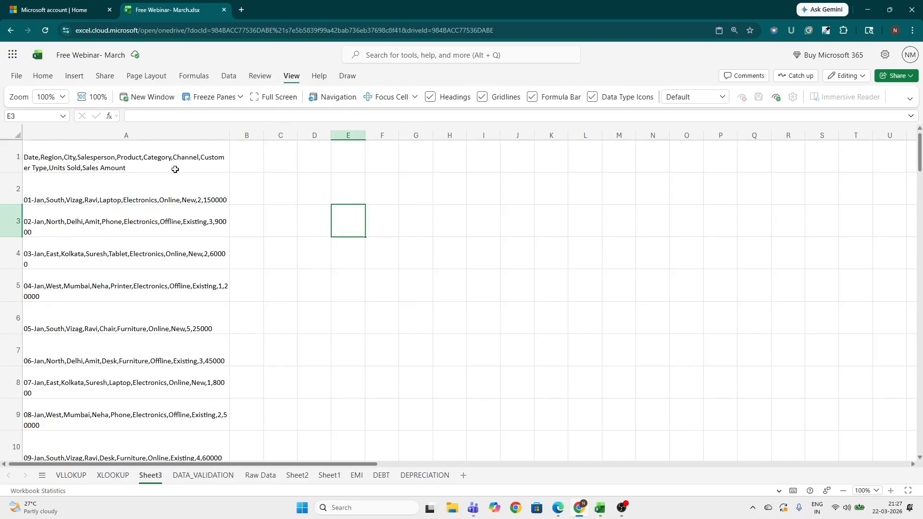
left_click(61, 98)
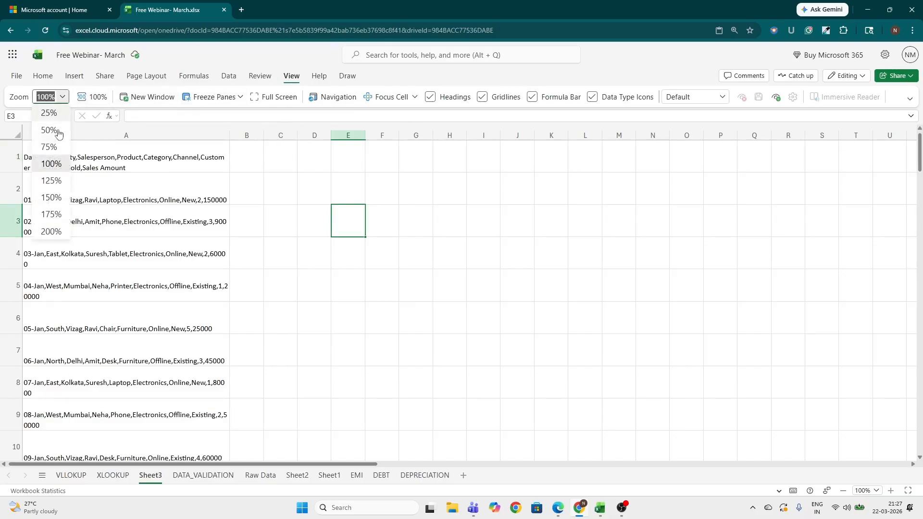
left_click(61, 228)
left_click(184, 222)
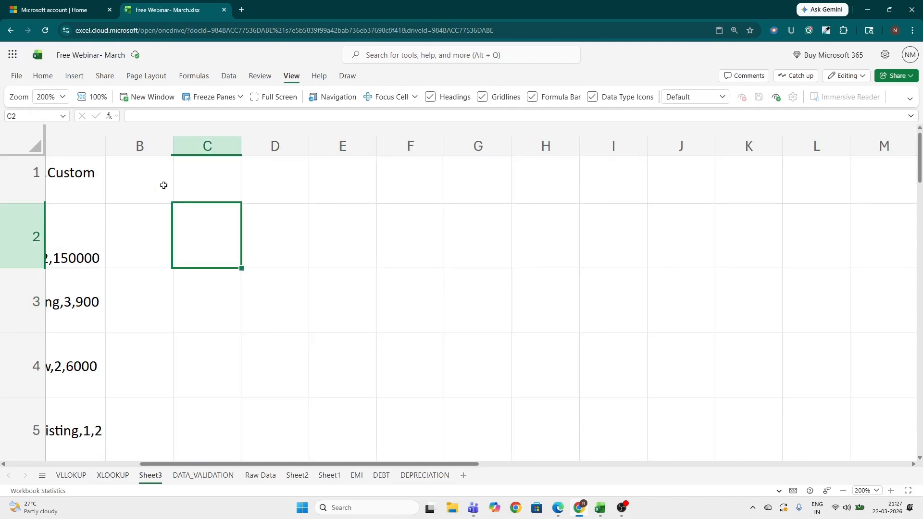
Enter the formula =TEXTSPLIT(A1,",") in cell C1 to split the header text into columns at each comma.
left_click(158, 180)
left_click(201, 177)
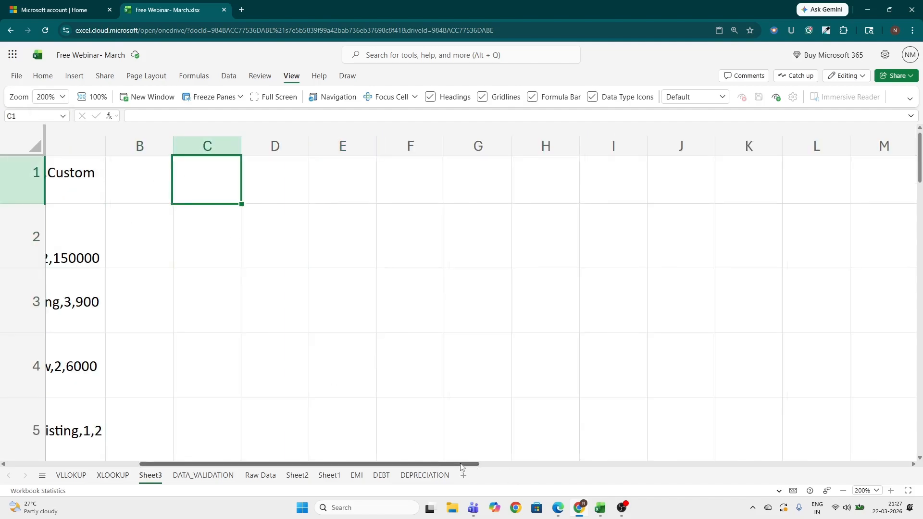
left_click_drag(463, 466, 404, 467)
type("=")
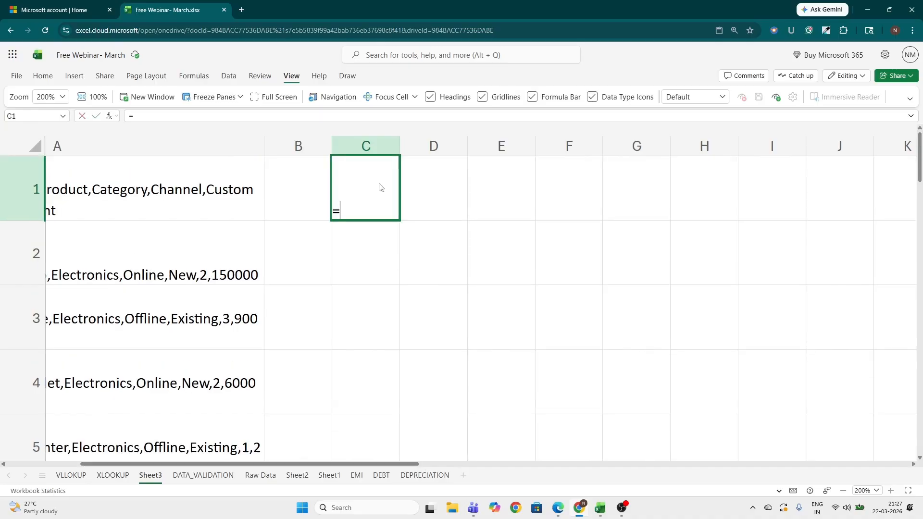
type("tex")
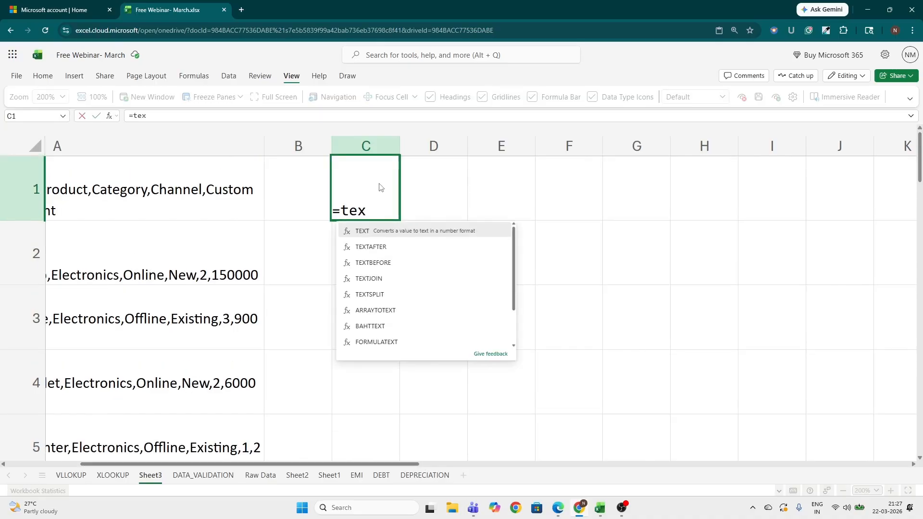
type("tspl")
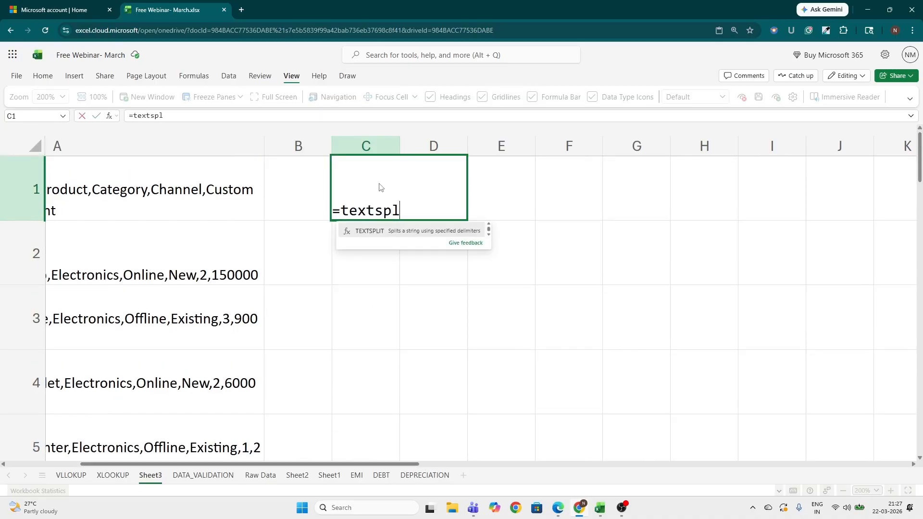
key("Tab")
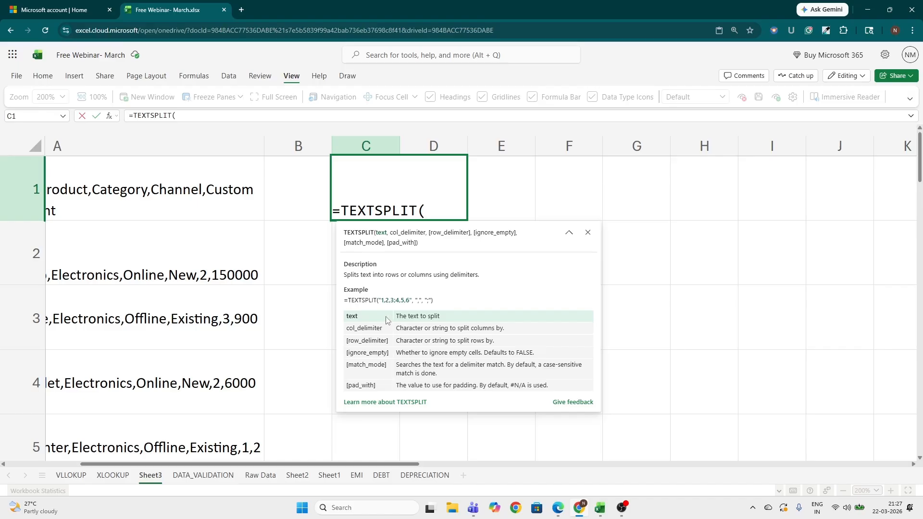
left_click(174, 198)
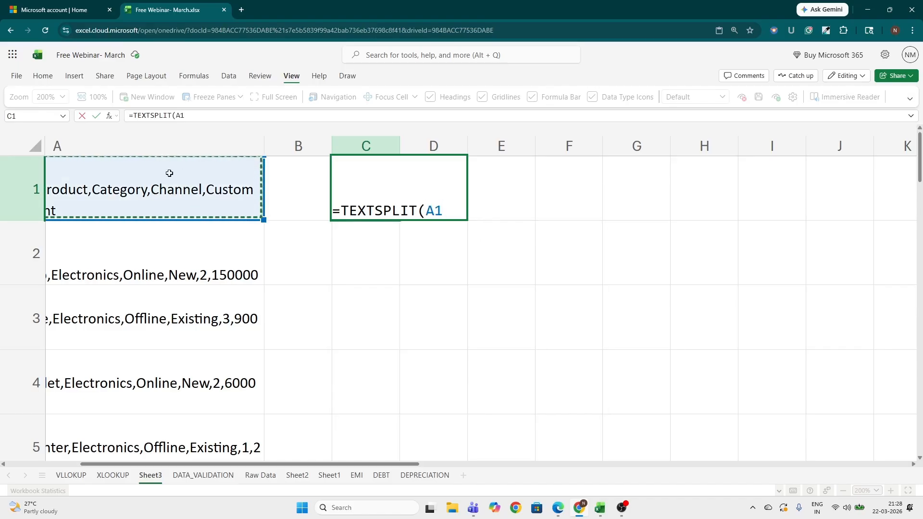
type(",")
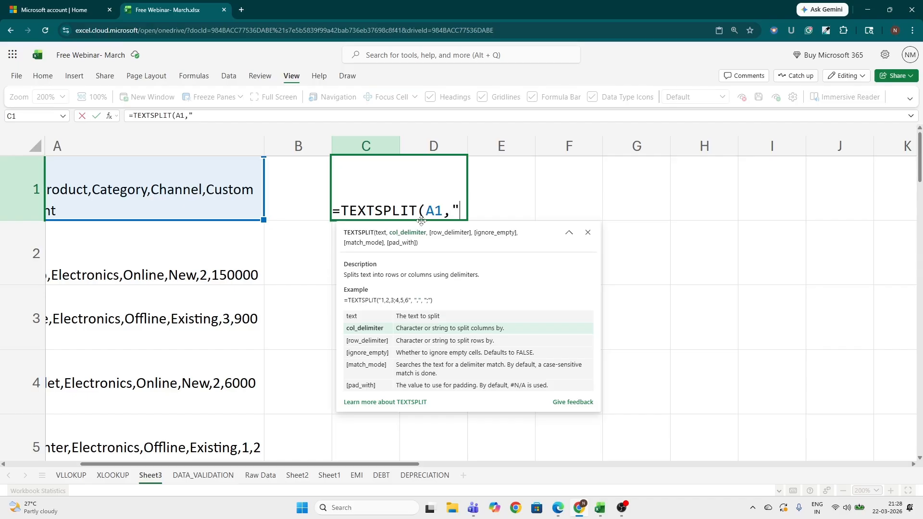
type(",")
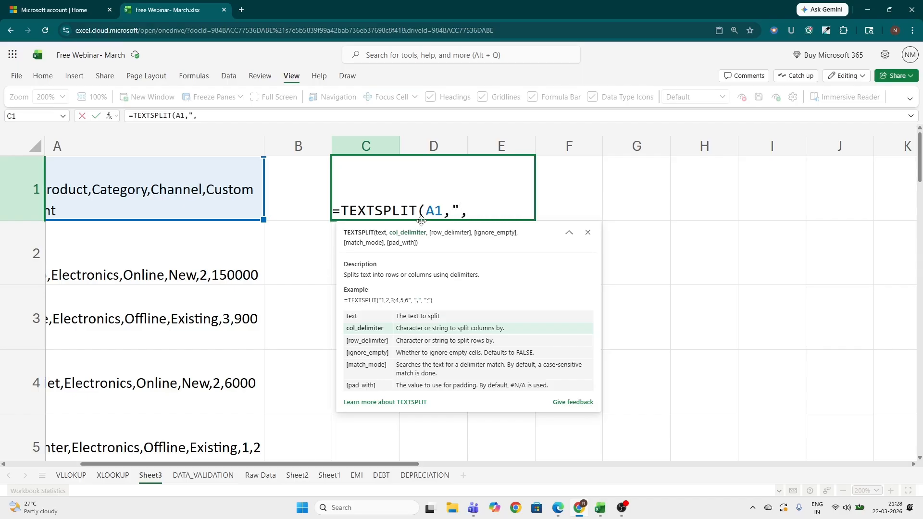
type("\"")
type(")")
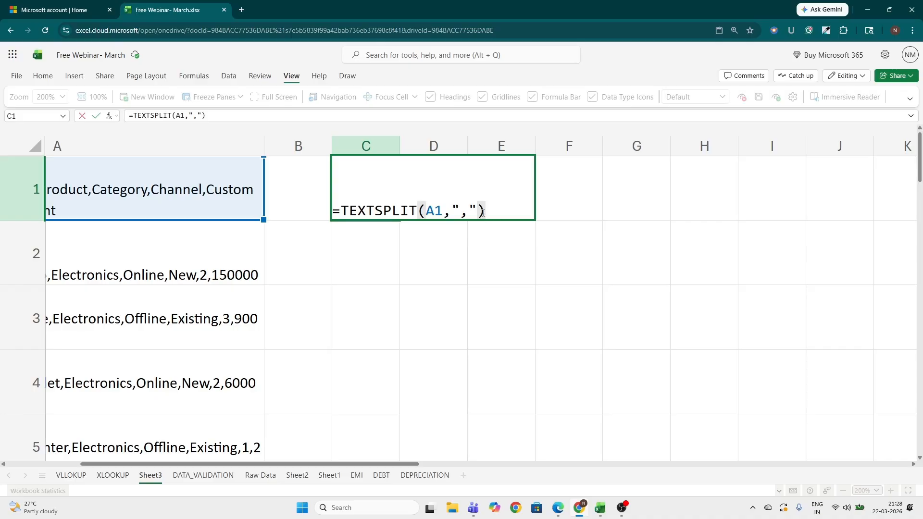
key("Return")
Examine the split header cells across row 1, from column C through the Units Sold column and back.
key("Up")
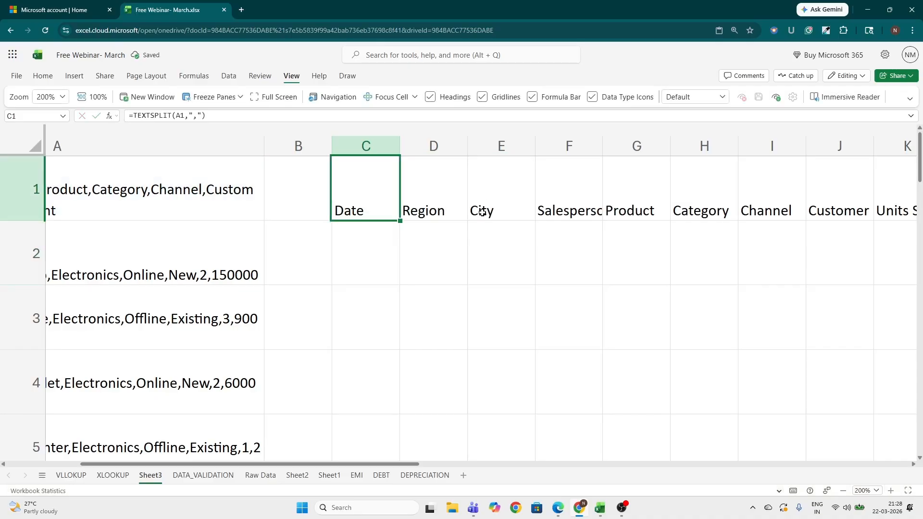
key("Right")
key("Right")
key("Right")
key("Right")
key("Right")
key("Right")
key("Right")
key("Right")
key("Right")
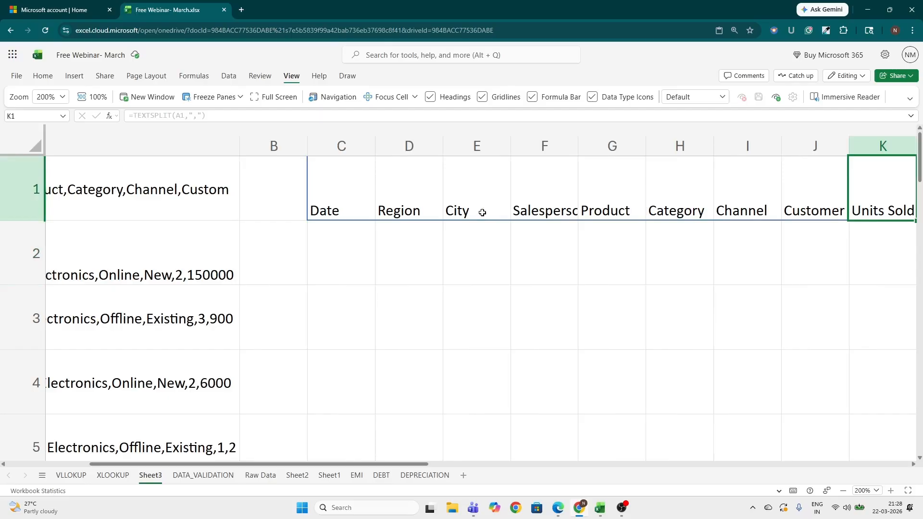
key("Left")
key("Left")
key("Left")
key("Left")
key("Left")
key("Left")
key("Left")
key("Left")
key("Left")
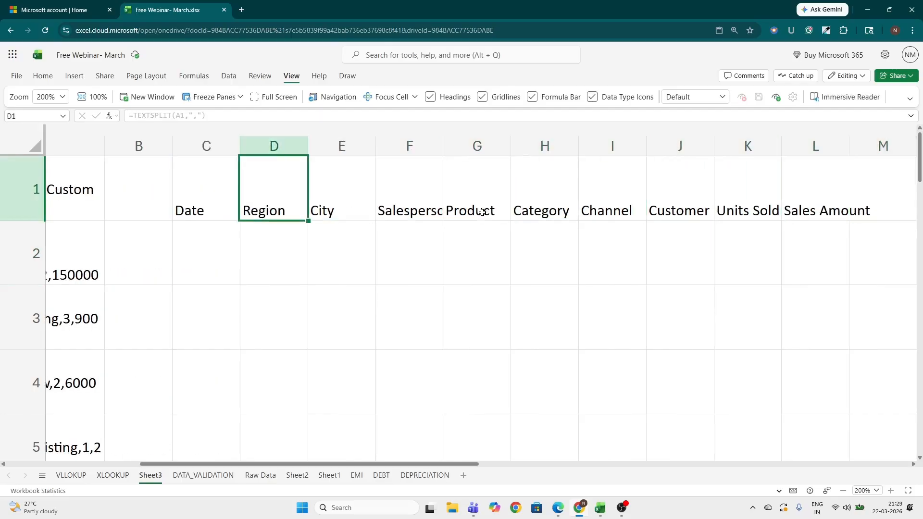
key("ctrl+c")
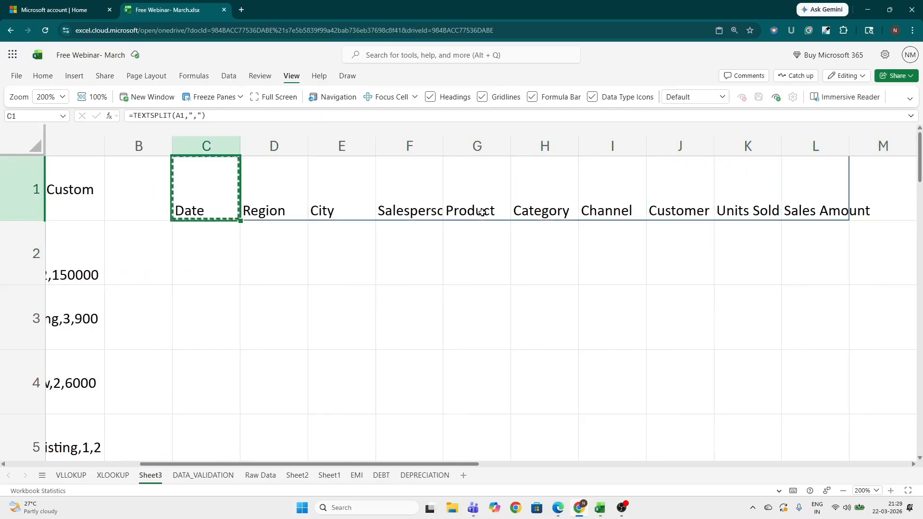
key("Left")
key("Left")
key("ctrl+Down")
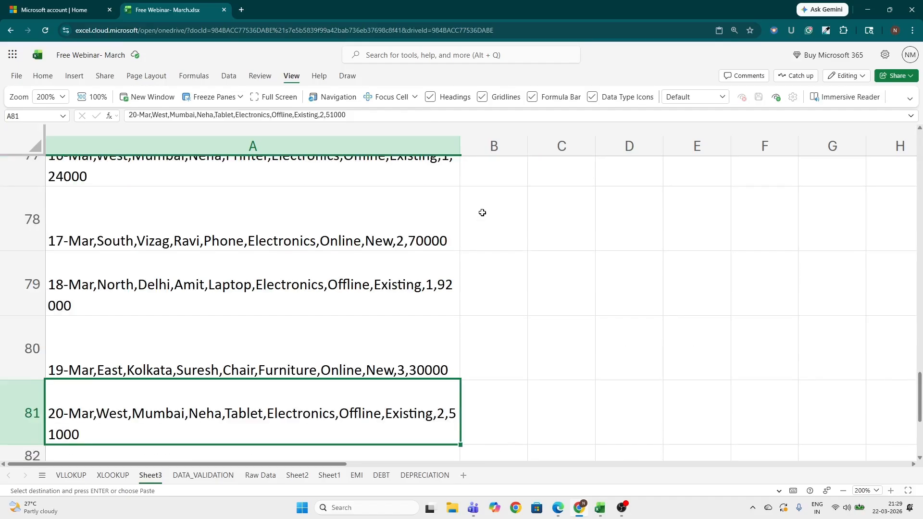
key("Right")
key("Right")
key("ctrl+shift+Up")
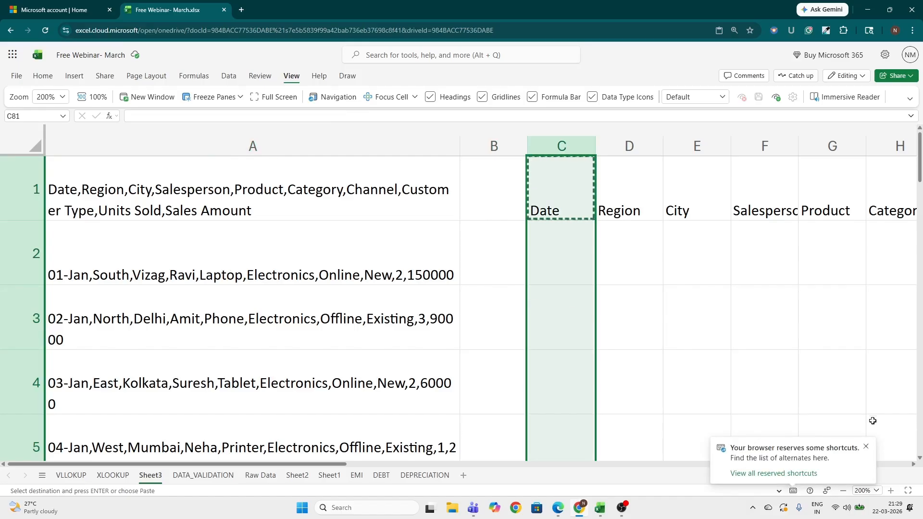
left_click(865, 446)
left_click(581, 329)
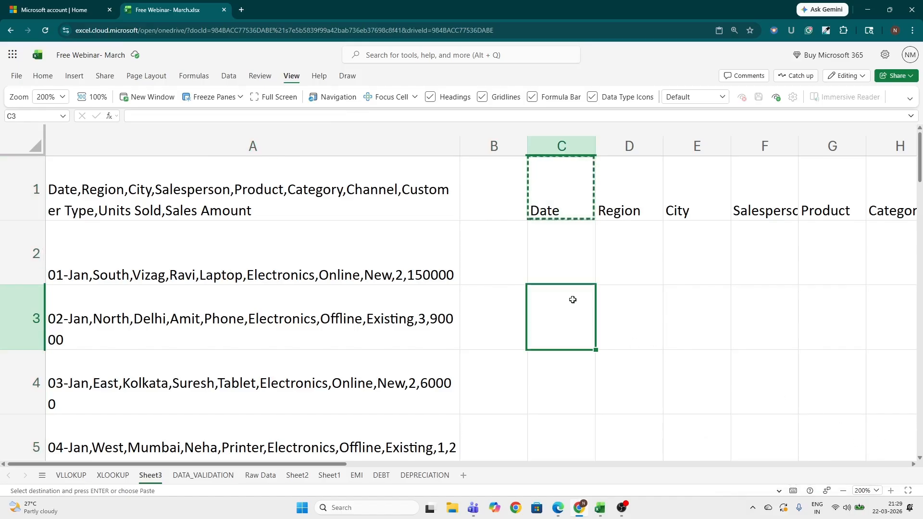
Fill the TEXTSPLIT formula from cell C1 down to C16.
left_click(564, 207)
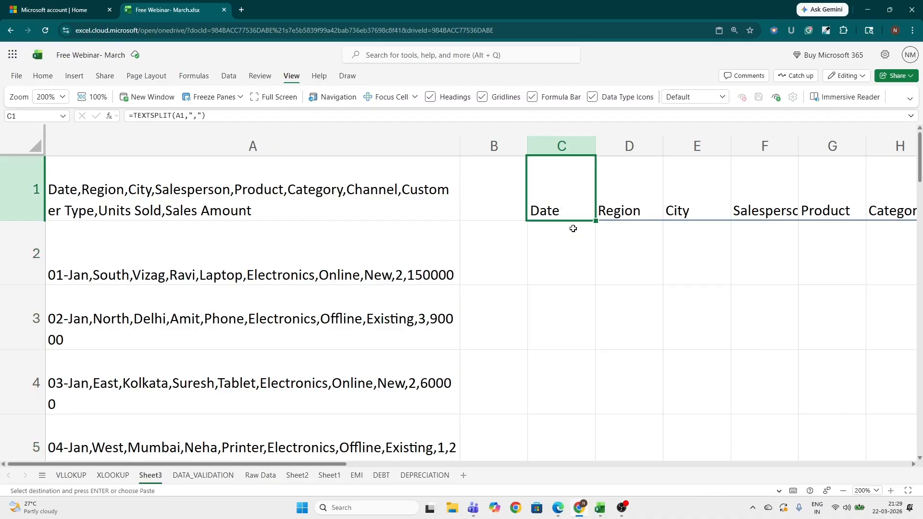
left_click(573, 228)
left_click(564, 193)
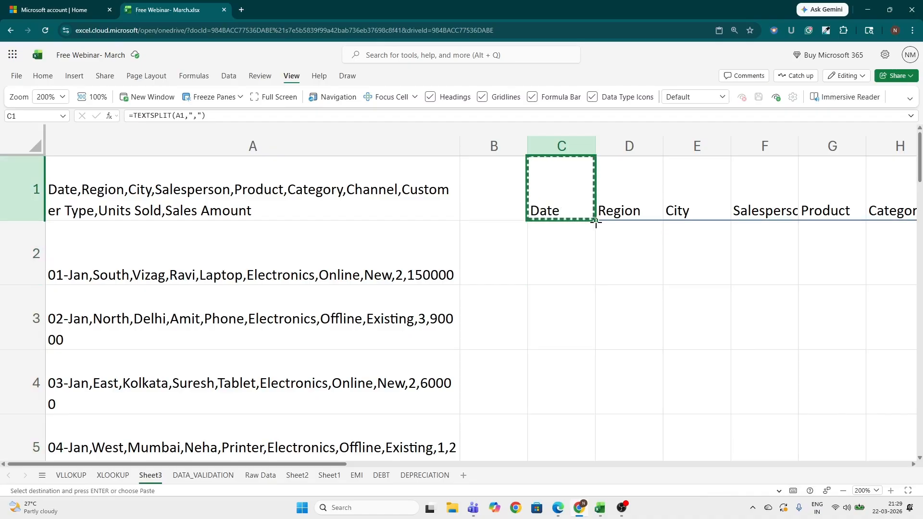
left_click_drag(595, 222, 601, 459)
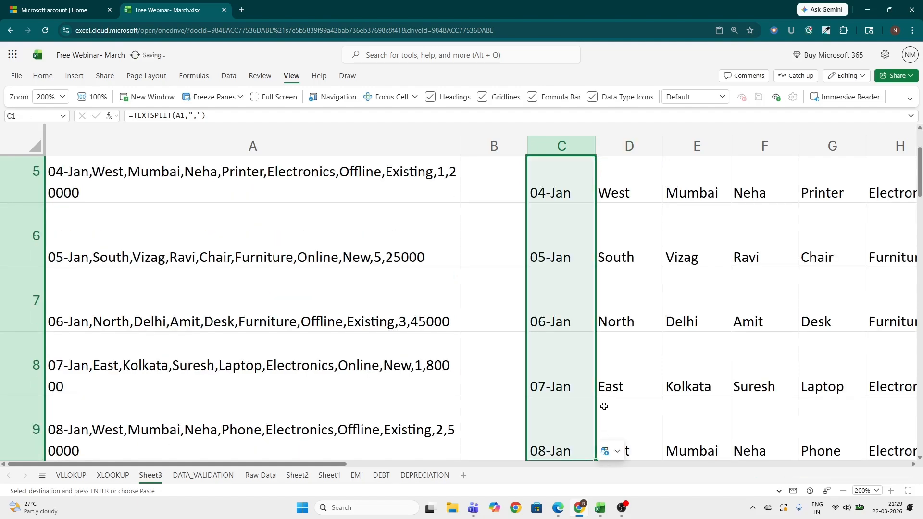
scroll(603, 396, "down", 4)
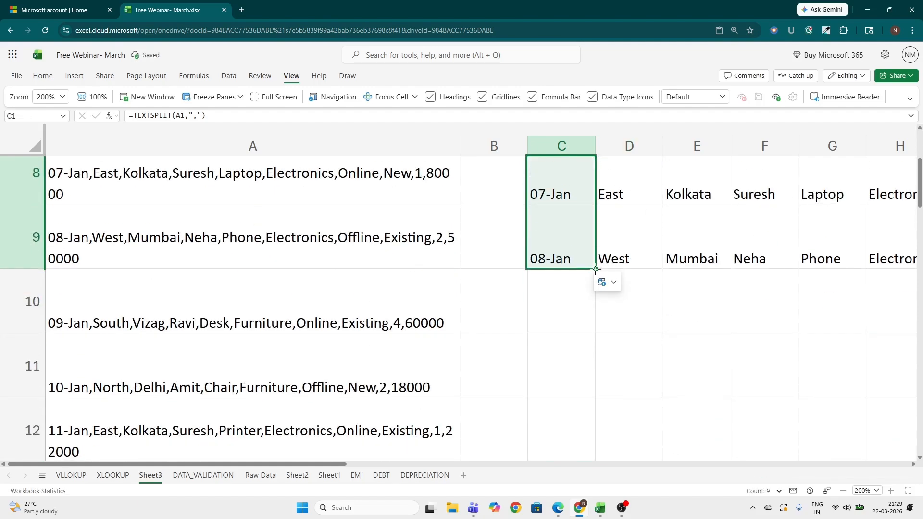
left_click_drag(596, 270, 599, 454)
scroll(603, 384, "down", 5)
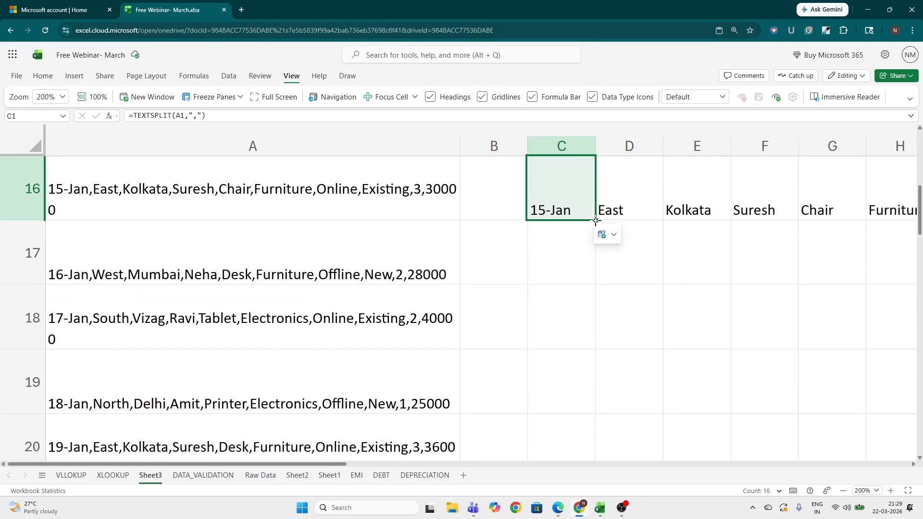
scroll(575, 370, "up", 10)
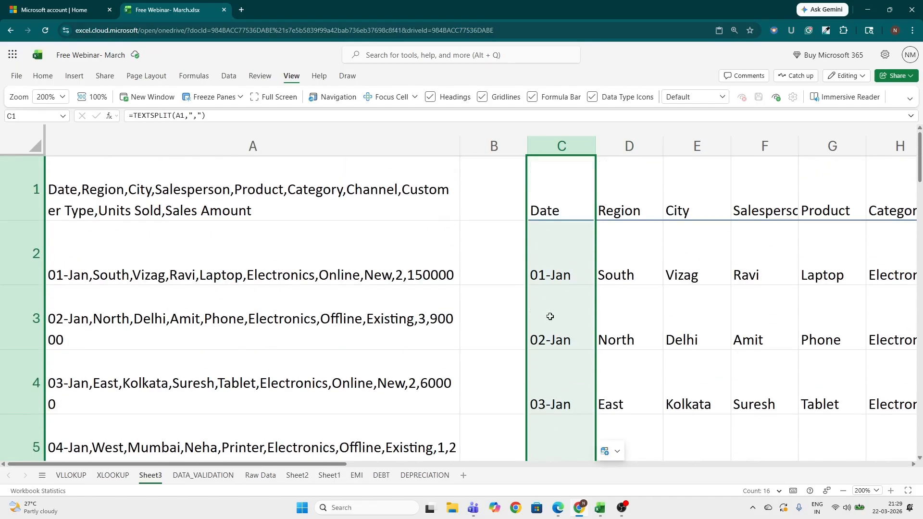
Set the zoom of the sheet to 100%.
left_click(536, 297)
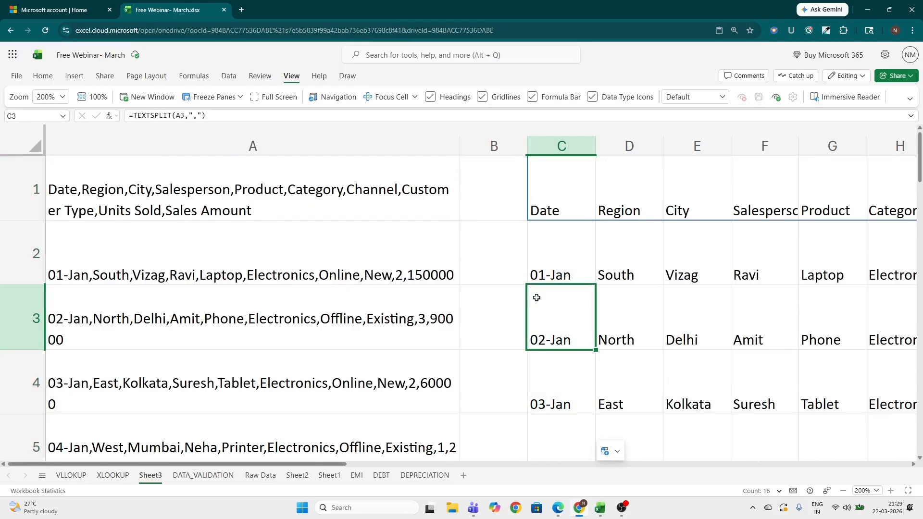
left_click(59, 99)
left_click(53, 163)
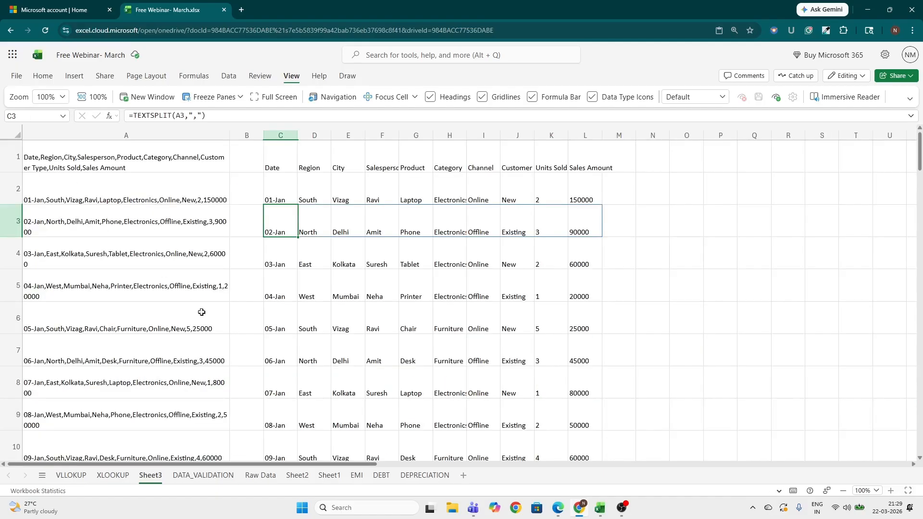
Extend the TEXTSPLIT formula from row 16 down to row 34 and return to cell C1.
scroll(321, 289, "down", 4)
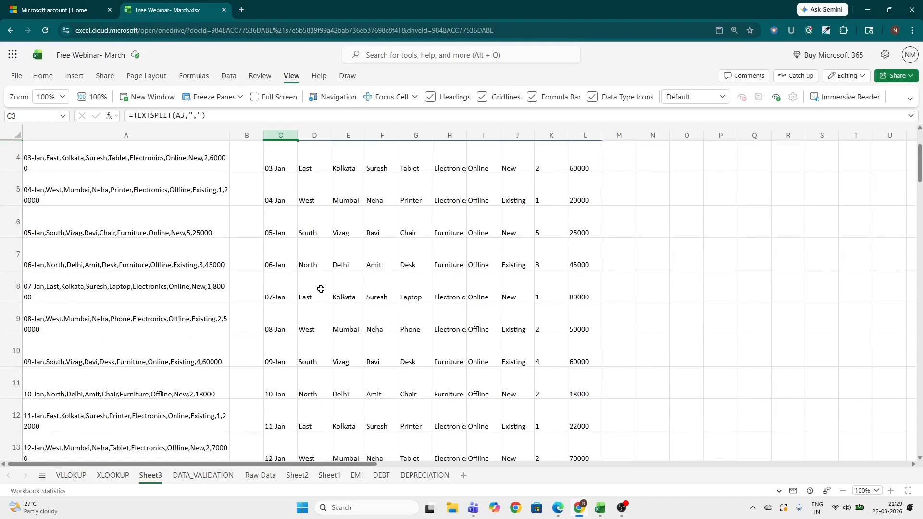
scroll(321, 289, "down", 4)
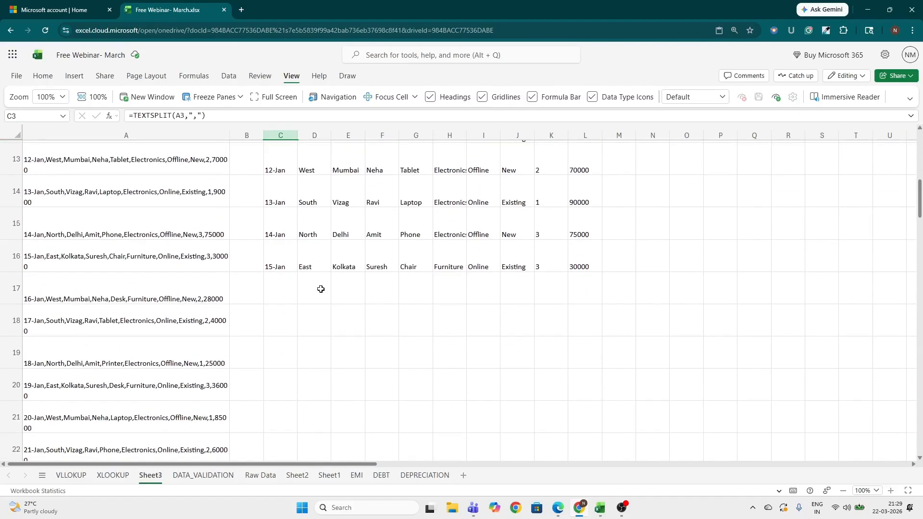
left_click(289, 262)
key("shift+Right")
key("shift+Right")
key("shift+Right")
key("shift+Right")
key("shift+Right")
key("shift+Right")
key("shift+Right")
key("shift+Right")
key("shift+Right")
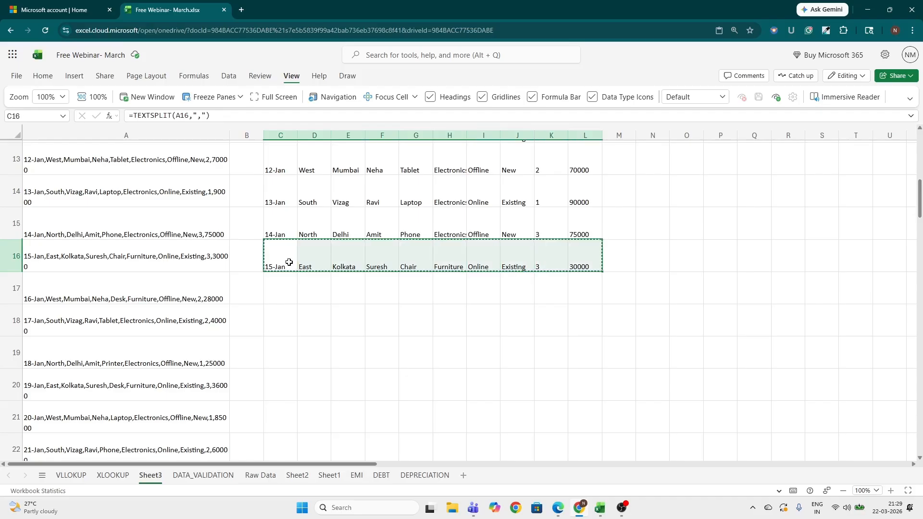
key("shift+Down")
key("shift+Down")
key("shift+Down")
key("shift+Down")
key("shift+Down")
key("shift+Down")
key("shift+Down")
key("shift+Down")
key("shift+Down")
key("shift+Down")
key("shift+Down")
key("shift+Down")
key("shift+Down")
key("shift+Down")
key("shift+Down")
key("shift+Down")
key("shift+Down")
key("shift+Down")
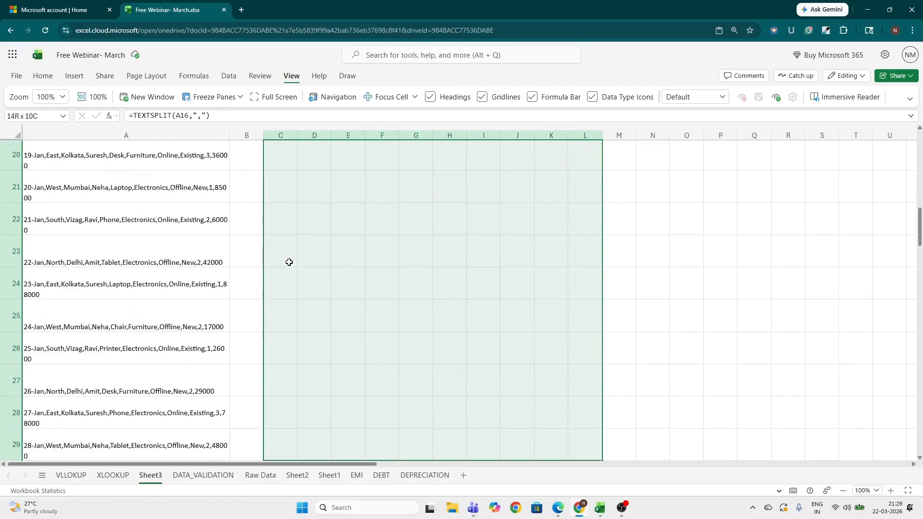
key("ctrl+c")
key("ctrl+v")
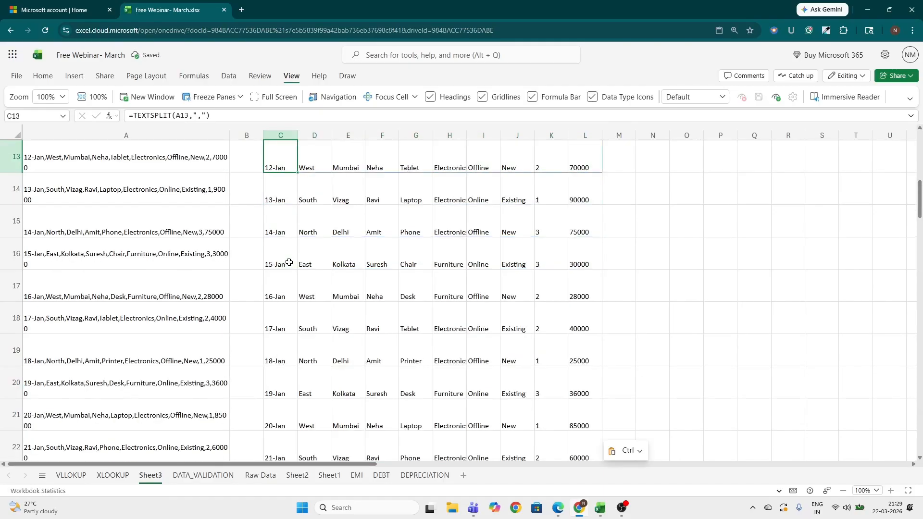
key("ctrl+Up")
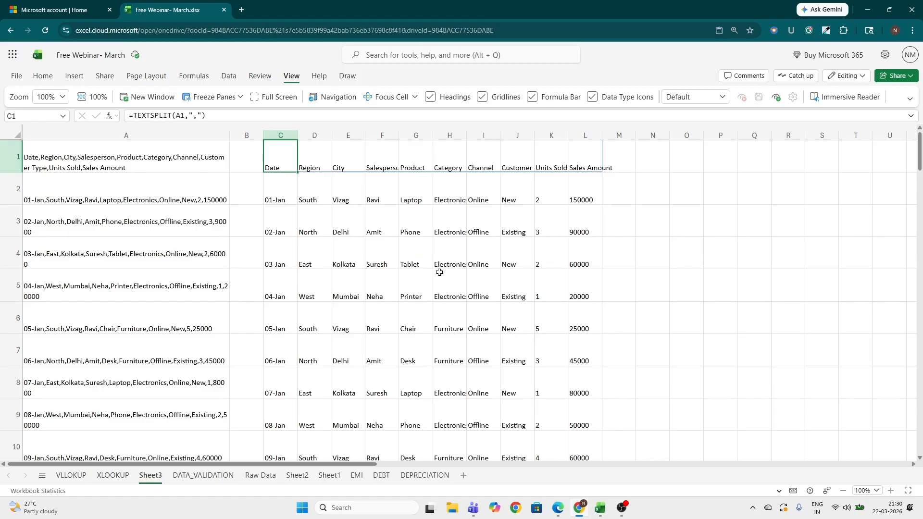
Switch to the desktop Excel workbook, examine the Raw Data sheet and the split data on Sheet2, and return to the browser workbook.
left_click(869, 10)
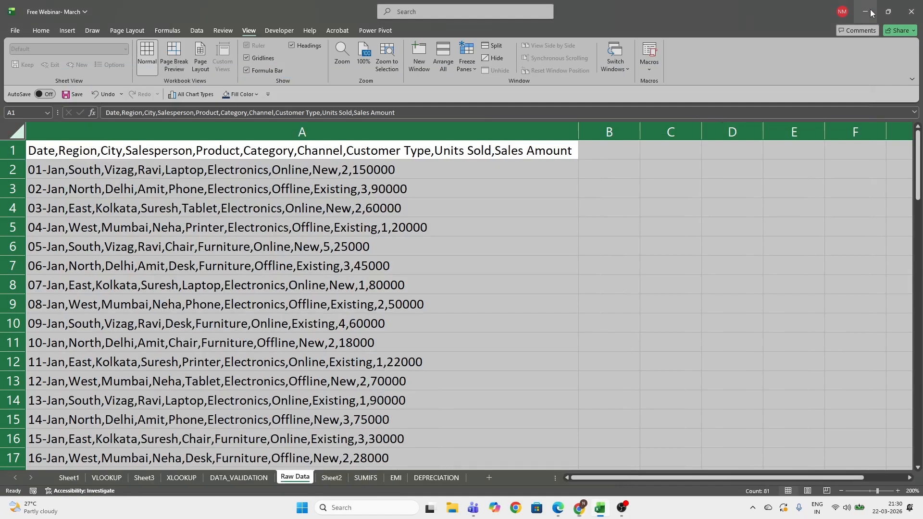
left_click(639, 242)
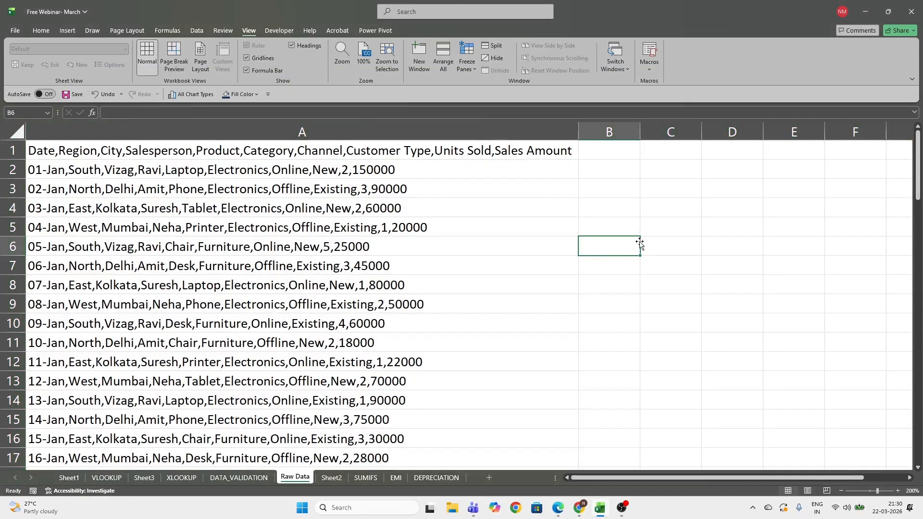
left_click(331, 478)
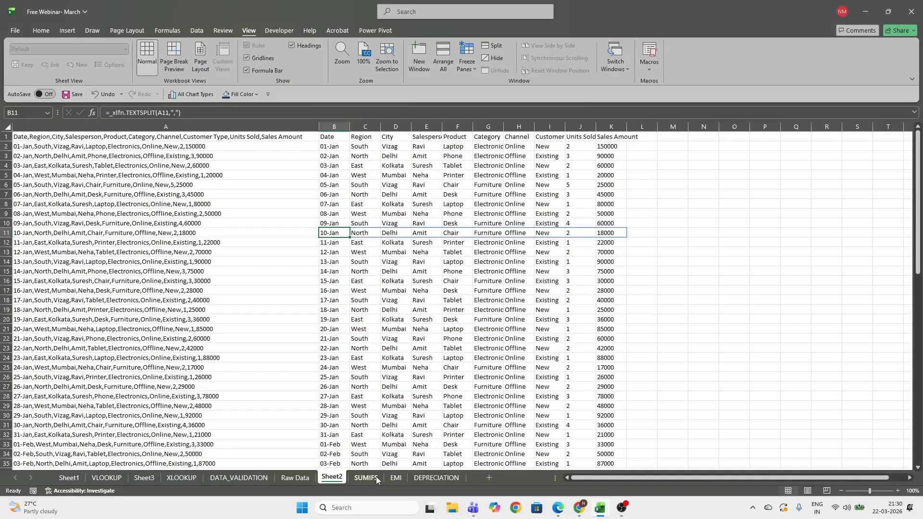
left_click(581, 509)
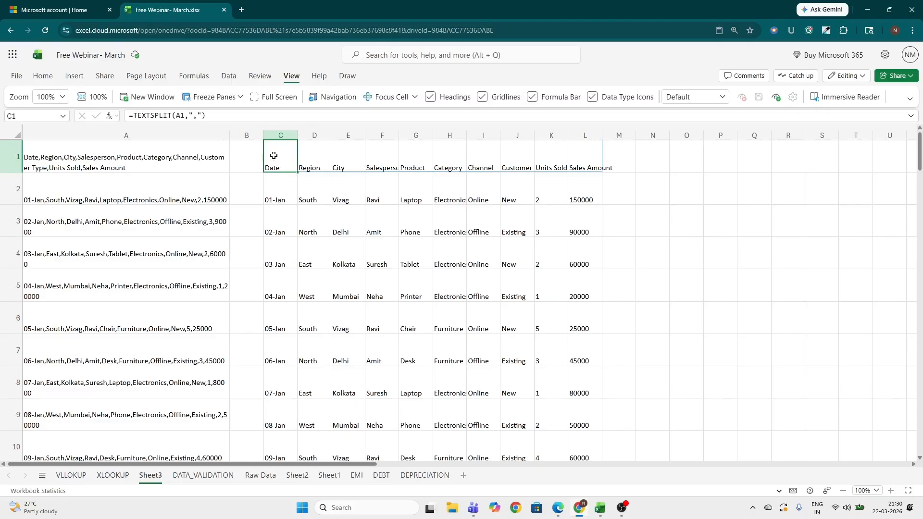
Clear the split data and its formulas from the range C1:L34.
key("ctrl+shift+Right")
key("ctrl+shift+Down")
key("Delete")
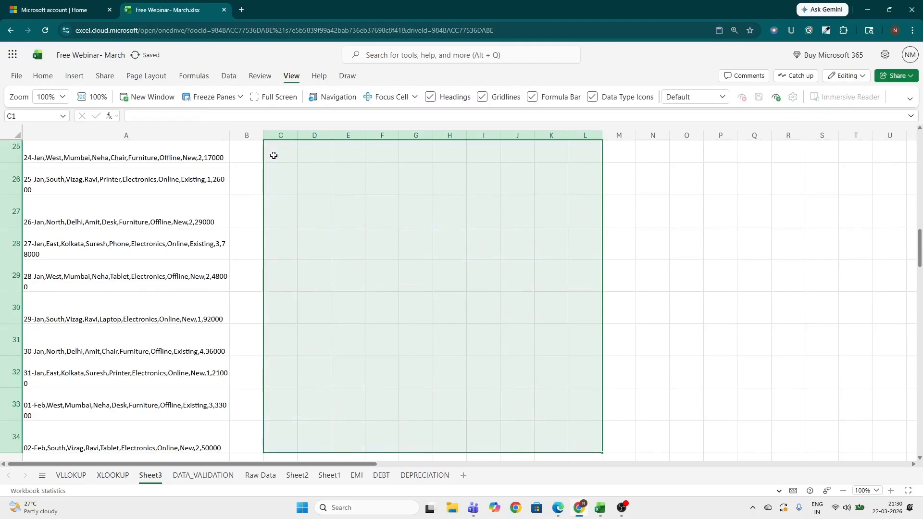
scroll(304, 239, "up", 10)
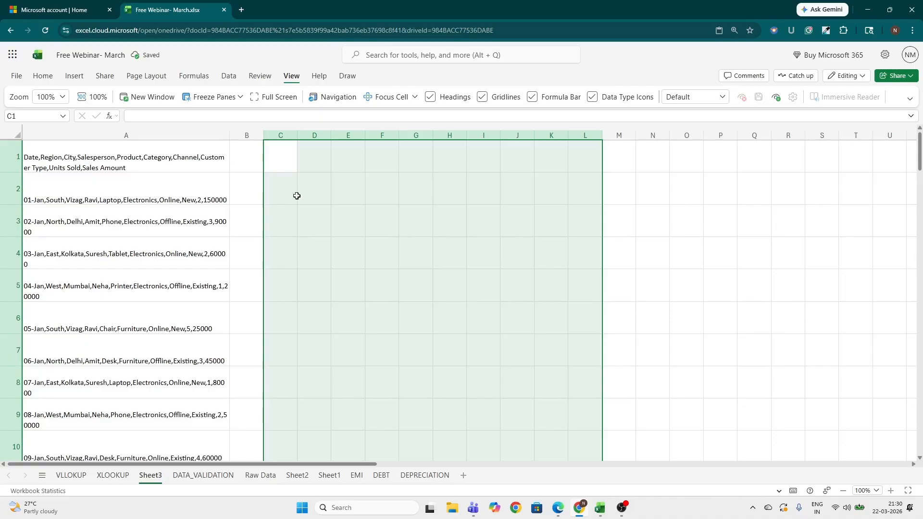
Enter the formula =TEXTSPLIT(A1,",") in cell B1 to split the header text at each comma.
left_click(246, 147)
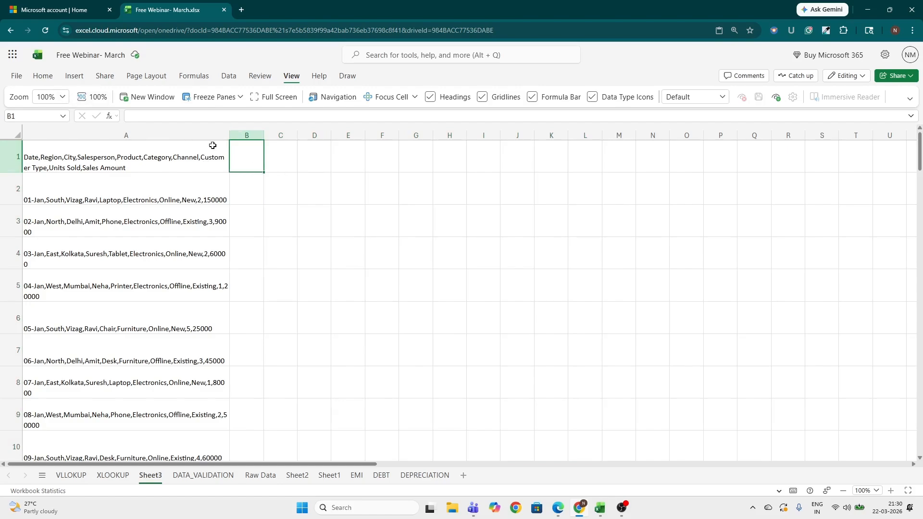
type("=")
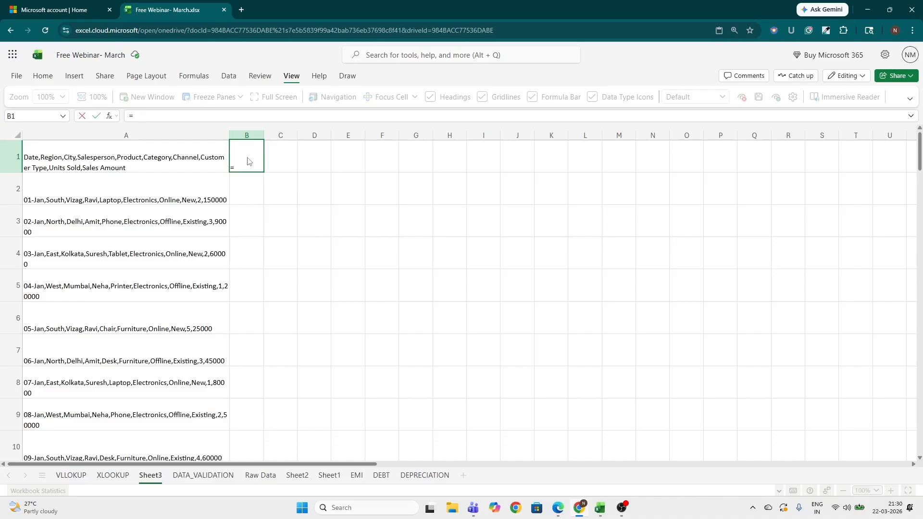
type("text")
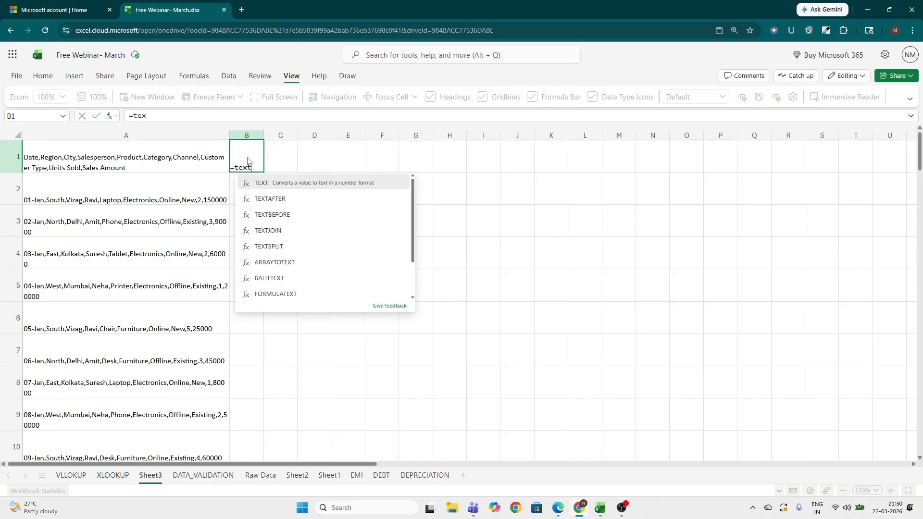
type("spli")
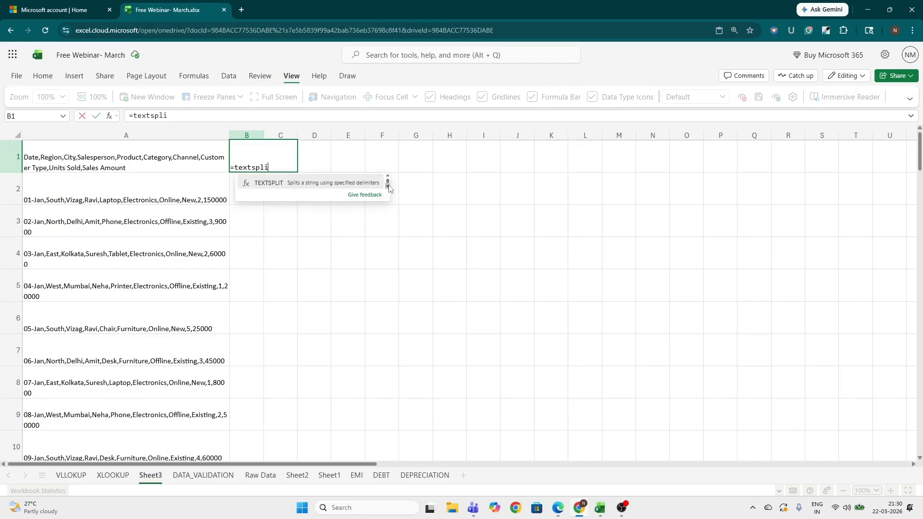
left_click(268, 183)
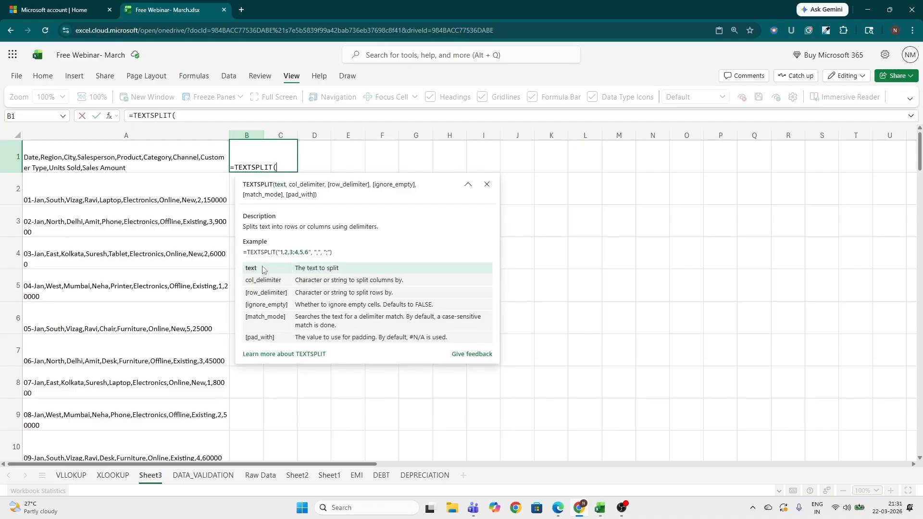
left_click(168, 154)
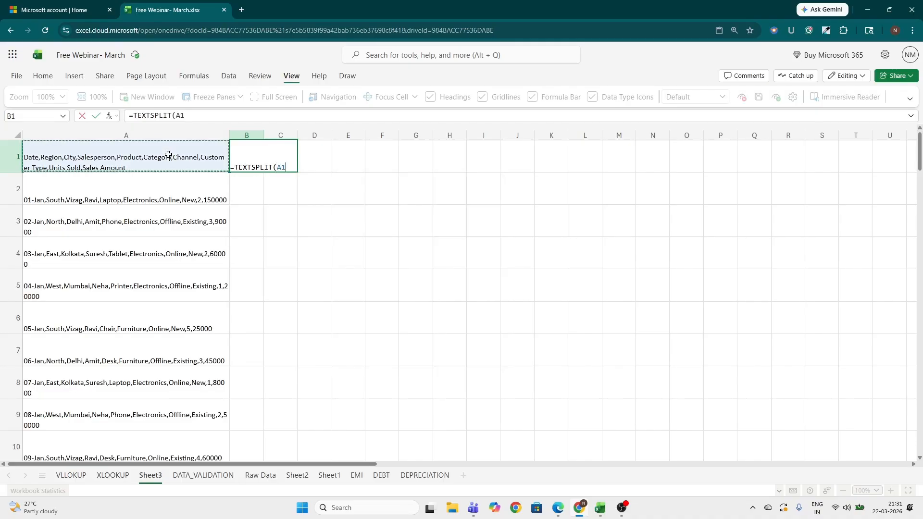
type(",")
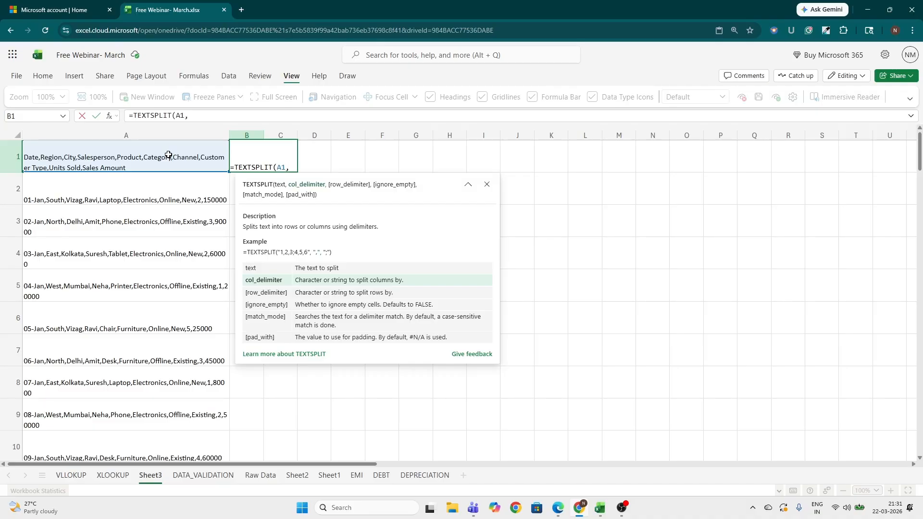
type(",\")")
key("Return")
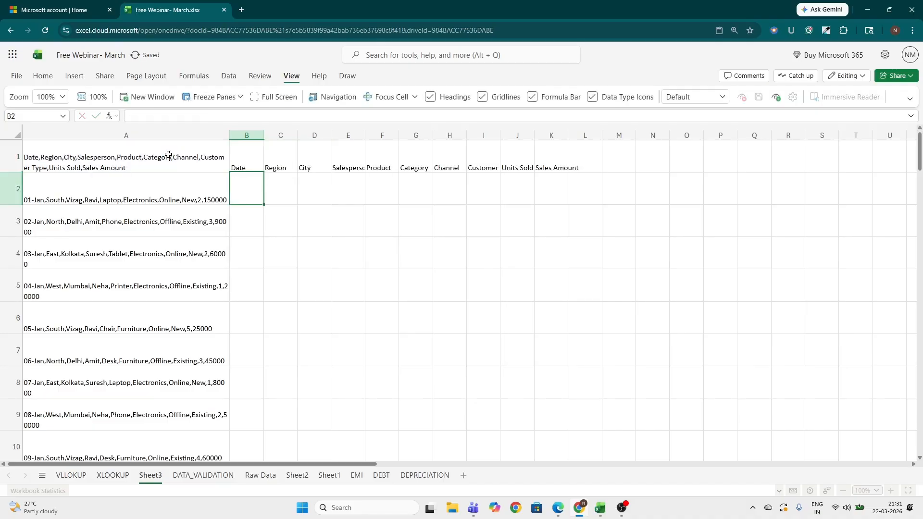
Examine the split header cells across row 1, from column B through the Units Sold column and back.
key("Up")
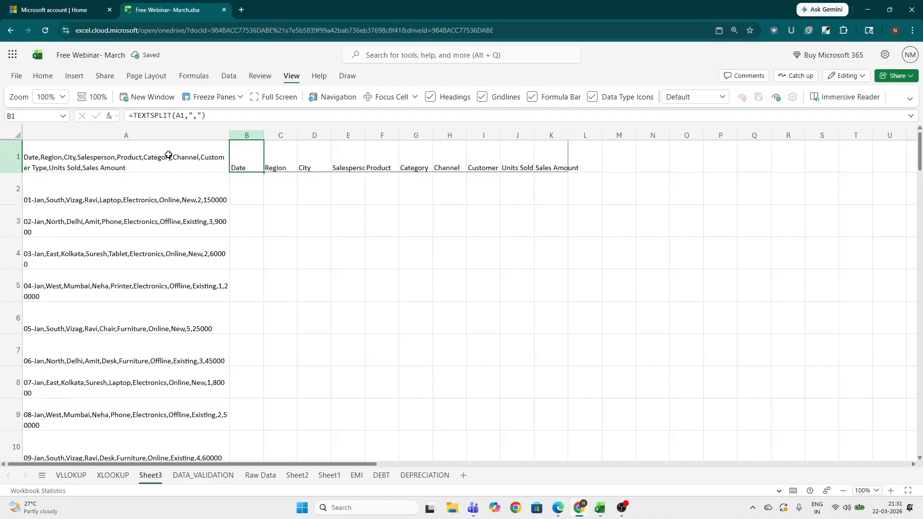
key("Right")
key("Right")
key("Right")
key("Right")
key("Right")
key("Right")
key("Right")
key("Right")
key("Left")
key("Left")
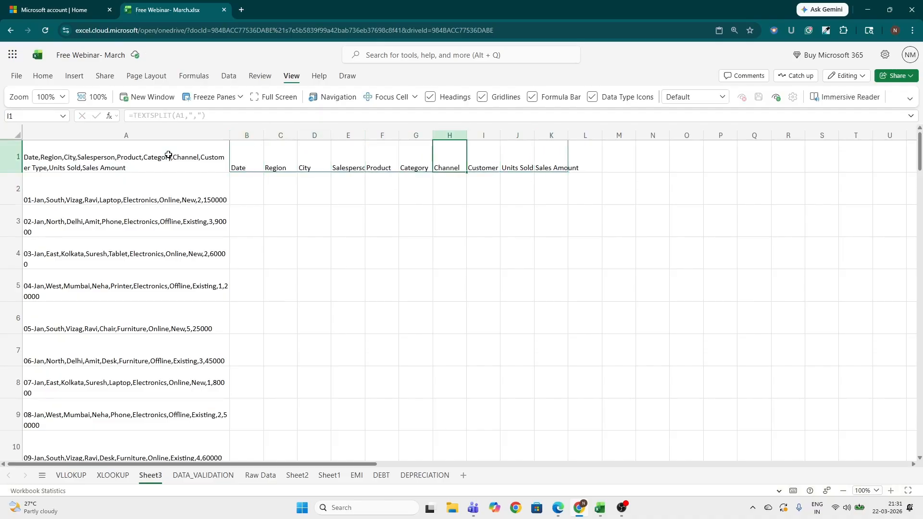
key("Left")
key("Left")
key("Left")
key("Left")
key("Left")
key("Left")
Copy the TEXTSPLIT formula from B1 down through B81 and check the last data row.
key("ctrl+c")
key("Left")
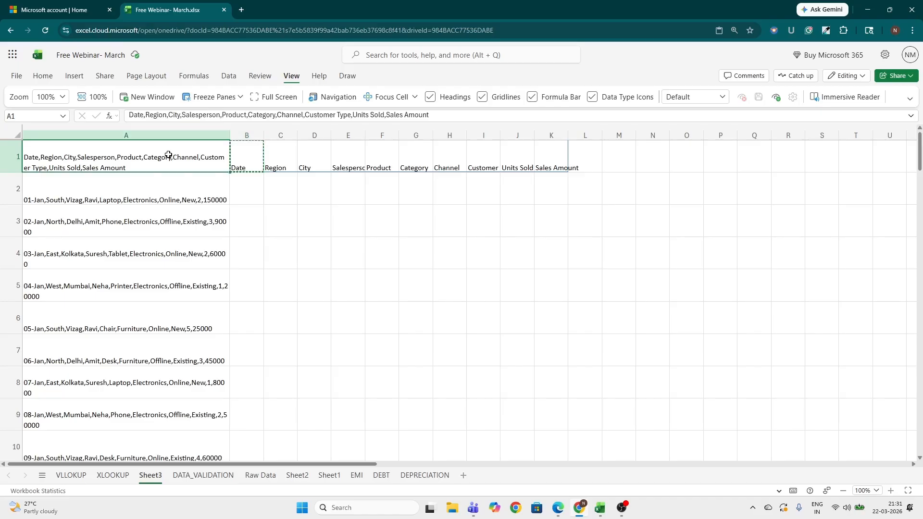
key("ctrl+Down")
key("Right")
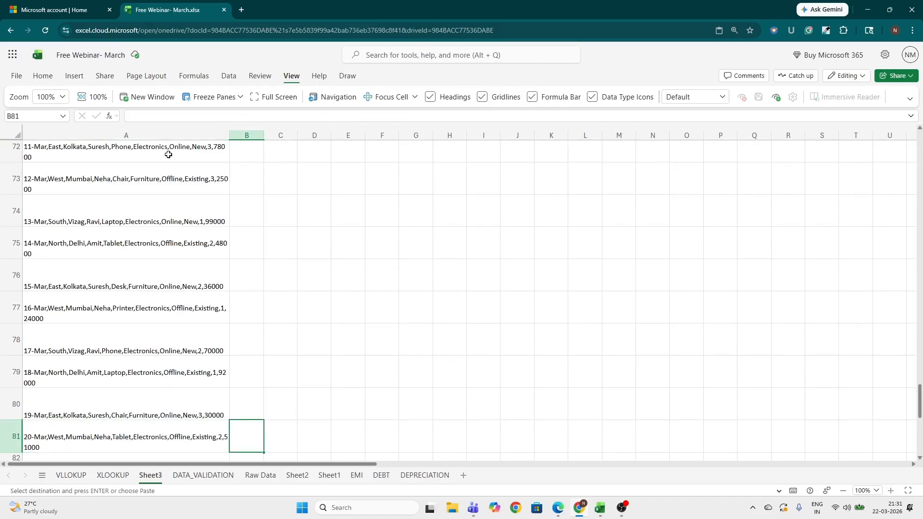
key("ctrl+shift+Up")
key("ctrl+v")
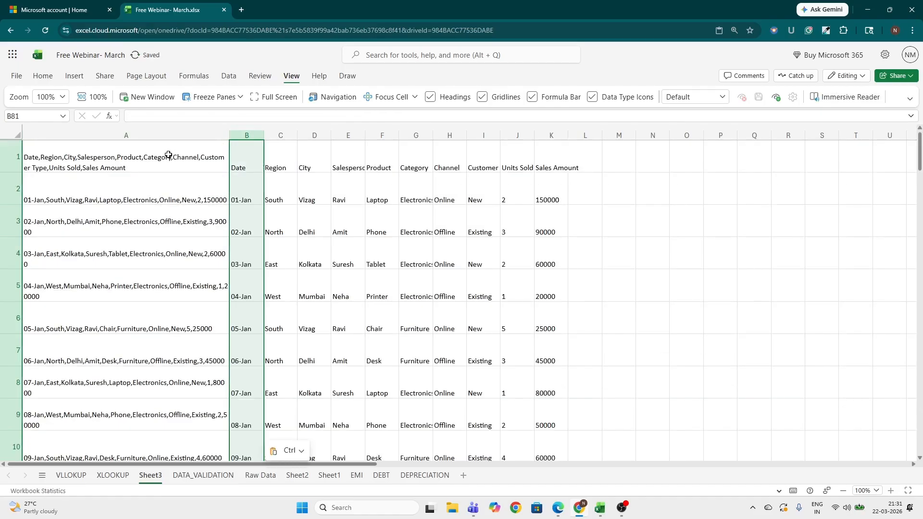
key("Down")
key("Down")
key("Up")
key("Up")
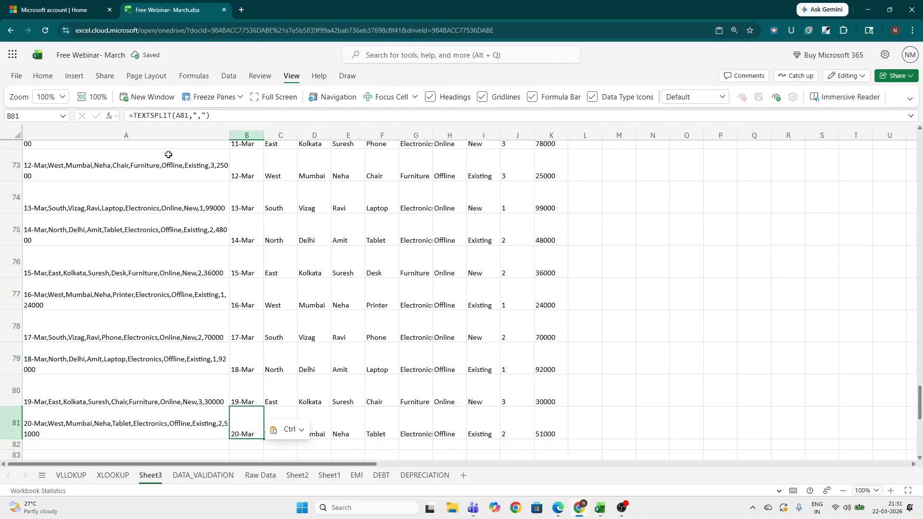
key("Left")
key("Right")
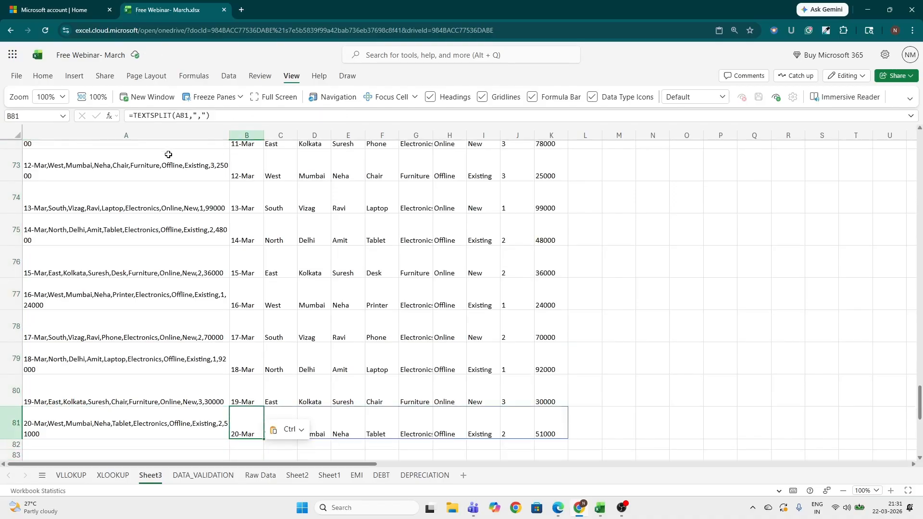
Undo the last paste of the TEXTSPLIT formula down column B and return to the first rows.
key("ctrl+z")
key("Up")
key("ctrl+Up")
key("Down")
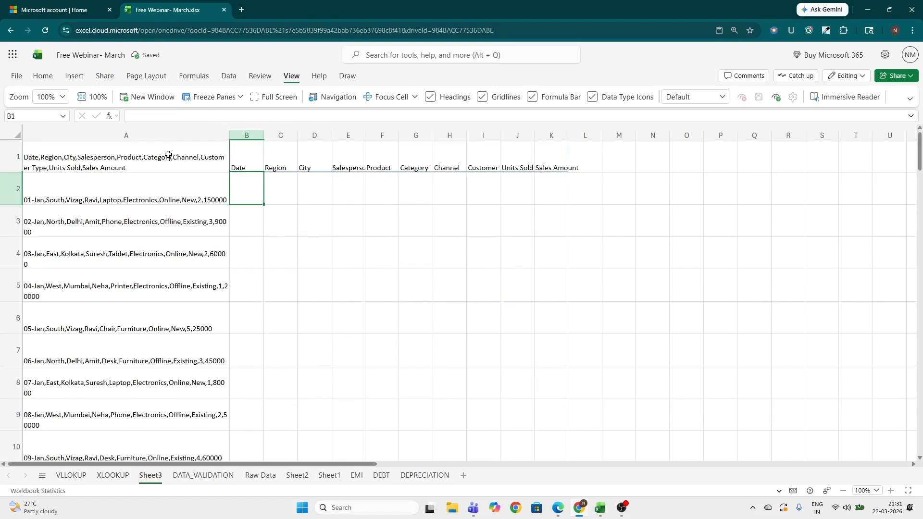
Try copying the TEXTSPLIT formula from B1 over the range B1:B81, and undo the paste.
key("Up")
key("ctrl+c")
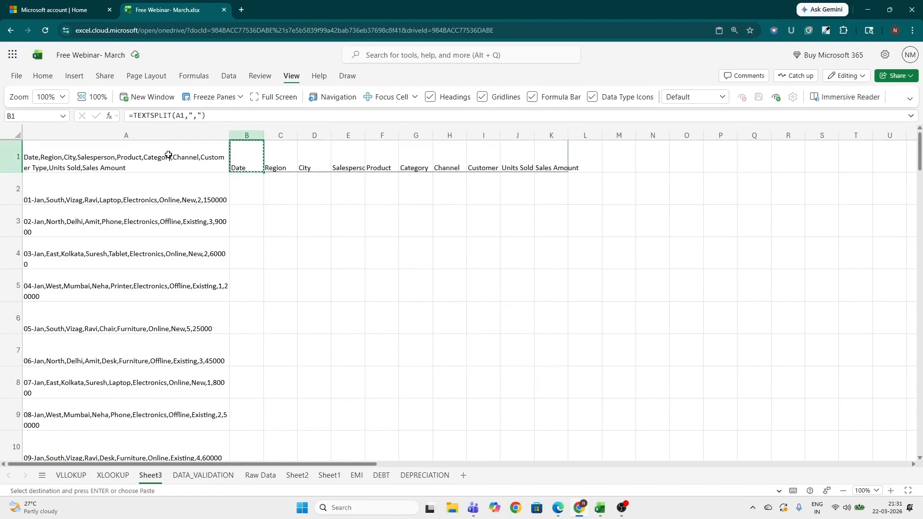
key("Left")
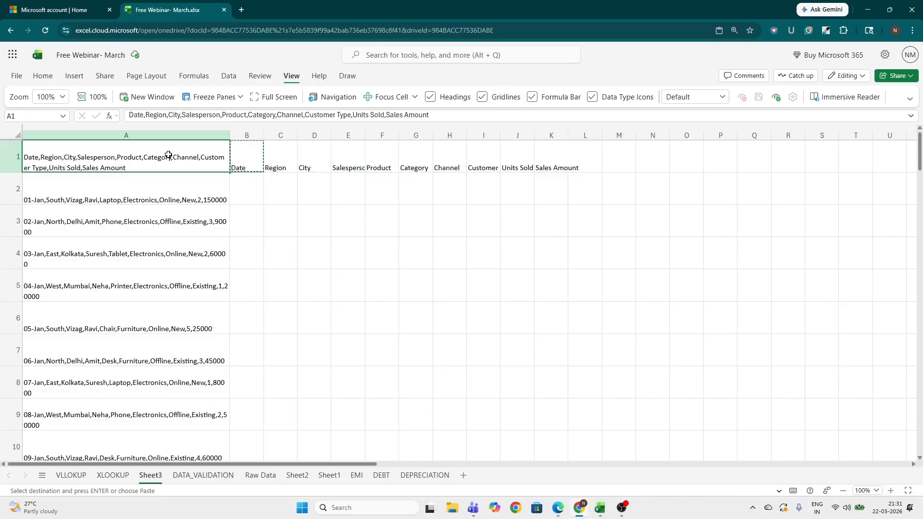
key("ctrl+Down")
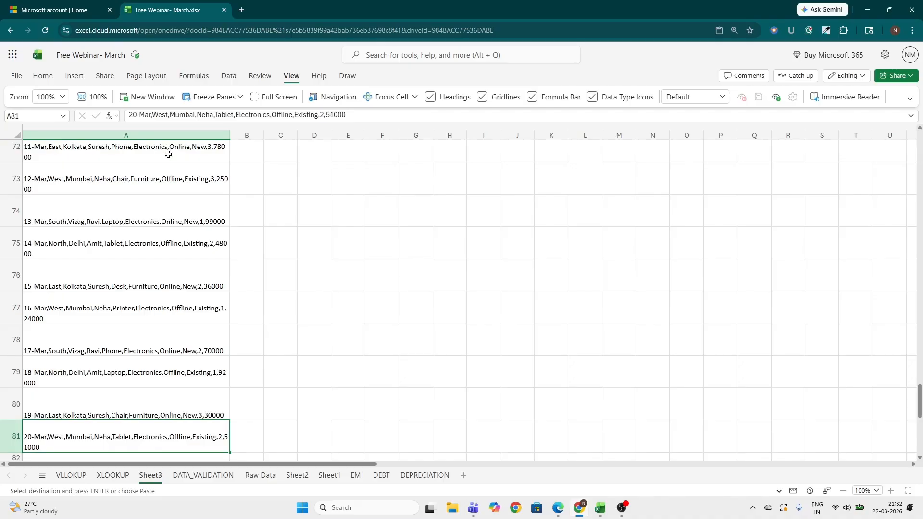
key("Right")
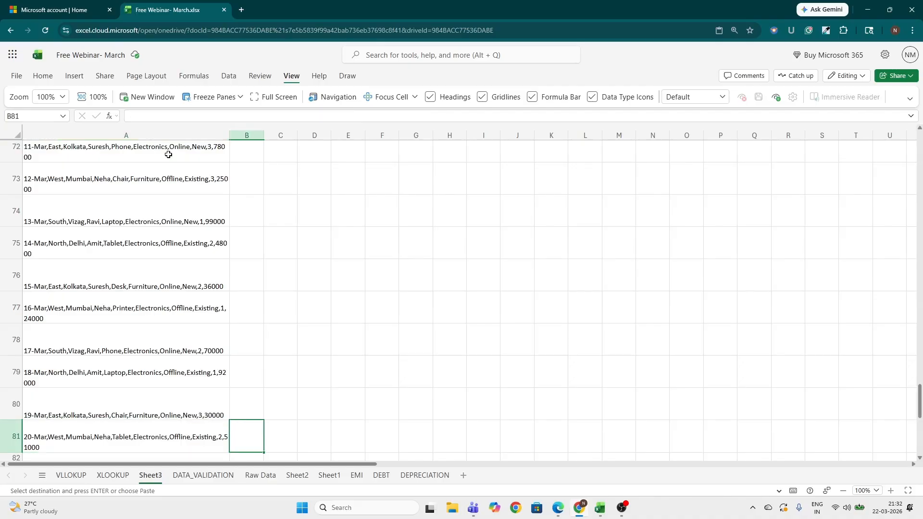
key("ctrl+shift+Up")
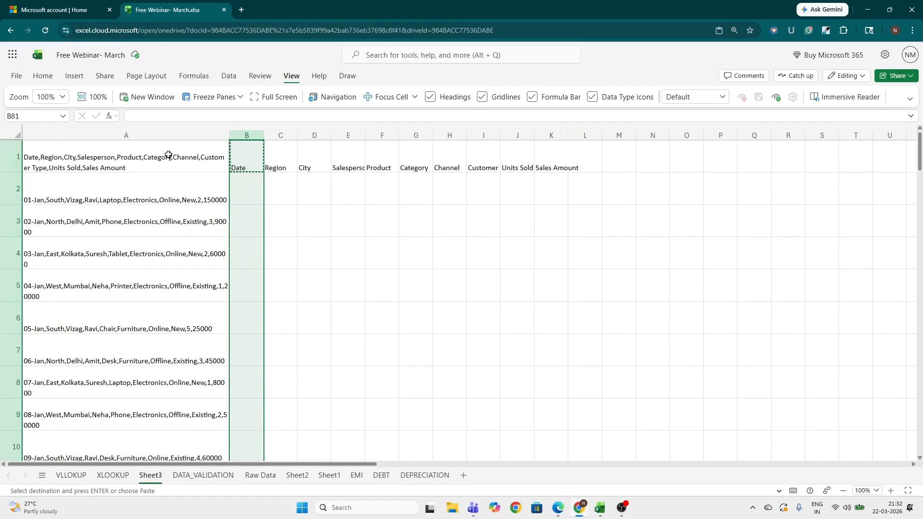
key("ctrl+v")
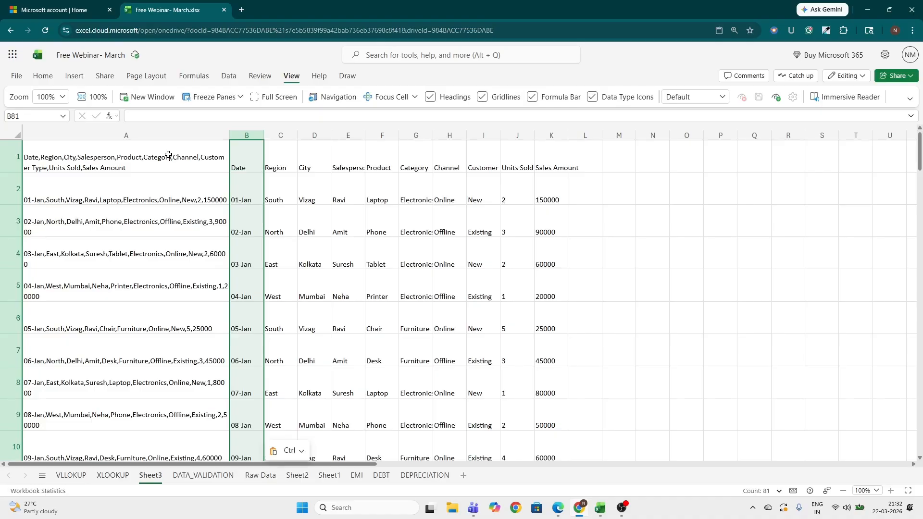
key("ctrl+z")
key("ctrl+Up")
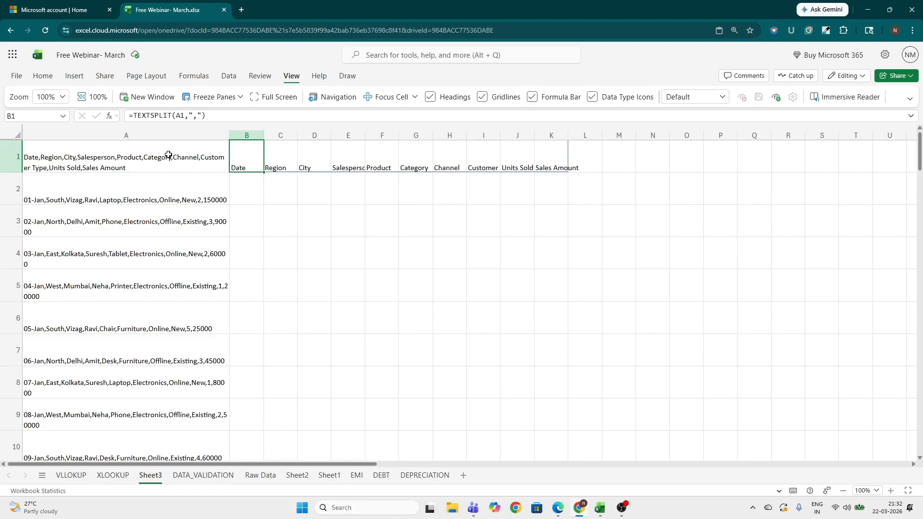
Copy the TEXTSPLIT formula from B1 down column B through row 81.
key("ctrl+c")
key("ctrl+v")
key("Escape")
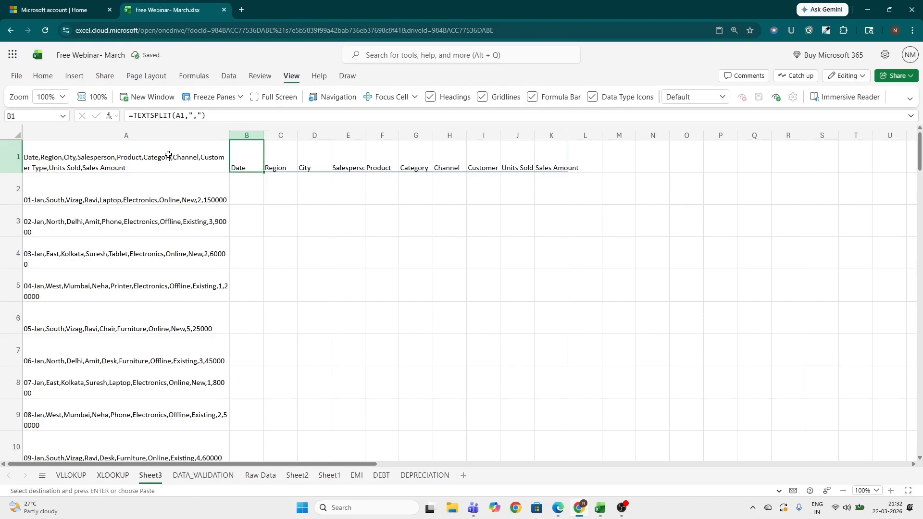
left_click(168, 155)
key("ctrl+c")
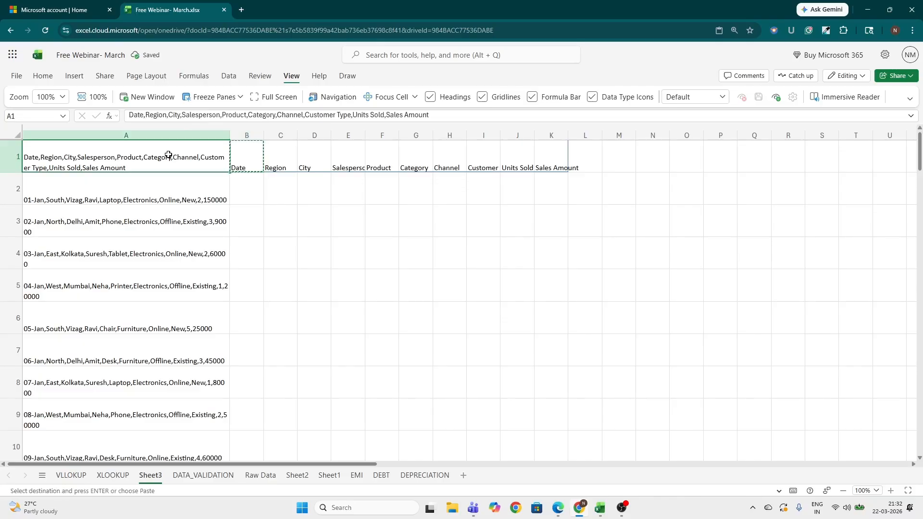
key("ctrl+Down")
key("Right")
key("ctrl+shift+Up")
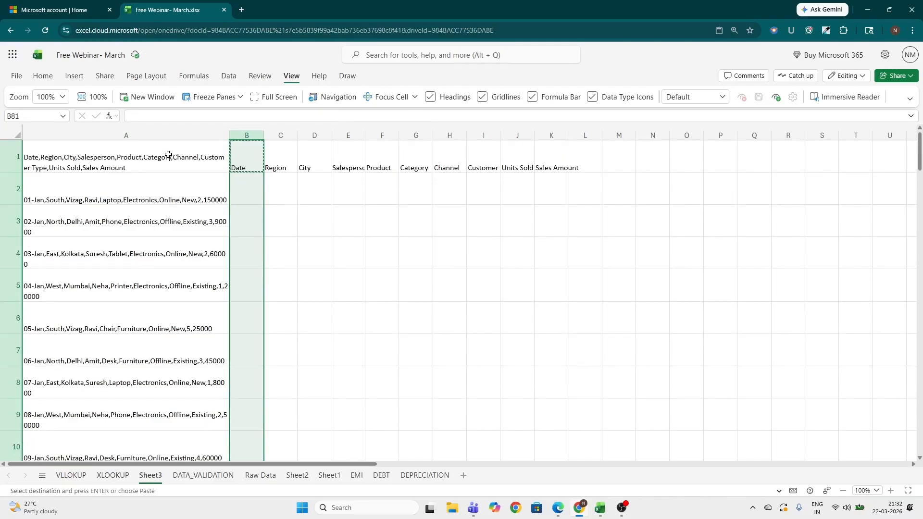
key("ctrl+v")
Examine the split records beside the raw data, from the header row to the last data rows.
key("Up")
key("Up")
key("Up")
key("Up")
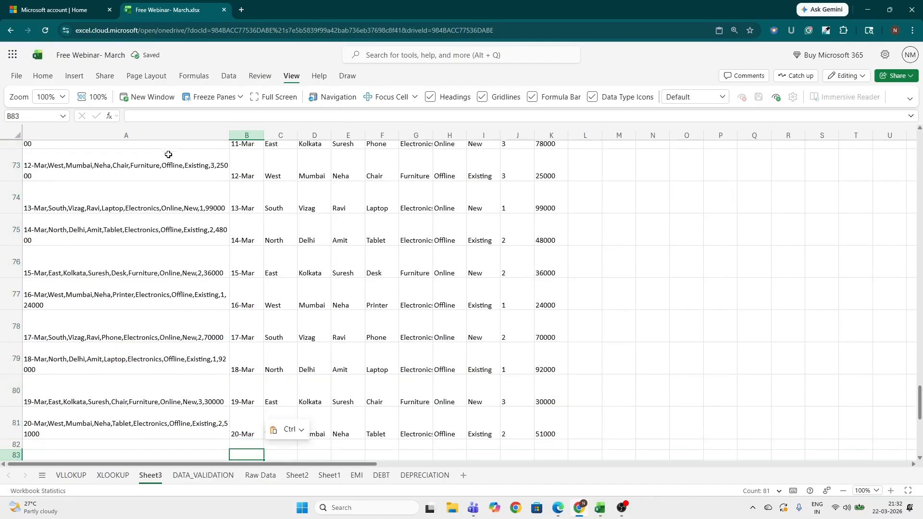
key("ctrl+Up")
key("Down")
key("Down")
key("Down")
key("Down")
key("Down")
key("Down")
key("Down")
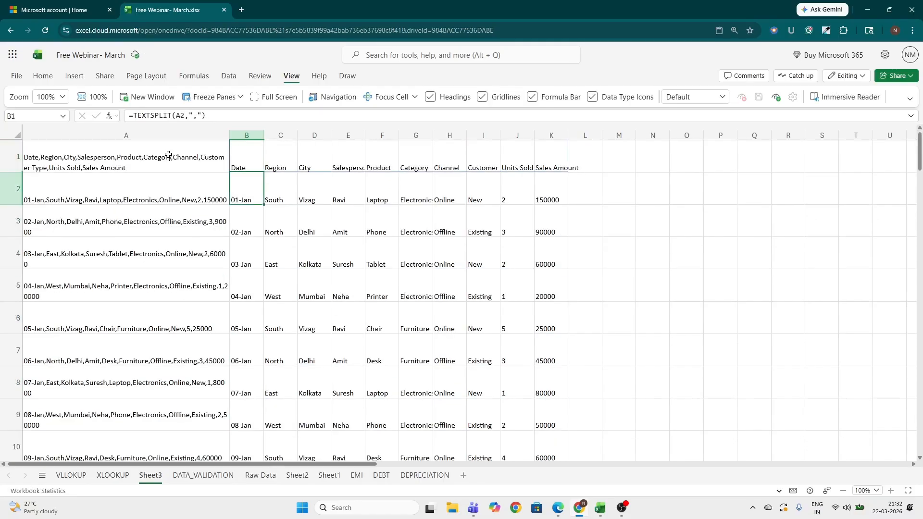
key("ctrl+Down")
key("Up")
key("Up")
key("Up")
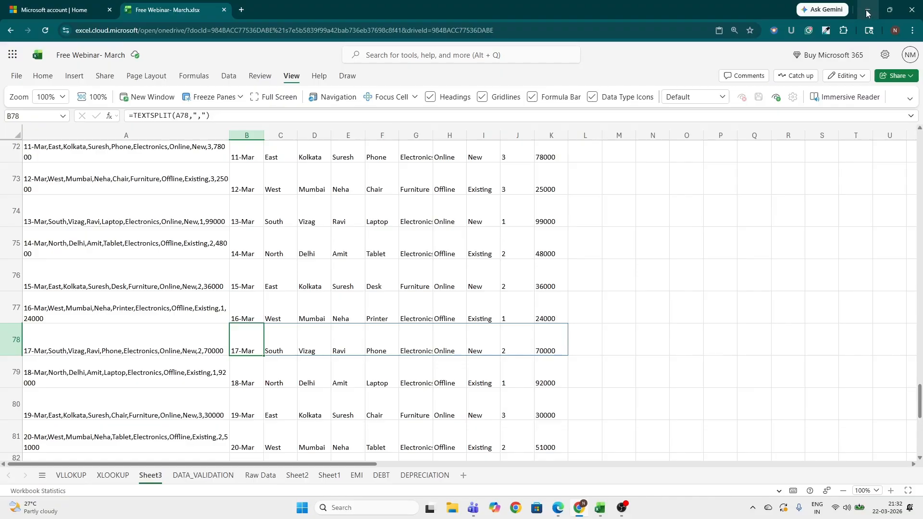
Switch to the desktop Excel workbook and review the split sales records on Sheet2 from header to last row.
left_click(867, 13)
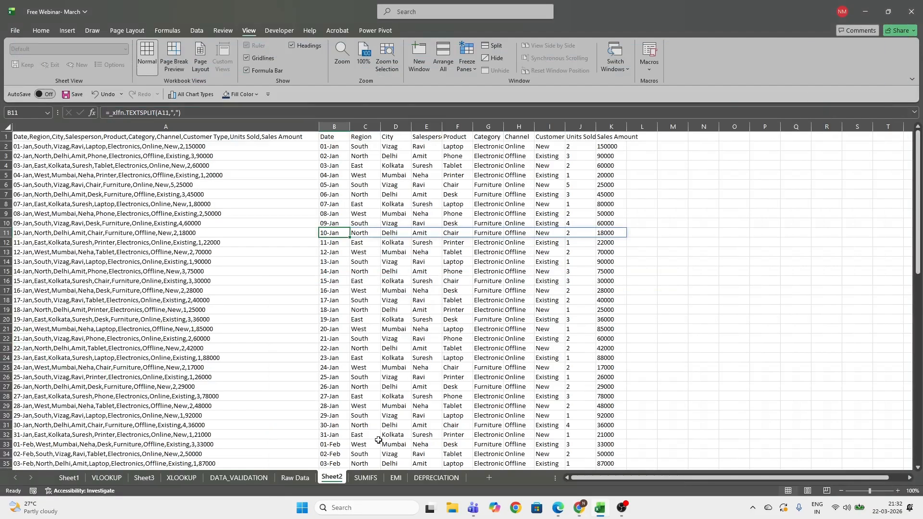
left_click(367, 478)
scroll(405, 358, "up", 20)
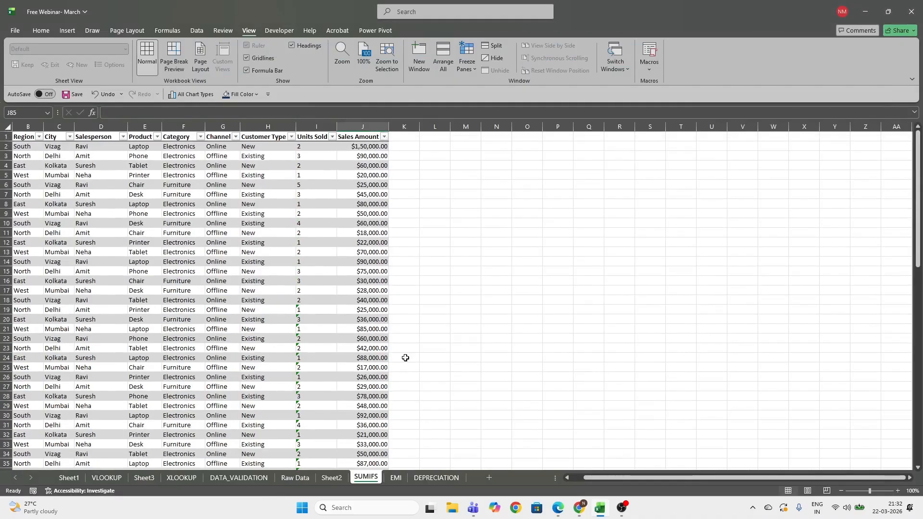
left_click(331, 478)
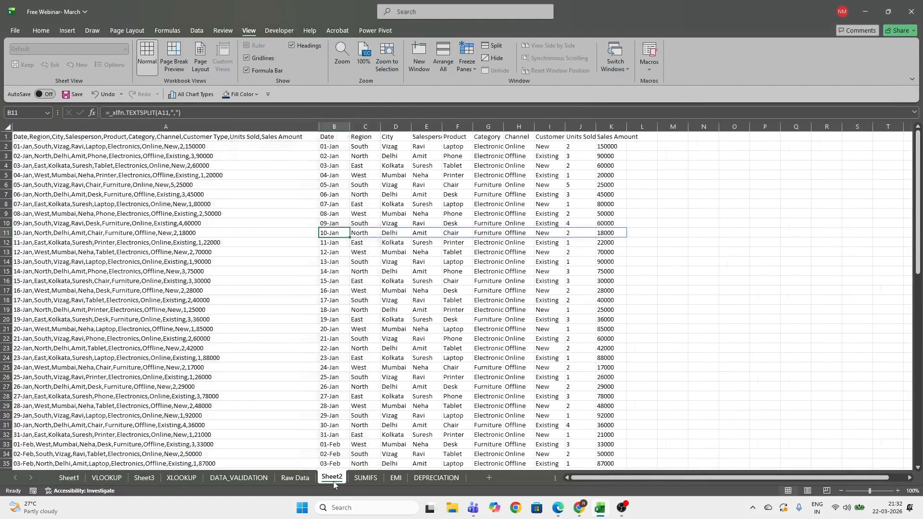
left_click_drag(335, 137, 619, 382)
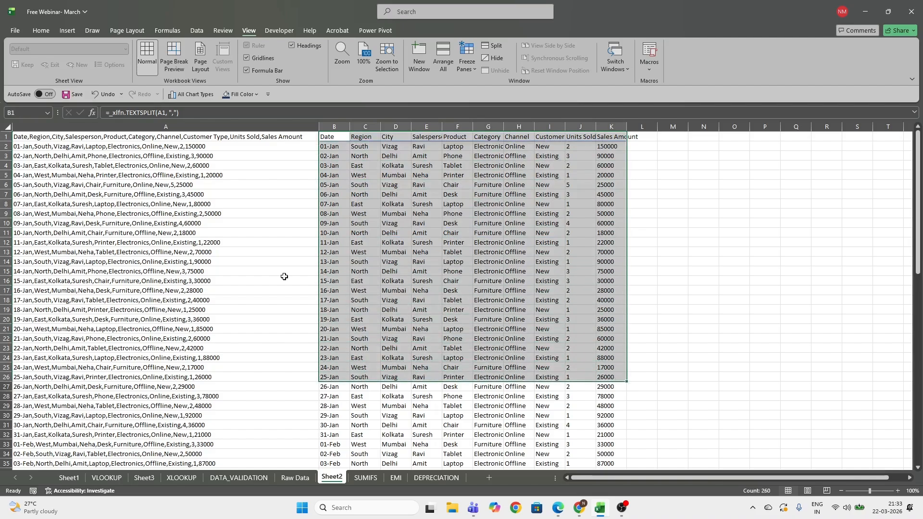
left_click(338, 253)
scroll(440, 257, "down", 20)
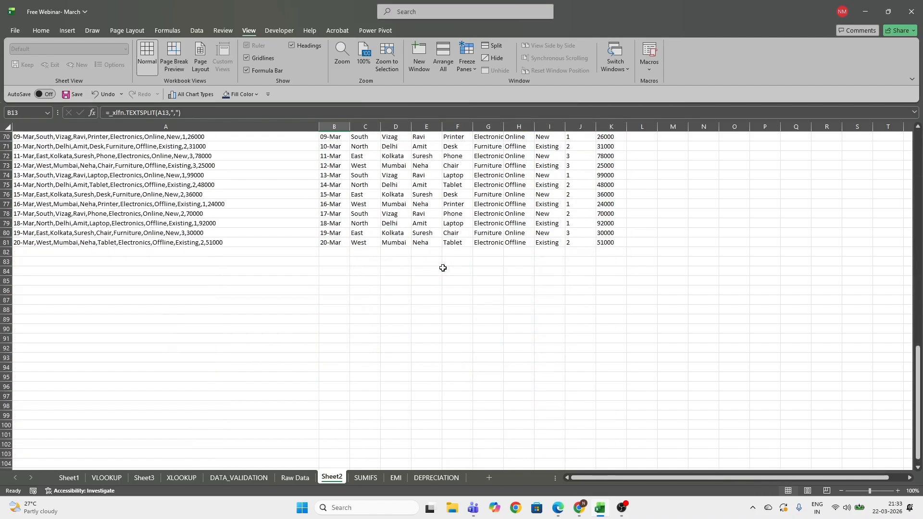
scroll(442, 267, "up", 20)
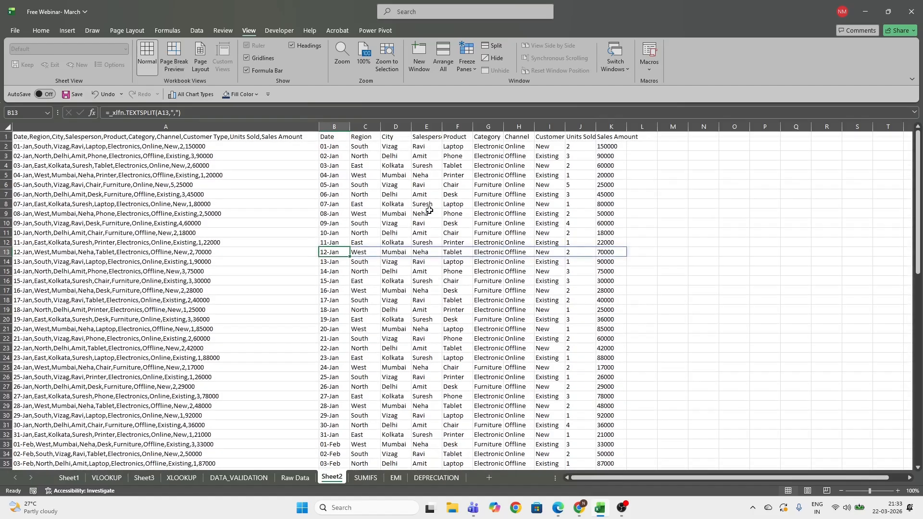
Examine the formatted sales table on the SUMIFS sheet and the yellow cells below it.
left_click(367, 477)
scroll(308, 348, "down", 17)
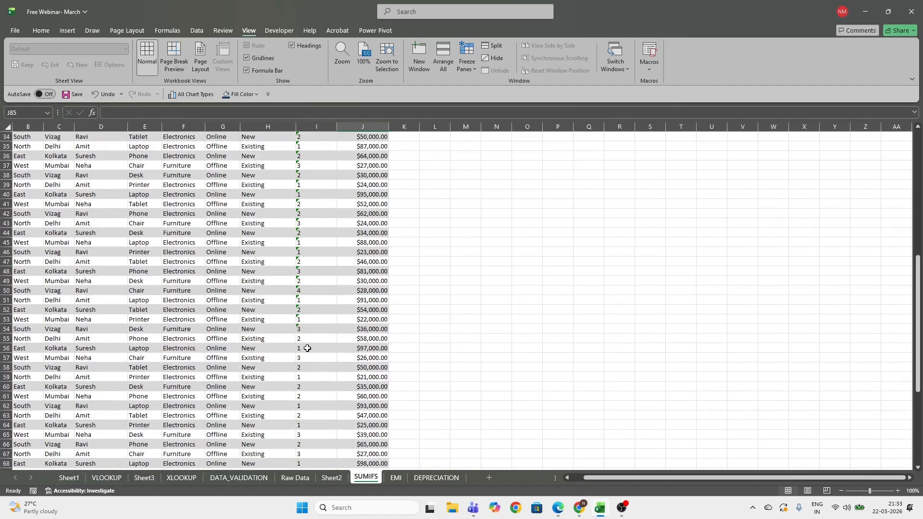
scroll(307, 348, "down", 5)
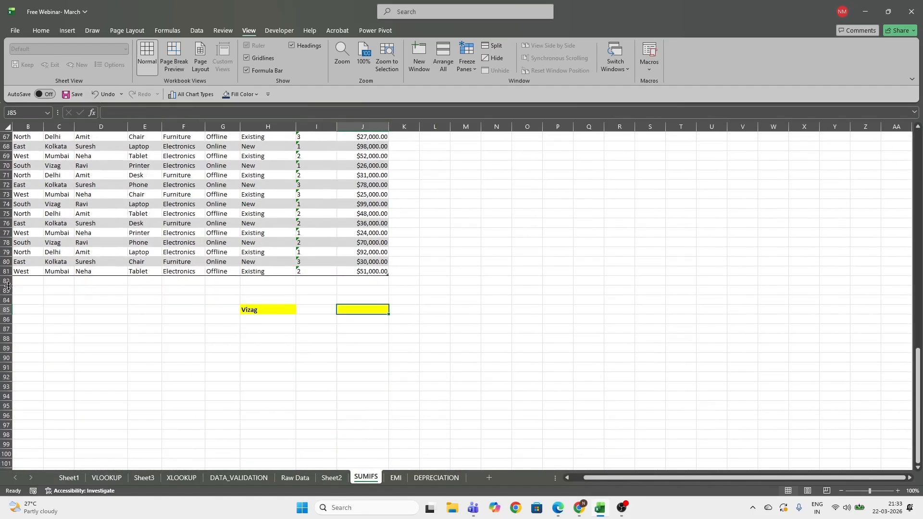
left_click(30, 282)
scroll(99, 300, "up", 20)
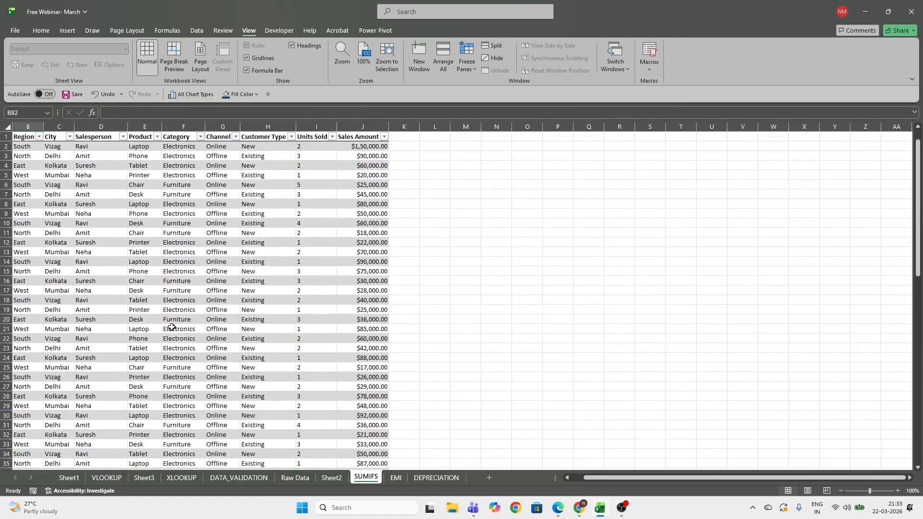
left_click_drag(22, 137, 377, 290)
scroll(295, 272, "down", 12)
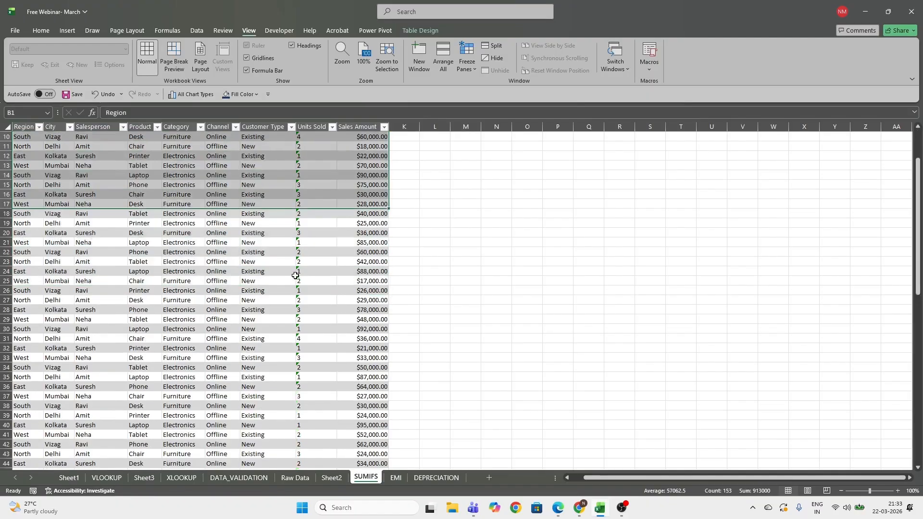
scroll(295, 275, "down", 10)
left_click(353, 242)
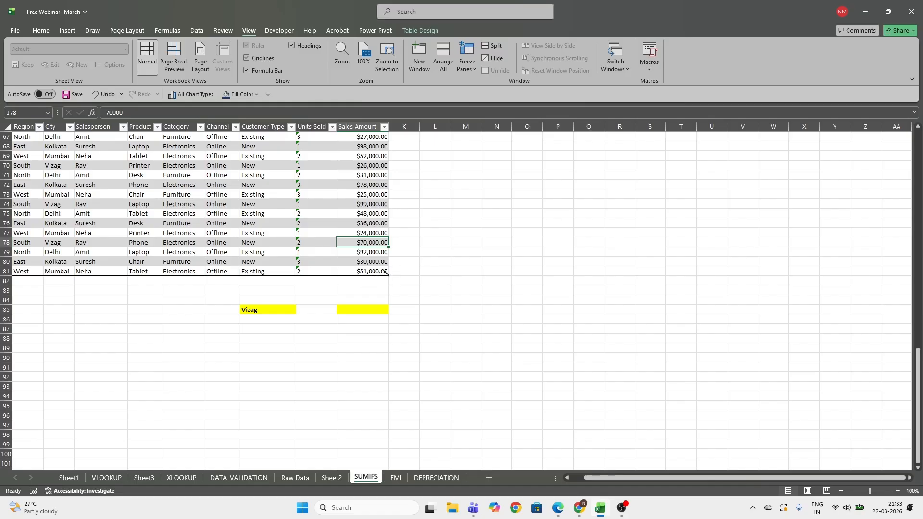
Set the SUMIFS sheet's zoom to 200% with the yellow cells in row 85 in view.
left_click(341, 54)
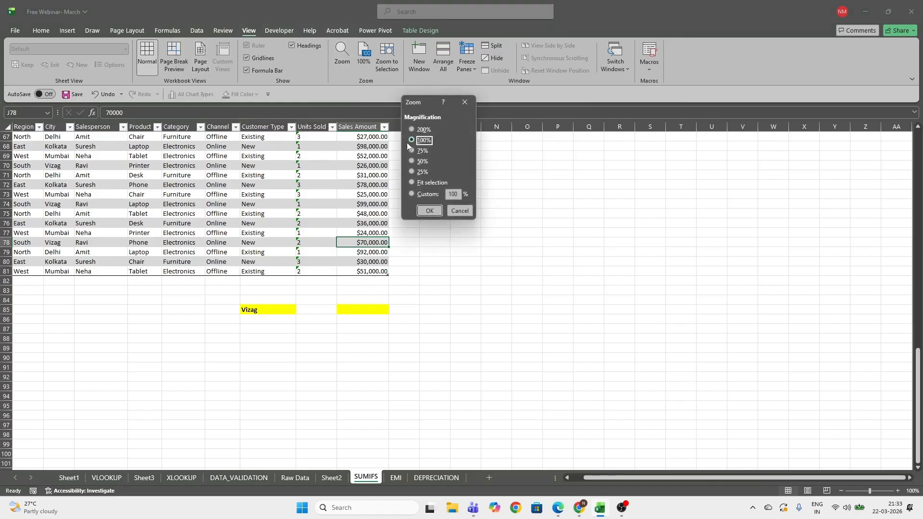
left_click(412, 129)
left_click(429, 211)
scroll(490, 279, "down", 1)
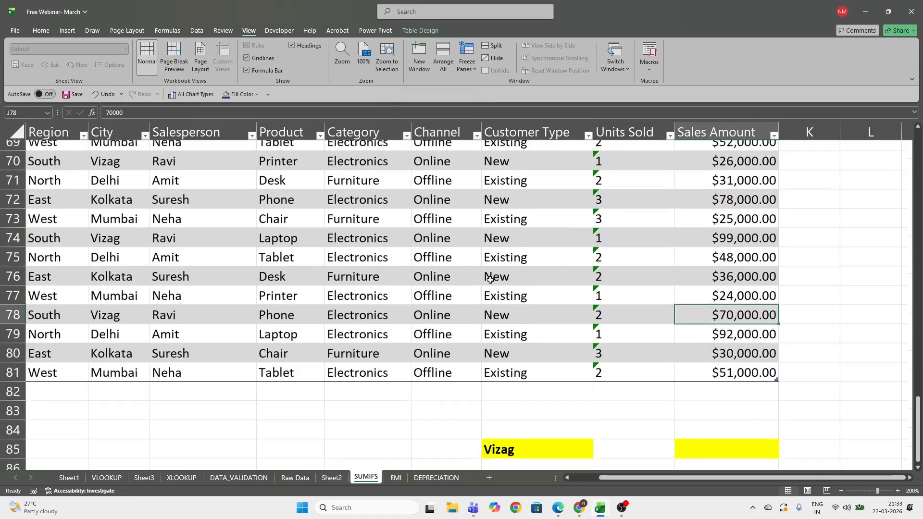
scroll(490, 279, "down", 2)
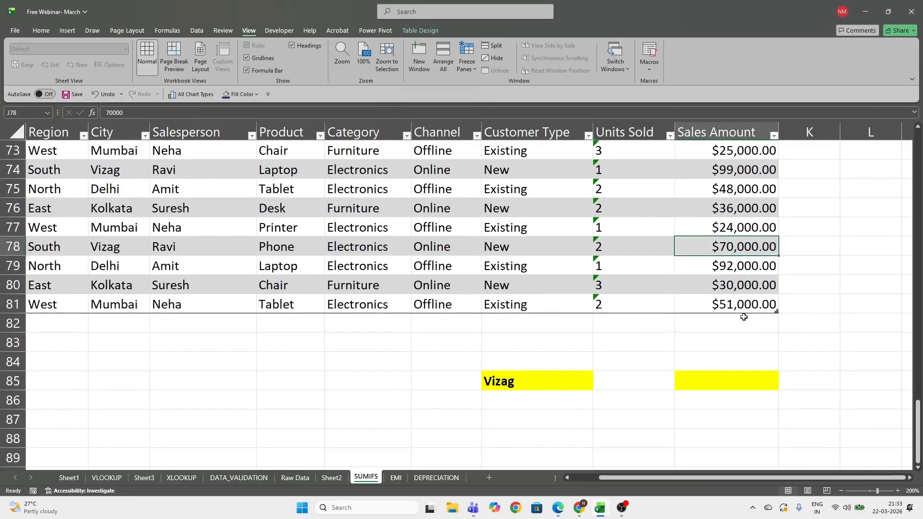
Try clearing the city from cell H85, check its drop-down list, and undo the deletion.
left_click(546, 387)
key("Delete")
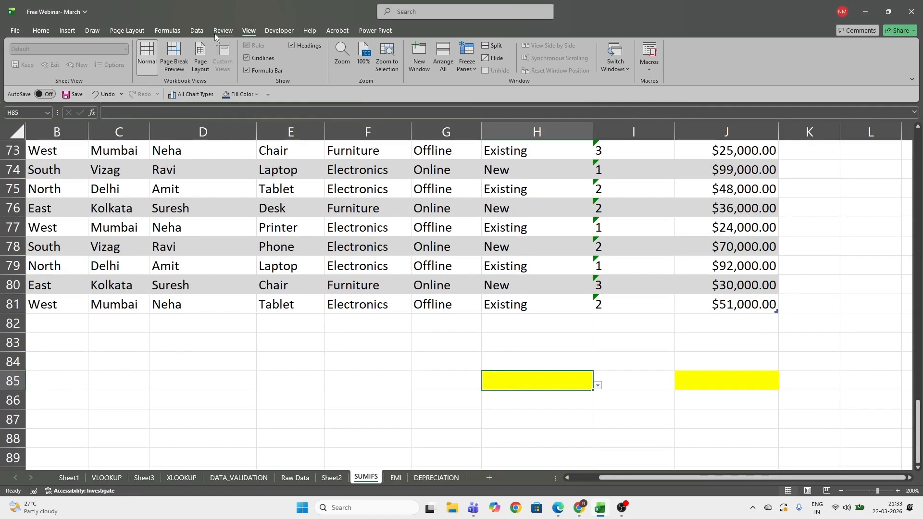
scroll(569, 379, "up", 3)
scroll(567, 378, "down", 3)
left_click(598, 385)
key("Escape")
key("ctrl+z")
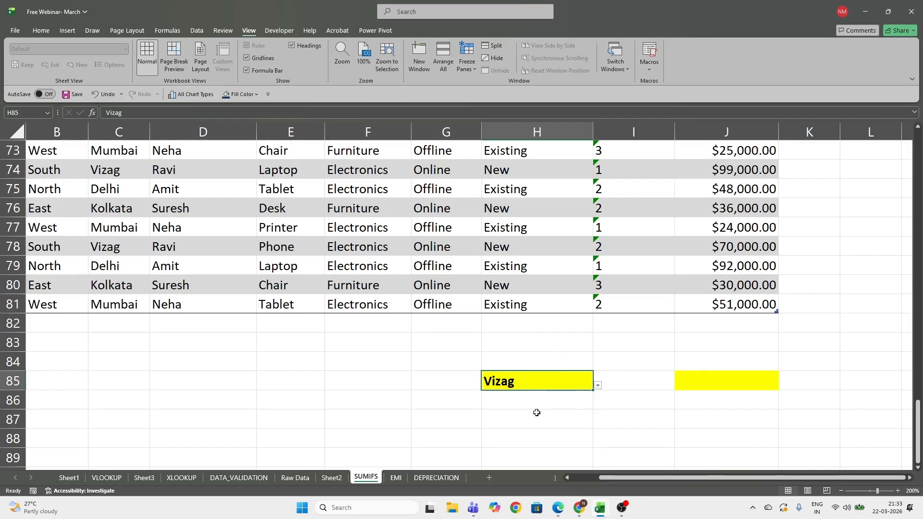
Clear all data validation settings from cell H85, removing its drop-down list.
left_click(200, 33)
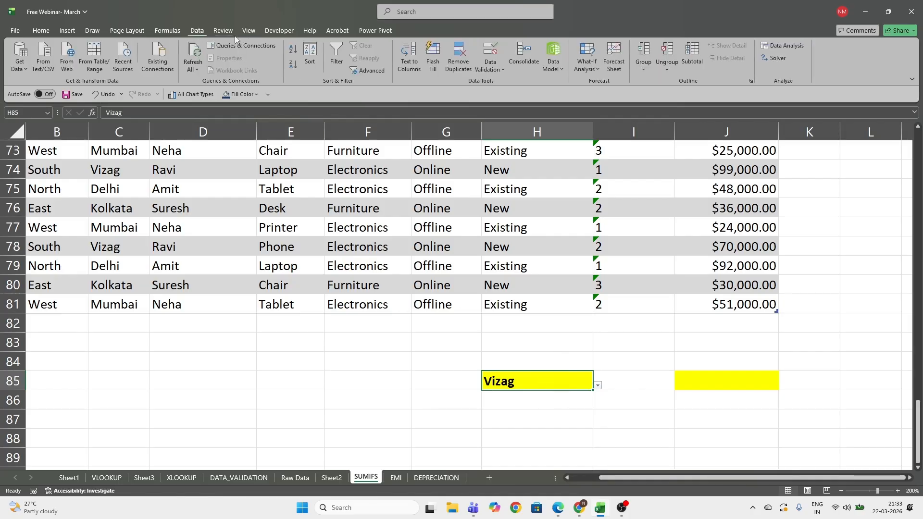
left_click(489, 57)
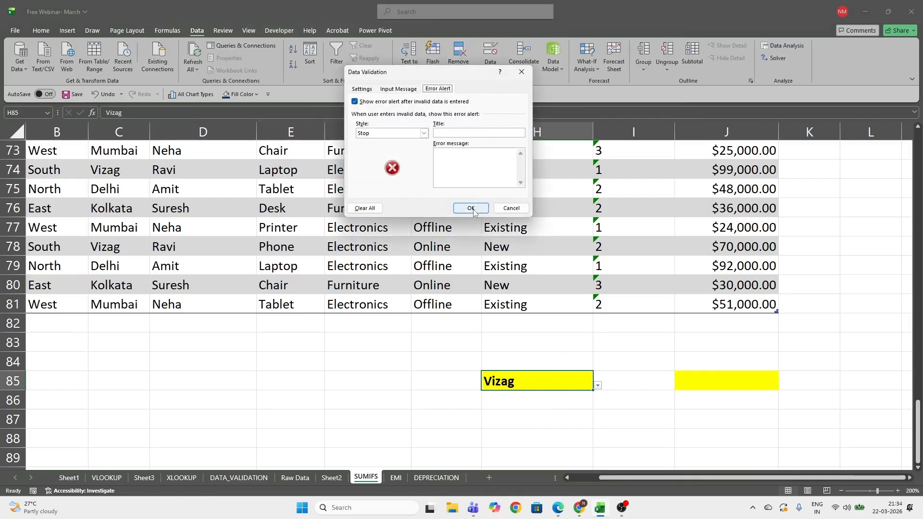
left_click(368, 88)
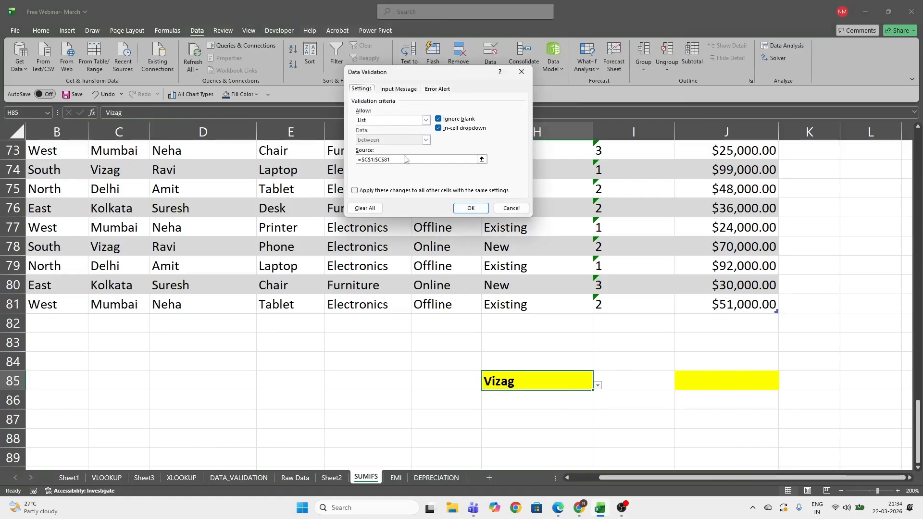
left_click(365, 208)
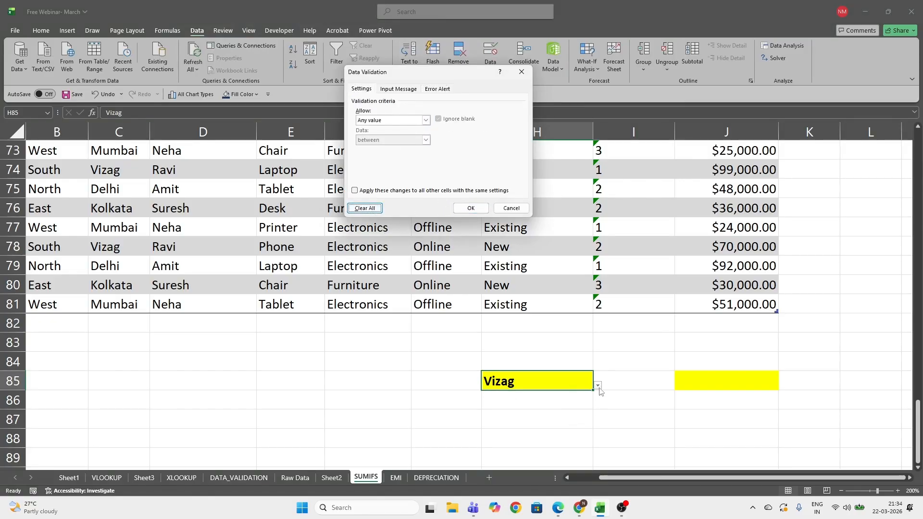
left_click(470, 208)
left_click(589, 401)
left_click(568, 381)
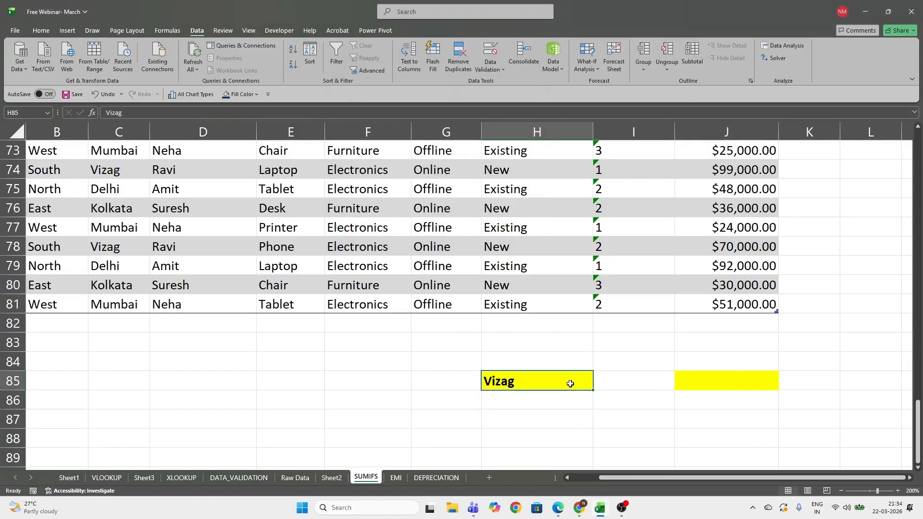
Clear the city from cell H85 and set its data validation to allow a list.
key("Delete")
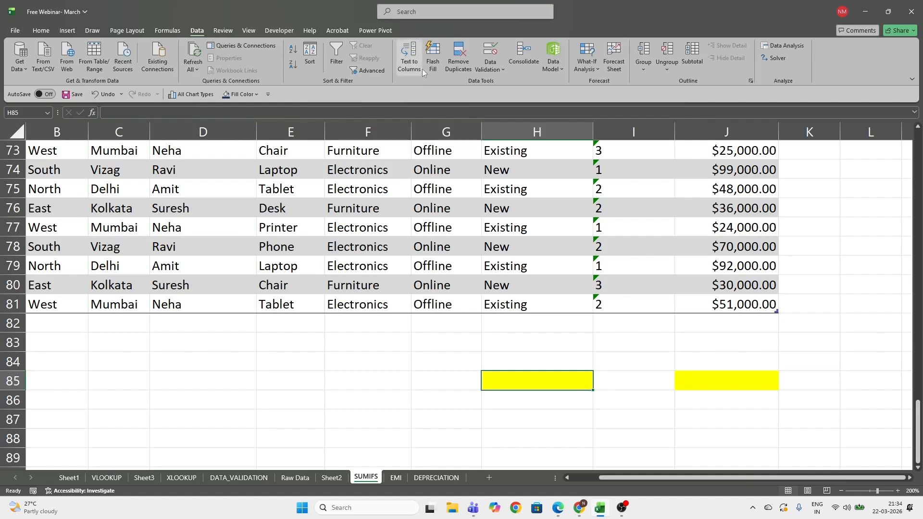
left_click(502, 71)
left_click(503, 83)
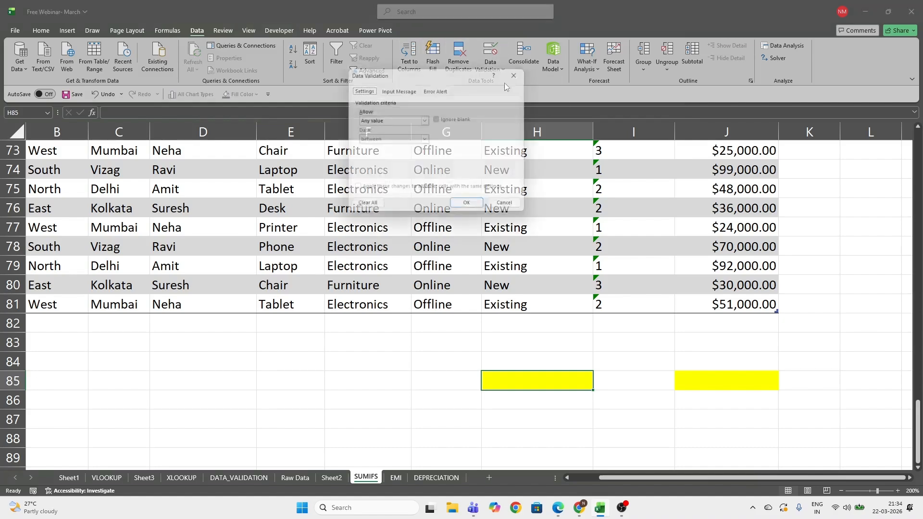
left_click(413, 122)
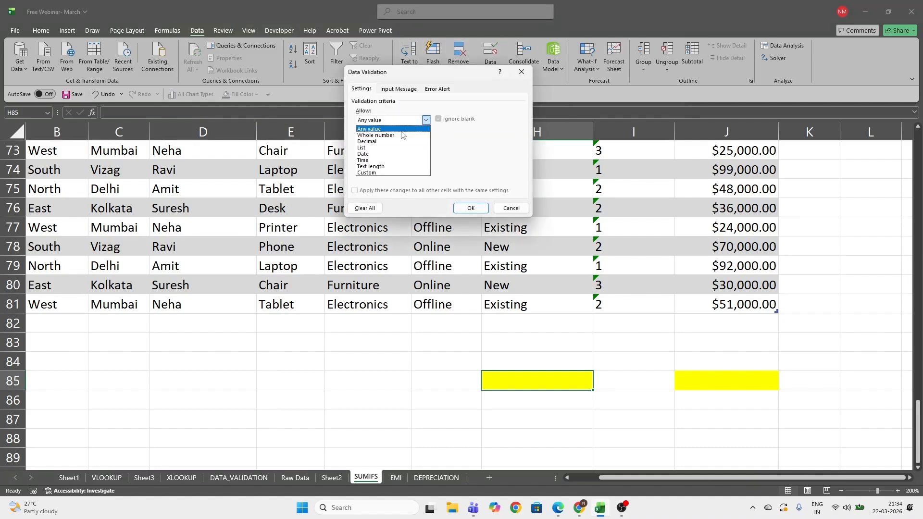
left_click(381, 148)
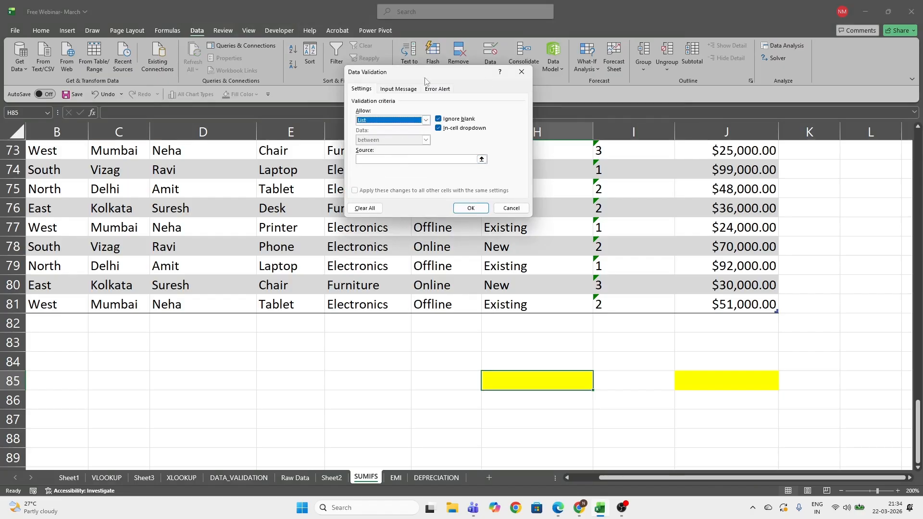
left_click(426, 120)
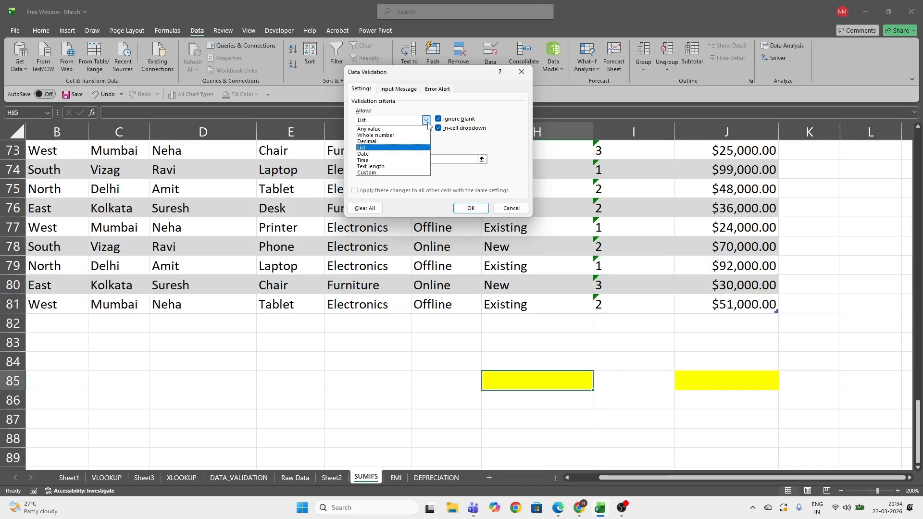
left_click(390, 149)
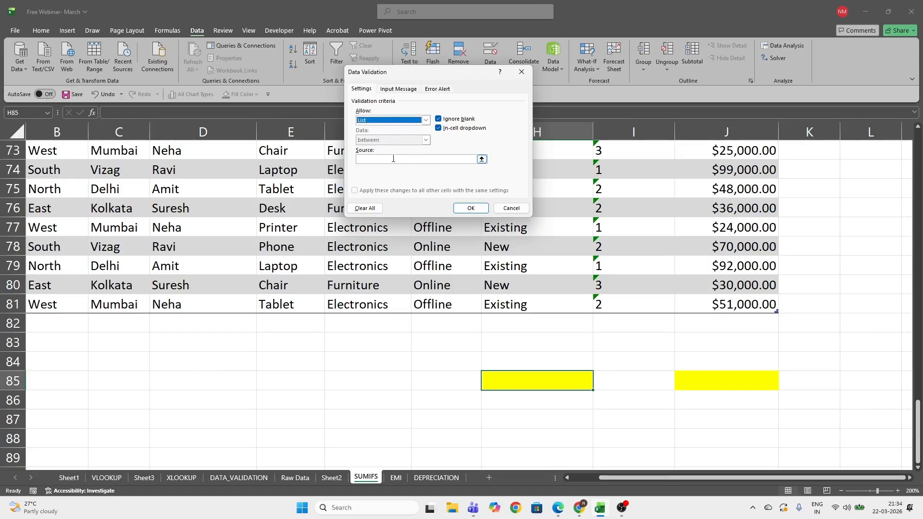
Use the table's City entries in C2:C81 as the source of H85's validation list and apply it.
left_click(378, 159)
scroll(323, 185, "up", 20)
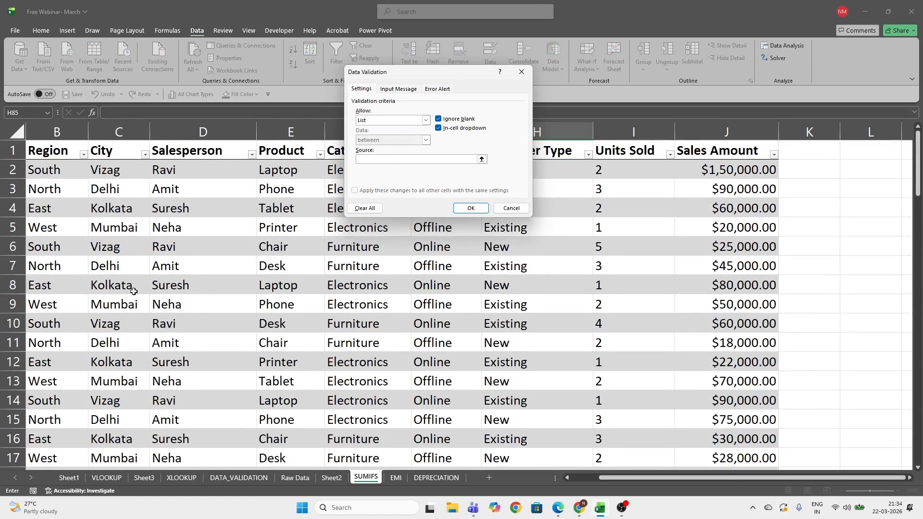
left_click(110, 171)
key("ctrl+shift+Down")
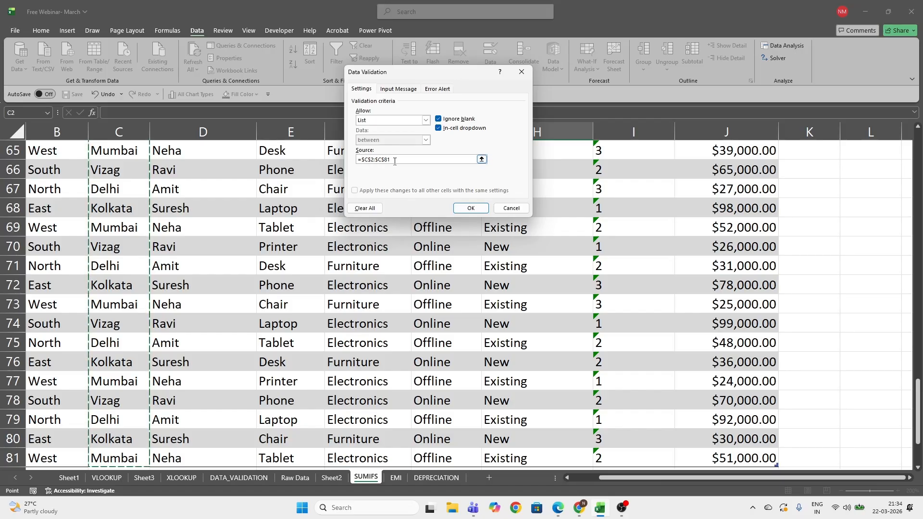
left_click(470, 208)
Try the new city drop-down in cell H85, leaving Kolkata as the selected city.
scroll(497, 285, "down", 3)
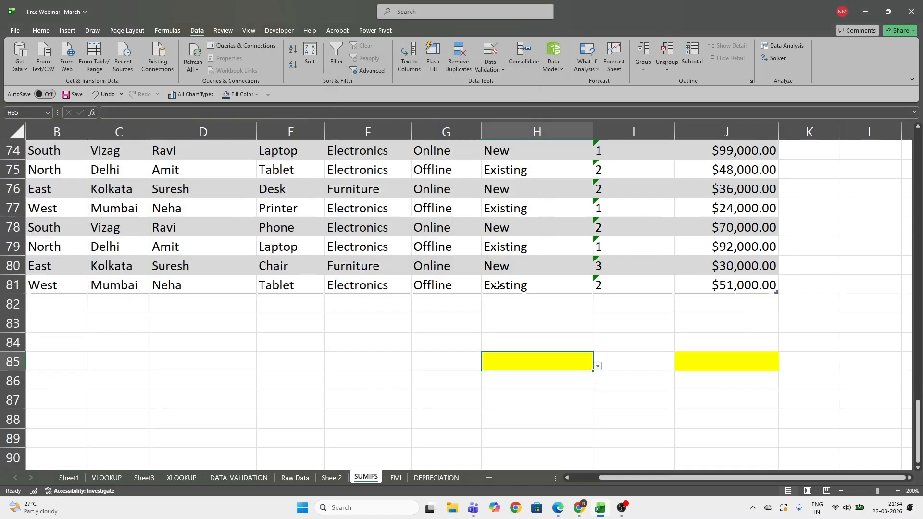
scroll(497, 285, "down", 2)
left_click(598, 250)
left_click(523, 291)
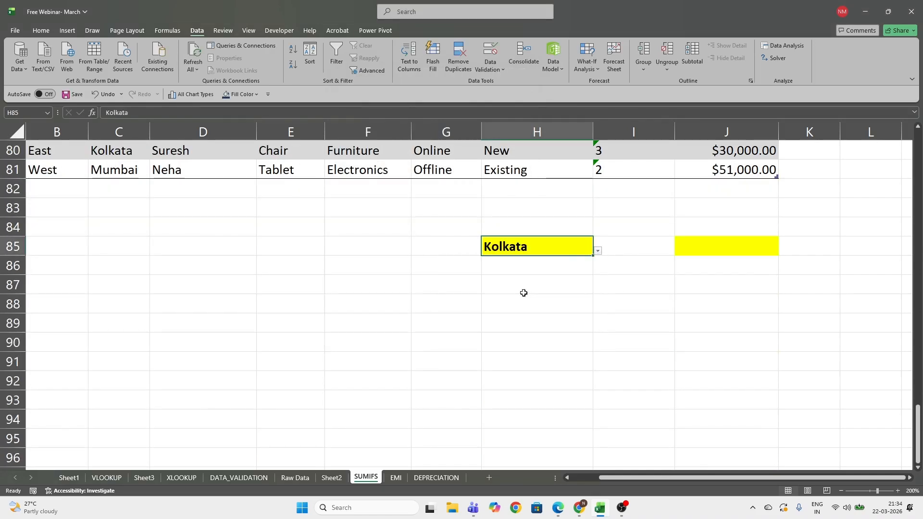
left_click(597, 251)
left_click(527, 313)
left_click(597, 250)
left_click(519, 314)
Look over the full sales table from the Date column to Sales Amount and the yellow cells in row 85.
left_click(686, 246)
scroll(690, 372, "up", 16)
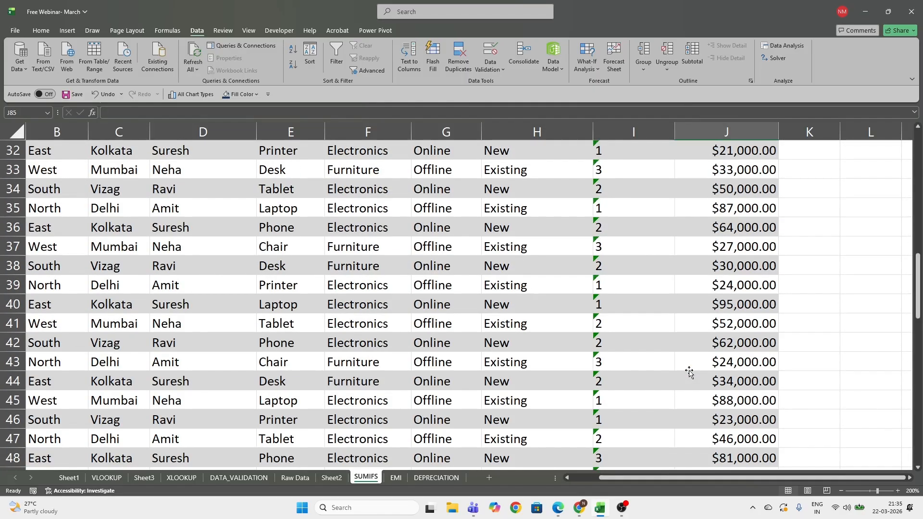
scroll(690, 370, "up", 7)
left_click_drag(734, 477, 626, 492)
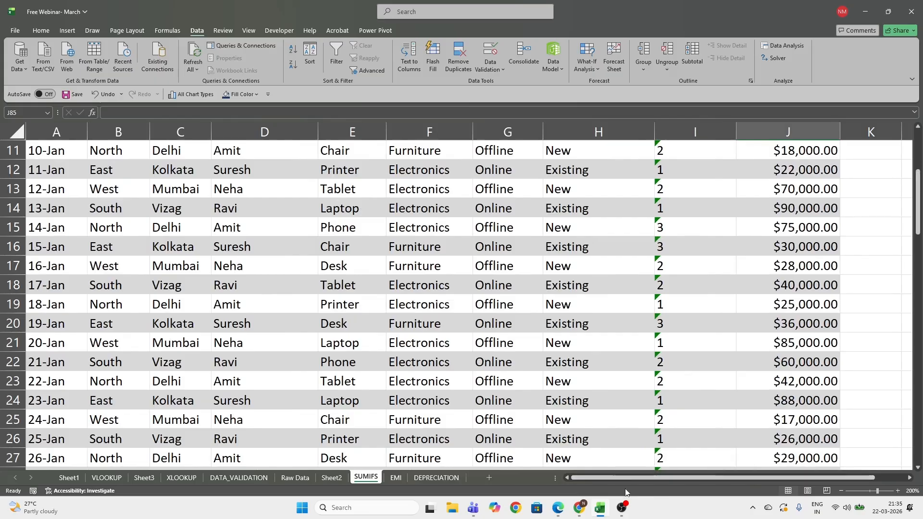
scroll(586, 377, "down", 19)
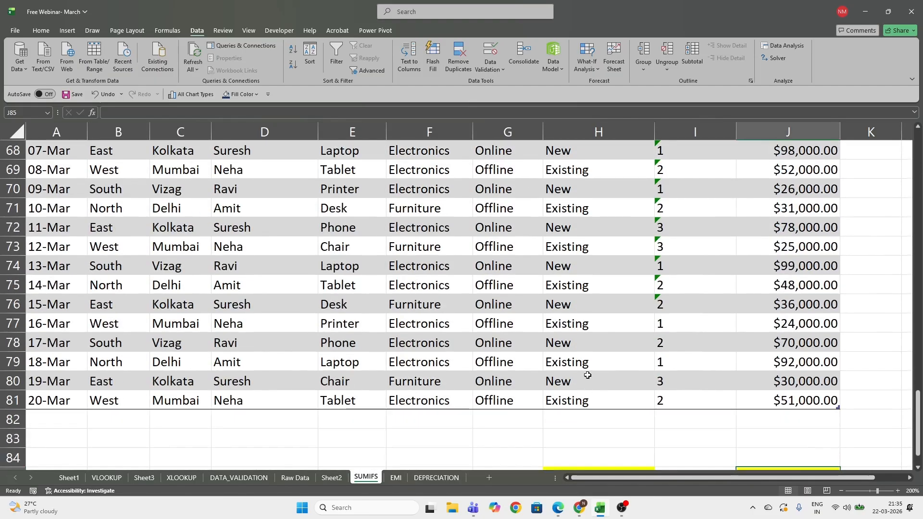
scroll(587, 375, "down", 3)
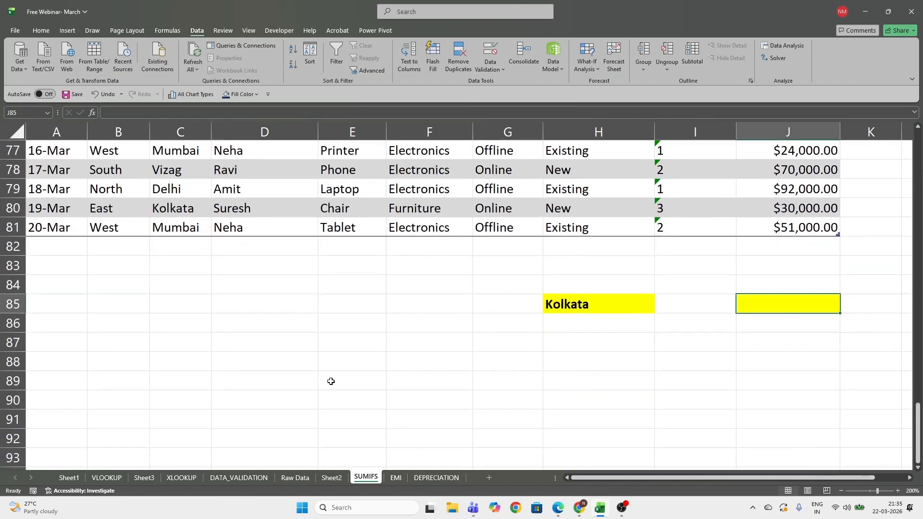
scroll(331, 381, "up", 2)
left_click(594, 422)
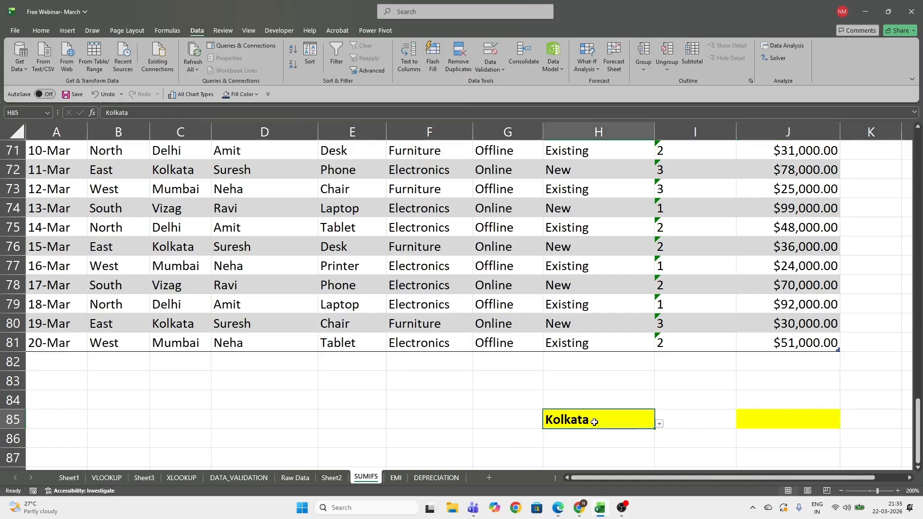
scroll(593, 420, "up", 20)
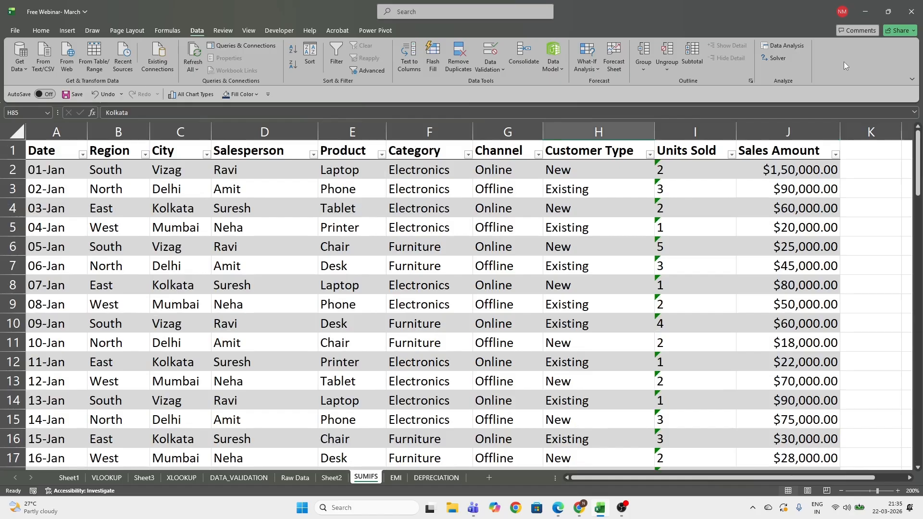
left_click(843, 63)
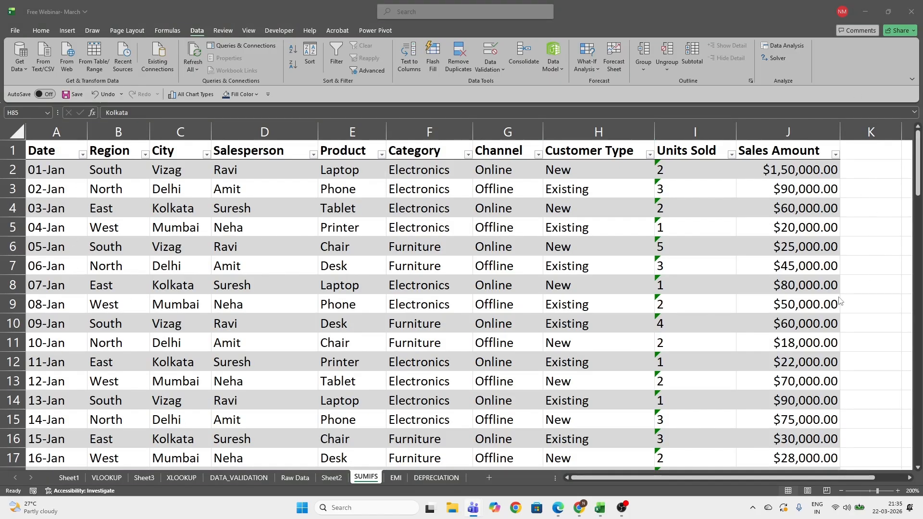
scroll(840, 301, "down", 4)
scroll(829, 312, "up", 4)
Examine the Sales Amount column and the repeated Kolkata entries down the City column.
left_click(787, 131)
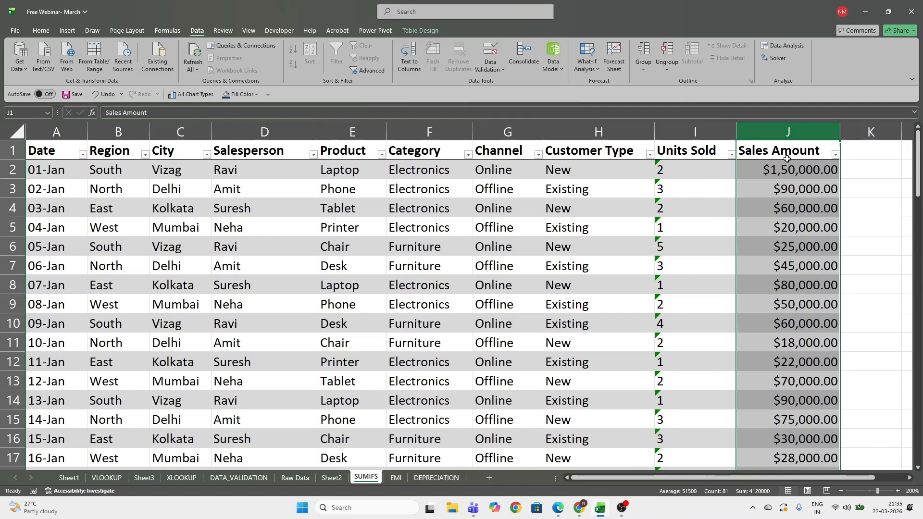
left_click(795, 219)
left_click(172, 183)
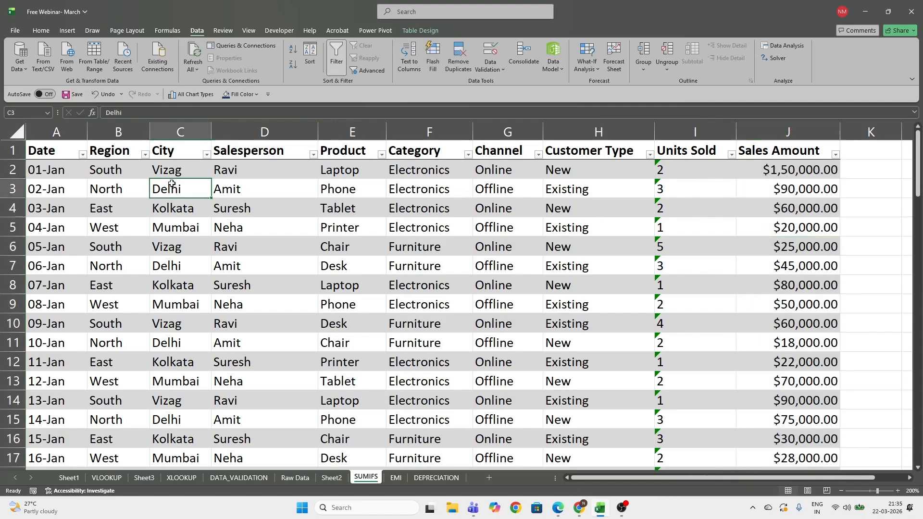
left_click(168, 211)
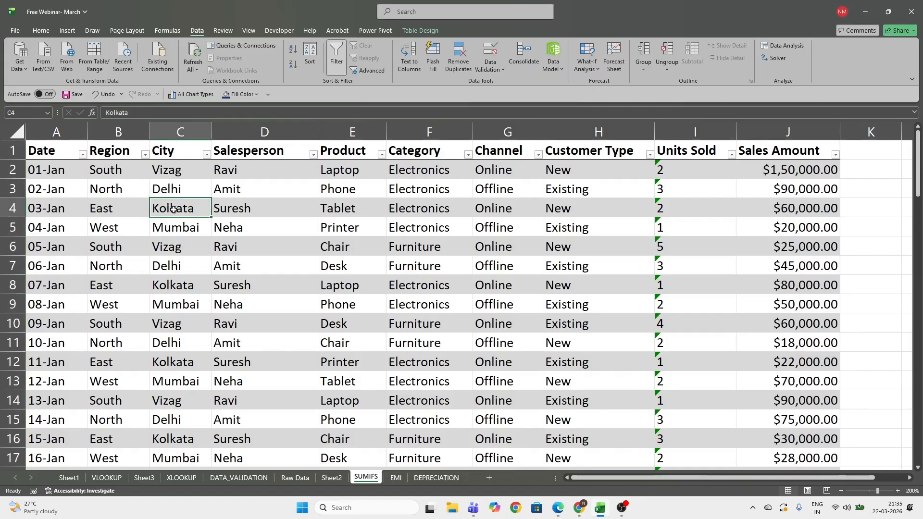
left_click(187, 289)
scroll(187, 289, "down", 2)
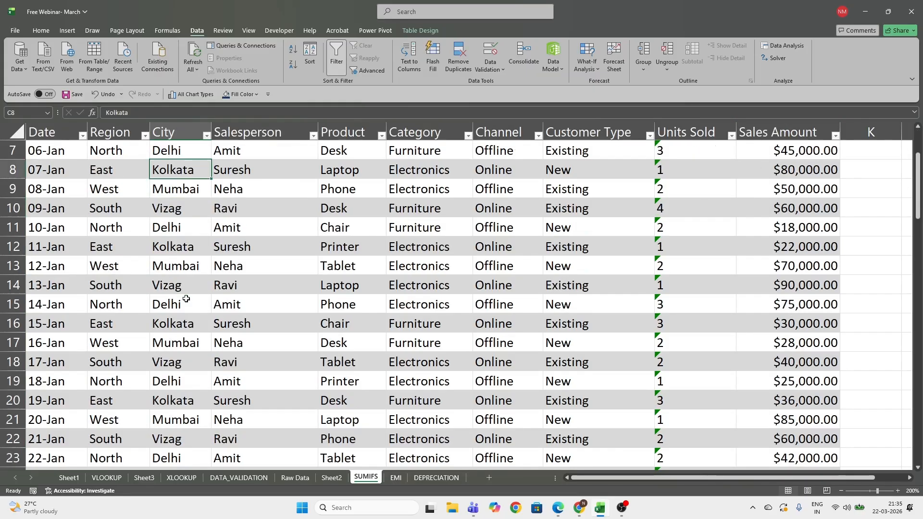
left_click(175, 322)
scroll(179, 313, "down", 3)
left_click(179, 314)
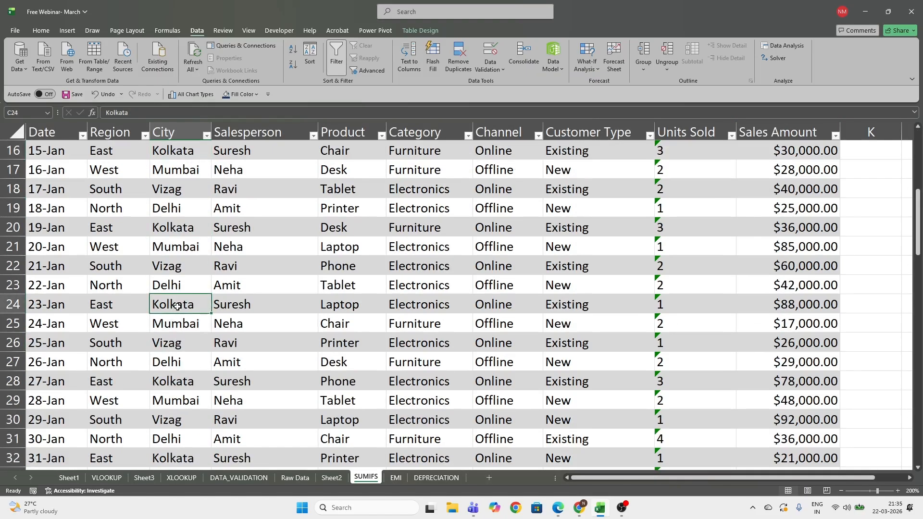
scroll(177, 326, "down", 3)
left_click(175, 285)
scroll(180, 330, "down", 14)
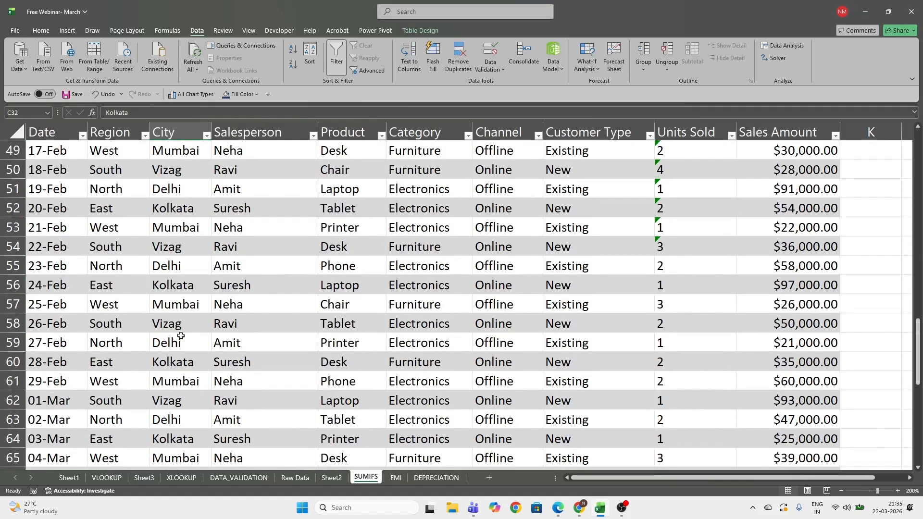
scroll(223, 376, "down", 3)
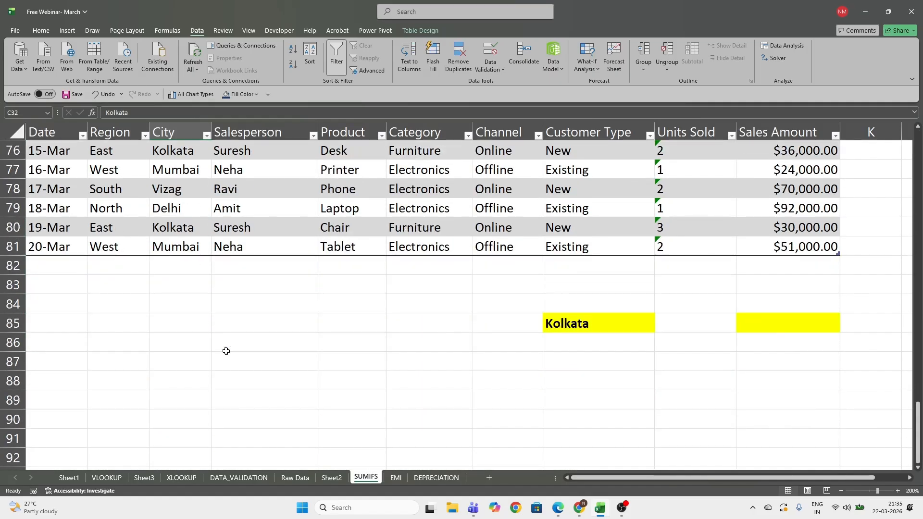
scroll(225, 350, "up", 20)
scroll(226, 351, "down", 14)
scroll(226, 351, "down", 12)
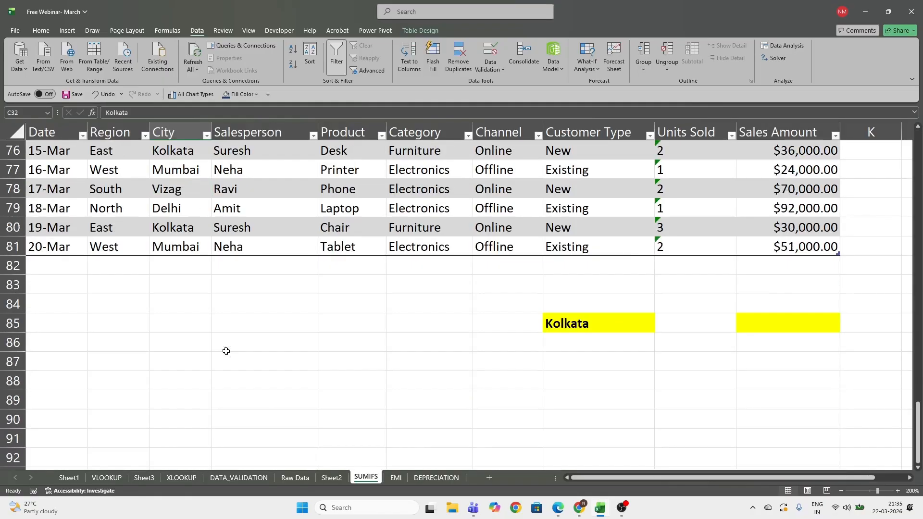
scroll(225, 351, "up", 3)
scroll(359, 343, "down", 1)
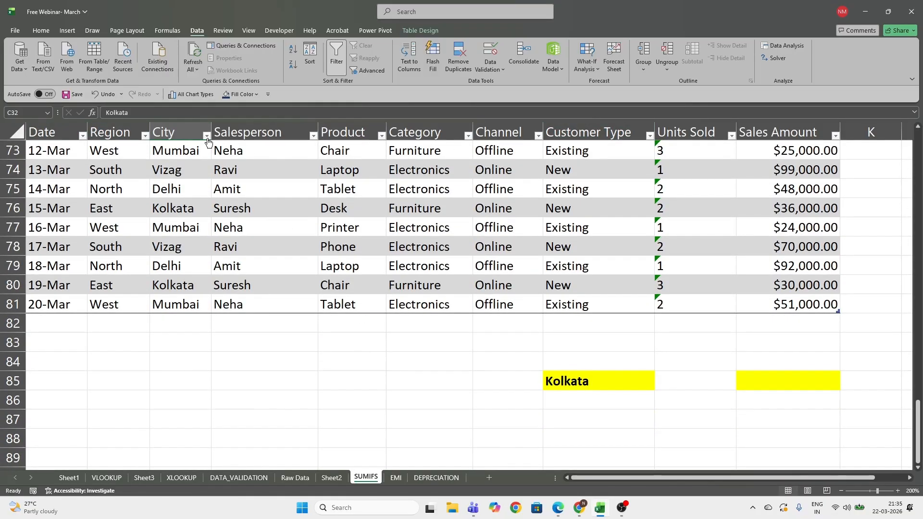
Start a SUMIFS formula in the yellow cell J85.
left_click(788, 381)
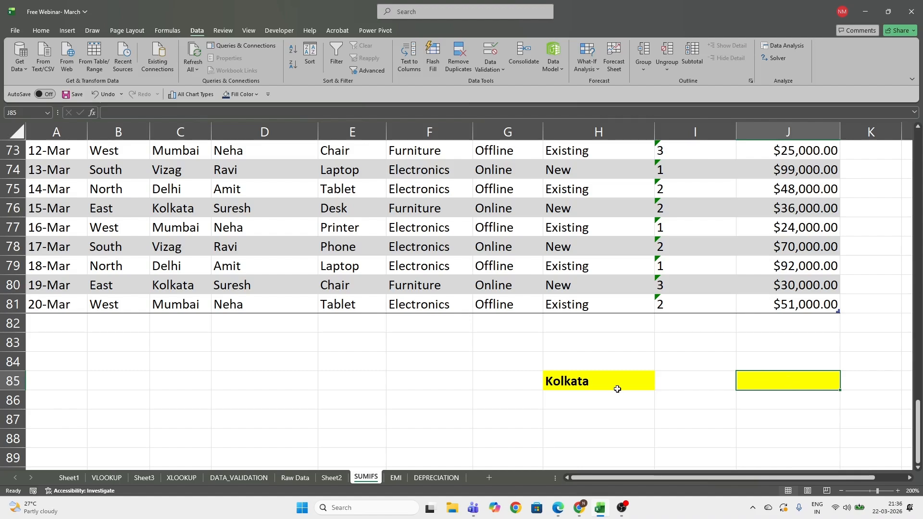
left_click(617, 388)
left_click(773, 390)
type("=")
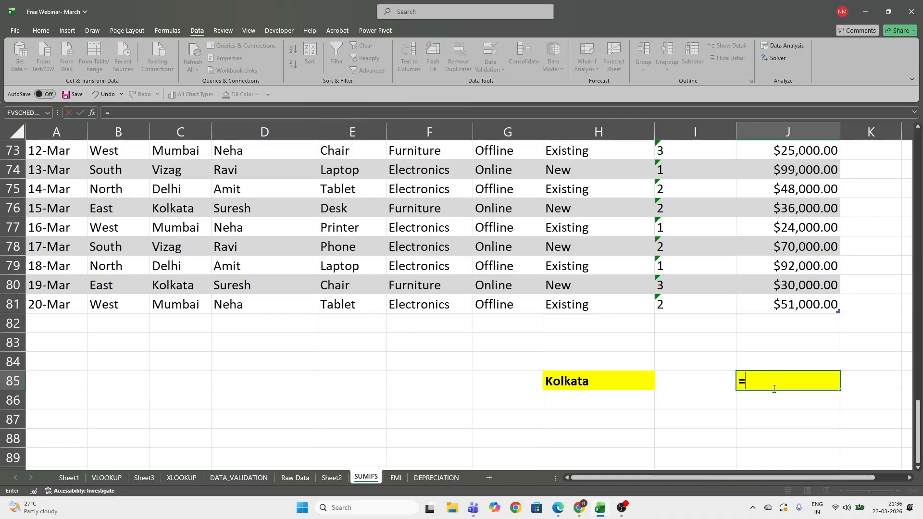
type("sumi")
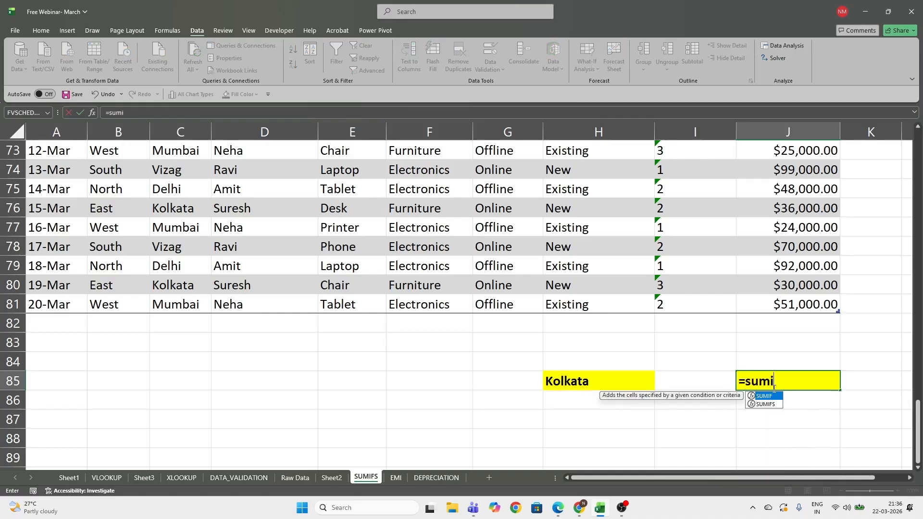
type("f")
key("Down")
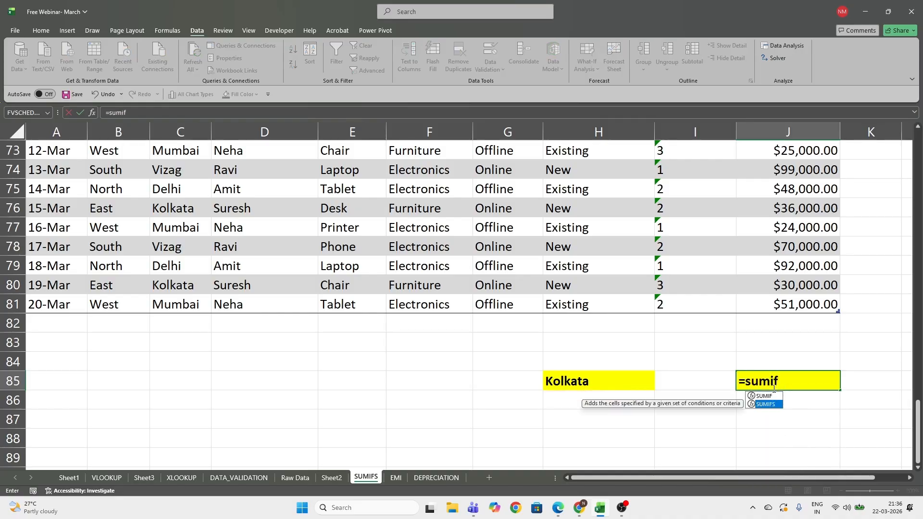
key("Tab")
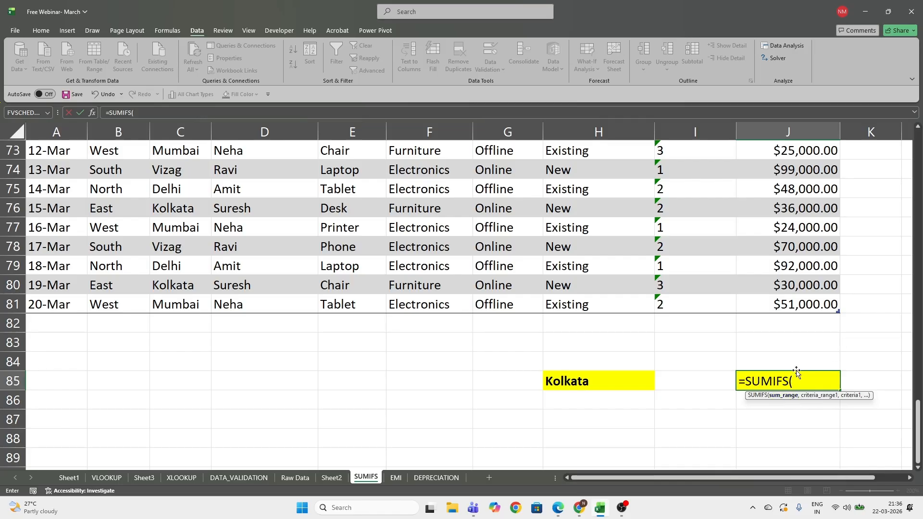
Use the table's Sales Amount column, Table1[Sales Amount], as the sum range of J85's SUMIFS formula.
scroll(797, 373, "up", 20)
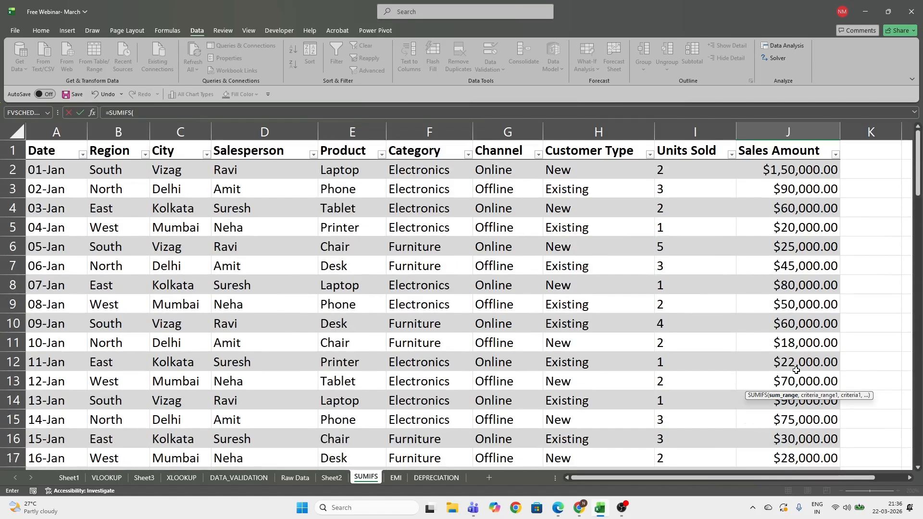
left_click(784, 143)
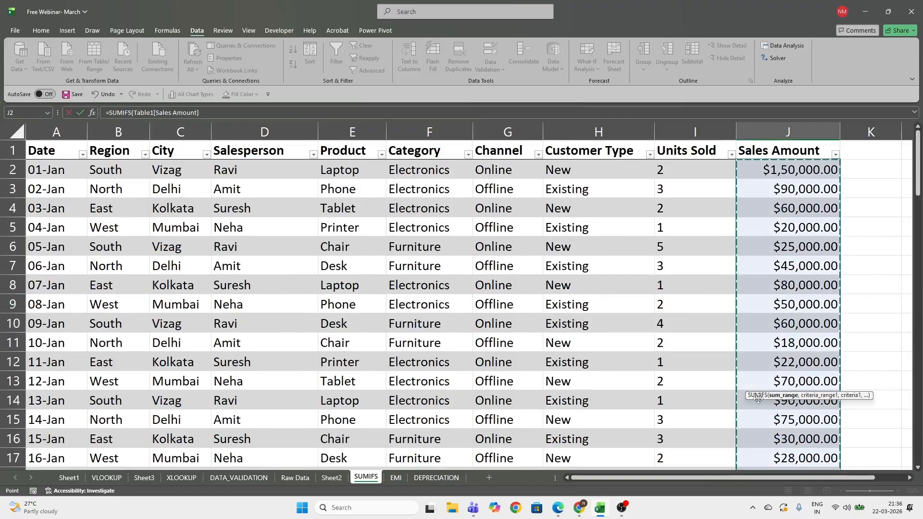
scroll(757, 433, "down", 1)
scroll(758, 435, "down", 20)
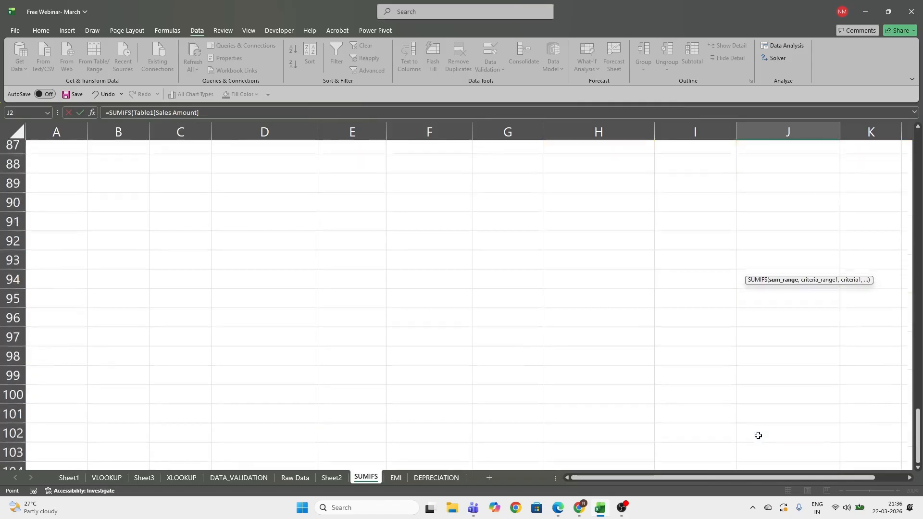
scroll(758, 435, "up", 2)
type(",")
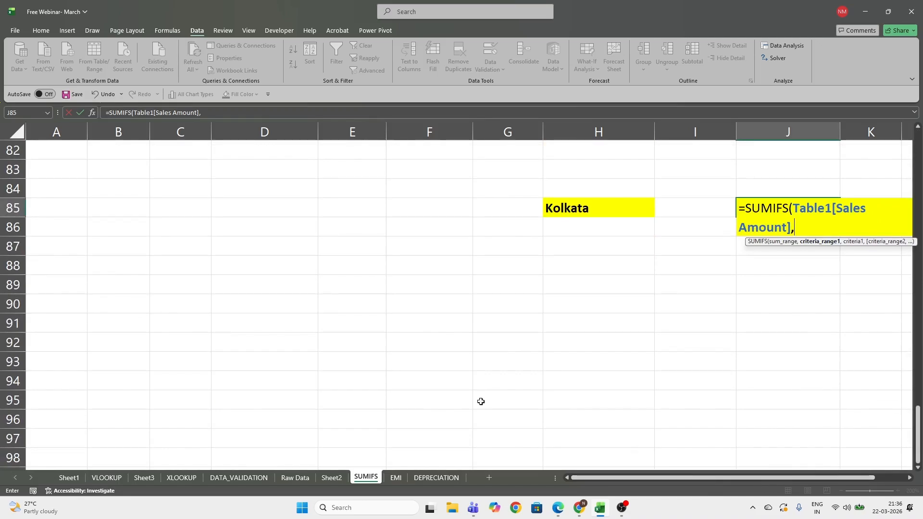
Use the table's City column, Table1[City], as the first criteria range of J85's SUMIFS formula.
scroll(392, 377, "up", 3)
scroll(393, 378, "up", 20)
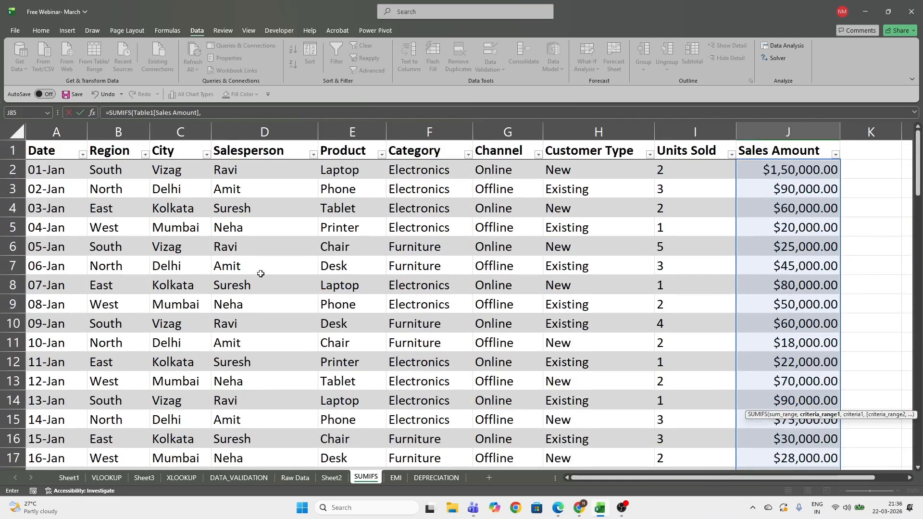
left_click(175, 141)
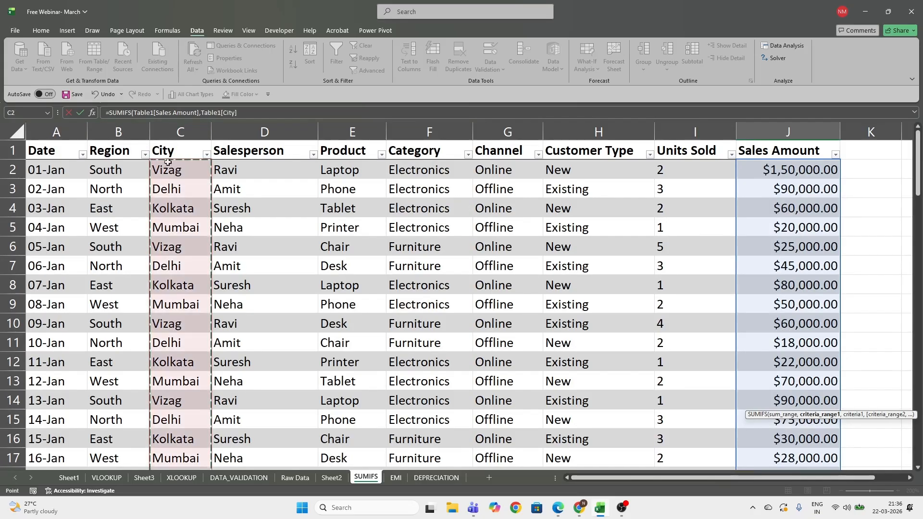
scroll(177, 270, "down", 20)
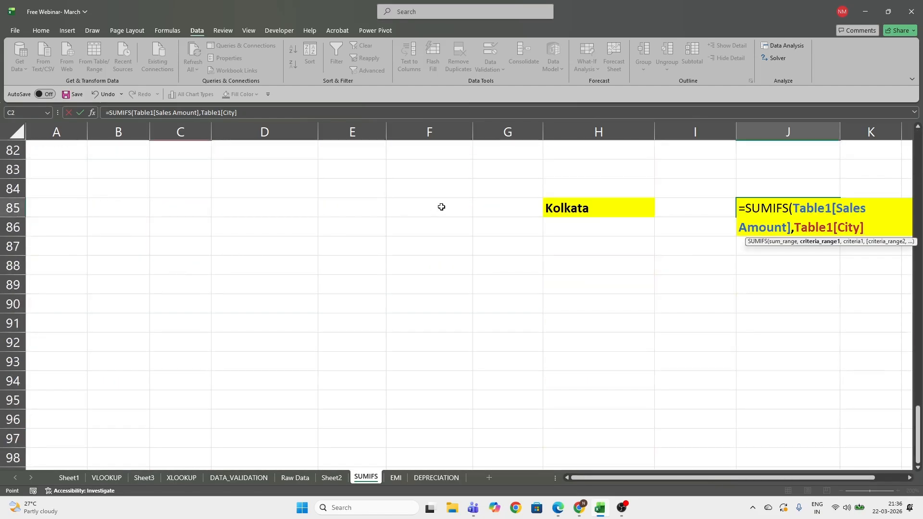
type(",")
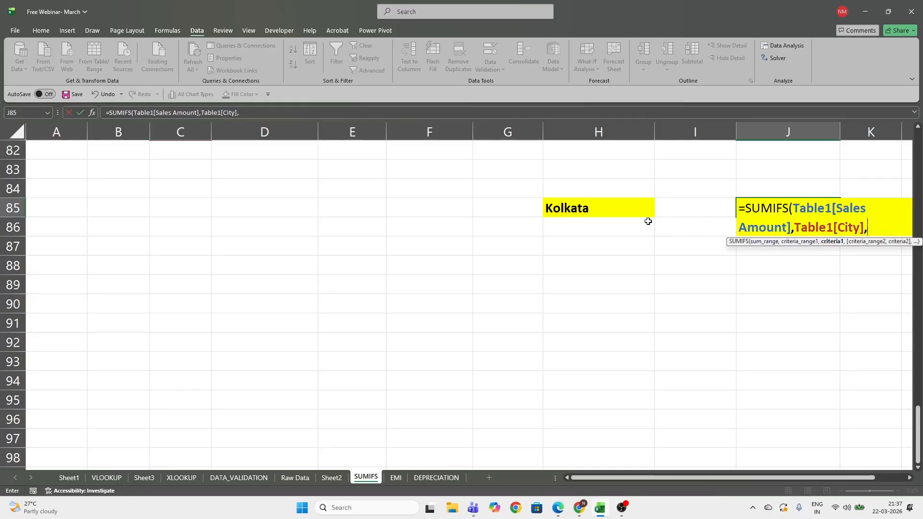
Set H85 as the criterion and complete J85's formula as =SUMIFS(Table1[Sales Amount],Table1[City],H85).
left_click(579, 211)
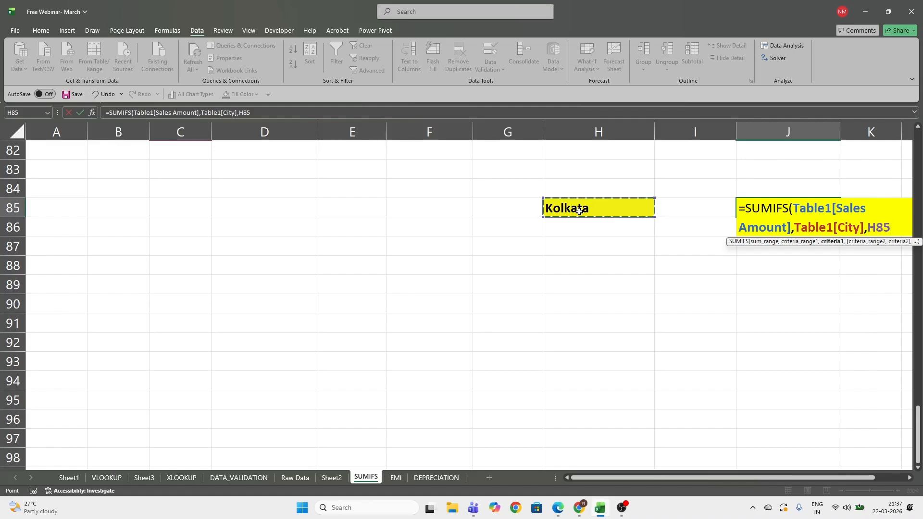
type(")")
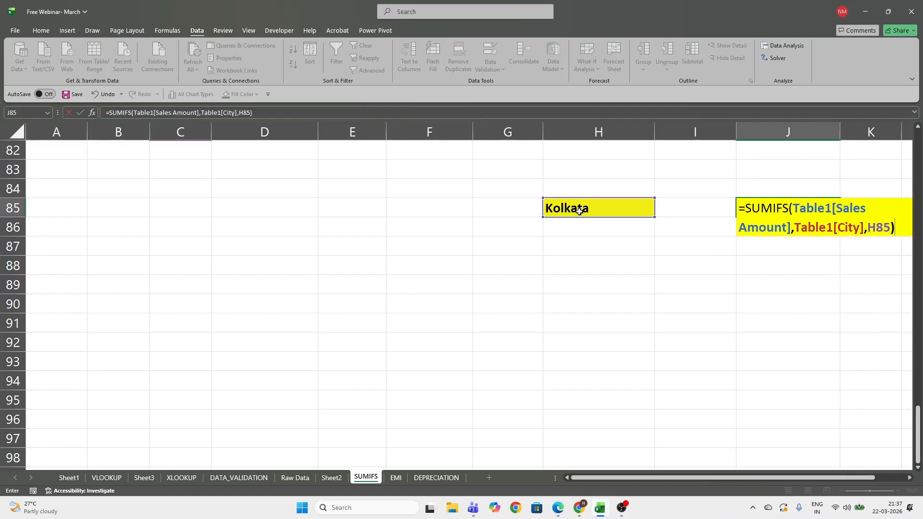
key("Left")
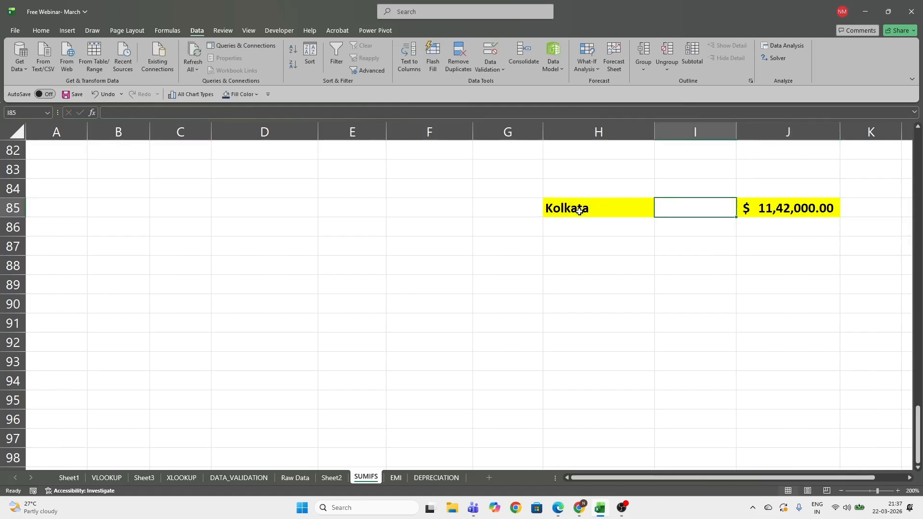
left_click(823, 214)
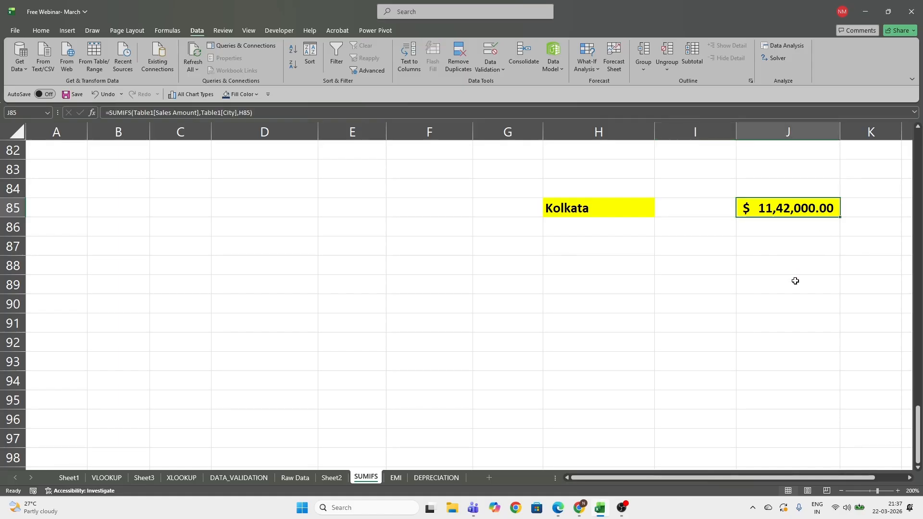
Test J85's total by choosing Delhi, Kolkata, Vizag and finally Mumbai from H85's city drop-down.
scroll(795, 281, "up", 2)
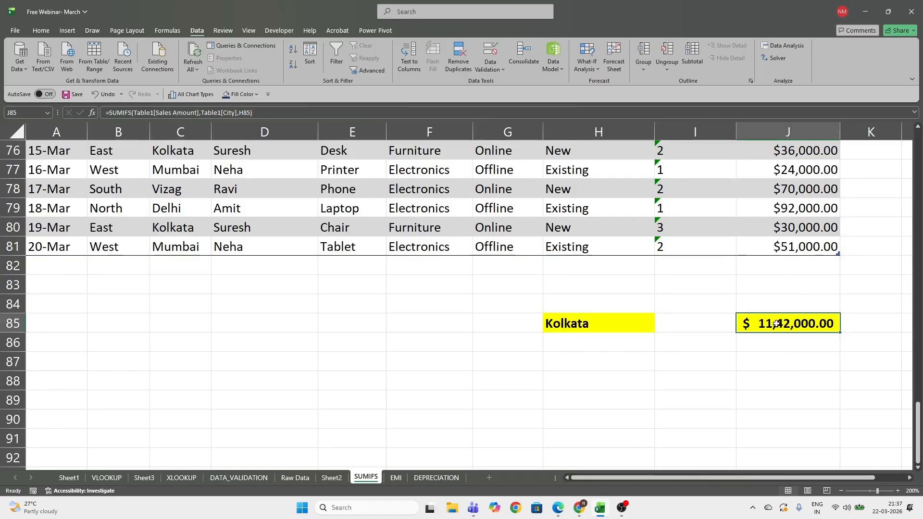
left_click(634, 319)
left_click(659, 328)
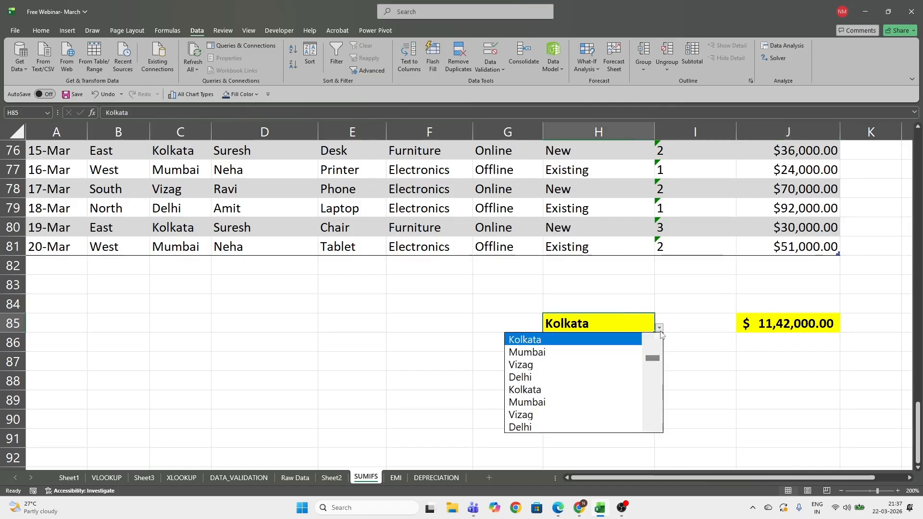
left_click(625, 377)
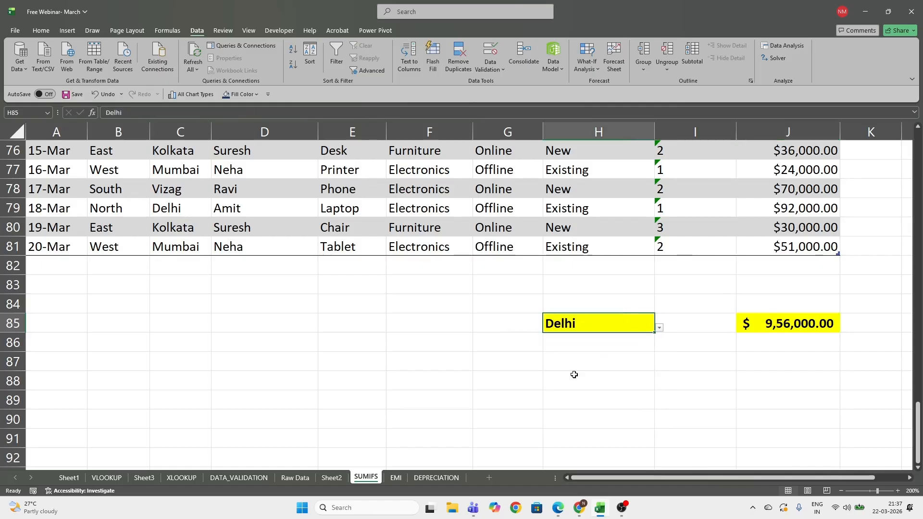
left_click(660, 328)
left_click(566, 399)
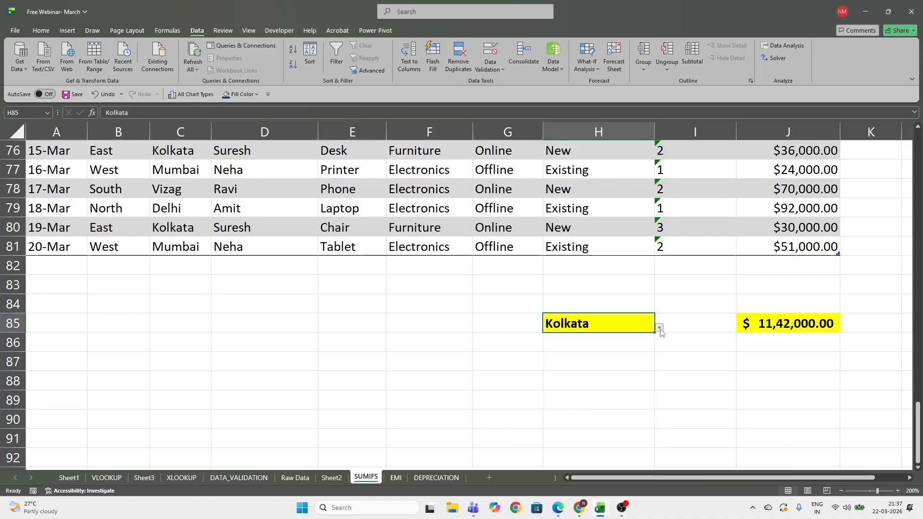
left_click(659, 328)
left_click(597, 364)
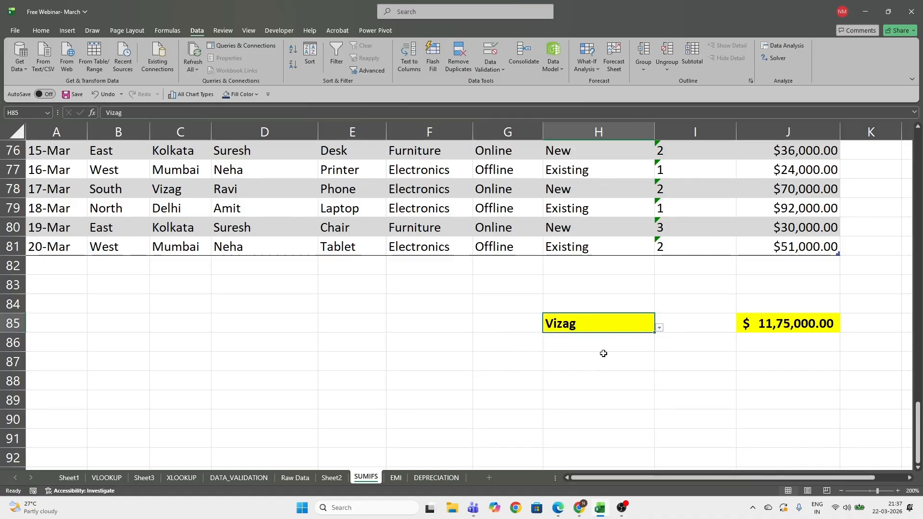
left_click(658, 328)
left_click(568, 425)
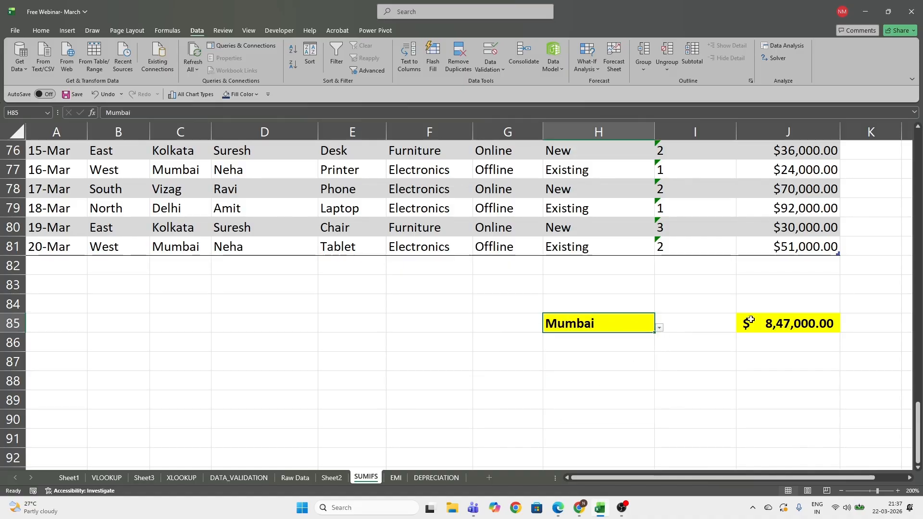
left_click(751, 321)
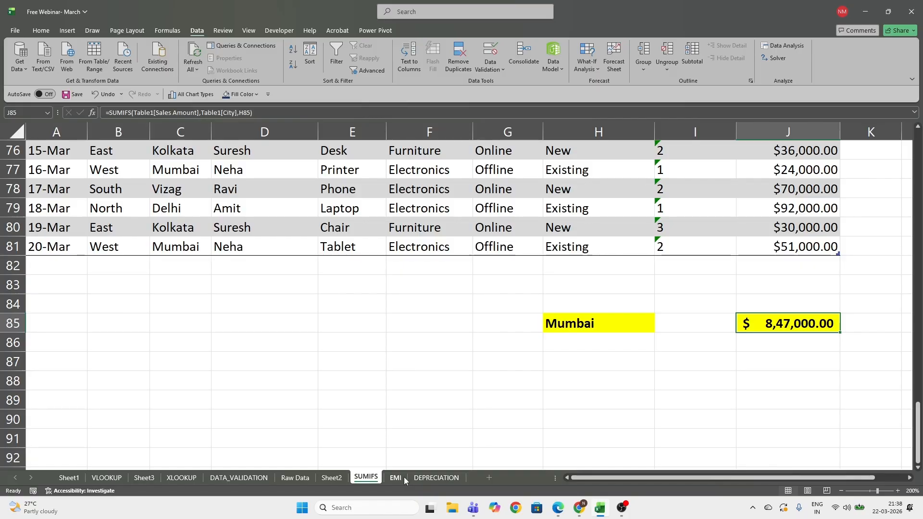
Open the DEPRECIATION sheet and magnify it to 200%.
left_click(436, 477)
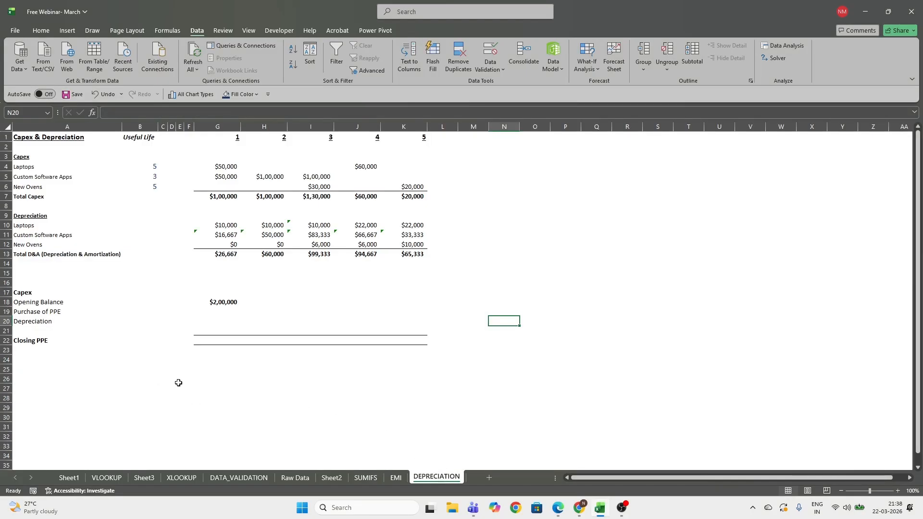
left_click(242, 396)
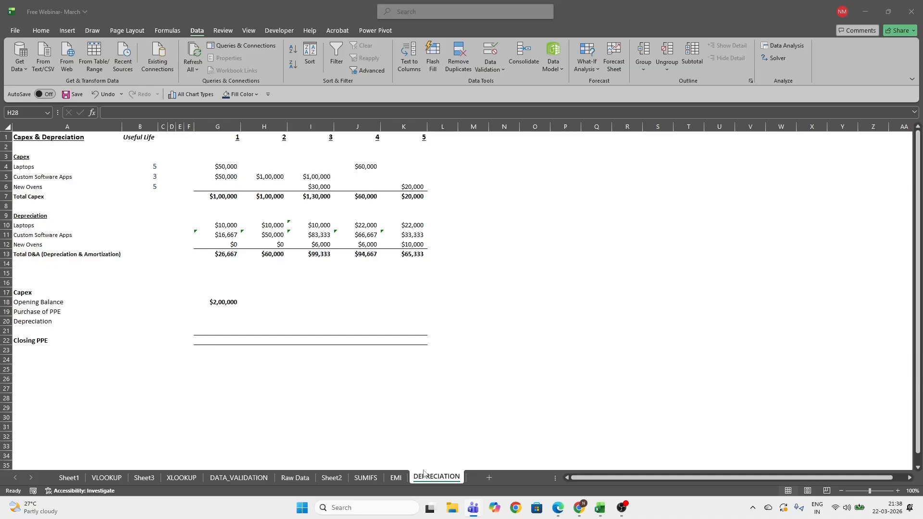
left_click(249, 30)
left_click(341, 54)
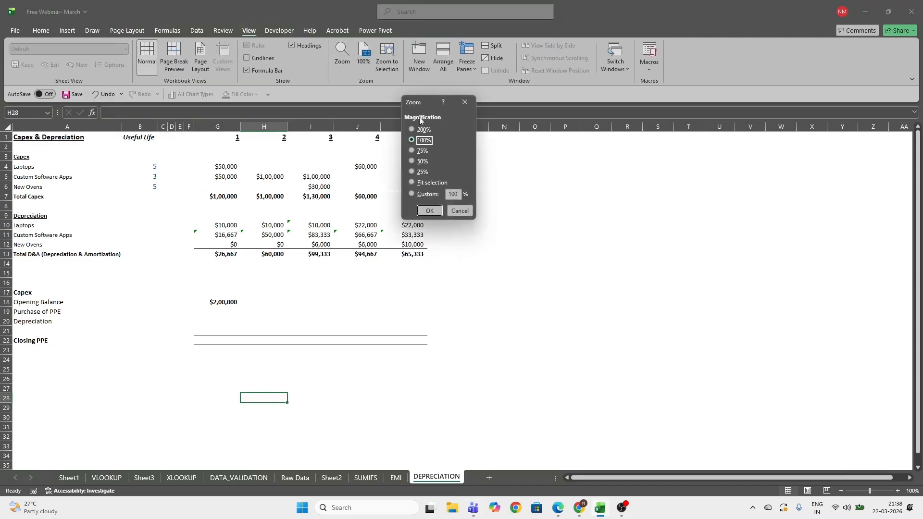
left_click(411, 130)
left_click(429, 211)
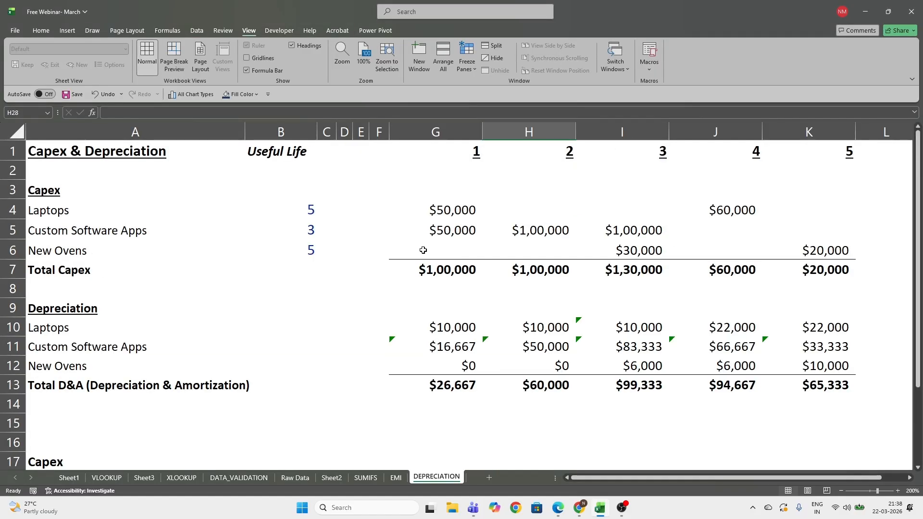
Clear the depreciation figures in G10:K12 and the Total D&A row in G13:K13.
scroll(390, 282, "down", 1)
left_click_drag(433, 270, 776, 307)
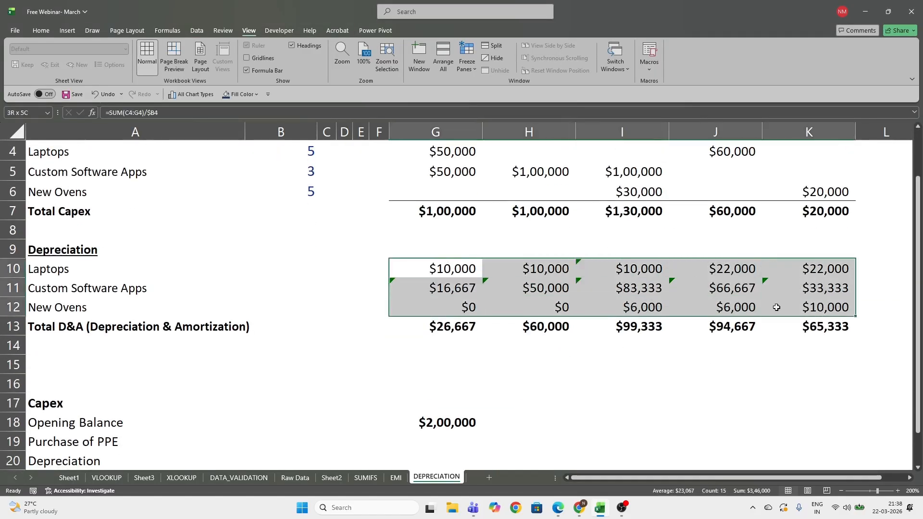
key("Delete")
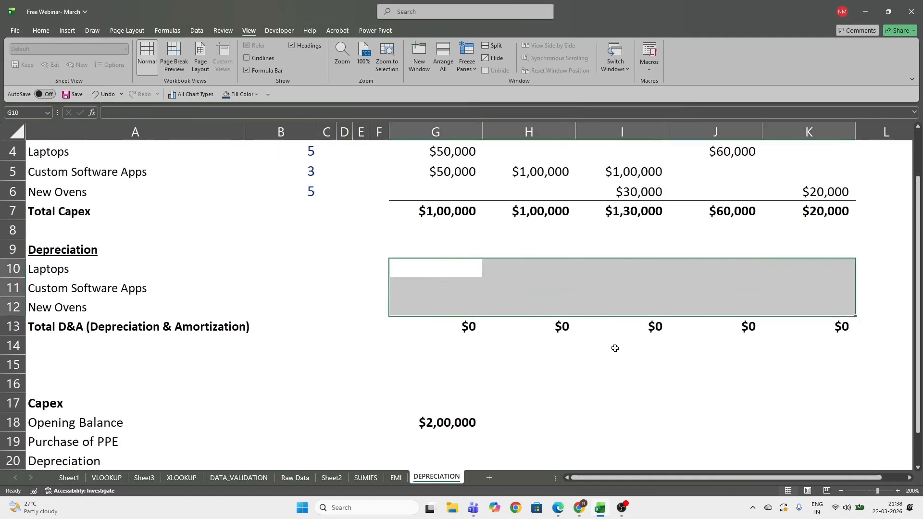
left_click_drag(478, 327, 832, 331)
key("Delete")
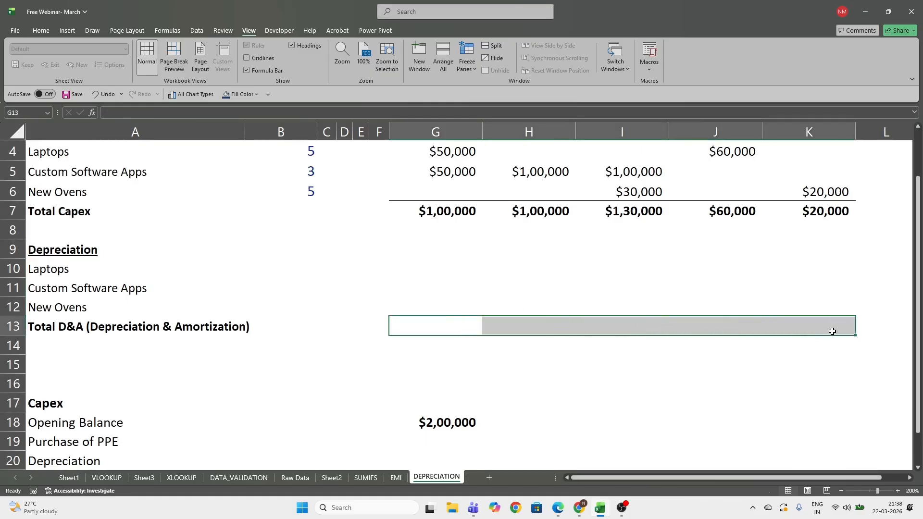
Examine the capex asset names in A4:A6 and their useful lives in B4:B6.
scroll(684, 375, "up", 1)
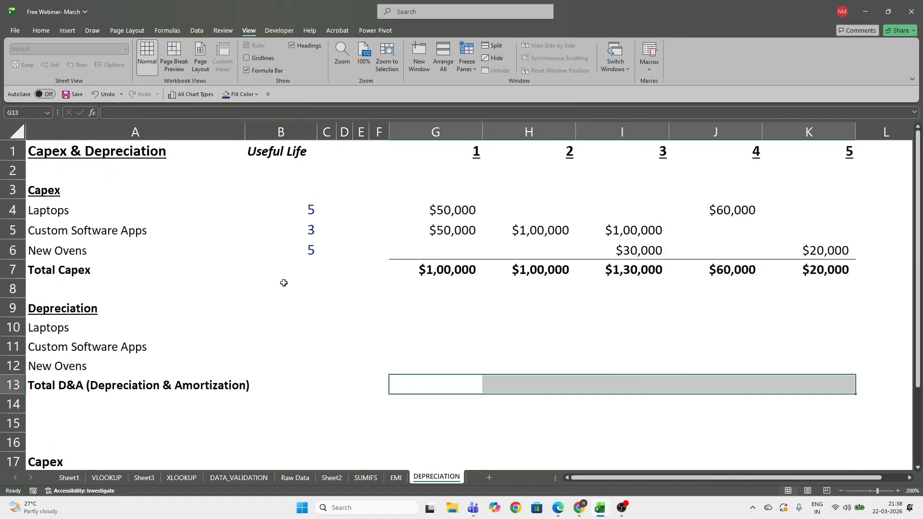
left_click(437, 202)
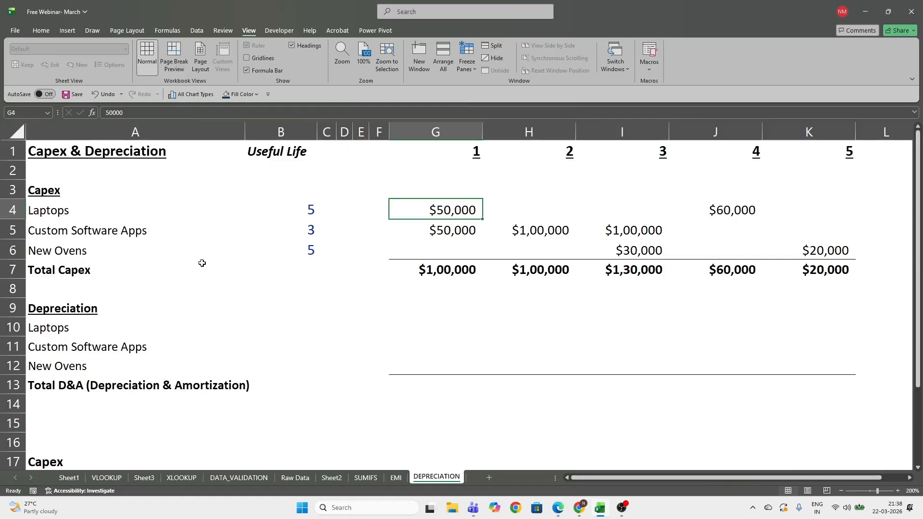
scroll(311, 328, "down", 3)
scroll(311, 328, "up", 3)
left_click(66, 211)
left_click_drag(62, 227, 62, 249)
left_click_drag(70, 207, 71, 248)
left_click_drag(284, 208, 284, 253)
left_click(300, 231)
left_click(297, 247)
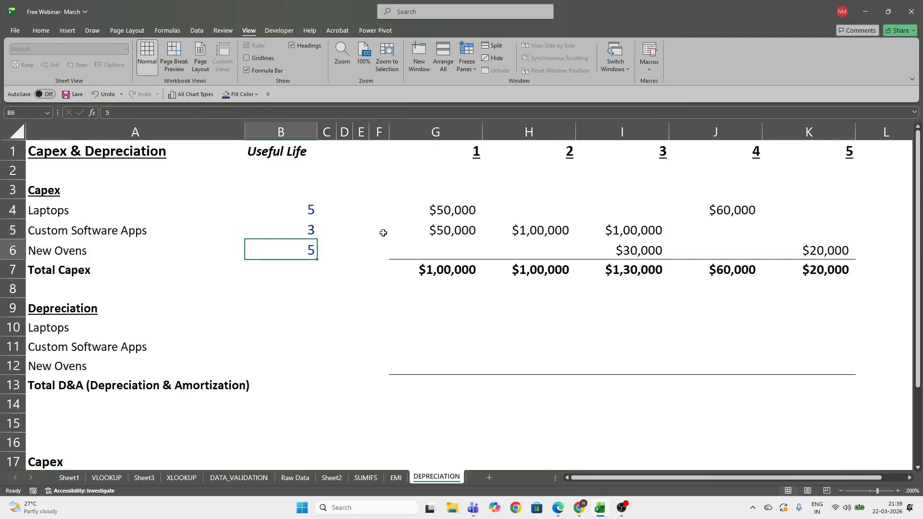
Examine the yearly capex amounts in G4:K6 for laptops, custom software apps and new ovens.
left_click(415, 202)
left_click_drag(414, 203, 829, 242)
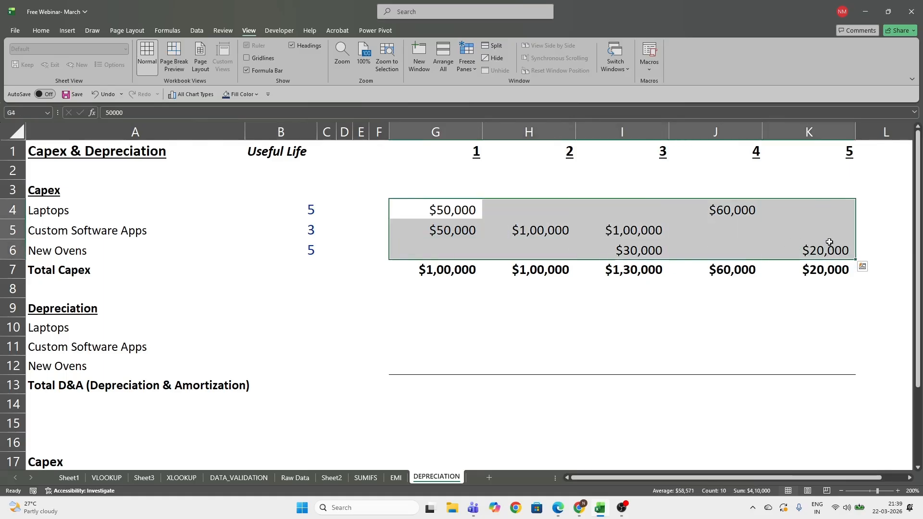
left_click(449, 211)
left_click(457, 230)
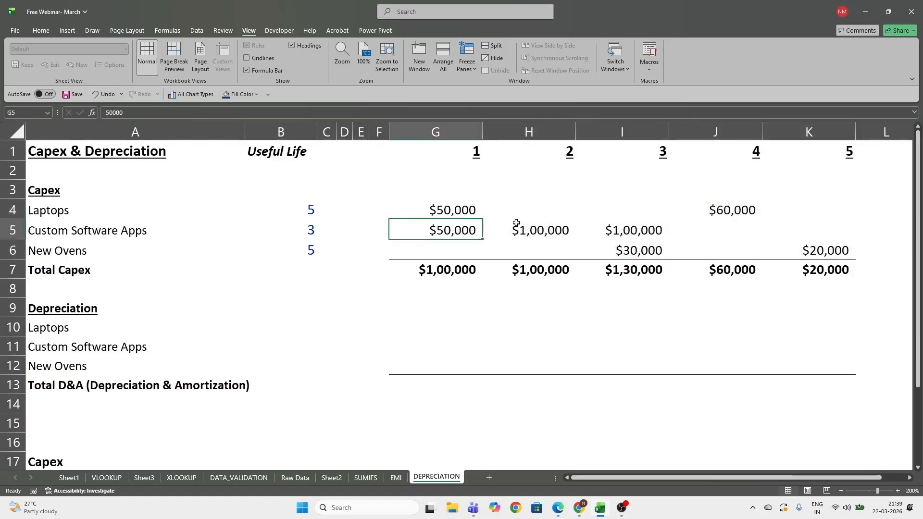
left_click(427, 204)
left_click(466, 225)
left_click(558, 230)
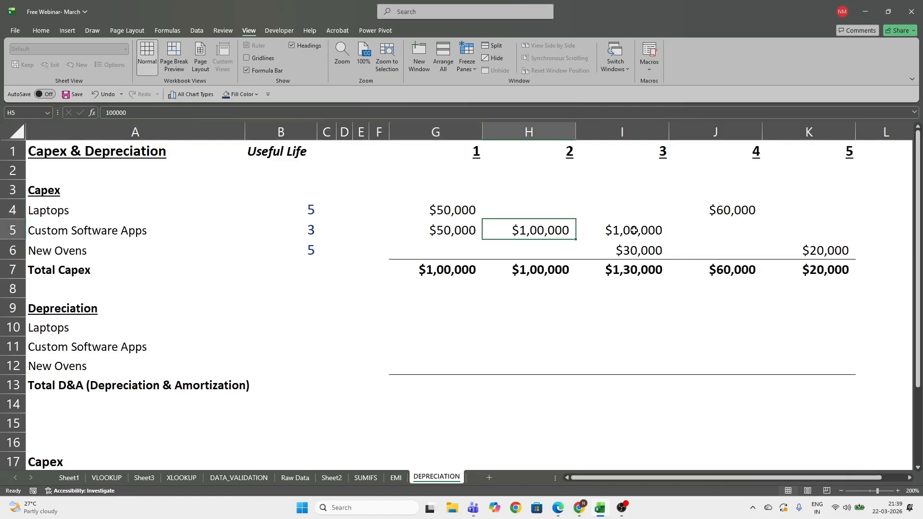
left_click(637, 229)
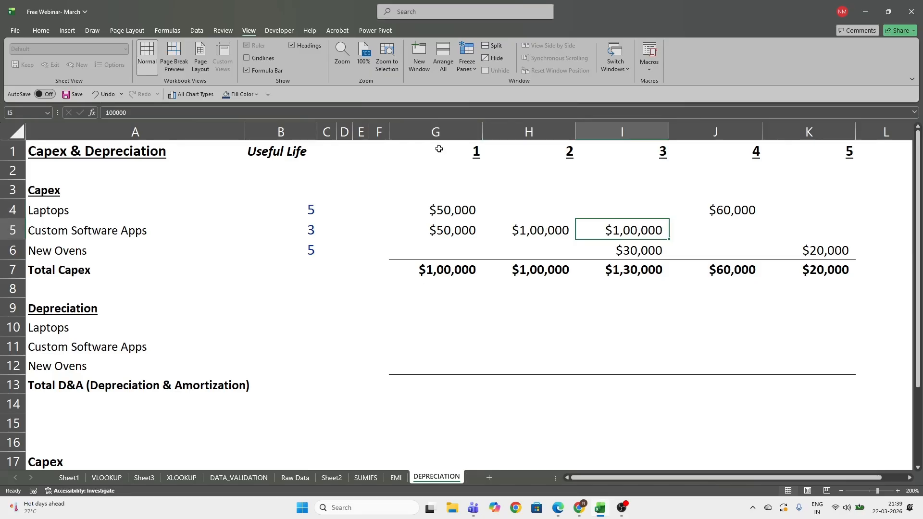
Examine the year headings 1 to 5 in G1:K1 above the capex figures.
left_click_drag(439, 149, 833, 158)
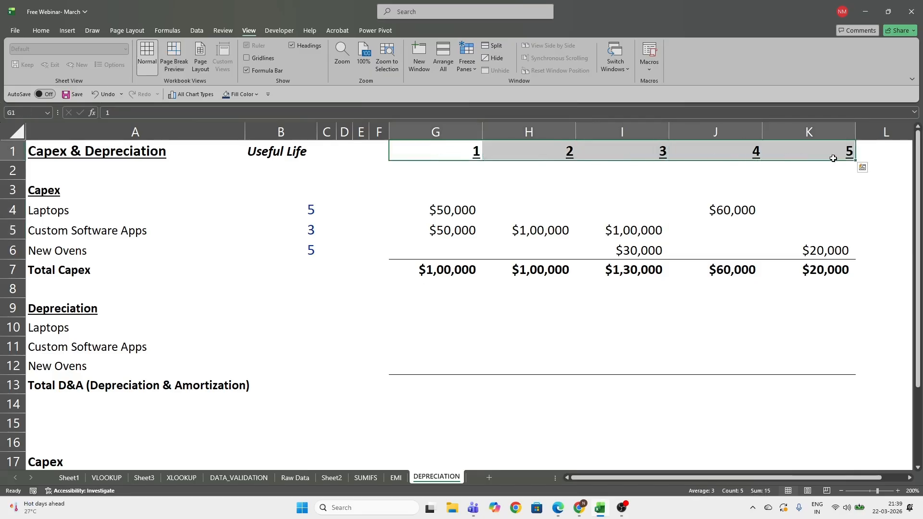
left_click(441, 151)
left_click(516, 151)
left_click(619, 152)
left_click(716, 149)
left_click(858, 148)
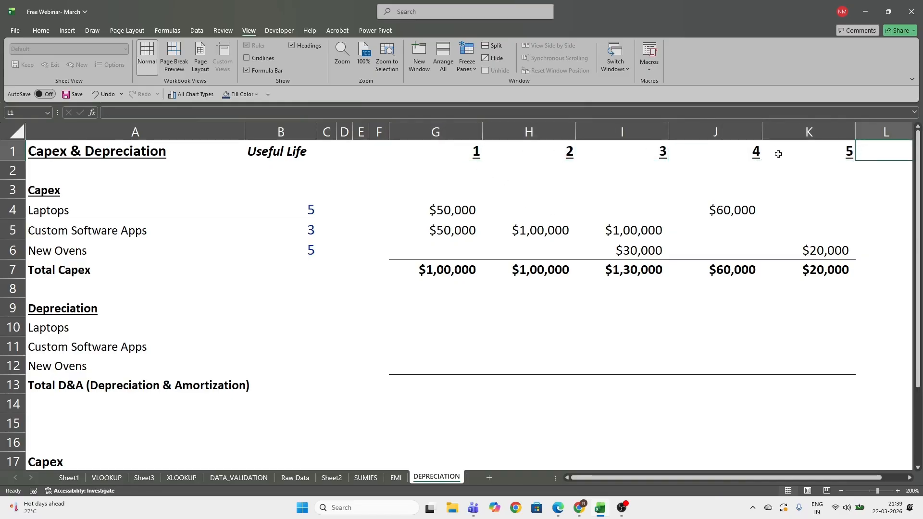
left_click_drag(443, 159, 836, 153)
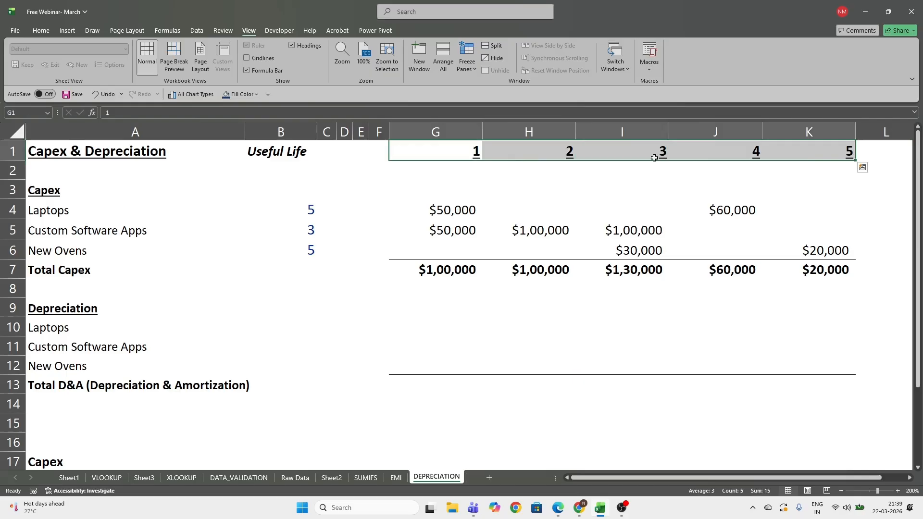
left_click(426, 154)
left_click_drag(426, 154, 808, 149)
left_click(45, 31)
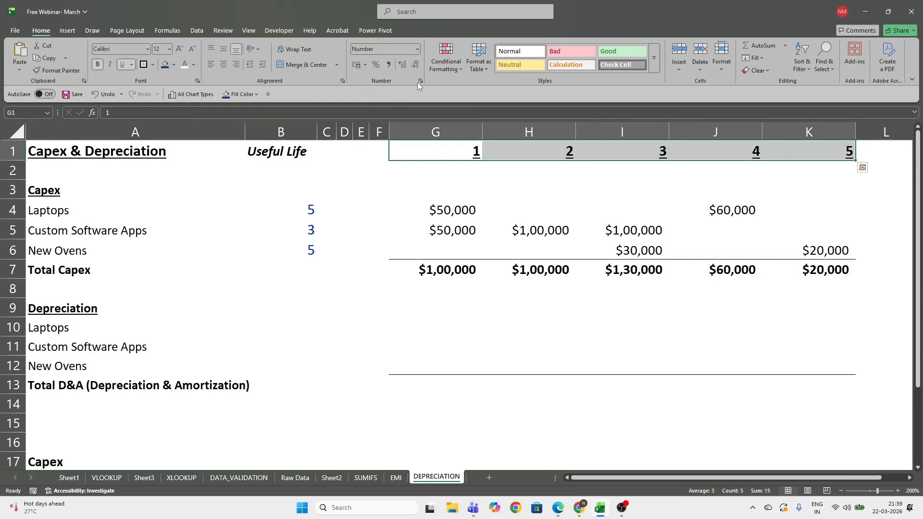
left_click(445, 146)
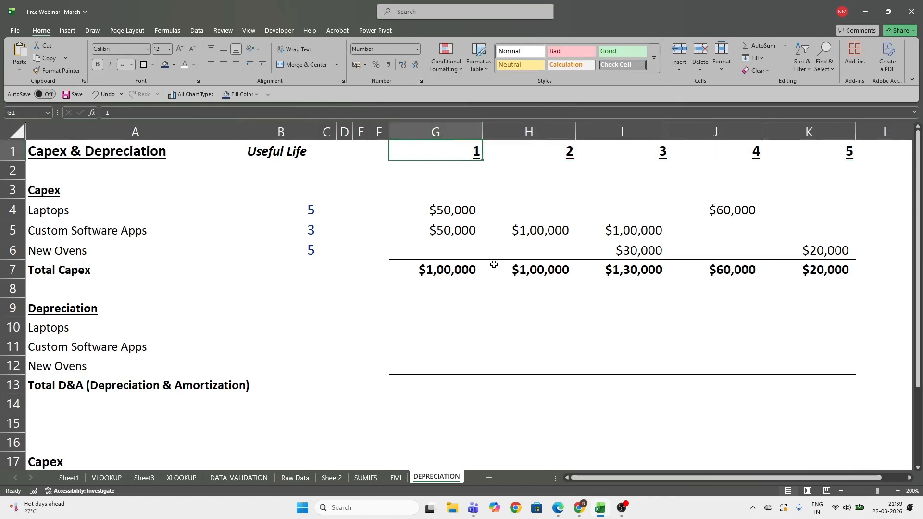
Look over the depreciation layout and inspect the year 1 Total Capex formula in G7.
scroll(492, 265, "down", 1)
scroll(494, 264, "up", 1)
left_click(442, 273)
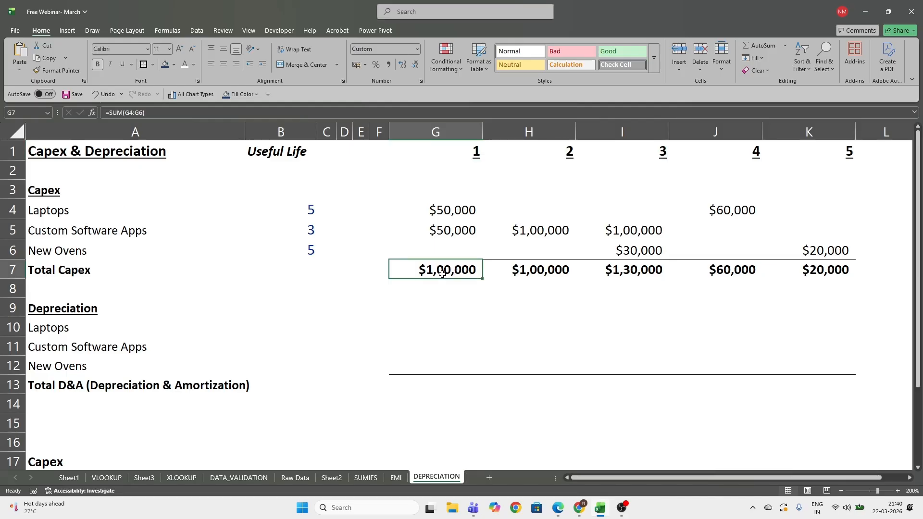
Inspect the Total Capex formulas in G7 and H7 and the year 1 capex amounts in G4:G6.
left_click(532, 272)
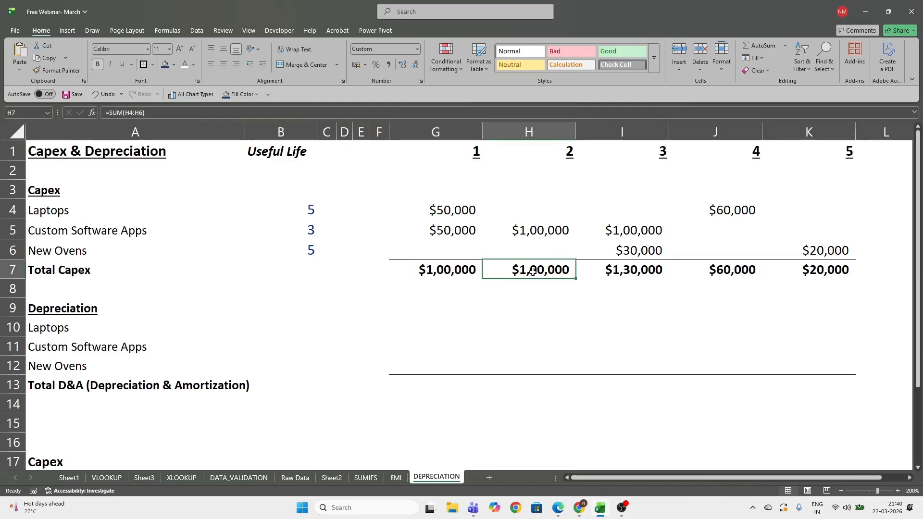
left_click(462, 273)
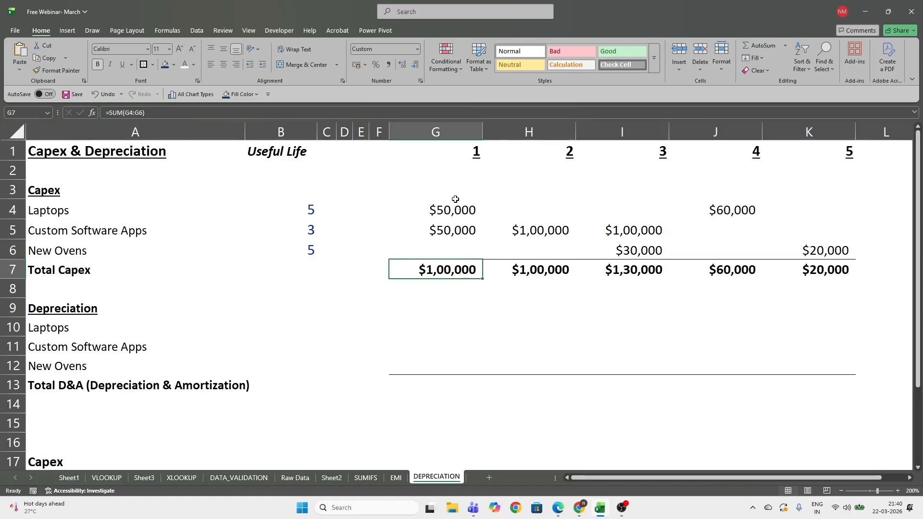
left_click_drag(455, 200, 465, 258)
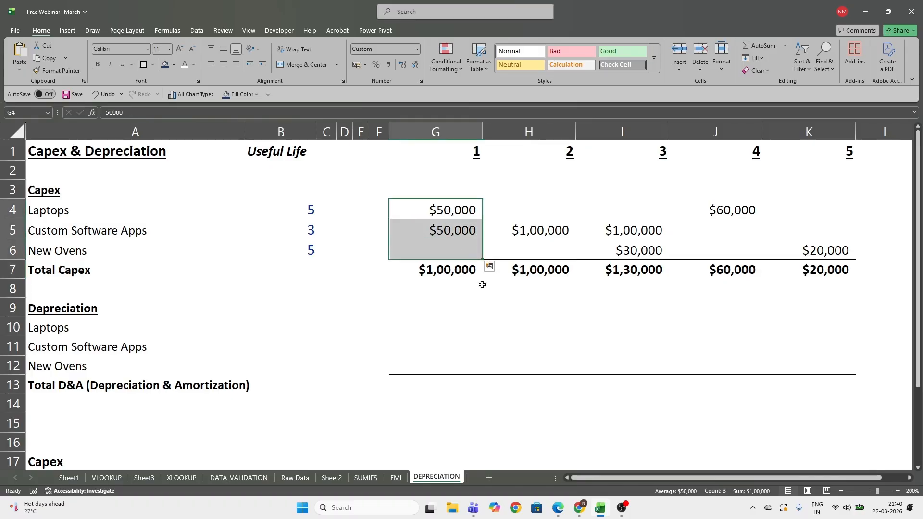
left_click(482, 284)
left_click(457, 267)
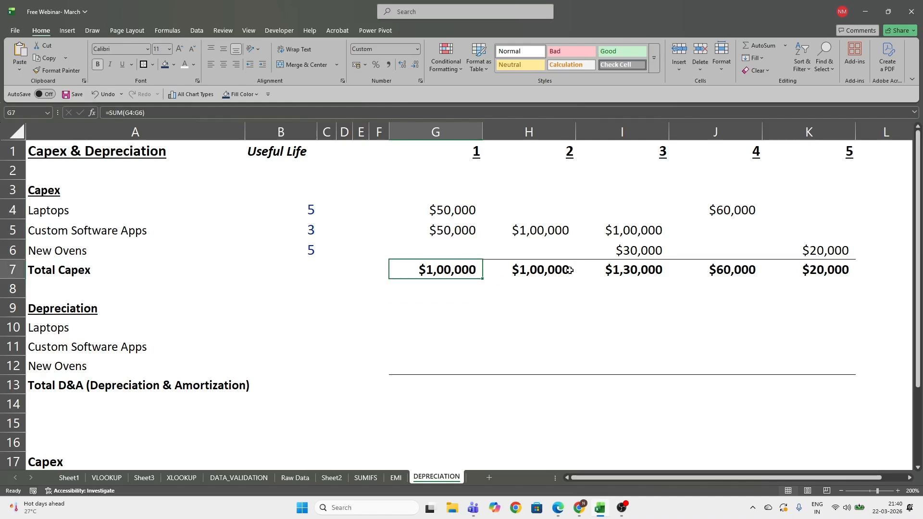
left_click(554, 273)
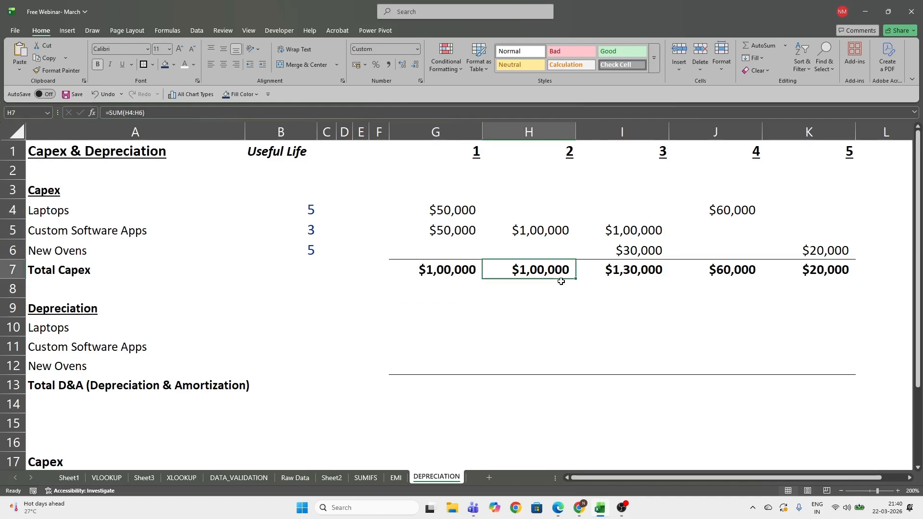
left_click(445, 208)
left_click_drag(445, 208, 845, 271)
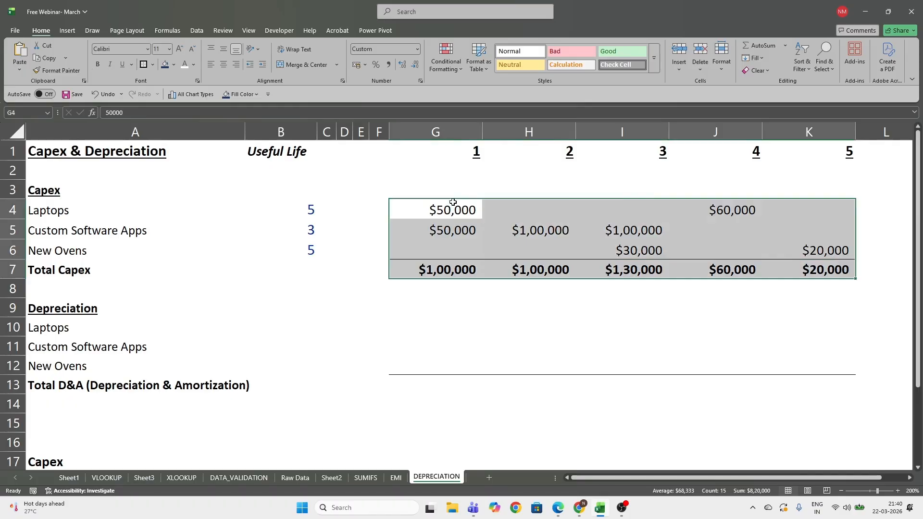
left_click(420, 81)
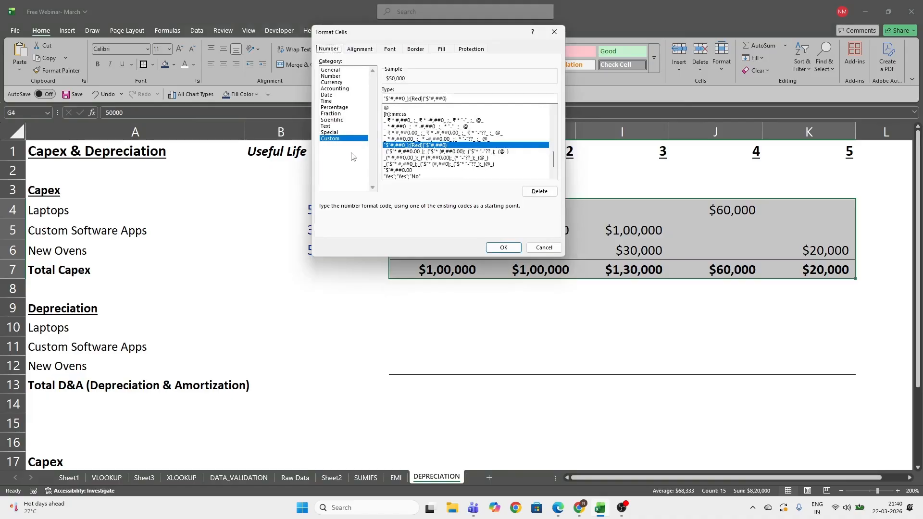
left_click(331, 76)
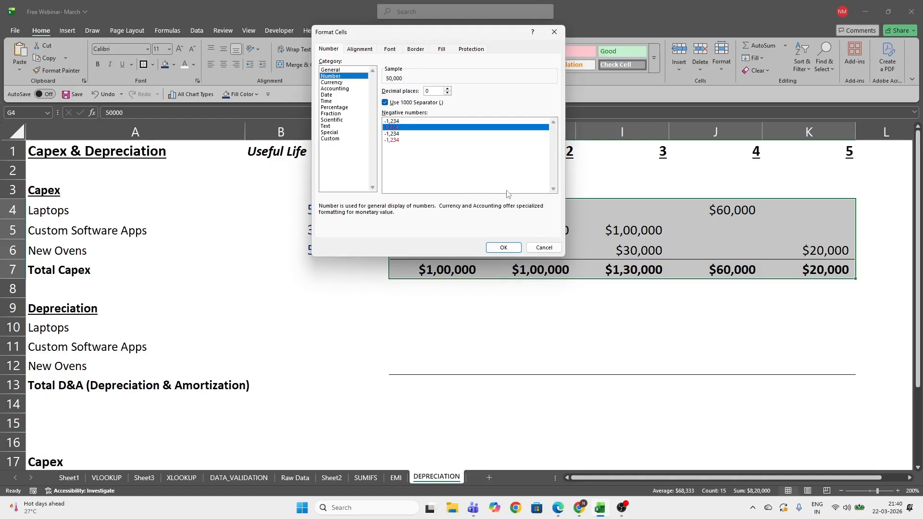
left_click(544, 248)
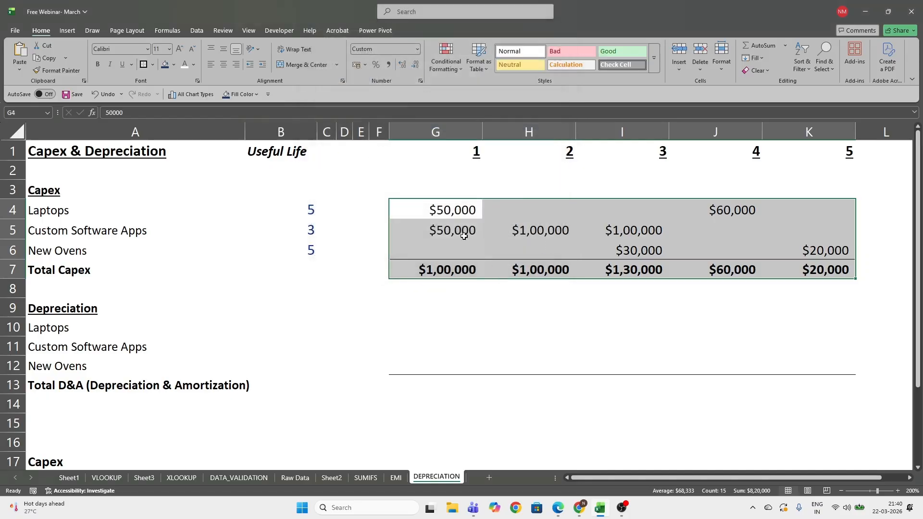
left_click(437, 204)
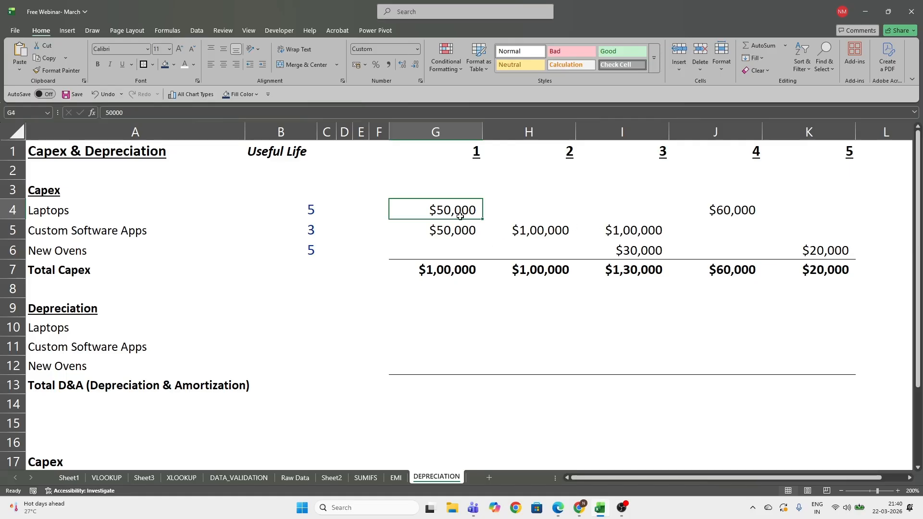
left_click_drag(461, 211, 817, 276)
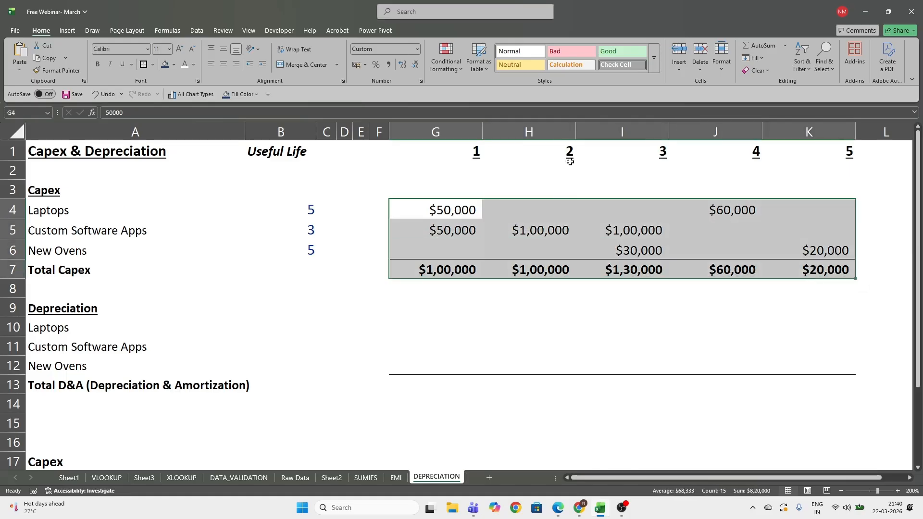
Try changing the first two year headings in G1 and H1 to the text "1 Year" and "2 Year".
left_click(434, 149)
left_click_drag(490, 150, 822, 151)
left_click(455, 149)
key("F2")
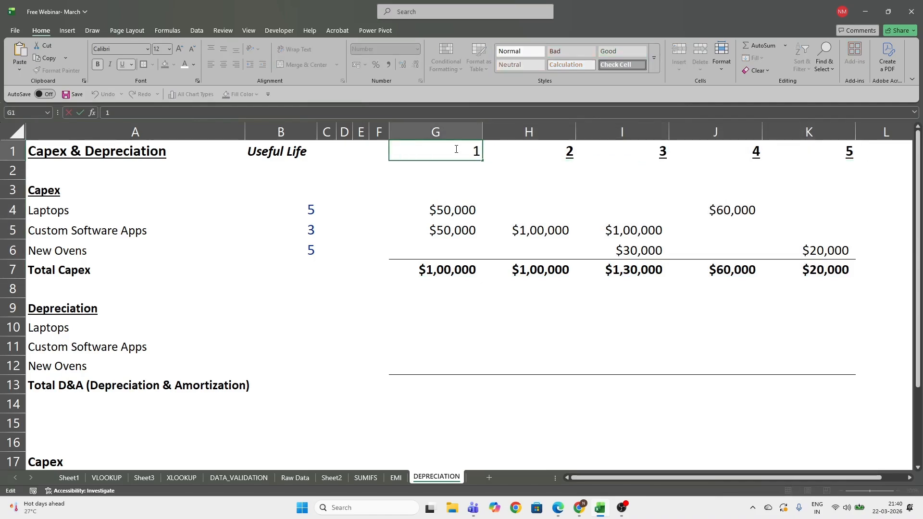
type("Year")
key("Return")
key("Up")
key("Right")
key("Left")
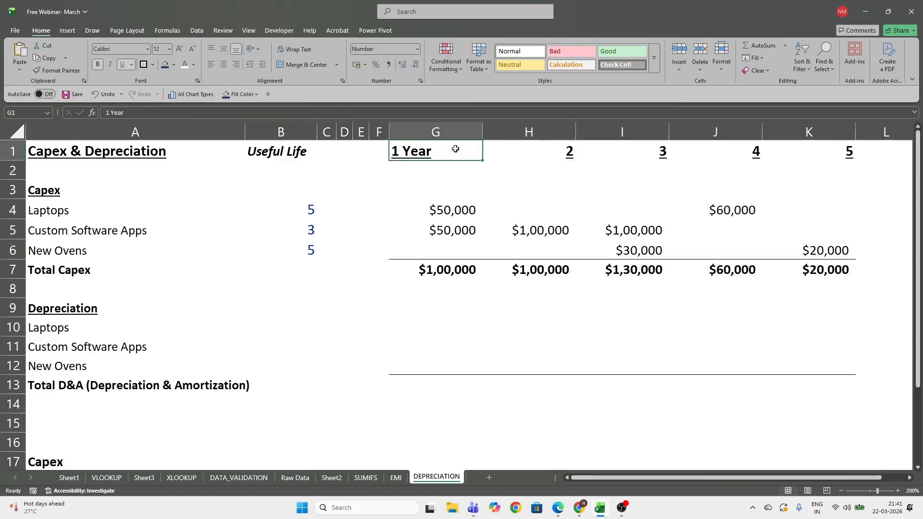
key("Right")
key("F2")
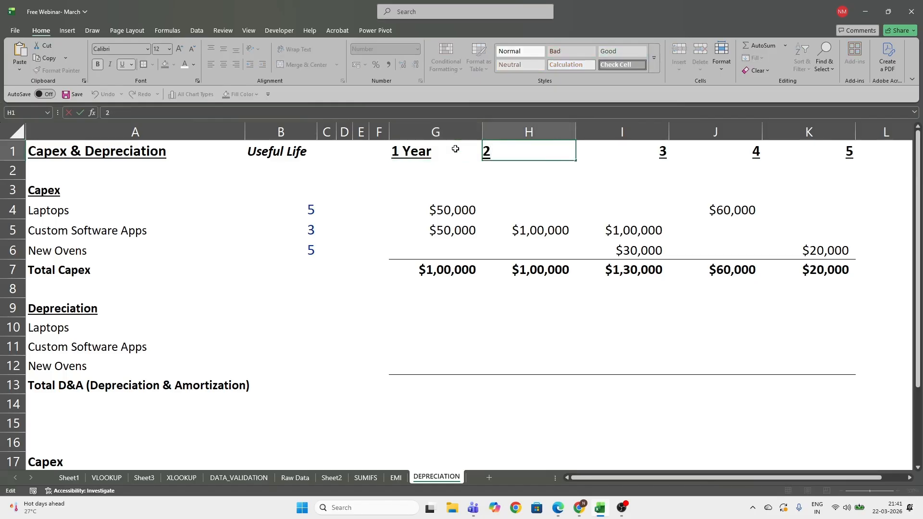
type("Year")
key("Return")
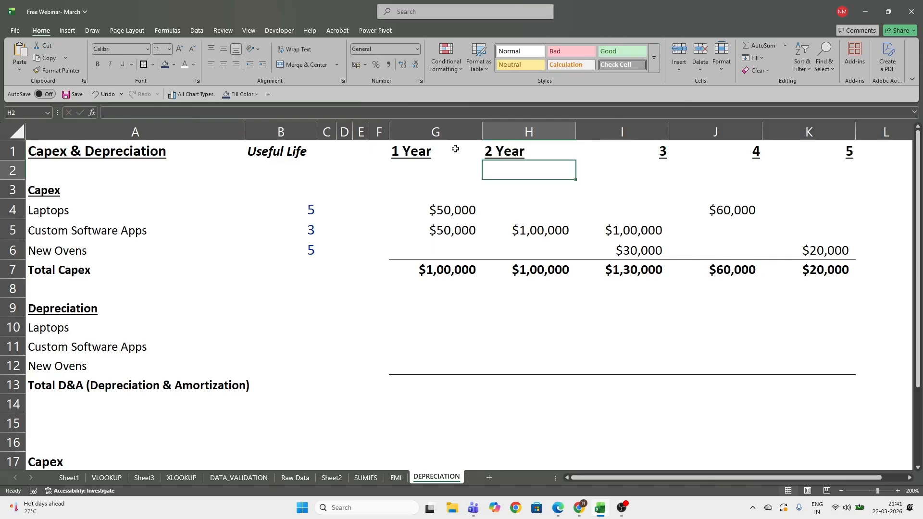
Undo the text edits to the first two year headings in G1 and H1.
key("Up")
key("Right")
key("Right")
key("Right")
key("Left")
key("Left")
key("Left")
key("Left")
key("Left")
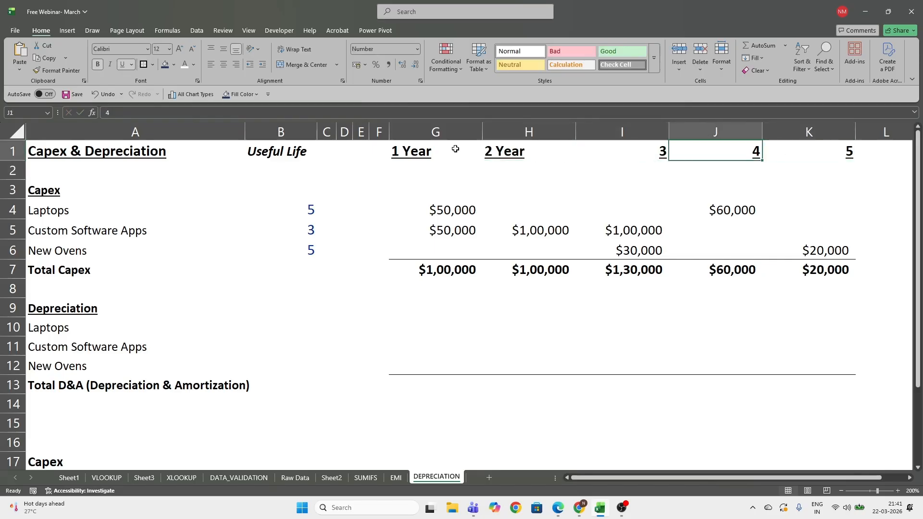
key("ctrl+z")
key("ctrl+z")
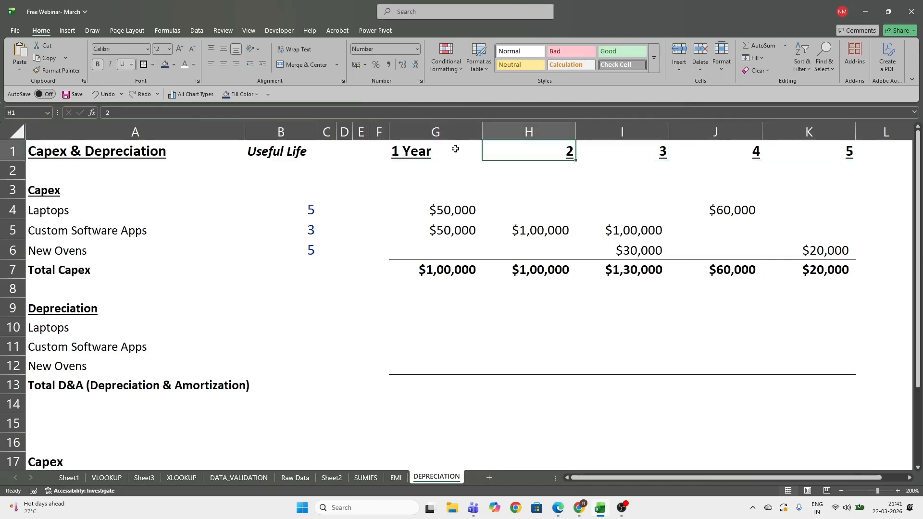
Apply the custom number format 0 "Year" to the year headings in G1:K1.
left_click_drag(457, 149, 824, 153)
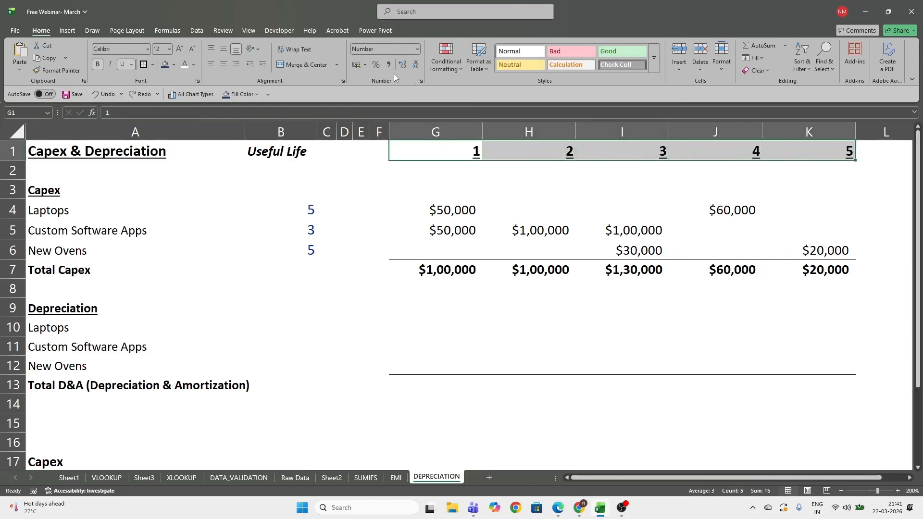
left_click(421, 81)
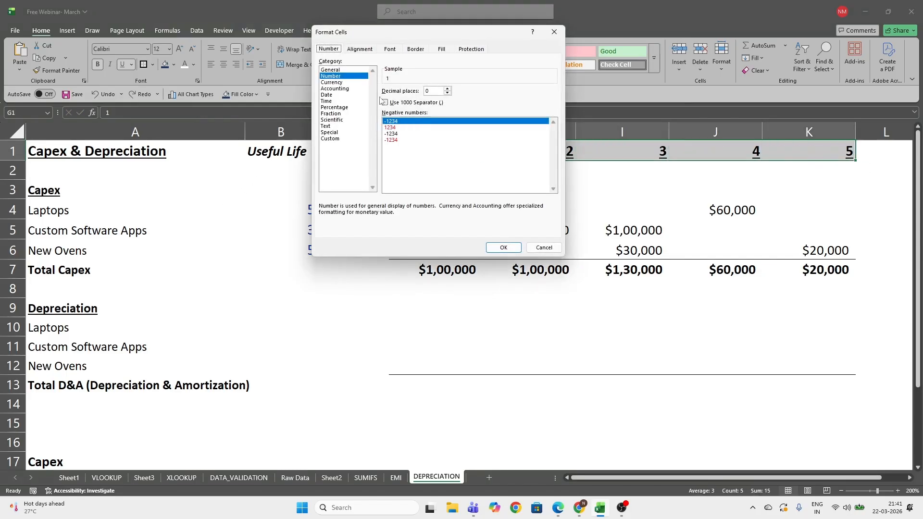
left_click_drag(397, 34, 407, 167)
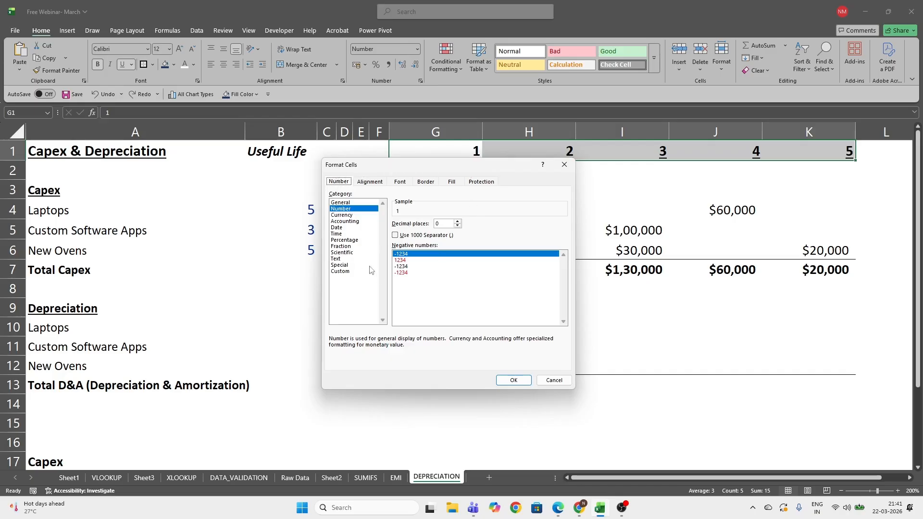
left_click(342, 272)
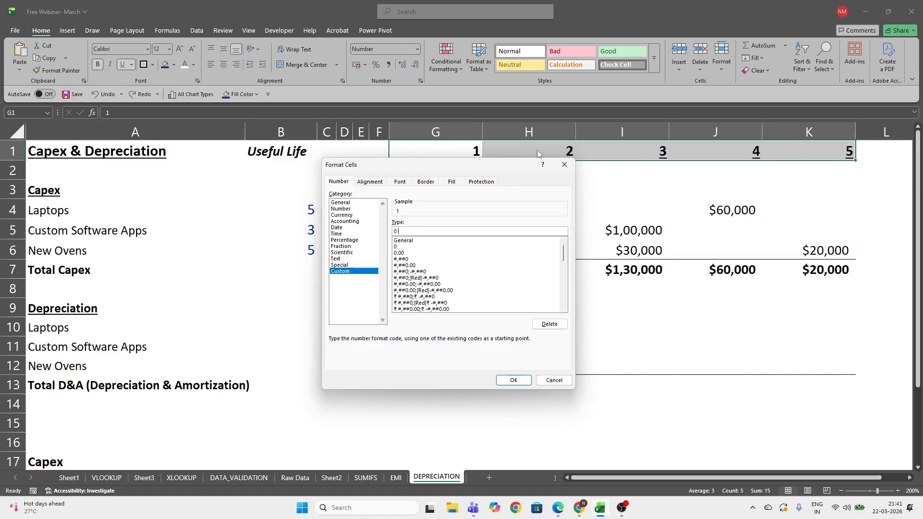
left_click_drag(433, 174, 441, 222)
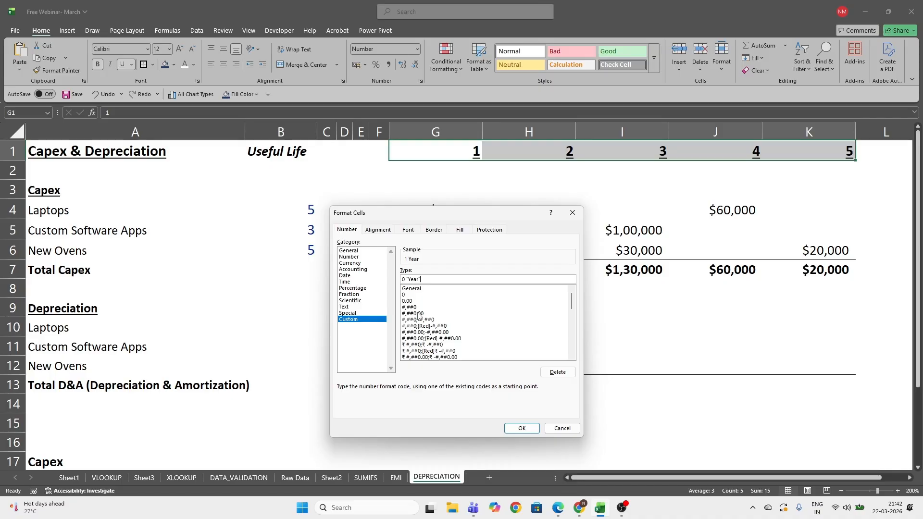
left_click(522, 428)
left_click(574, 197)
left_click_drag(470, 154, 809, 143)
left_click_drag(458, 148, 522, 151)
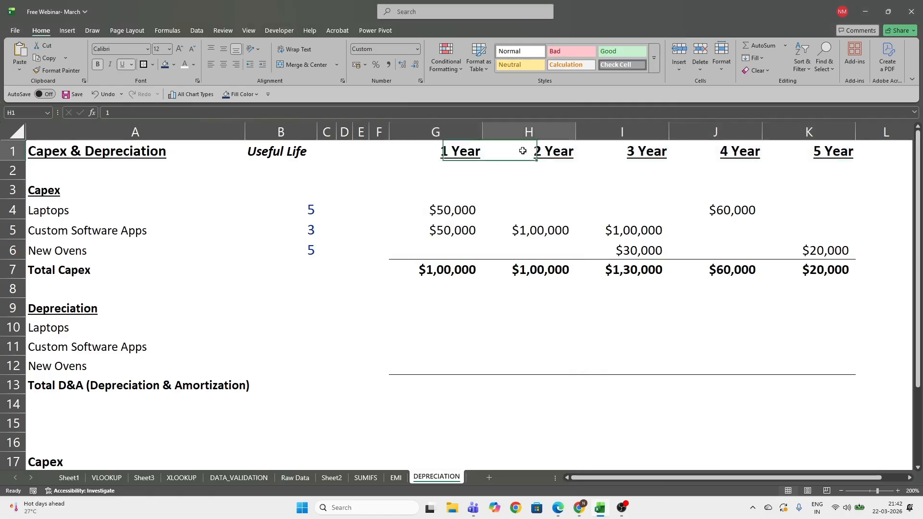
Test the formatted headings with the formula =G1*H1 in G2 and clear it again.
left_click(453, 176)
type("=")
key("Up")
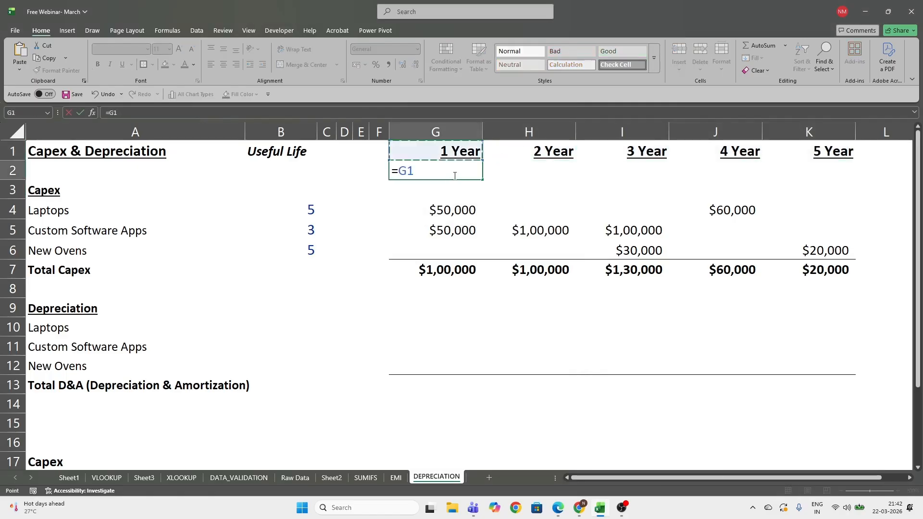
type("*")
key("Up")
key("Right")
key("Return")
left_click(453, 176)
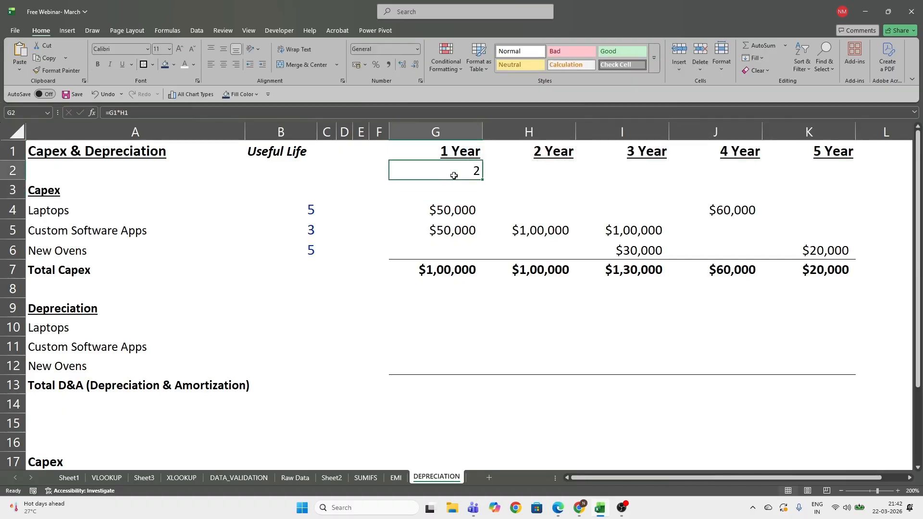
key("Delete")
Enter the test formula =G1*H1 in G2 once more.
type("=")
key("Up")
type("*")
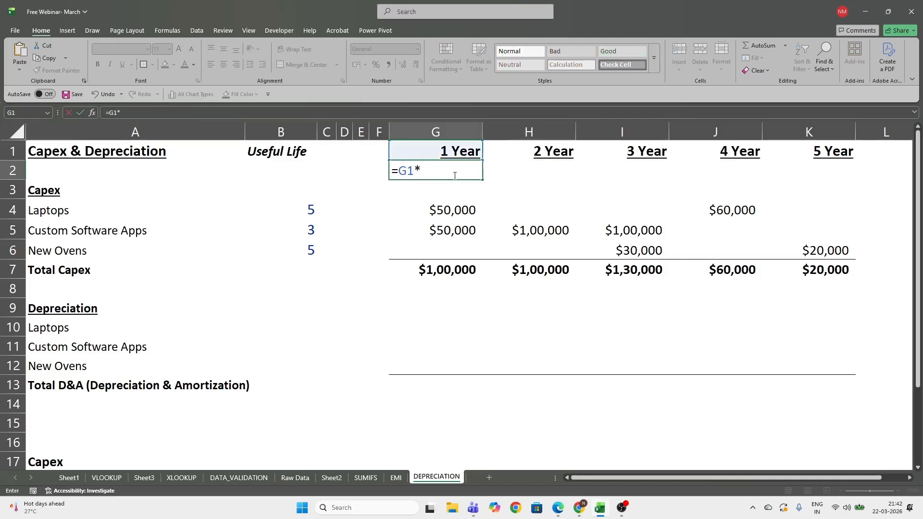
key("Up")
key("Right")
key("Return")
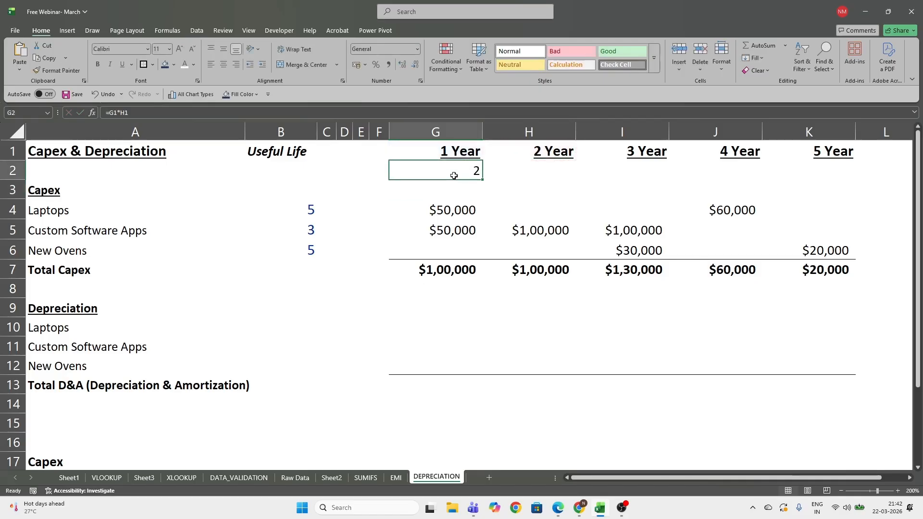
Examine the underlying values of the formatted year headings across row 1.
key("Up")
key("Right")
key("Right")
key("Right")
key("Right")
key("Right")
key("Left")
key("Left")
key("Left")
key("Left")
key("Left")
key("Left")
key("Left")
key("Left")
key("Left")
key("Left")
key("Left")
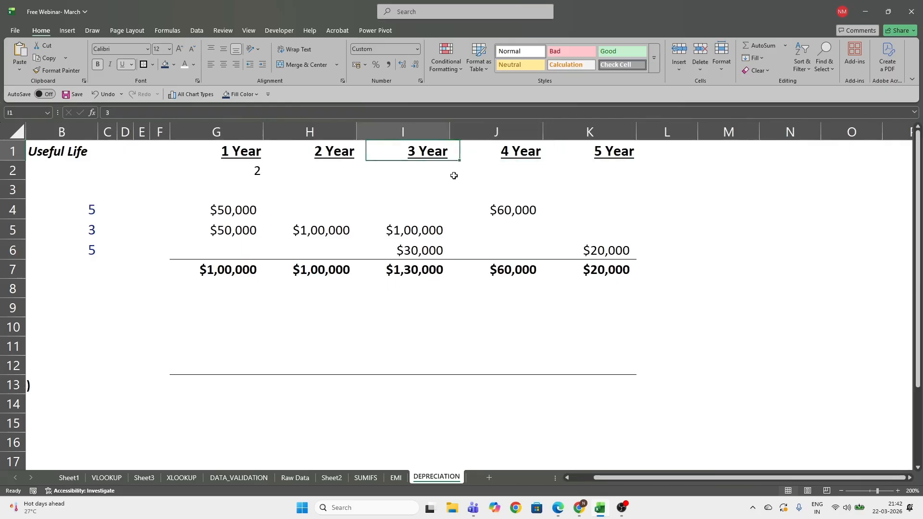
key("Right")
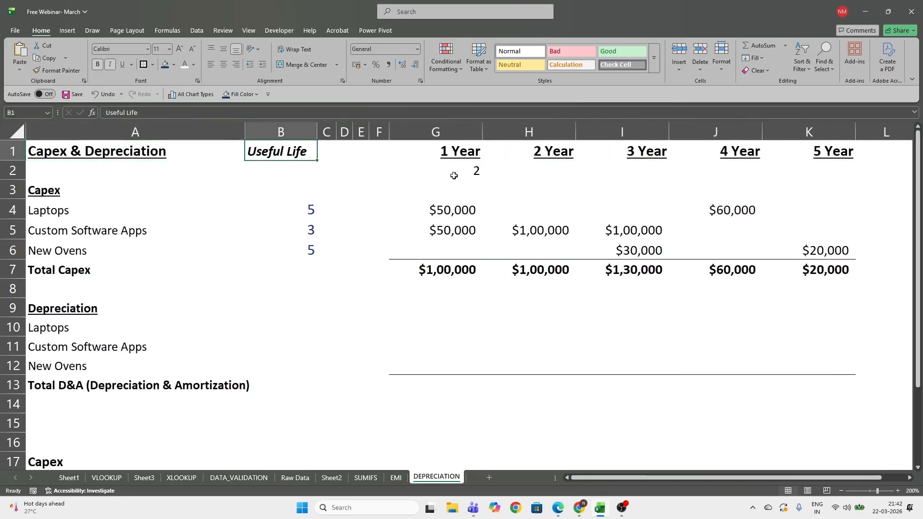
Clear the test formula from G2.
left_click(478, 176)
key("Delete")
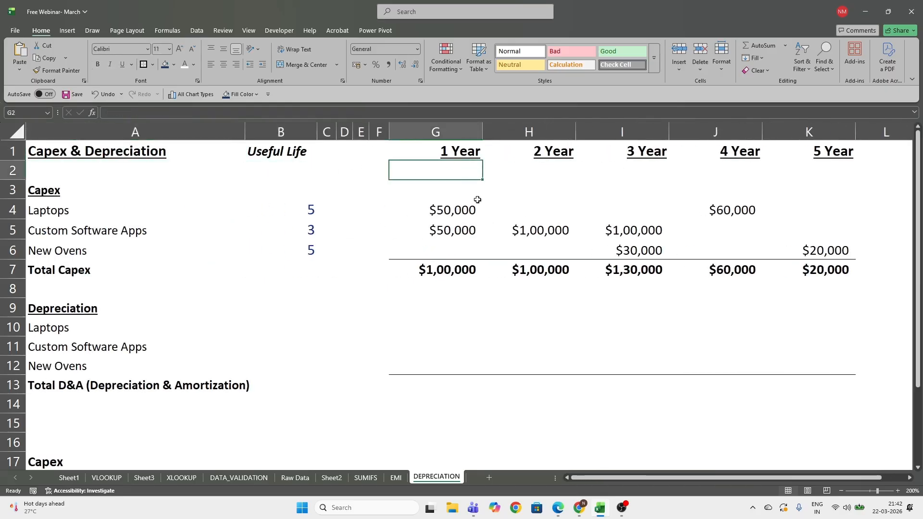
left_click(485, 273)
left_click(439, 273)
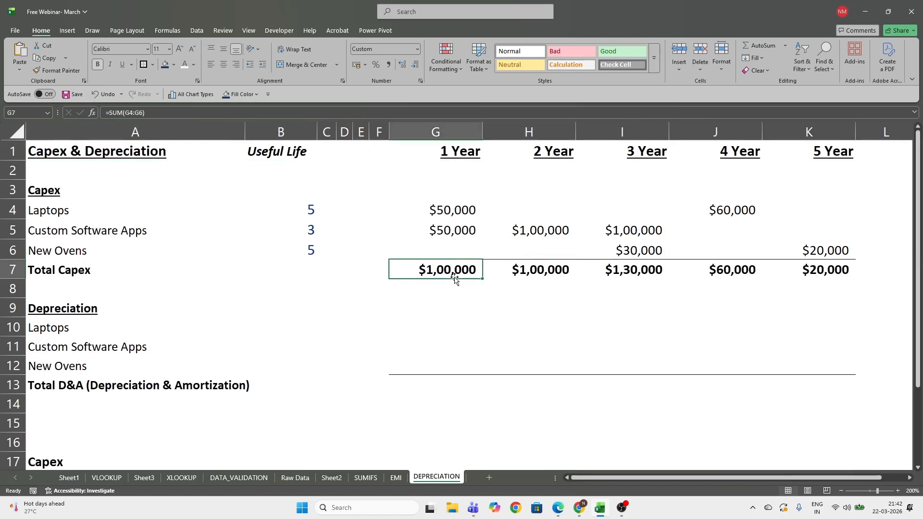
Format the capex block G3:K8 as Number with two decimal places and no thousands separator.
left_click_drag(410, 196, 838, 288)
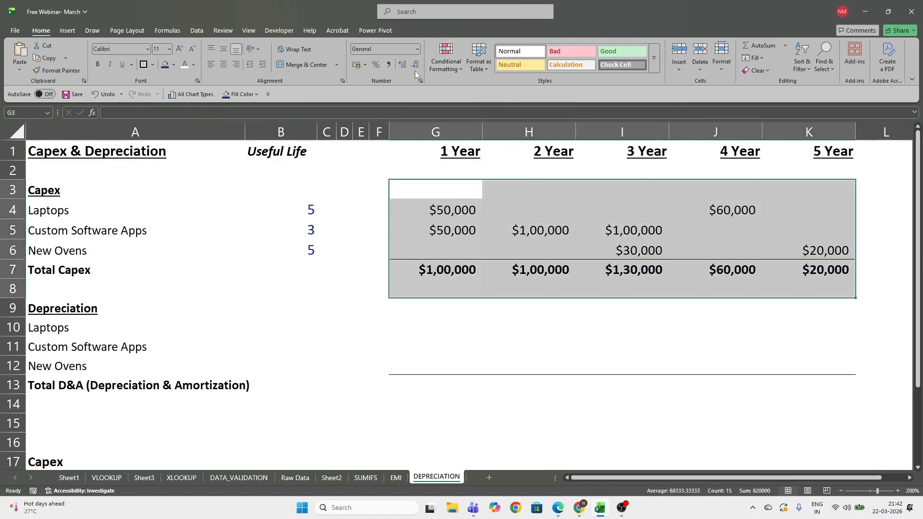
left_click(420, 81)
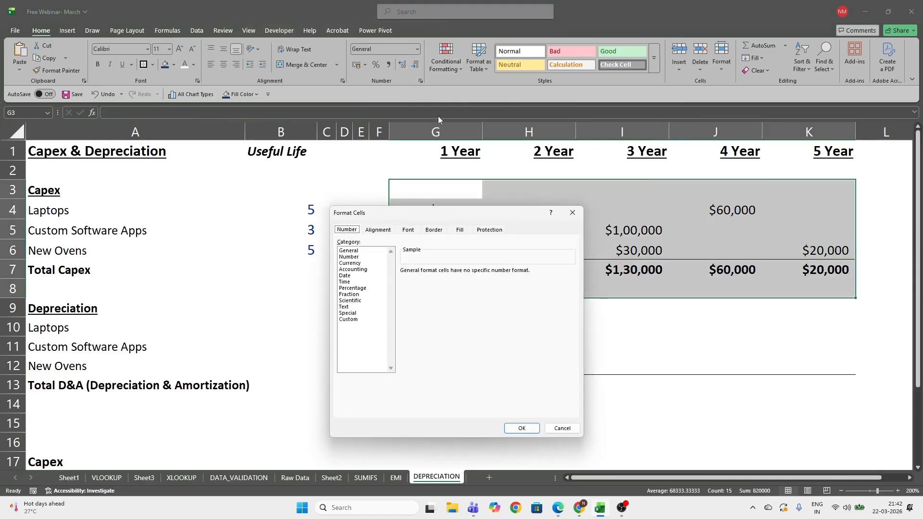
left_click(348, 256)
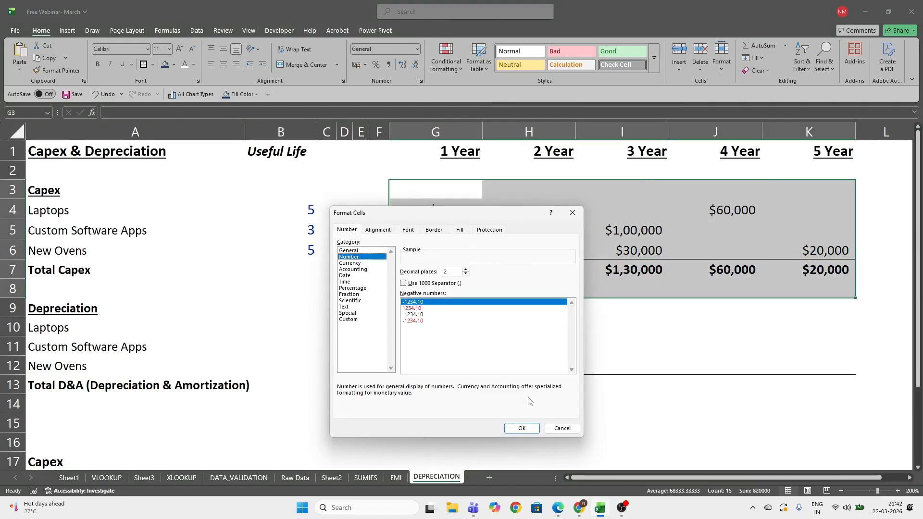
left_click(522, 428)
left_click(504, 324)
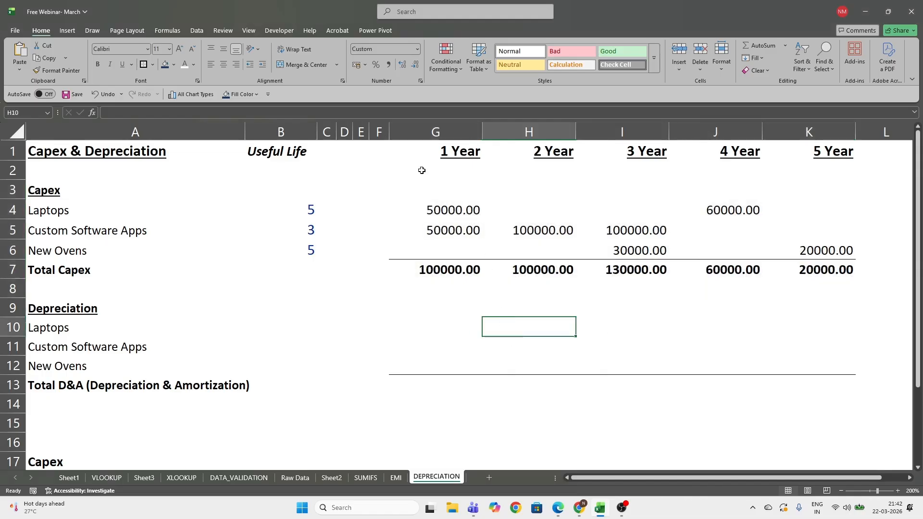
Examine the capex figures in G4:K10, the asset rows of the Depreciation section and the useful lives in B4:B6.
left_click_drag(422, 171, 870, 329)
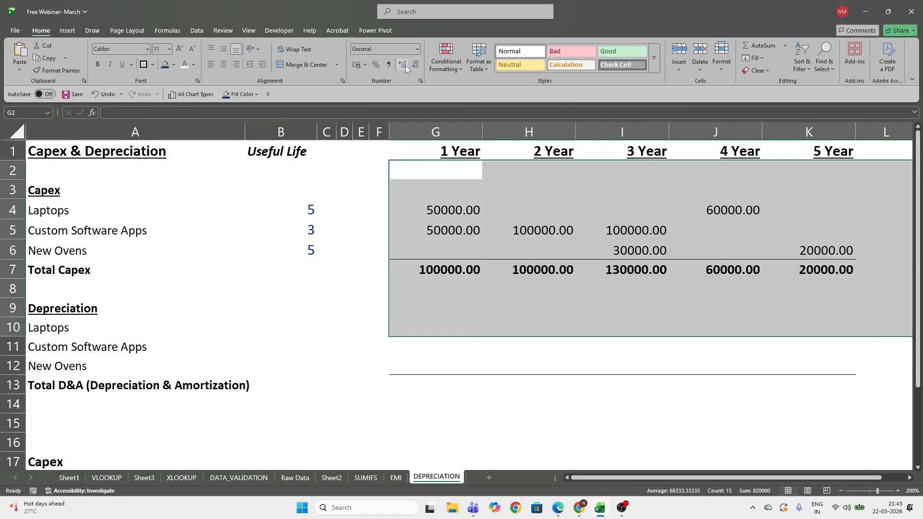
left_click(465, 209)
left_click_drag(445, 210, 793, 324)
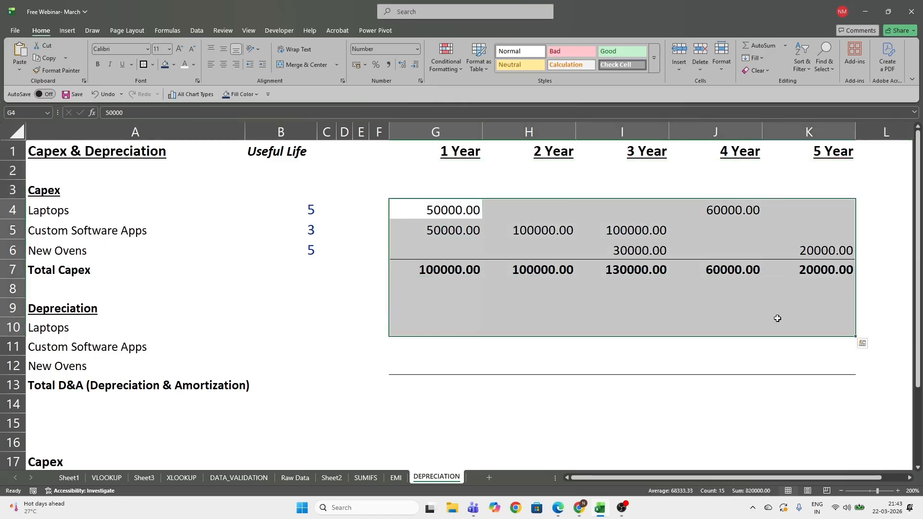
left_click(742, 325)
scroll(438, 287, "down", 1)
left_click(431, 247)
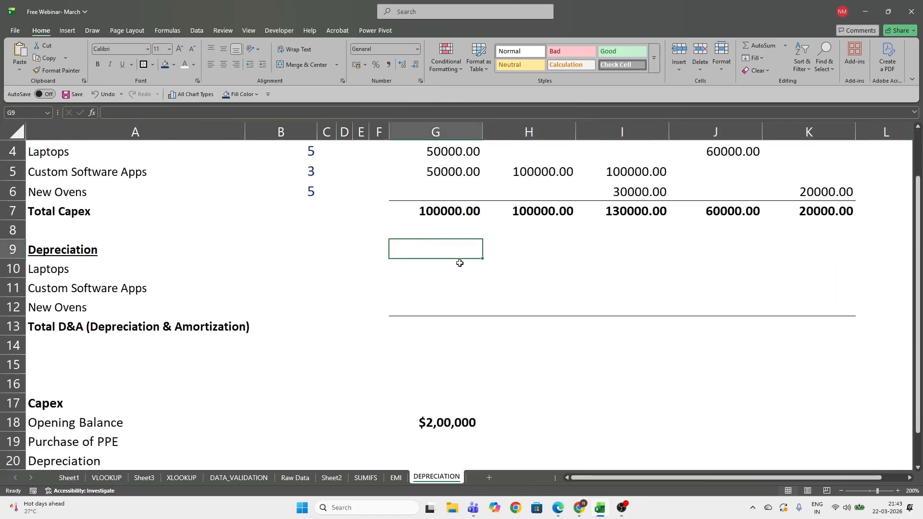
left_click(88, 269)
left_click(349, 276)
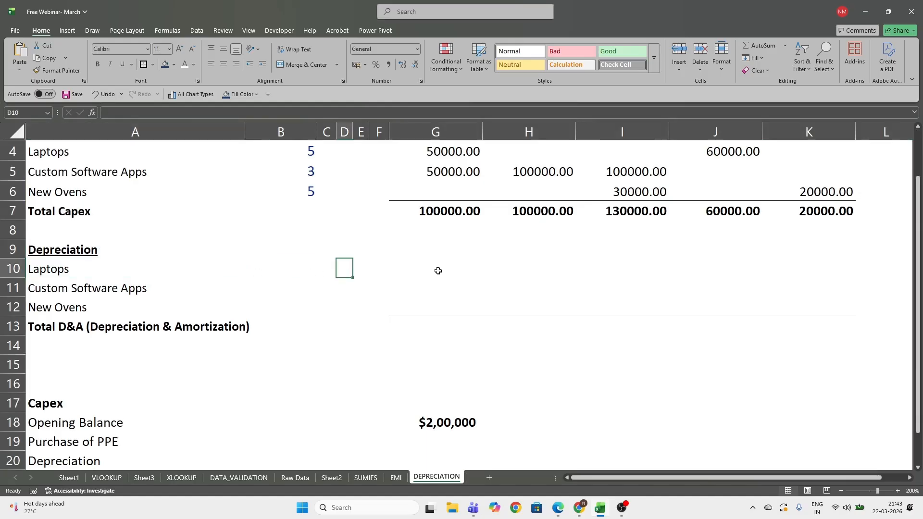
left_click(438, 271)
left_click(65, 274)
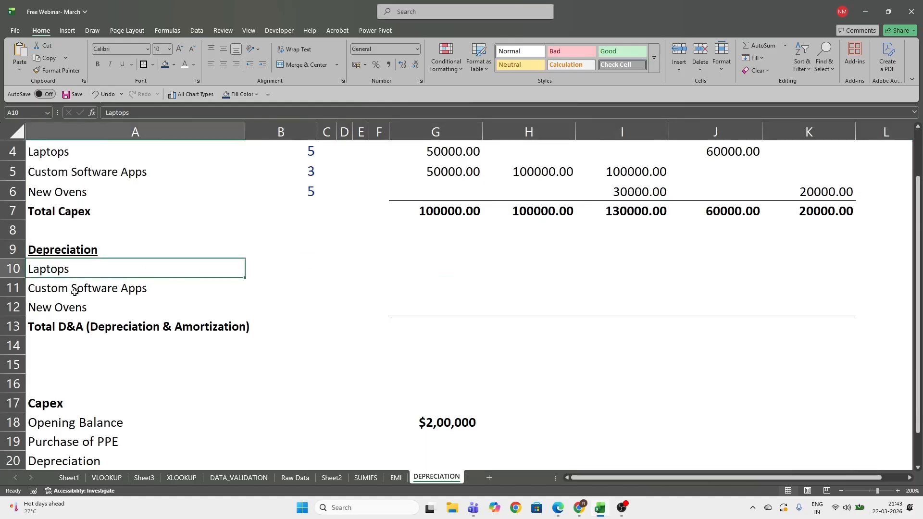
left_click(74, 292)
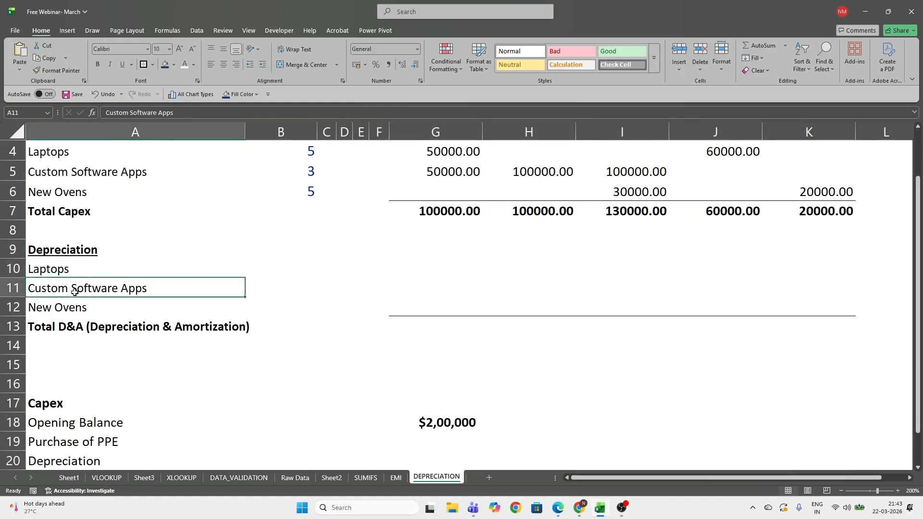
left_click(98, 312)
left_click(432, 263)
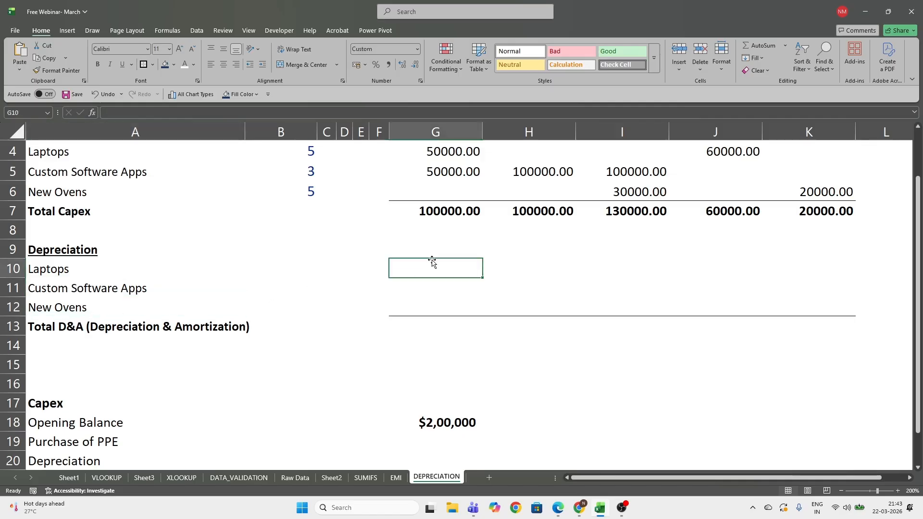
scroll(432, 261, "up", 1)
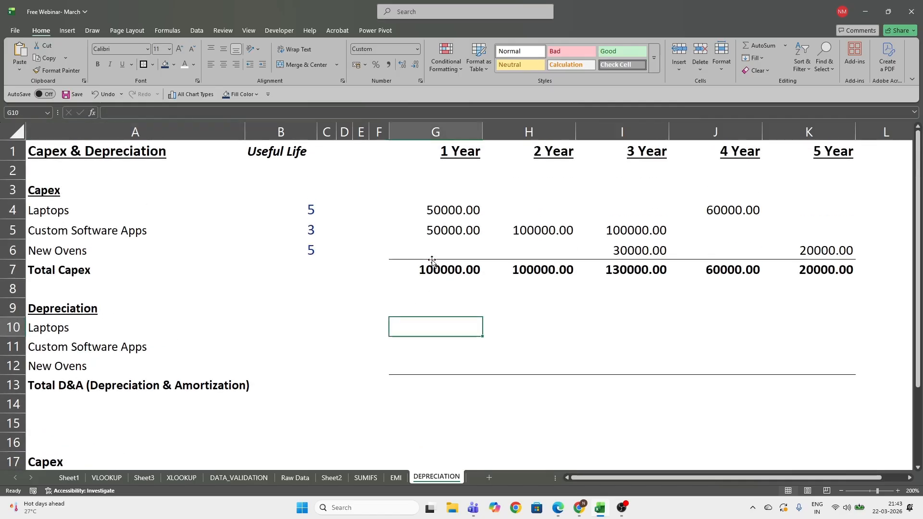
left_click(298, 210)
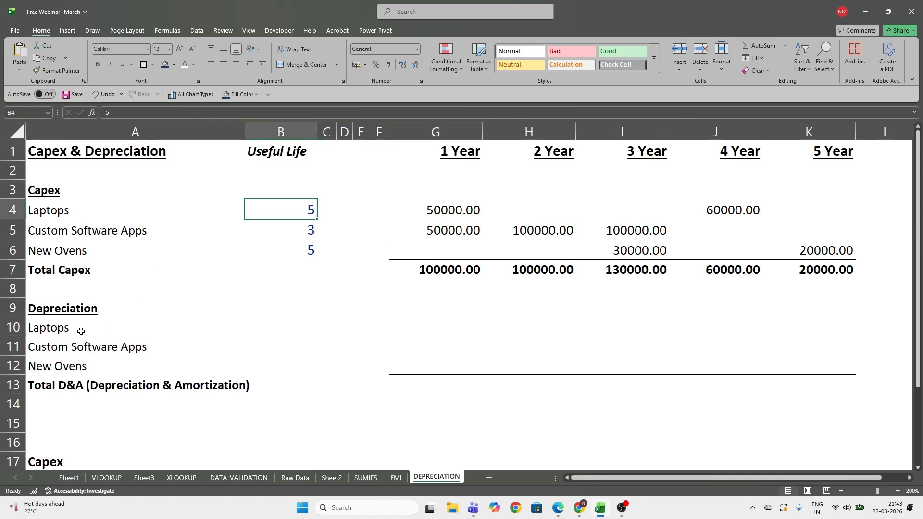
left_click(317, 229)
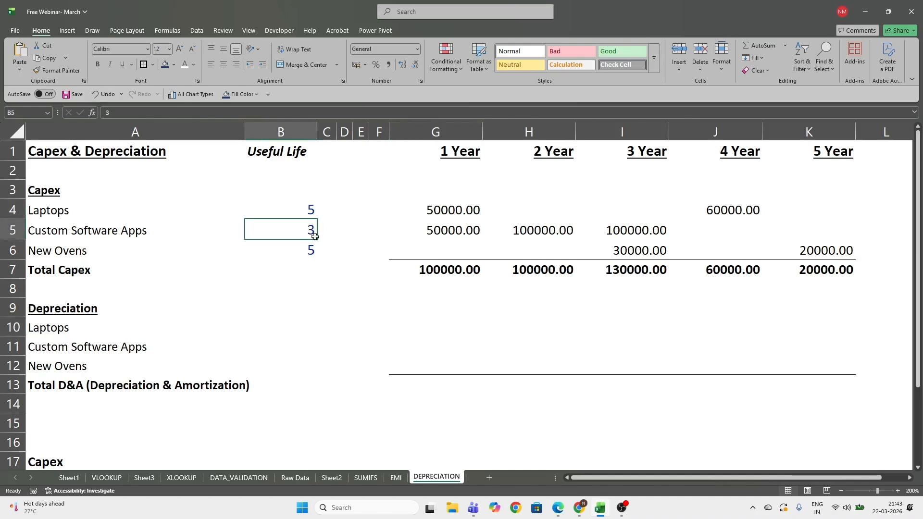
left_click(300, 256)
Enter the formula =G4/B4 in G10 for the first-year Laptops depreciation.
left_click(445, 320)
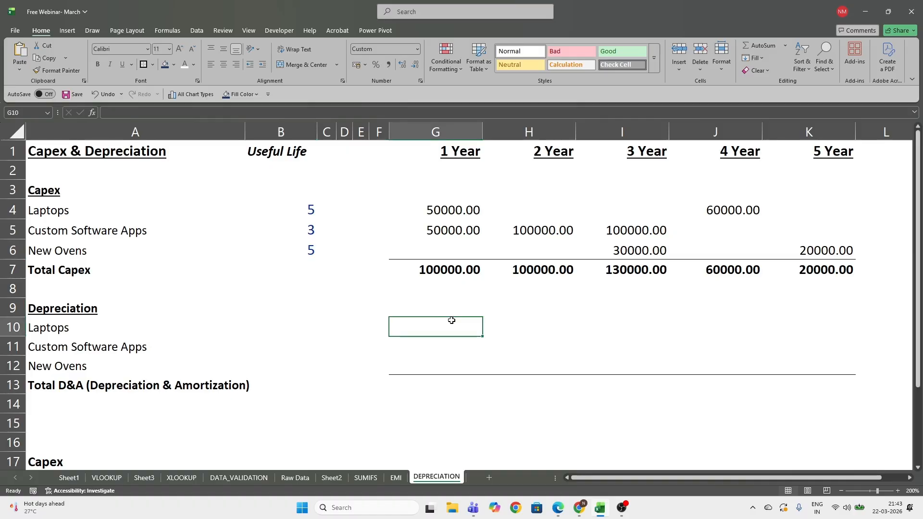
type("=")
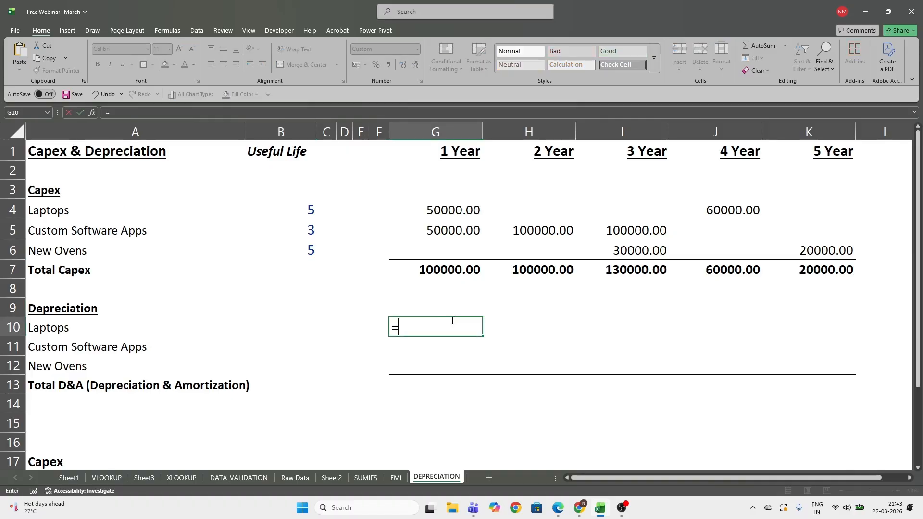
key("Up")
key("Up")
key("Up")
key("Up")
key("Up")
key("Up")
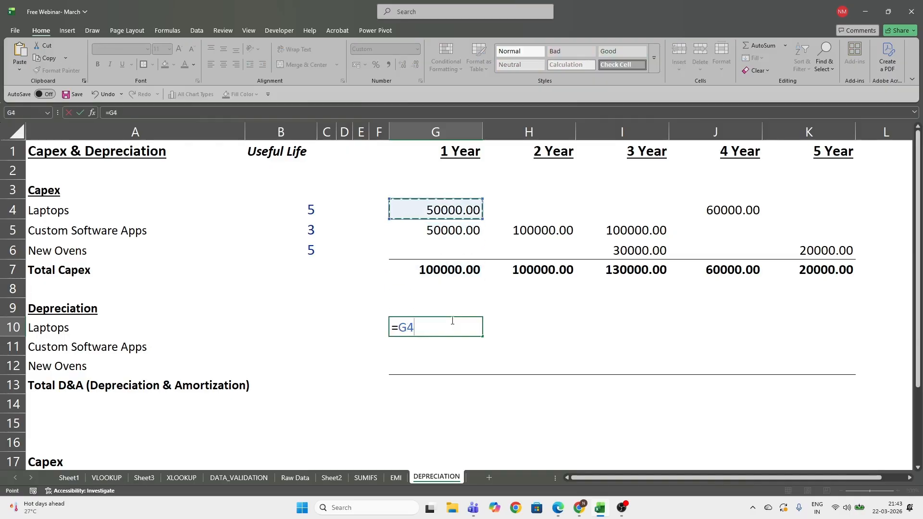
type("/")
key("Up")
key("Left")
key("Left")
key("Up")
key("Left")
key("Left")
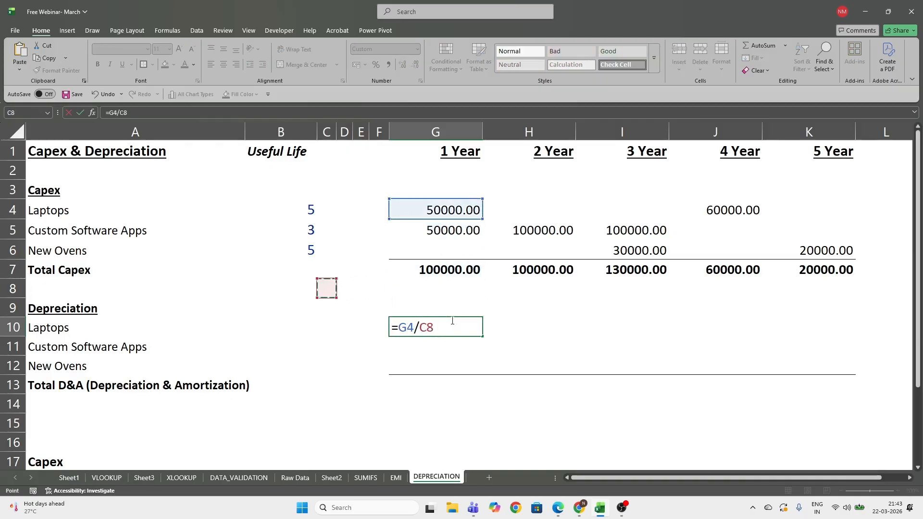
key("Up")
key("Up")
key("Up")
key("Left")
key("Up")
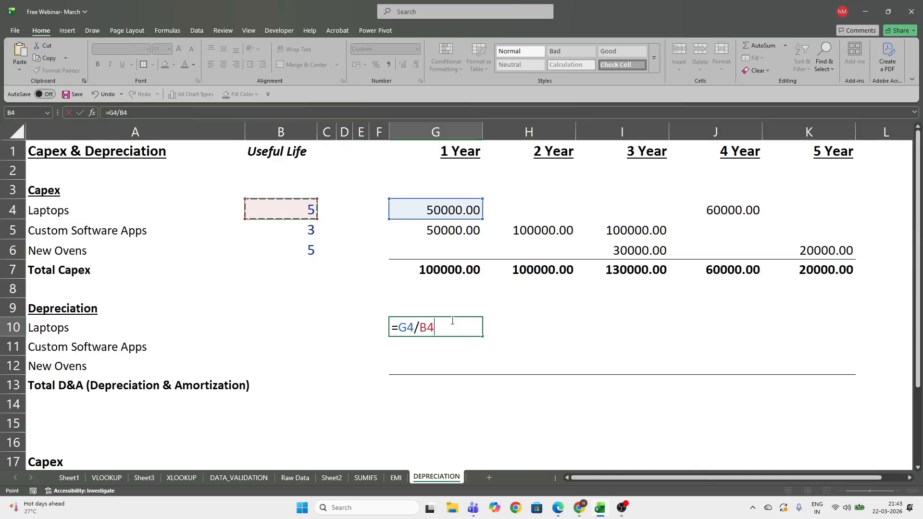
key("Return")
Try to fill the relative-reference Laptops depreciation formula from G10 across to K10.
left_click(451, 321)
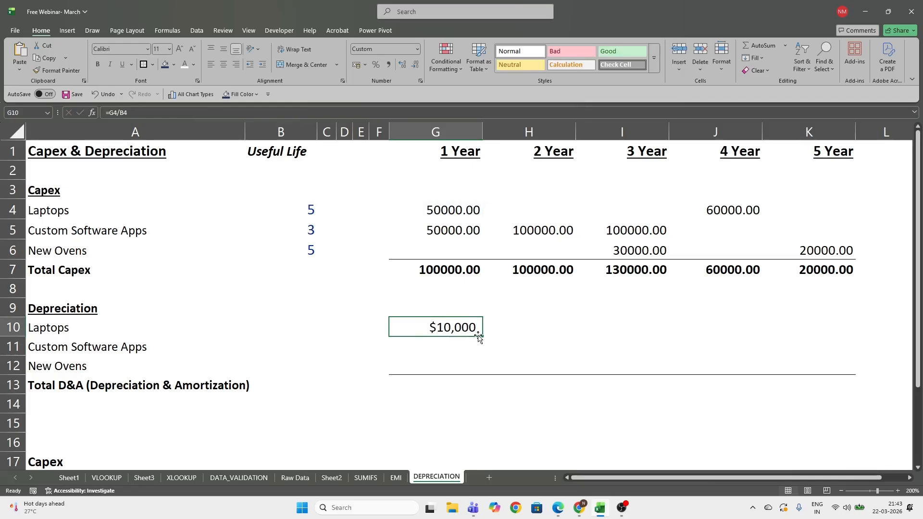
left_click_drag(482, 336, 808, 382)
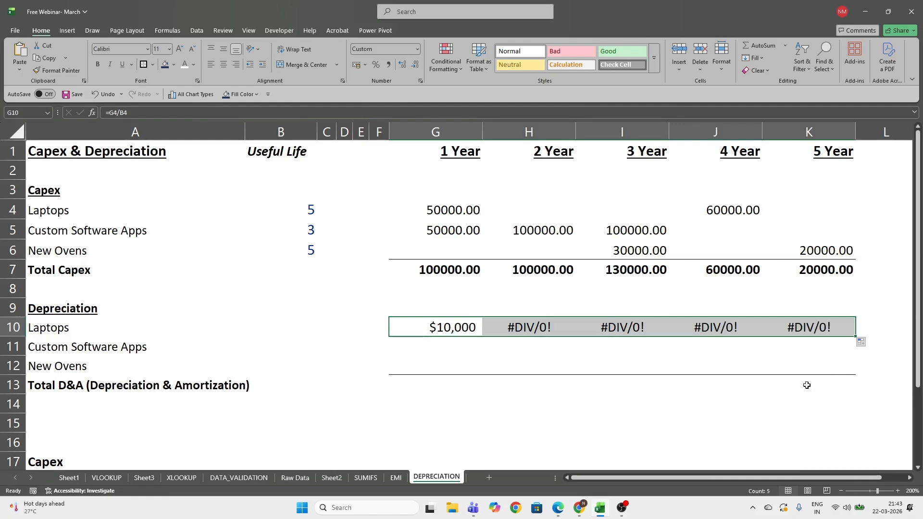
left_click(690, 400)
Clear the Laptops depreciation formulas from G10:K10.
left_click(465, 327)
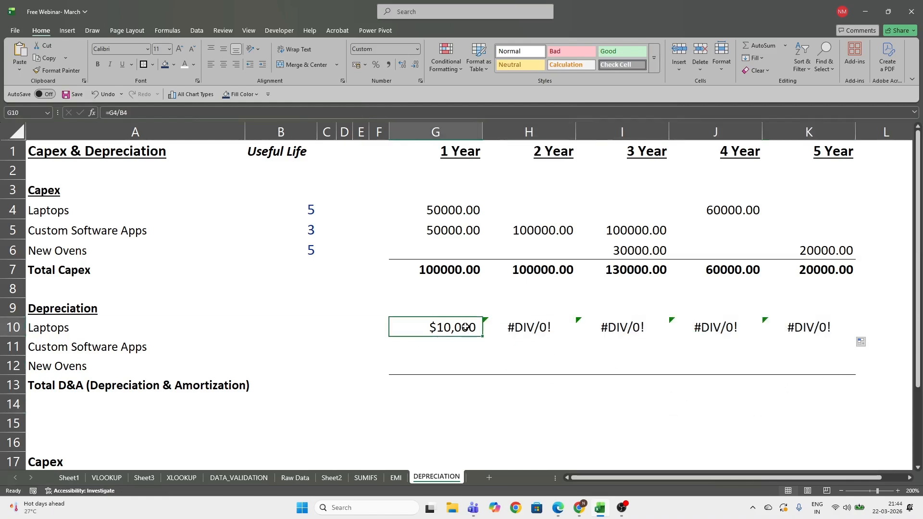
left_click_drag(465, 327, 802, 327)
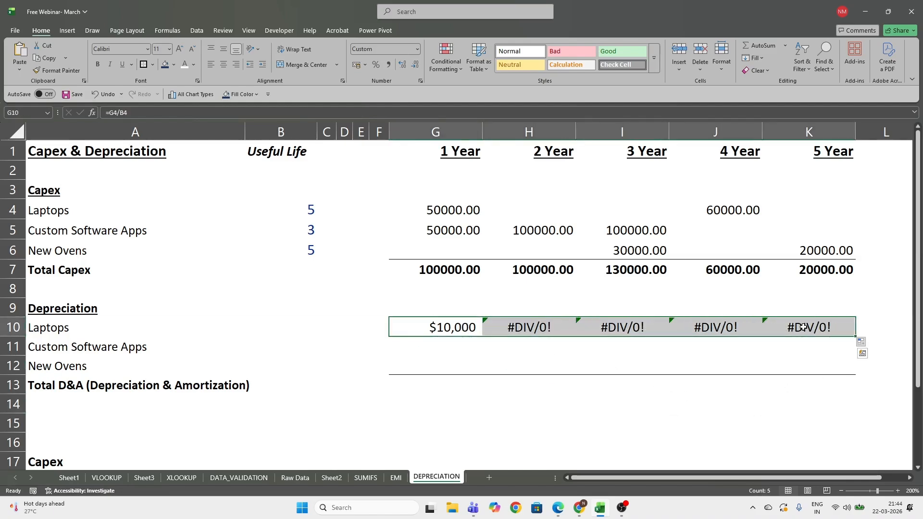
key("Delete")
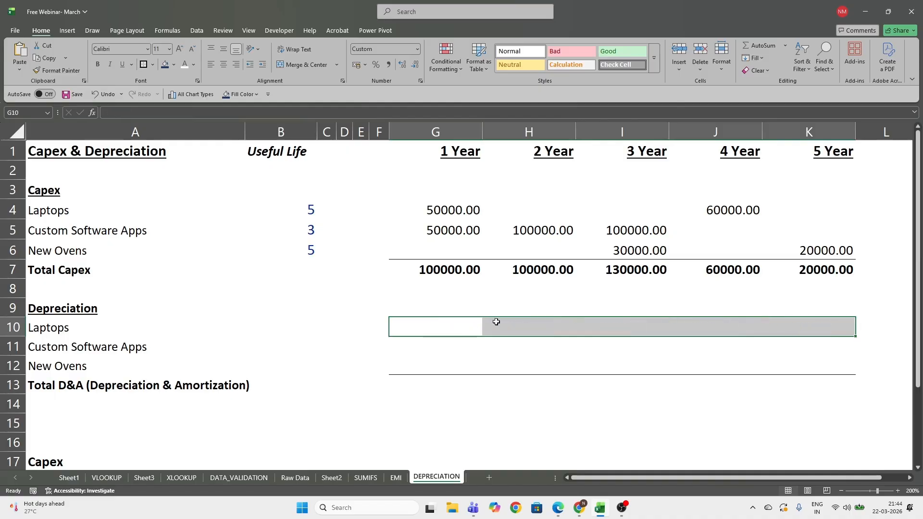
left_click(444, 333)
type("=")
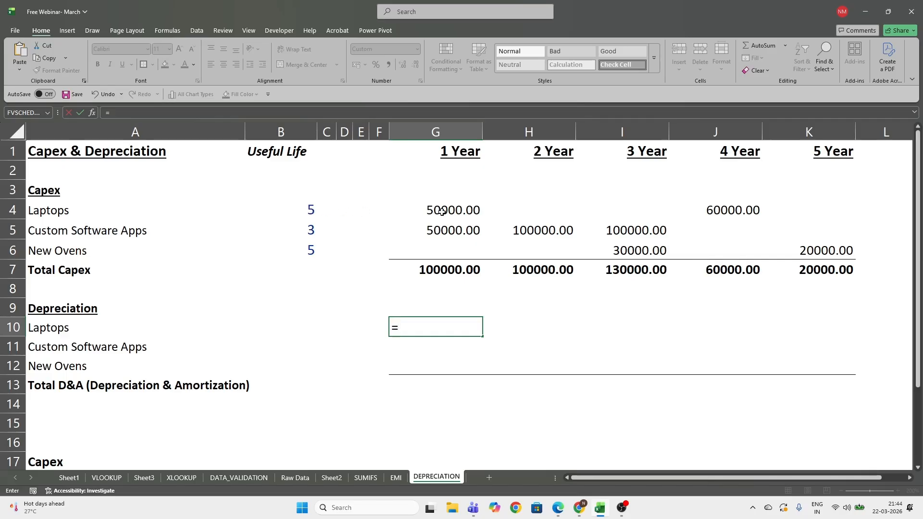
key("Escape")
Examine which capex cells in the Laptops and Custom Software Apps rows fall within the useful life for years 1 and 2.
left_click_drag(441, 212, 330, 211)
left_click_drag(435, 231, 365, 232)
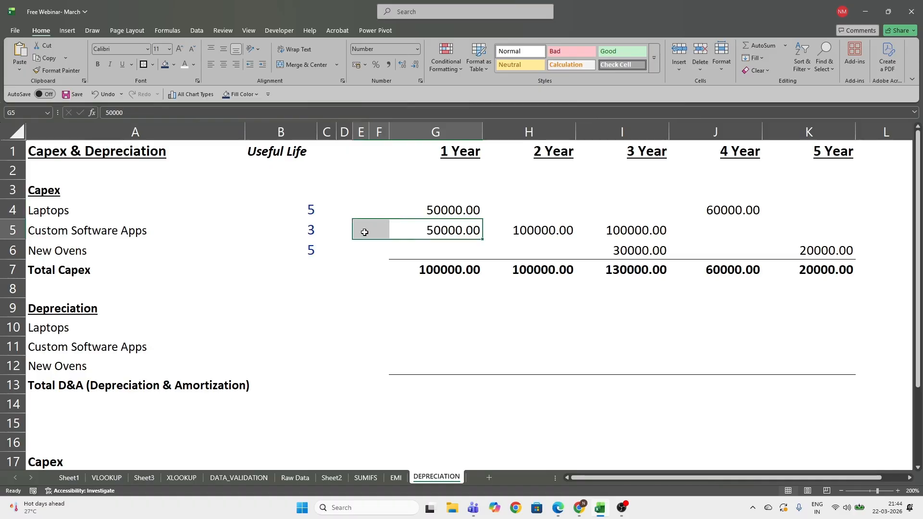
left_click(533, 317)
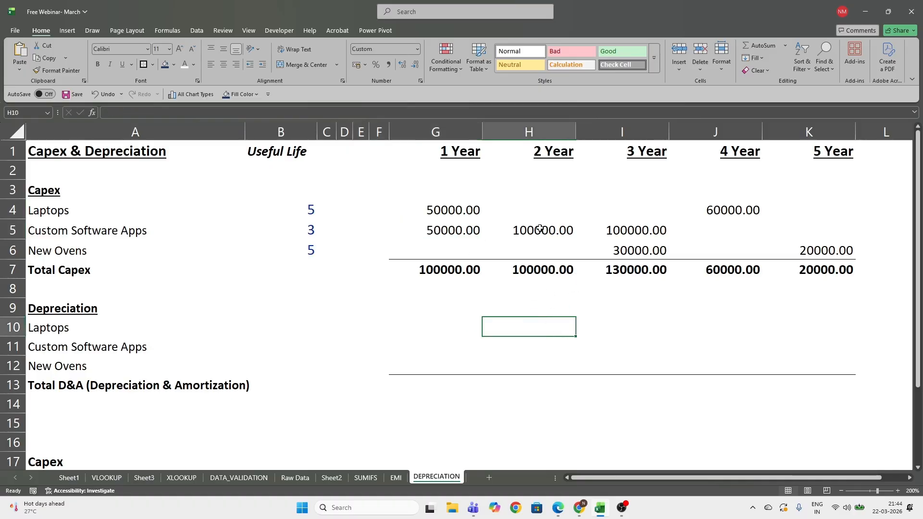
left_click_drag(539, 228, 387, 232)
left_click_drag(462, 236, 346, 231)
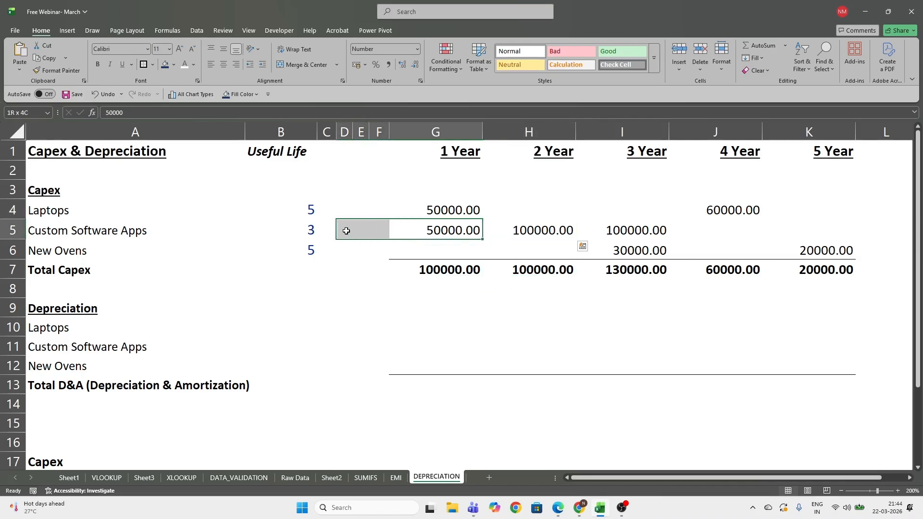
left_click(539, 313)
left_click_drag(548, 235, 381, 230)
Enter =SUM(C4:G4)/$B$4 in G10 to depreciate Laptops over a rolling five-column window with a fixed useful-life reference.
left_click(446, 325)
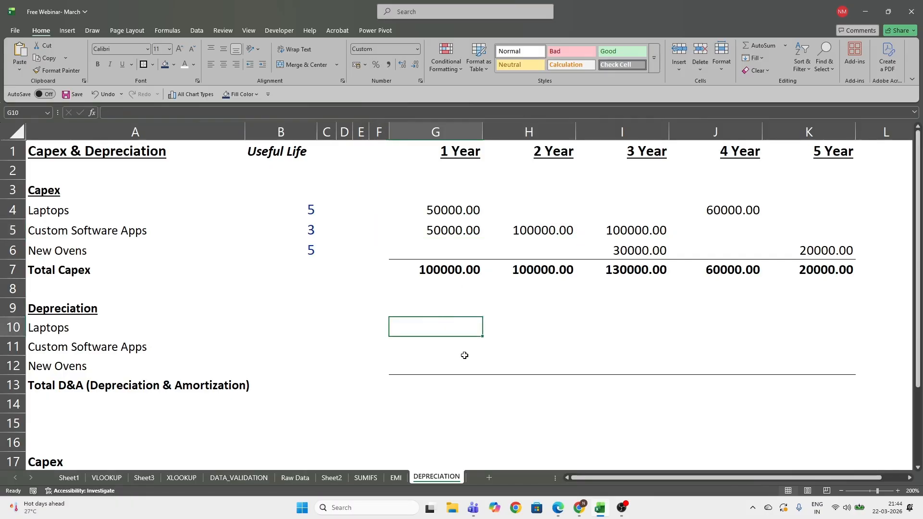
type("=sum")
key("Tab")
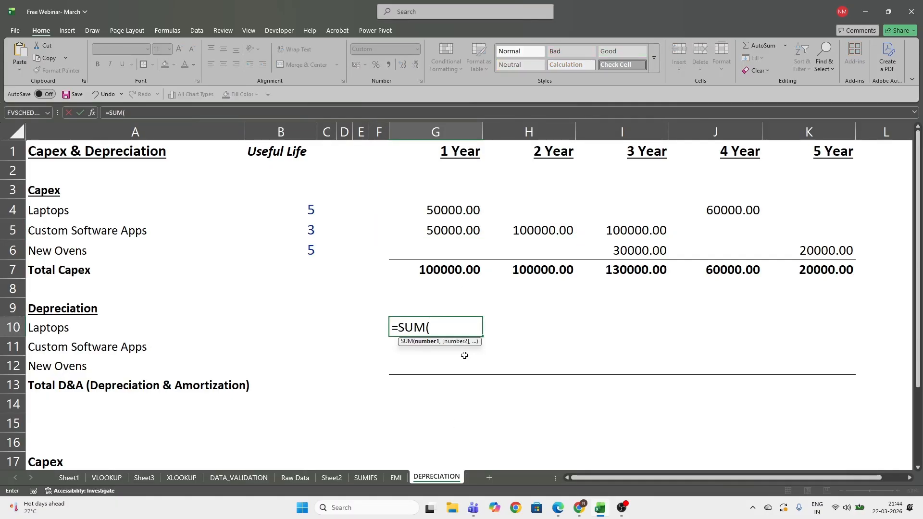
left_click(447, 211)
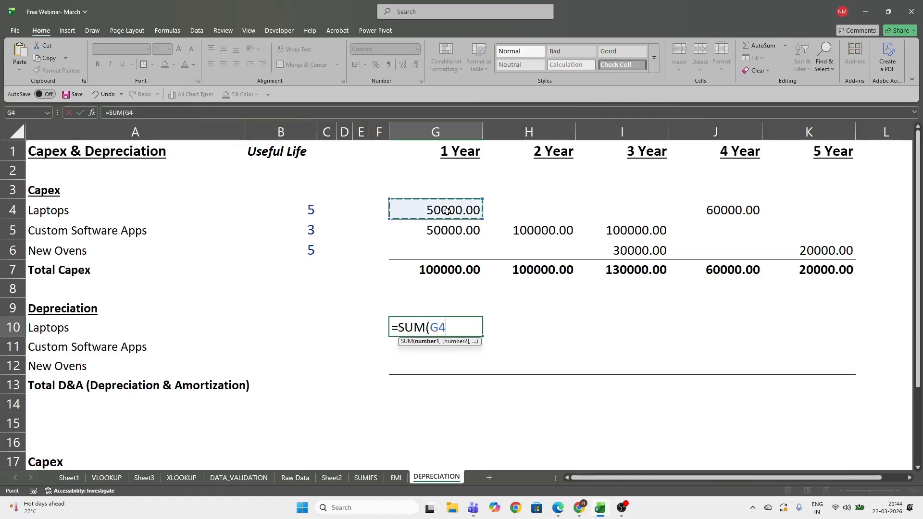
key("shift+Left")
key("shift+Left")
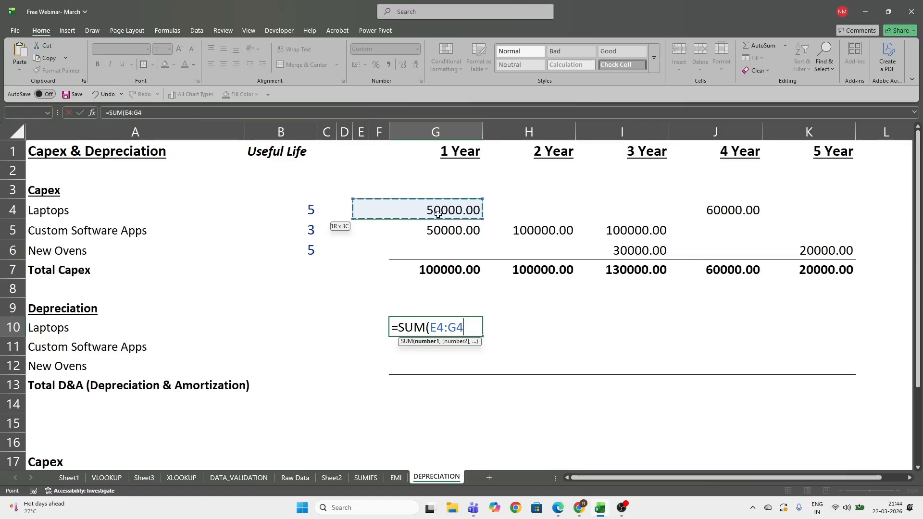
key("shift+Left")
key("shift+Left")
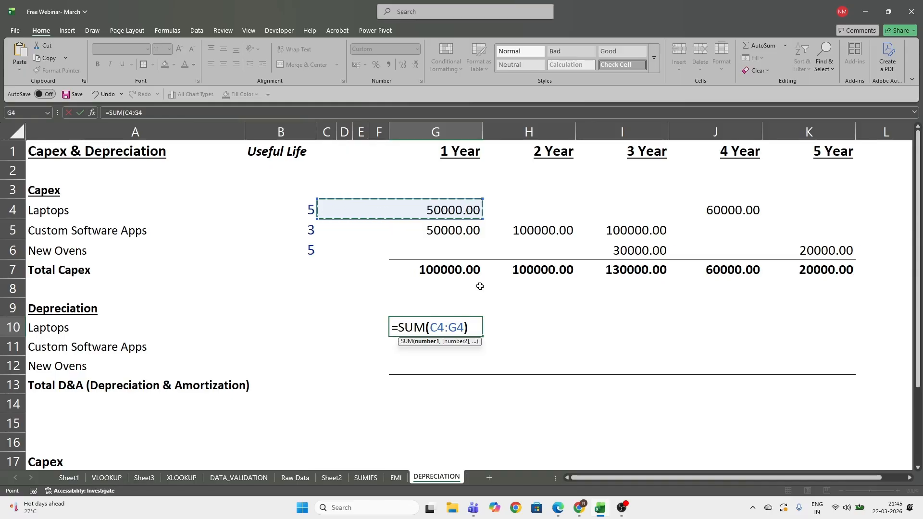
type(")")
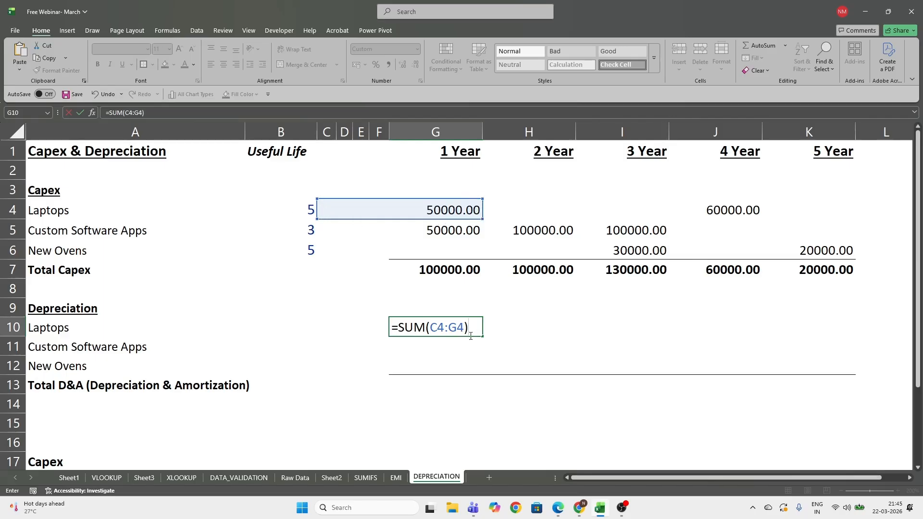
type("/")
left_click(293, 213)
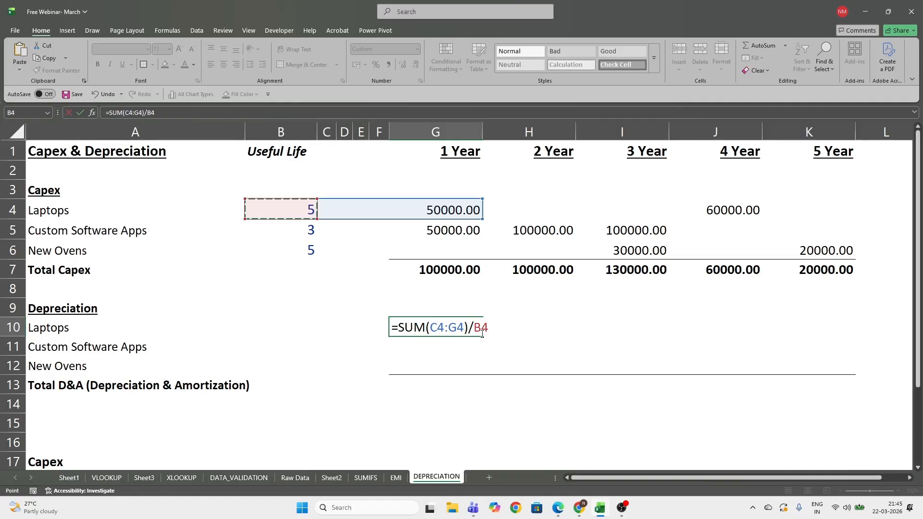
key("F4")
key("Return")
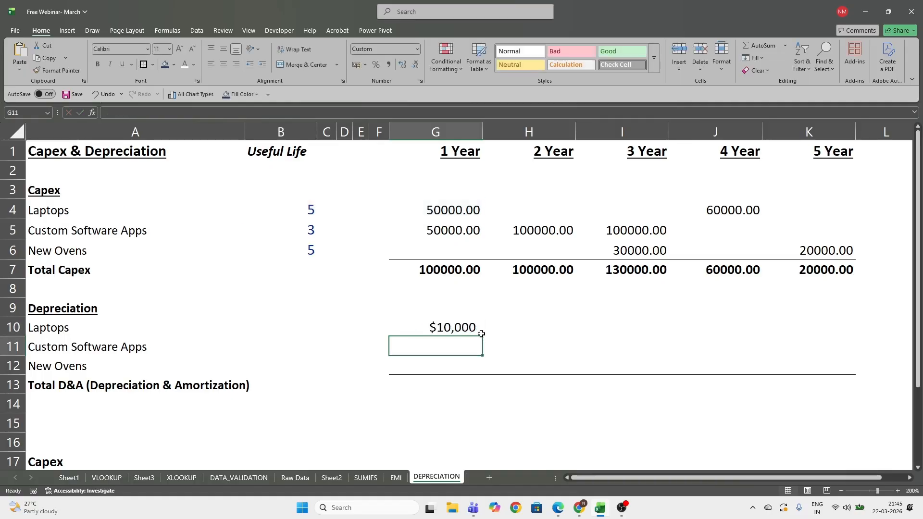
Fill the Laptops depreciation formula from G10 across to K10 and check the cell references in K10.
left_click(454, 327)
left_click_drag(500, 340, 851, 326)
left_click(830, 325)
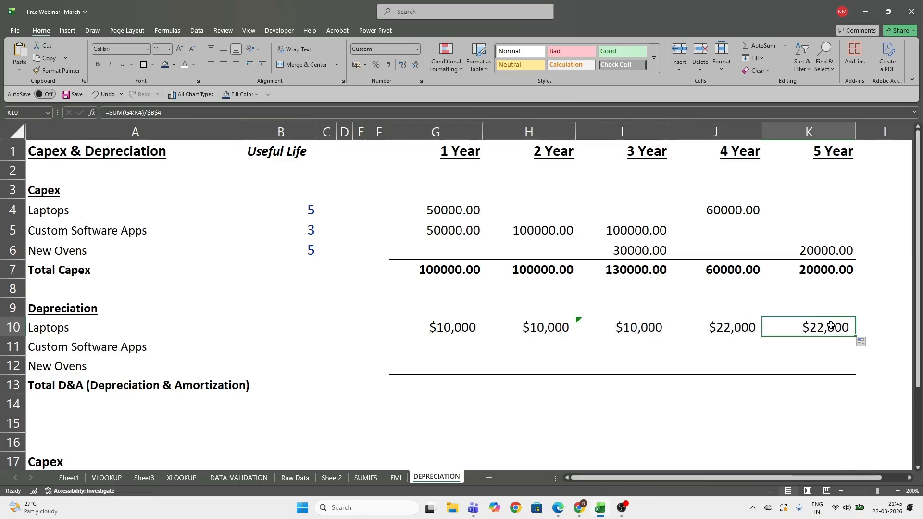
double_click(830, 325)
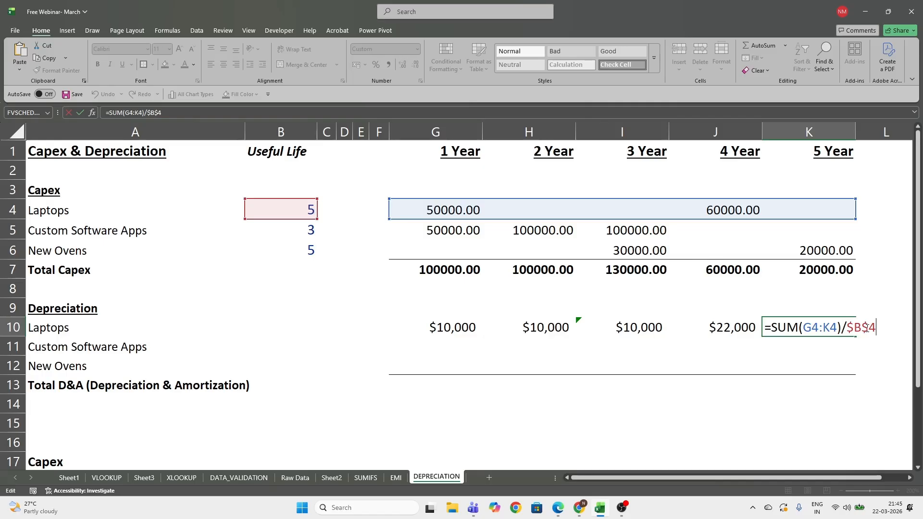
key("Escape")
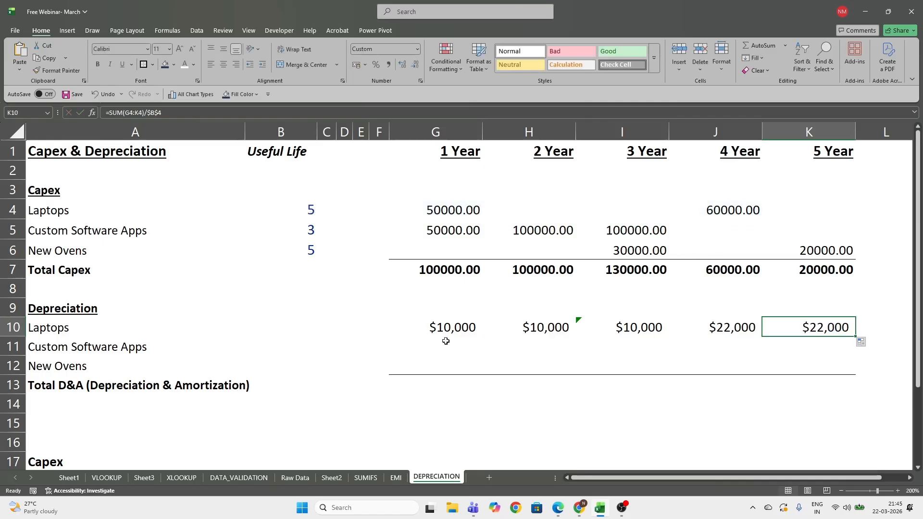
Fill the Laptops depreciation formula from G10 down to G11 and check its useful-life reference.
left_click(451, 332)
left_click_drag(485, 333, 483, 355)
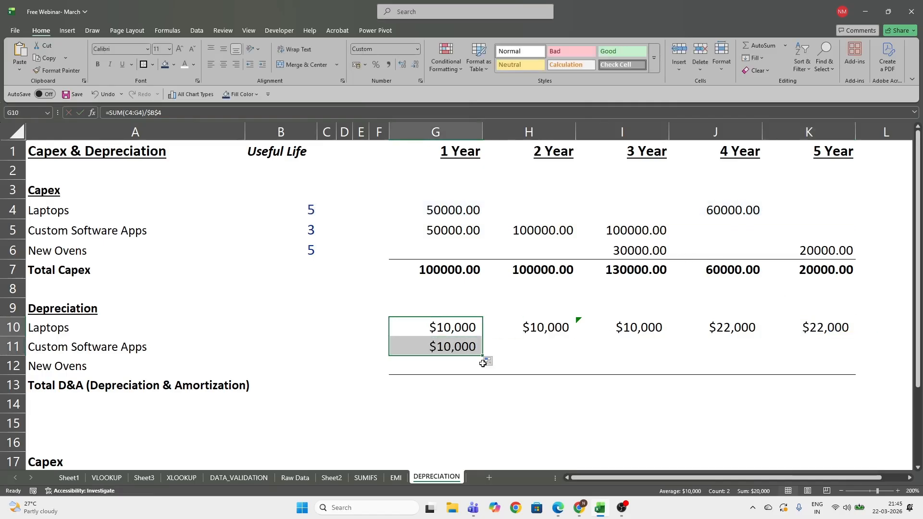
left_click(452, 350)
double_click(452, 349)
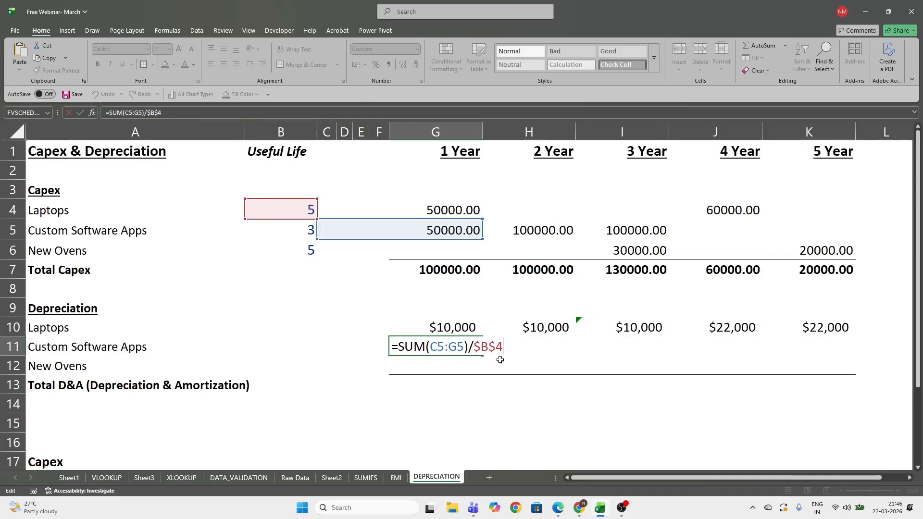
key("ctrl+Return")
Compare the useful-life cells in column B for Laptops, Custom Software Apps and New Ovens.
left_click(292, 126)
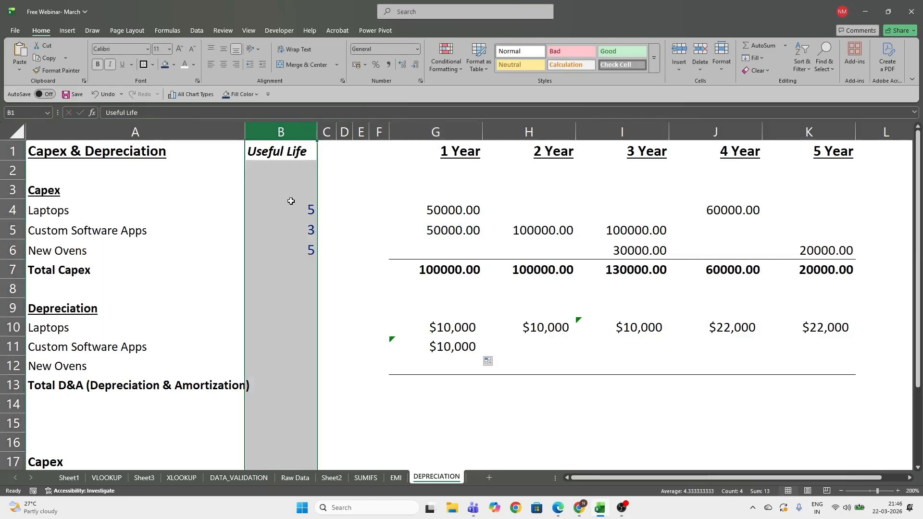
left_click_drag(288, 212, 291, 231)
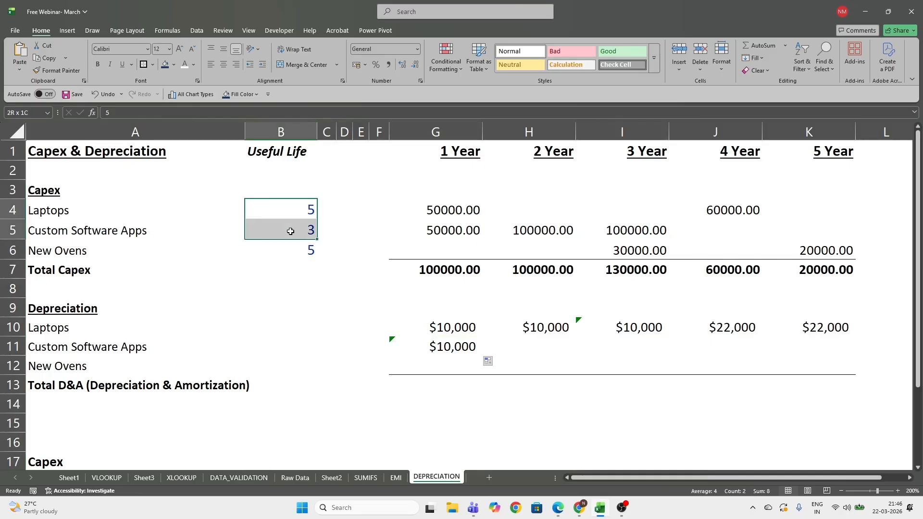
double_click(291, 231)
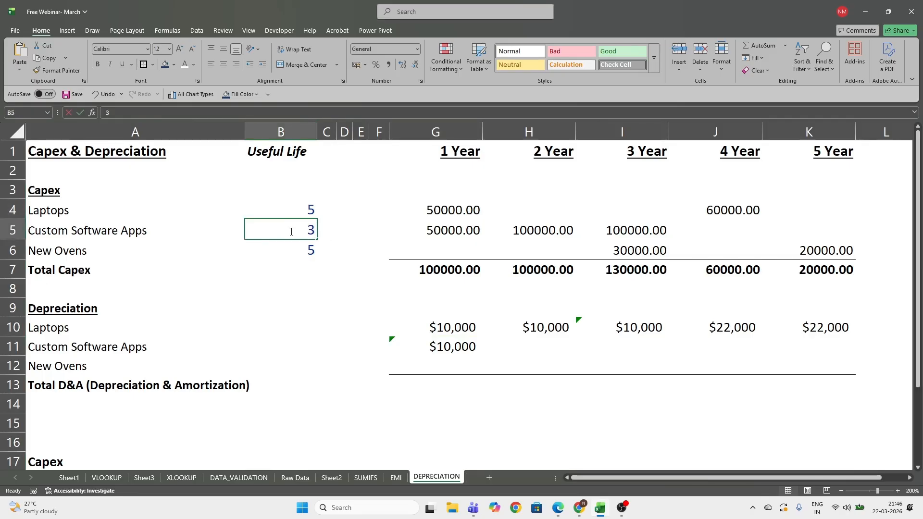
double_click(292, 232)
left_click(294, 246)
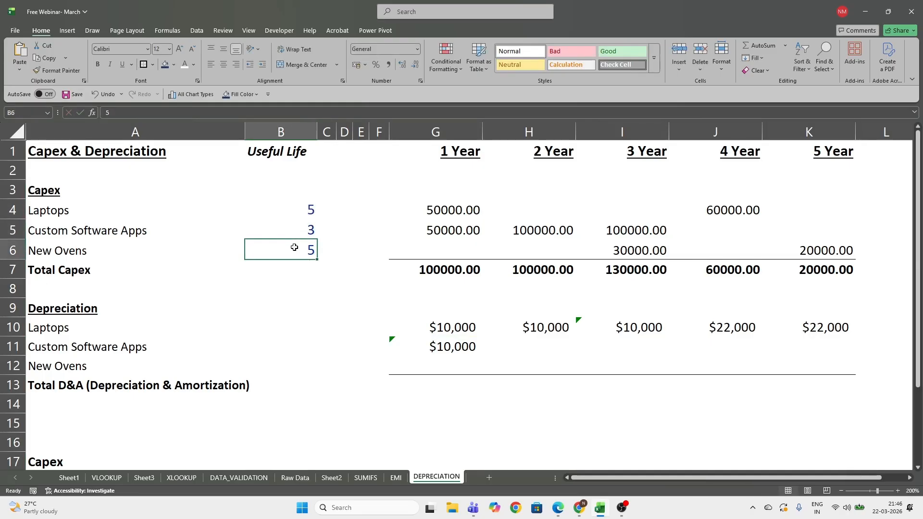
left_click(294, 205)
left_click_drag(295, 205, 228, 213)
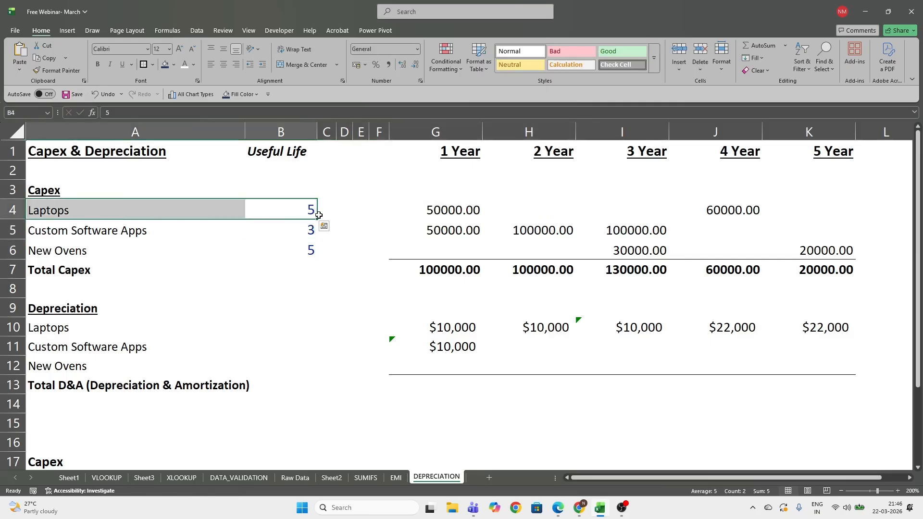
left_click_drag(300, 183, 299, 315)
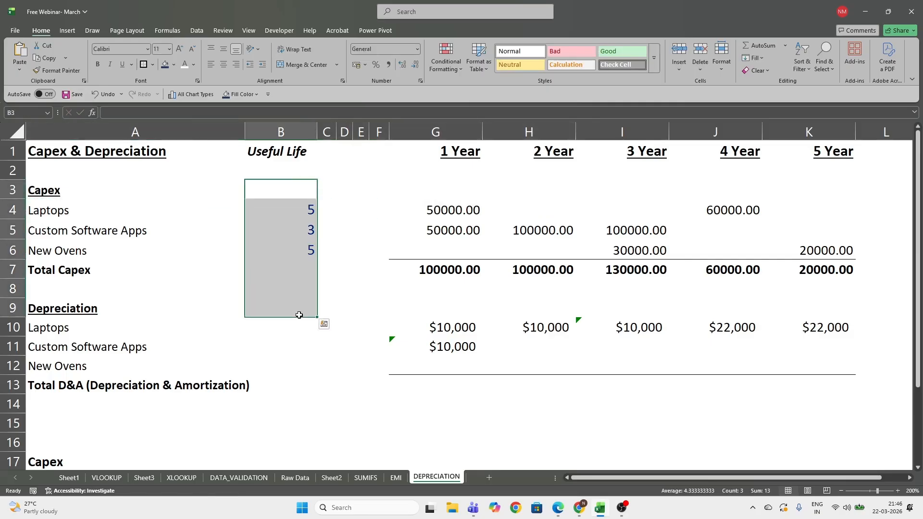
left_click(458, 346)
Change the useful-life reference in G10 to the mixed reference $B4, making the formula =SUM(C4:G4)/$B4.
left_click(447, 327)
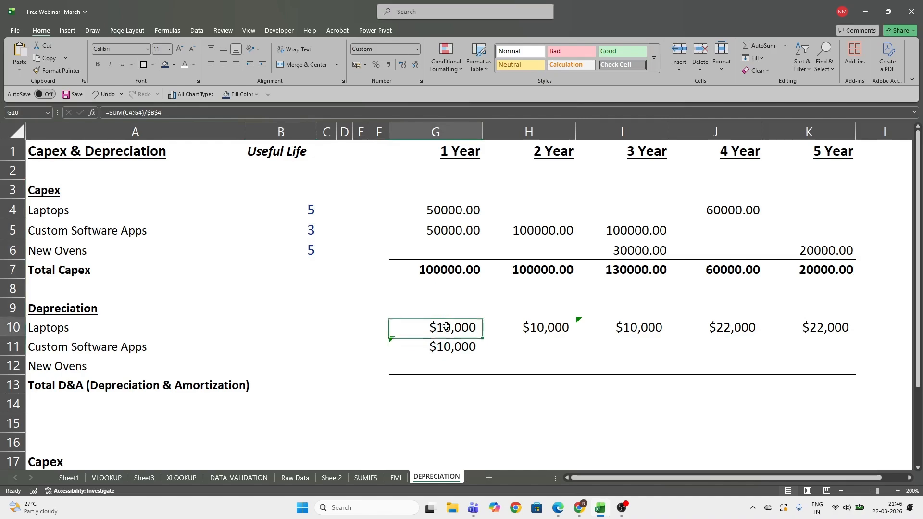
key("F2")
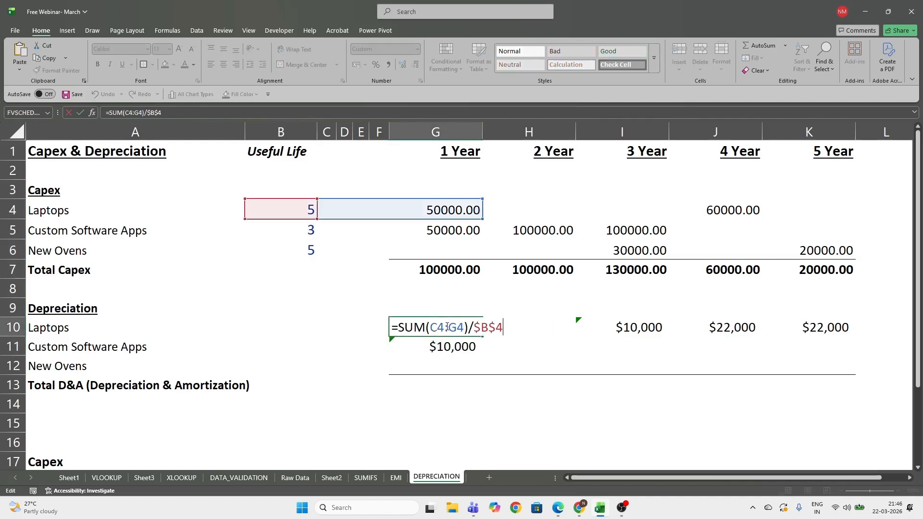
left_click(488, 328)
key("F4")
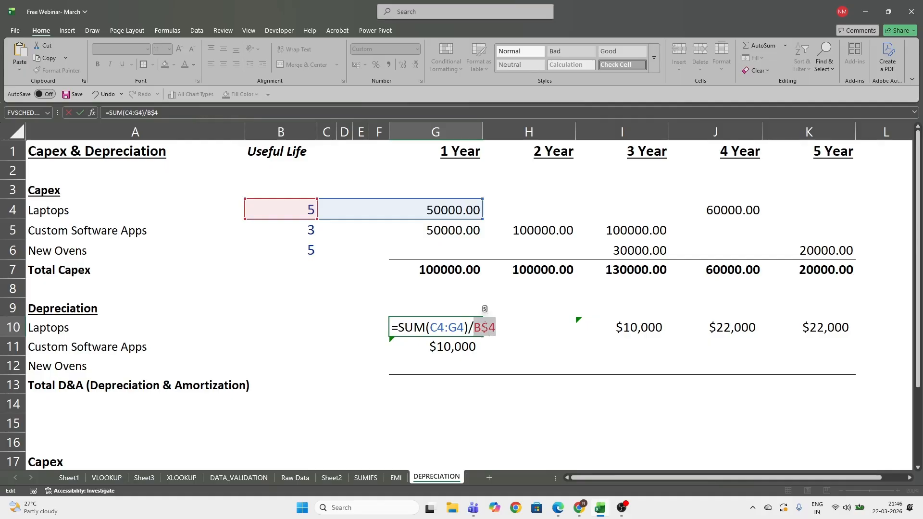
key("F4")
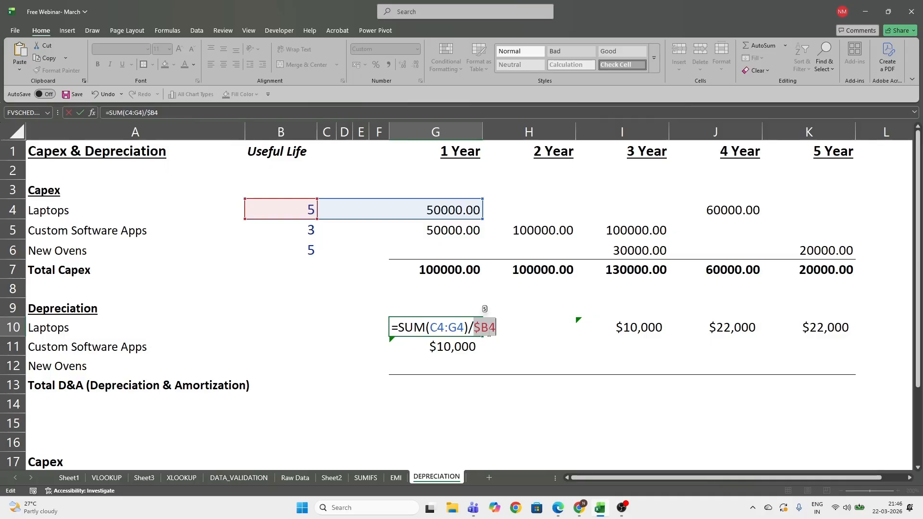
key("Return")
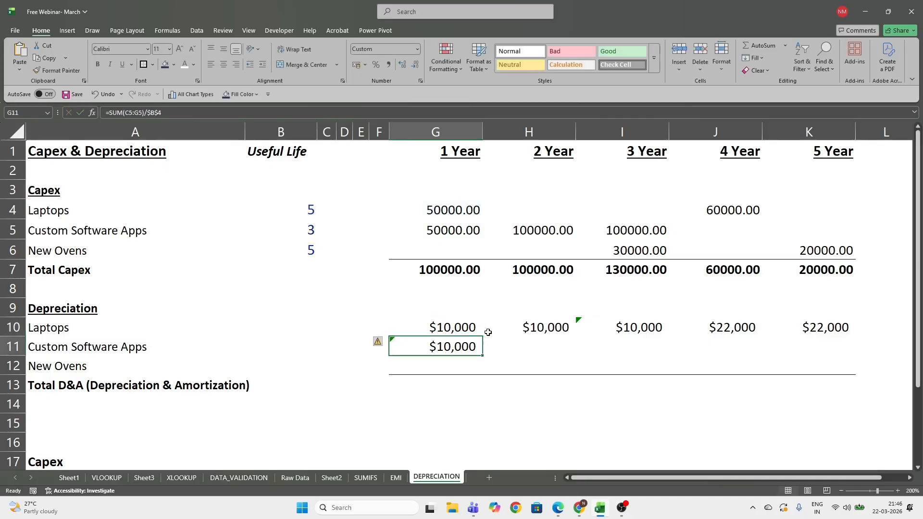
Copy the G10 depreciation formula across the Laptops row and down through New Ovens, covering G10:K12.
key("Up")
key("ctrl+c")
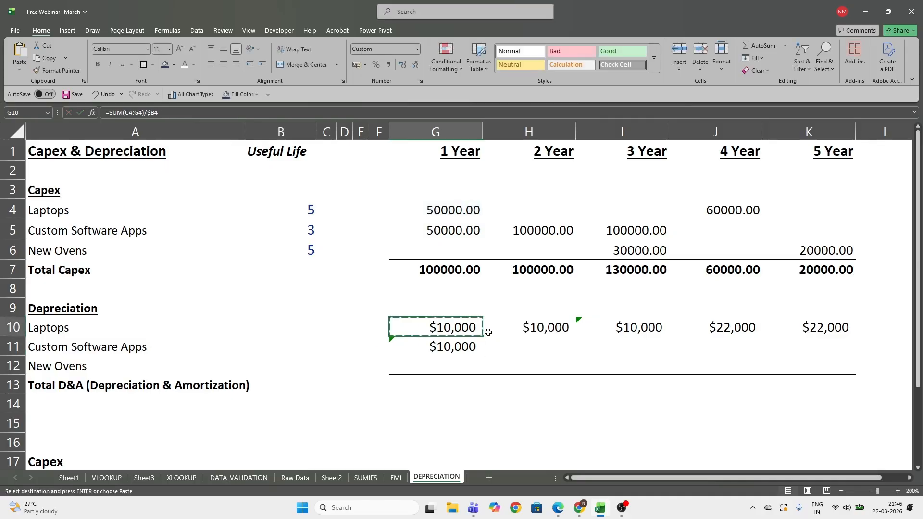
key("shift+Right")
key("shift+Right")
key("shift+Right")
key("shift+Right")
key("ctrl+v")
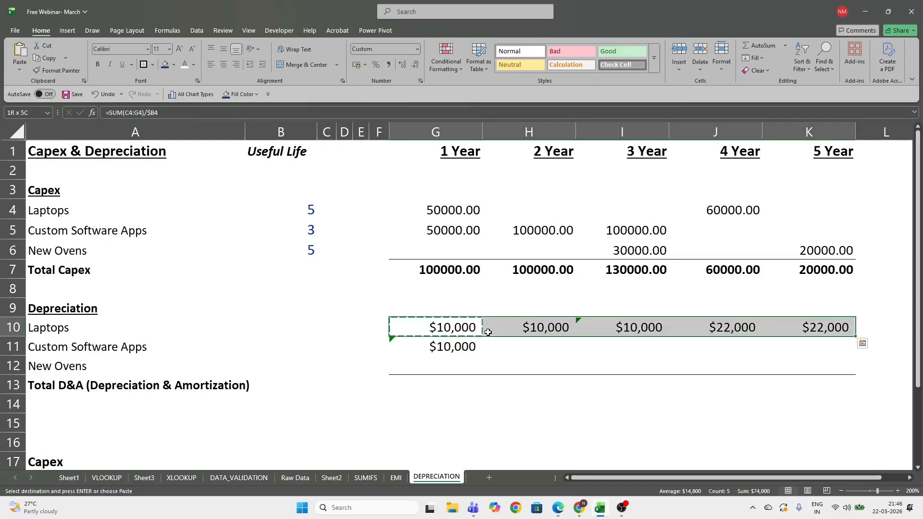
key("shift+Down")
key("shift+Down")
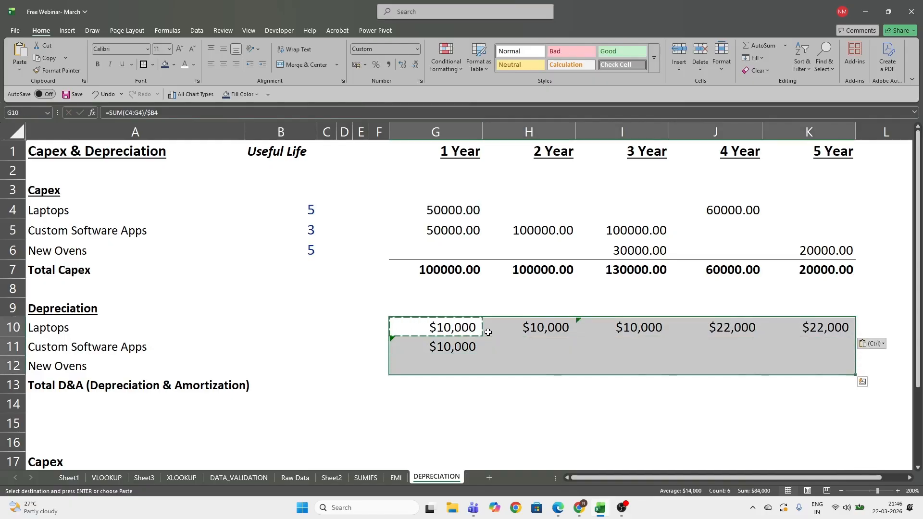
key("ctrl+v")
Check the capex and useful-life references in the year 1 formulas for Custom Software Apps and New Ovens.
key("Down")
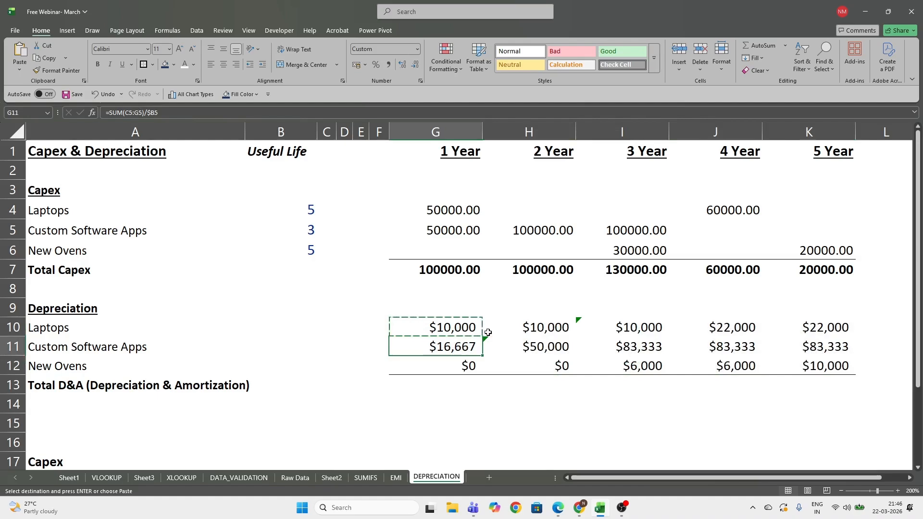
key("F2")
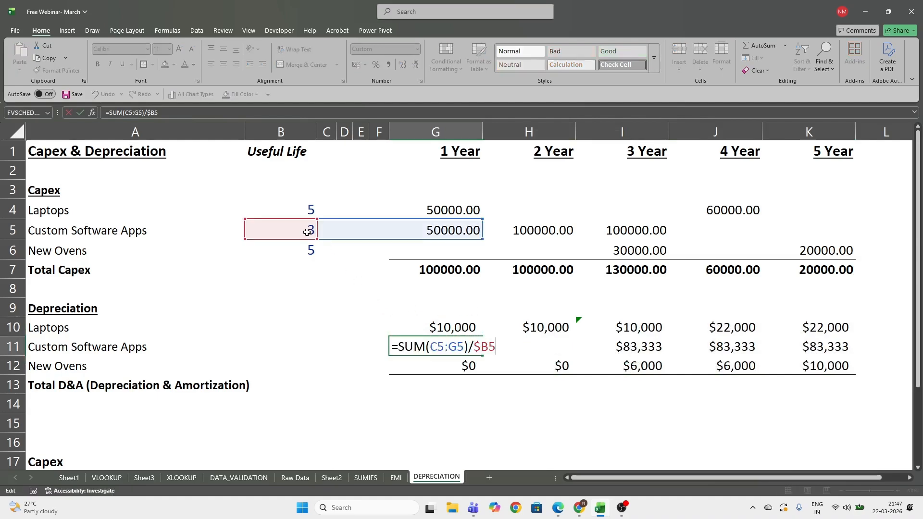
key("Escape")
left_click(438, 367)
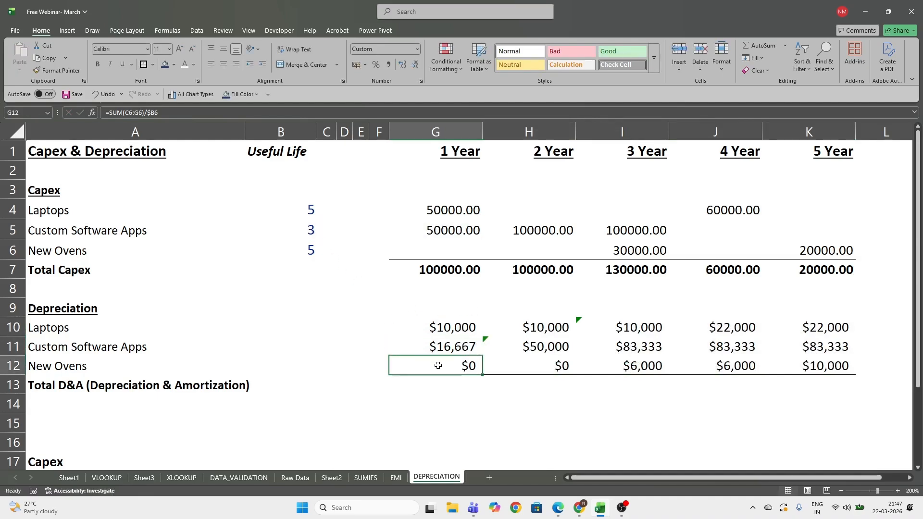
key("F2")
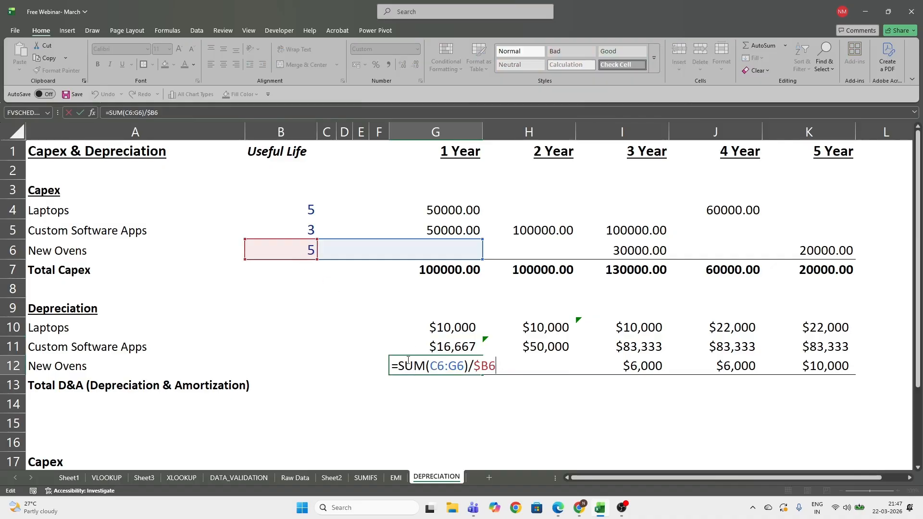
left_click(391, 365)
Shorten the Custom Software Apps window in G11 to three columns, making the formula =SUM(E5:G5)/$B5.
left_click(444, 347)
key("F2")
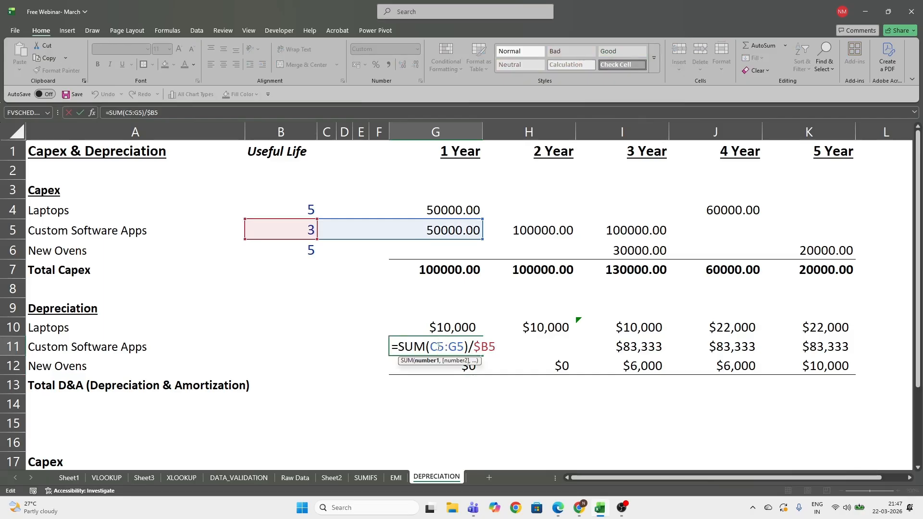
key("BackSpace")
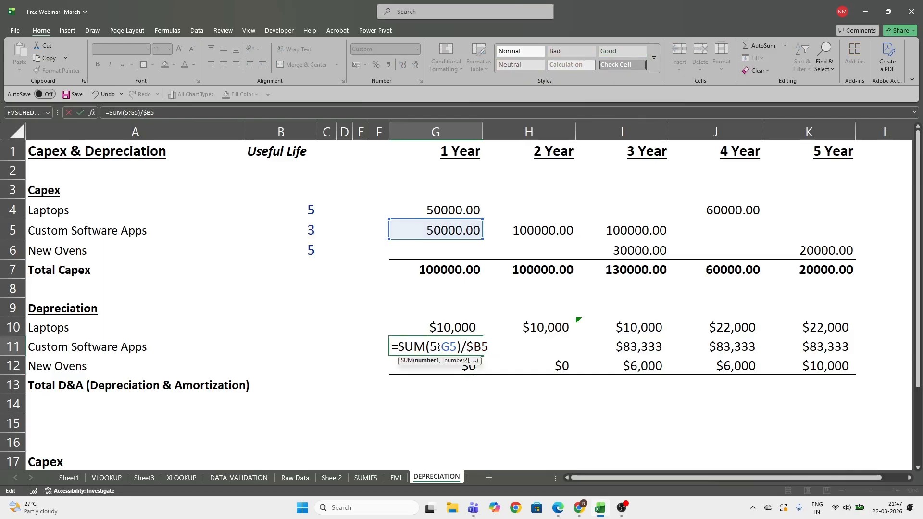
type("E")
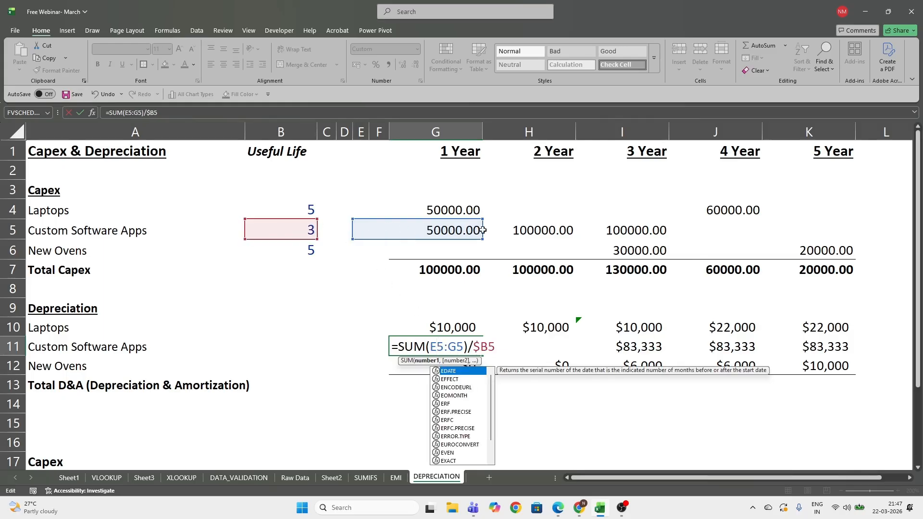
left_click(464, 346)
left_click(486, 347)
key("Return")
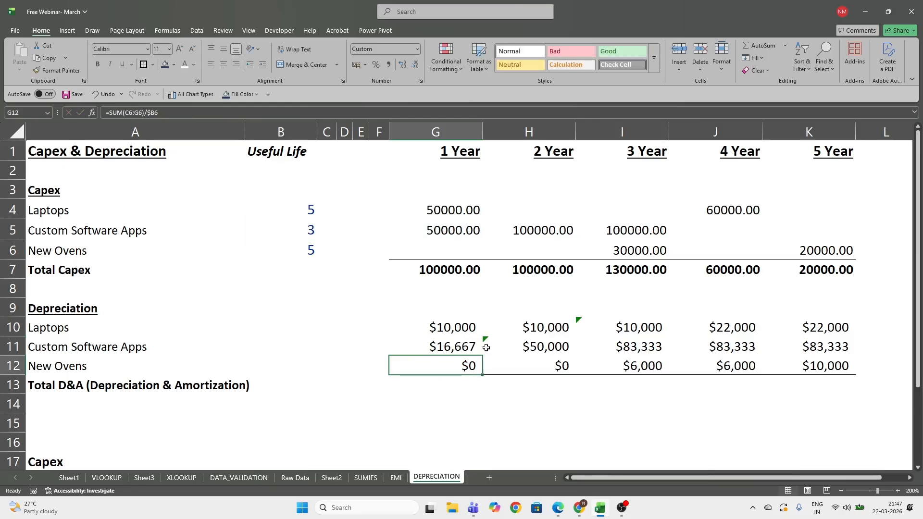
Copy the G11 three-column depreciation formula across the Custom Software Apps row to K11.
key("Up")
key("ctrl+c")
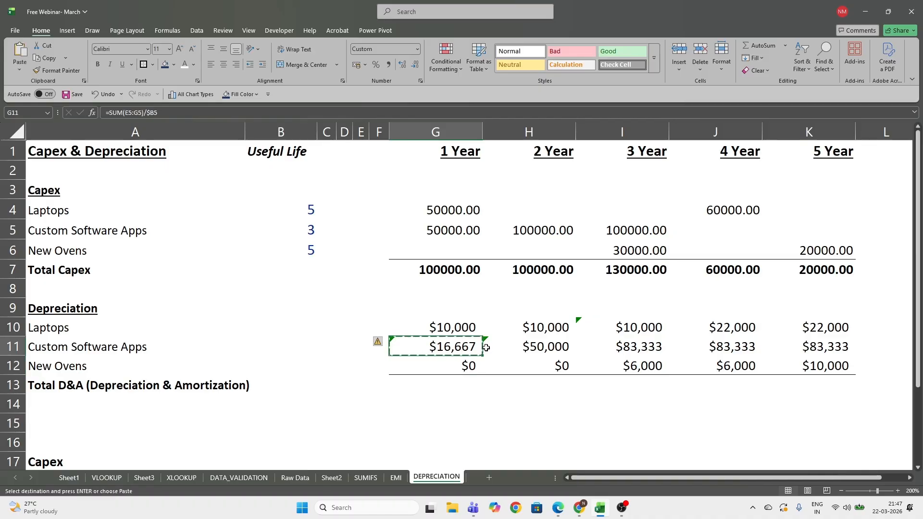
key("ctrl+shift+Right")
key("ctrl+v")
left_click(500, 403)
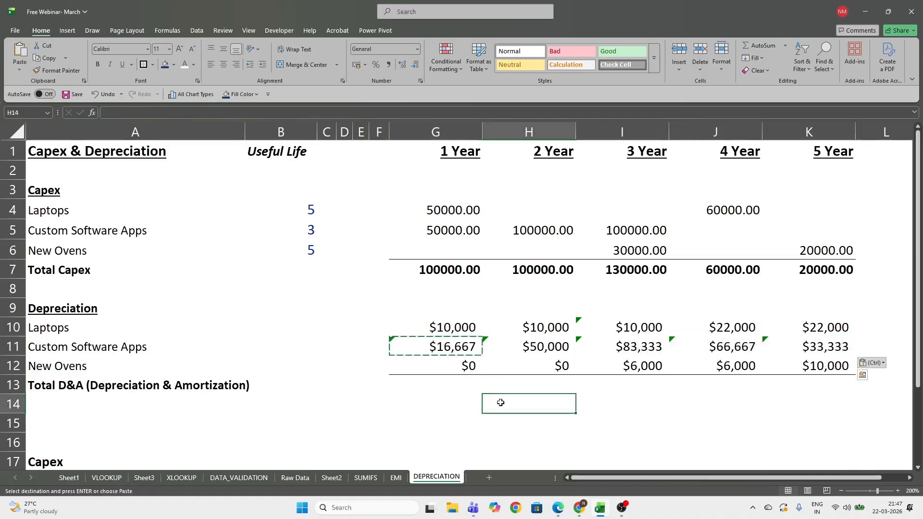
key("Escape")
left_click(462, 414)
left_click(447, 384)
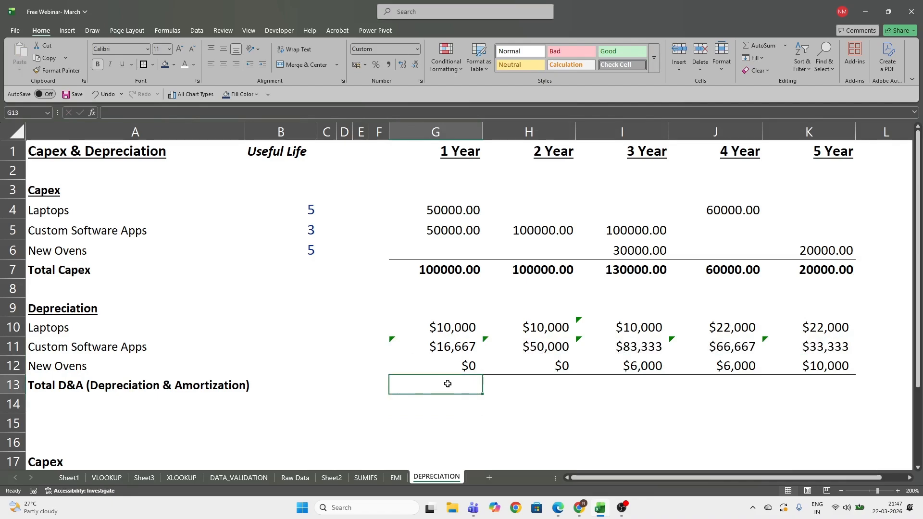
left_click_drag(448, 383, 812, 406)
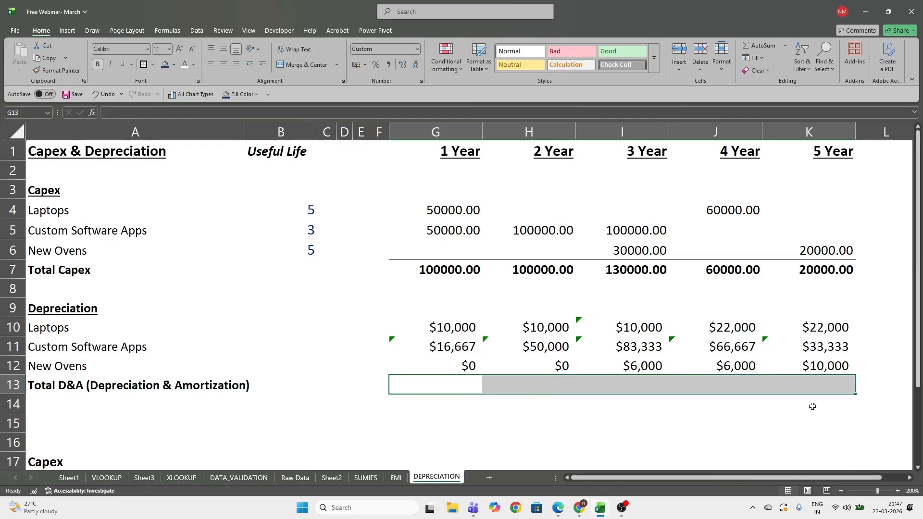
left_click_drag(411, 321, 817, 383)
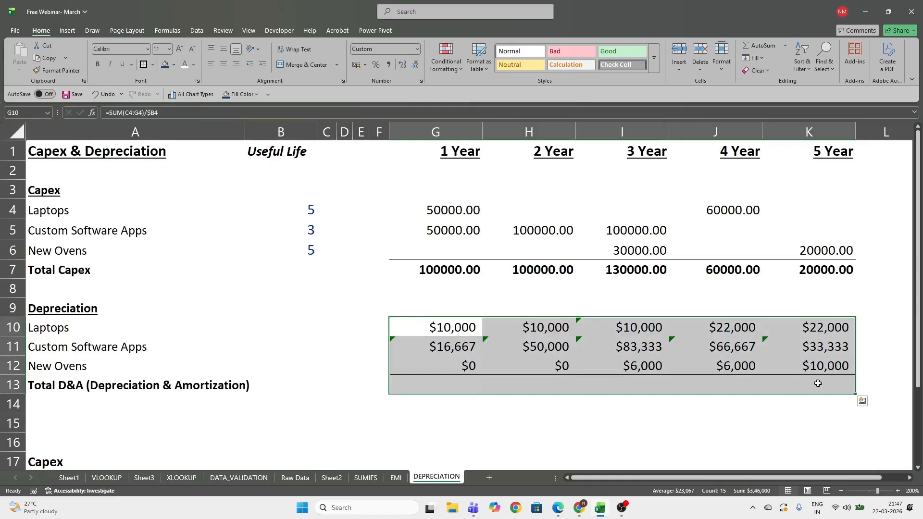
left_click(426, 387)
type("=su")
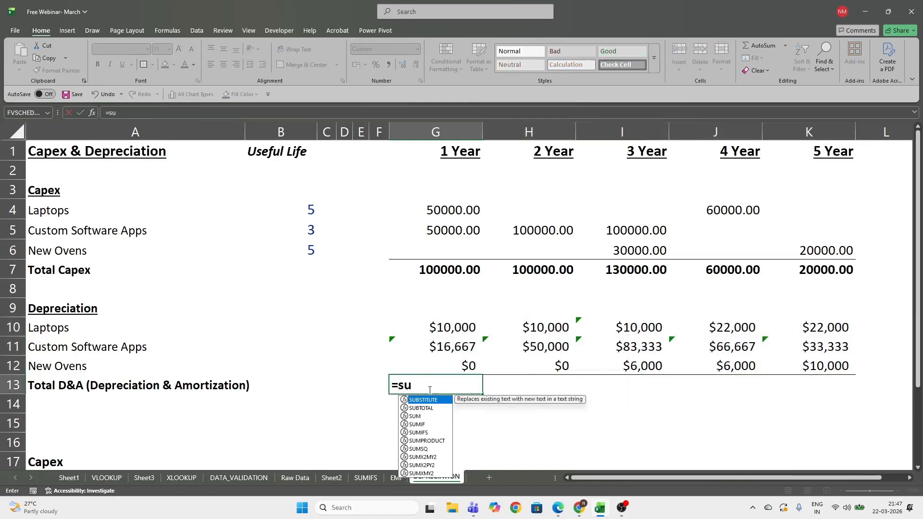
type("m")
key("Escape")
key("Escape")
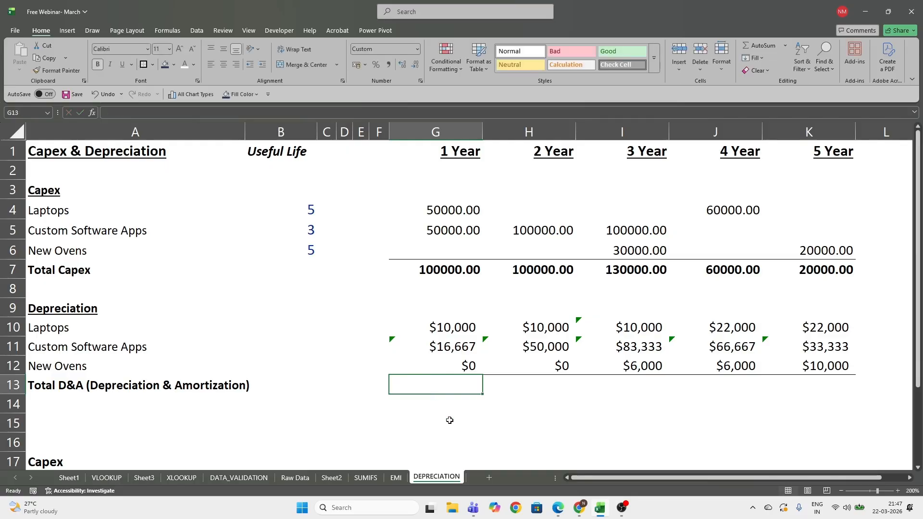
Total the three assets' depreciation for all five years in the Total D&A row, G13:K13, with AutoSum.
left_click_drag(418, 326, 834, 386)
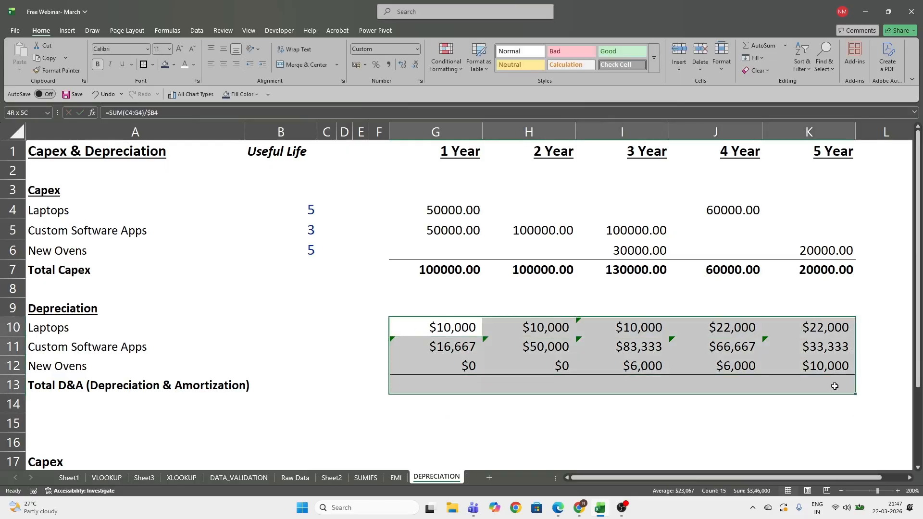
key("alt+=")
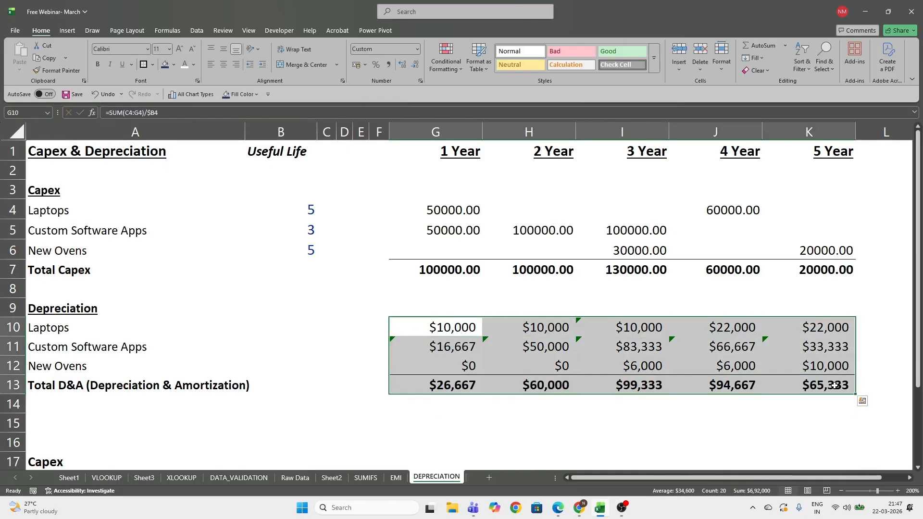
key("Return")
left_click(858, 423)
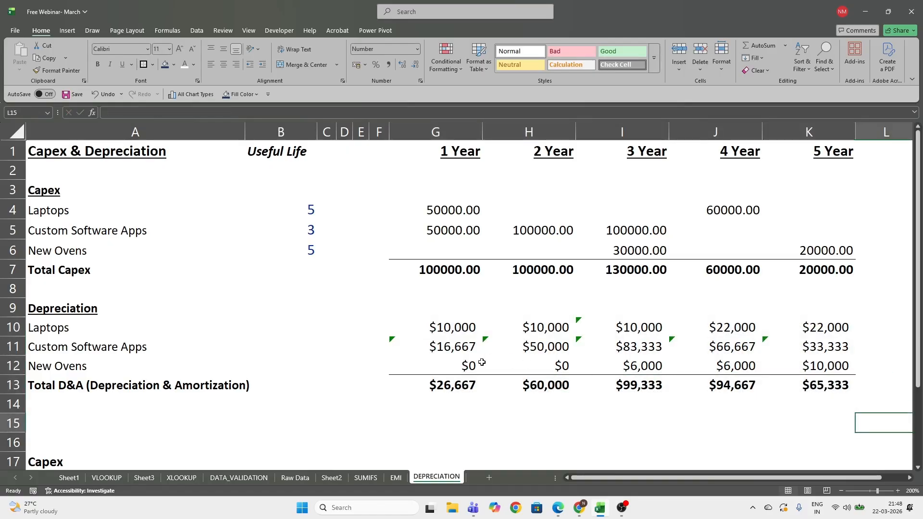
Undo the AutoSum totals in the Total D&A row.
key("ctrl+z")
left_click_drag(665, 477, 609, 478)
left_click(268, 382)
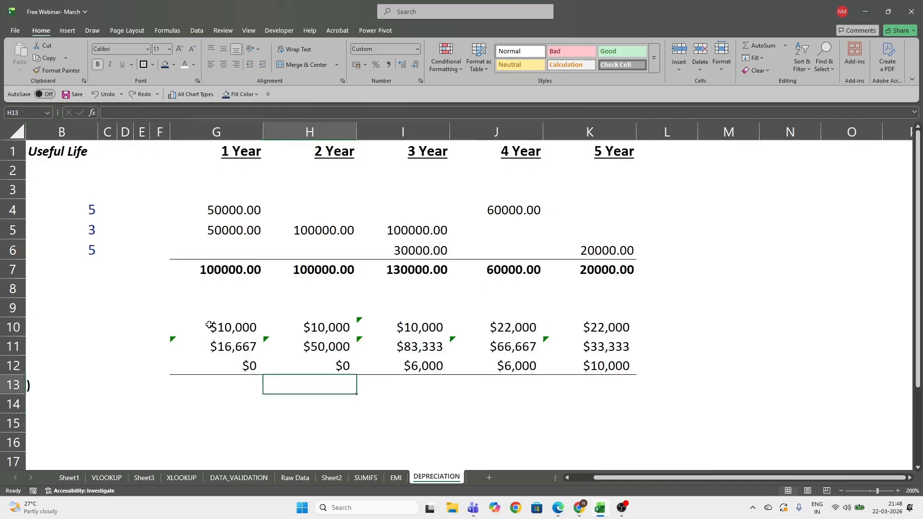
Fill the Total D&A row, G13:K13, for all five years by applying AutoSum to the depreciation block G10:K13.
left_click_drag(210, 325, 594, 386)
left_click_drag(661, 478, 639, 478)
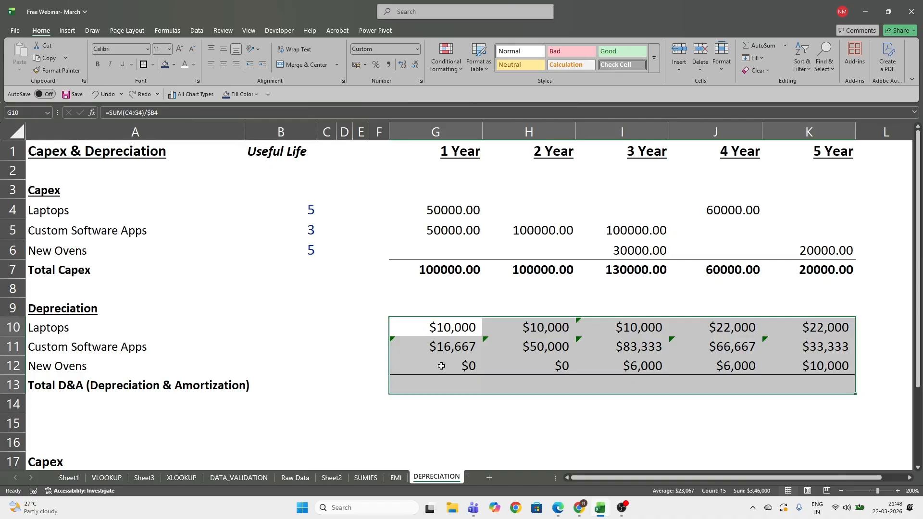
key("alt+equal")
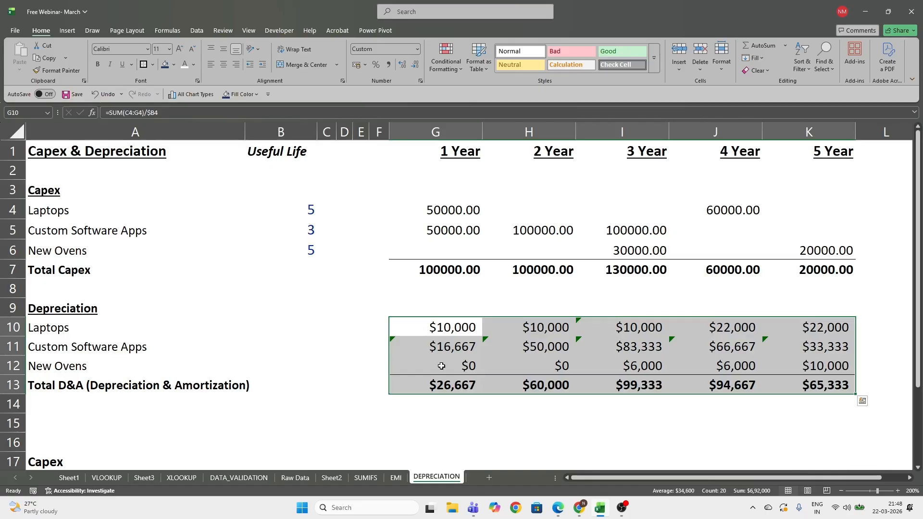
left_click(455, 401)
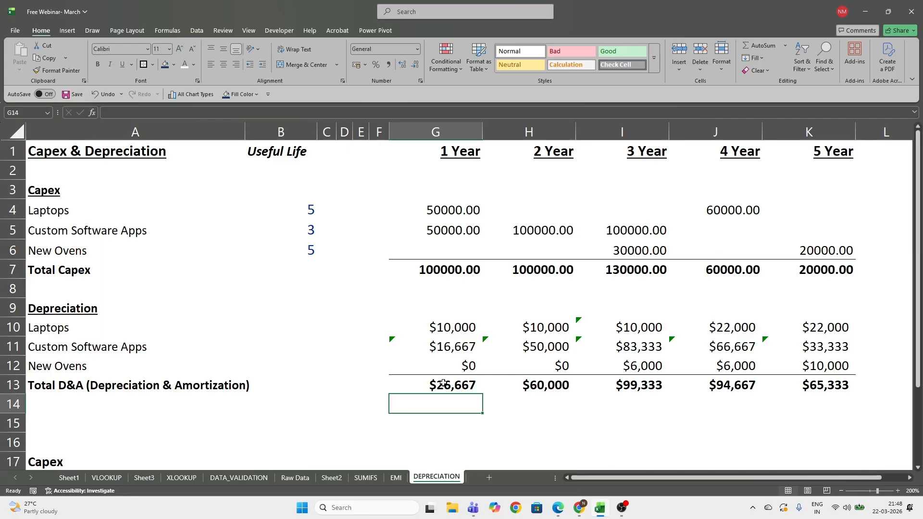
left_click_drag(431, 327, 828, 382)
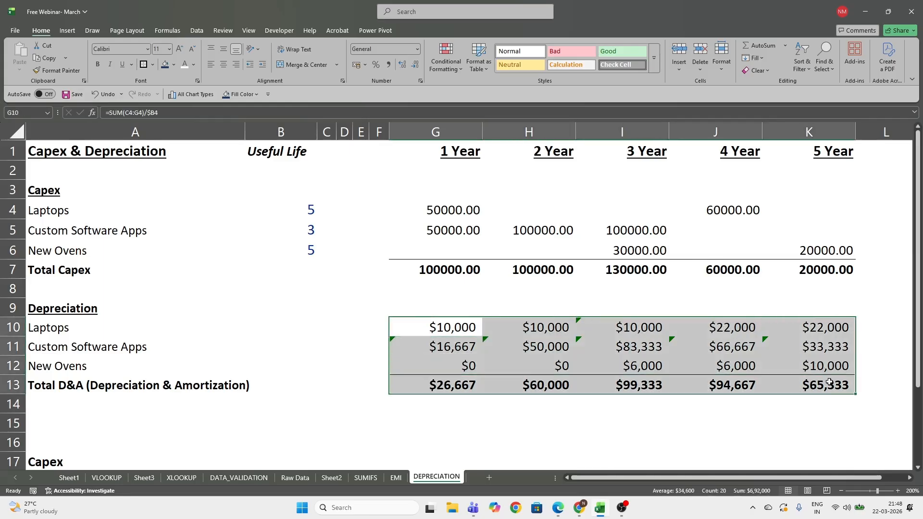
left_click(797, 439)
Link the year 1 Purchase of PPE in G19 to the year's Total Capex with =G7.
scroll(750, 423, "down", 3)
scroll(625, 408, "up", 2)
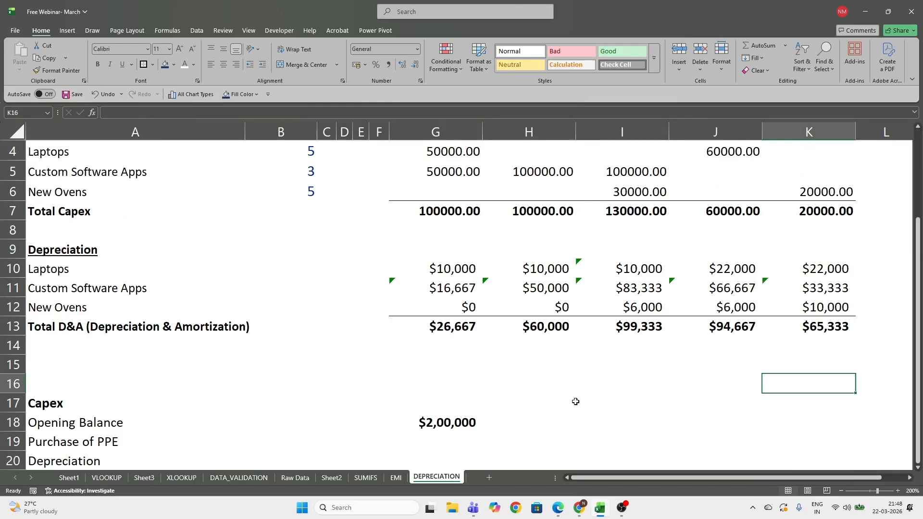
scroll(540, 402, "down", 1)
left_click(428, 367)
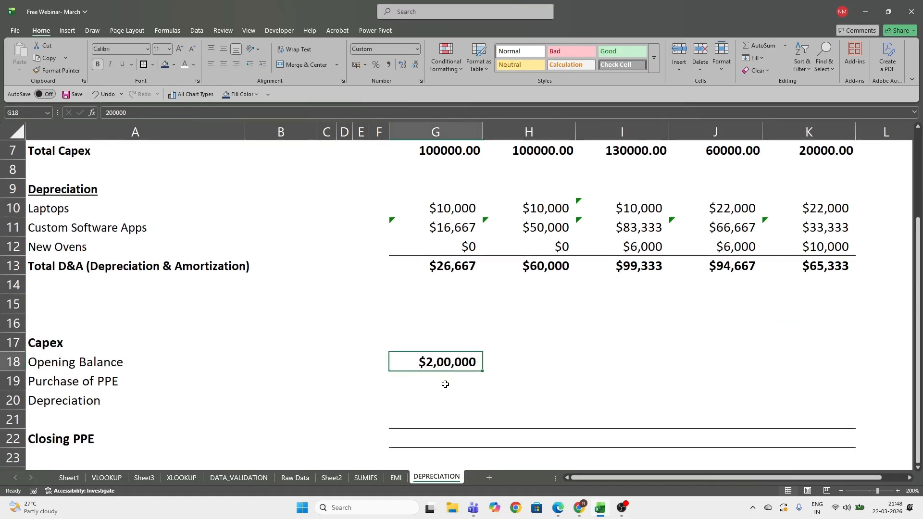
left_click(445, 384)
type("=")
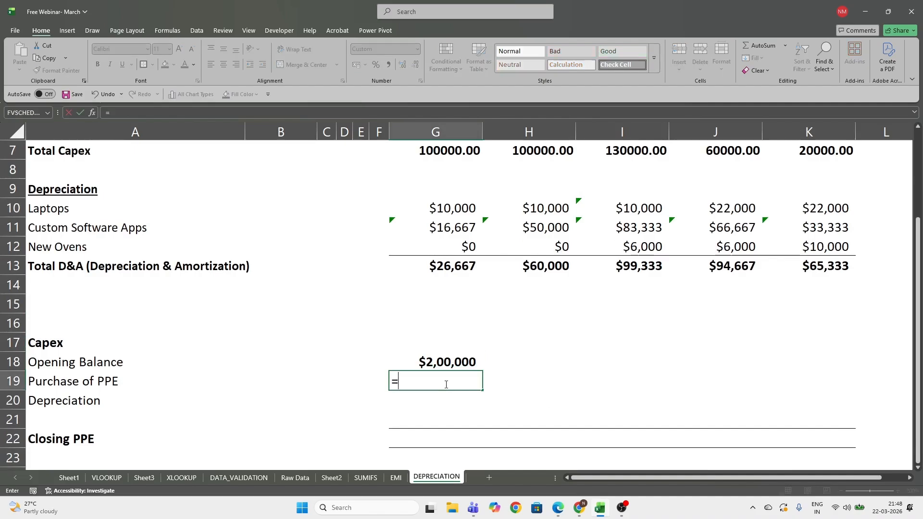
scroll(446, 384, "up", 2)
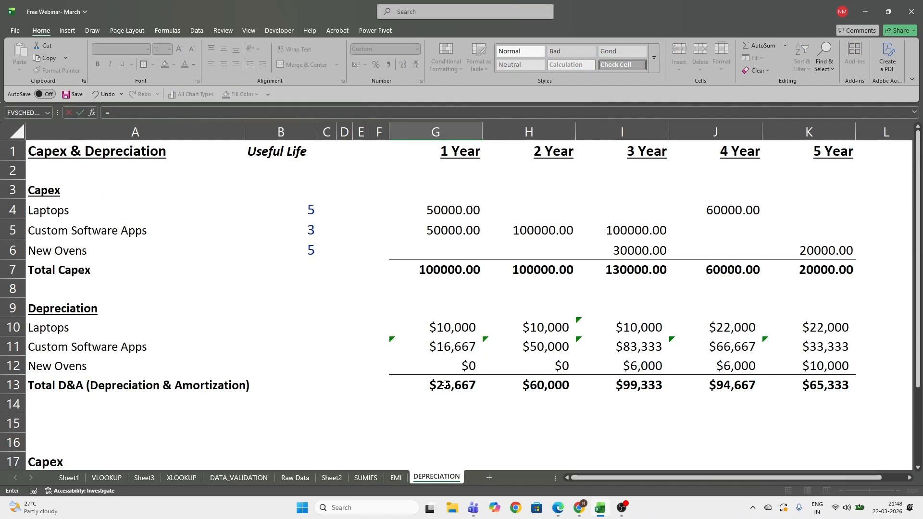
left_click(429, 270)
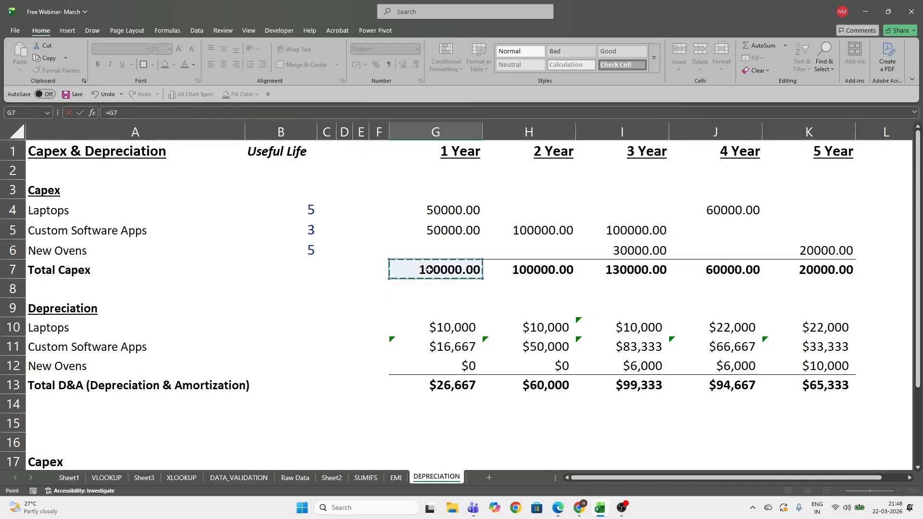
key("Return")
Bring the year 1 Total D&A into the Depreciation row in G20 as a negative with =-G13.
scroll(429, 270, "down", 2)
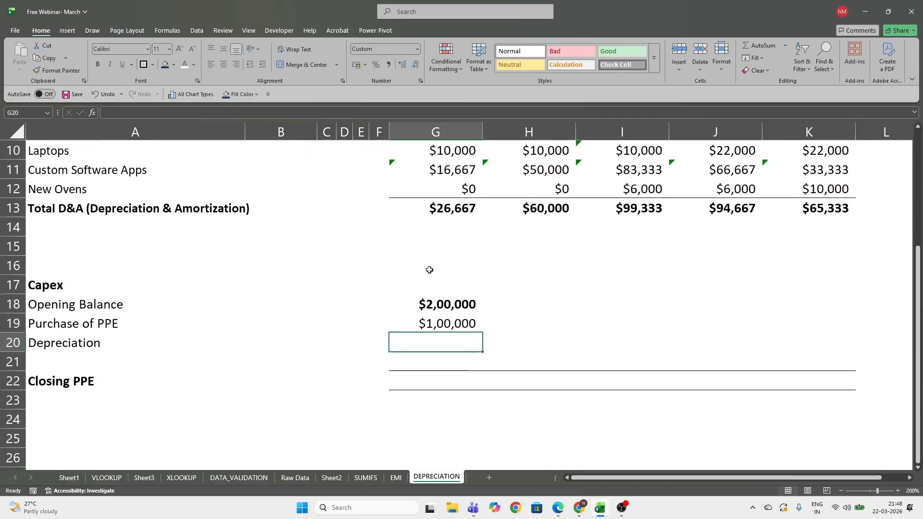
type("=-")
left_click(436, 211)
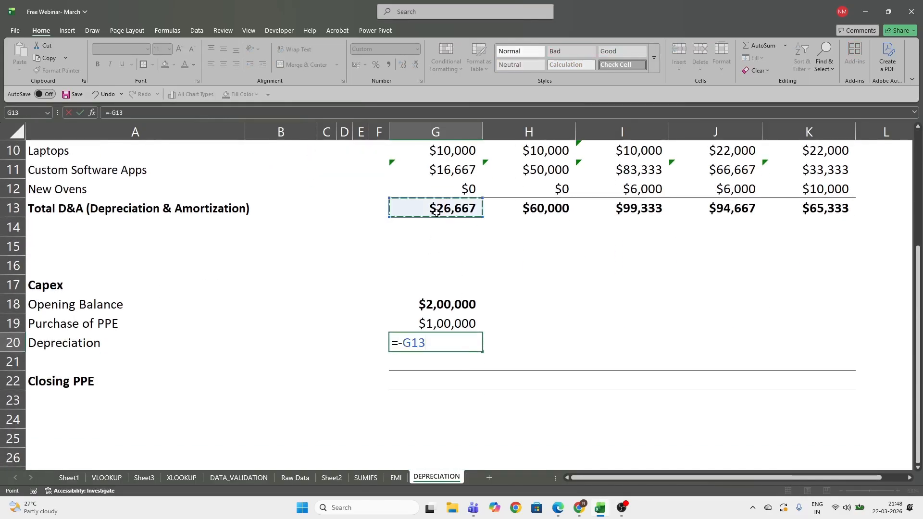
key("Return")
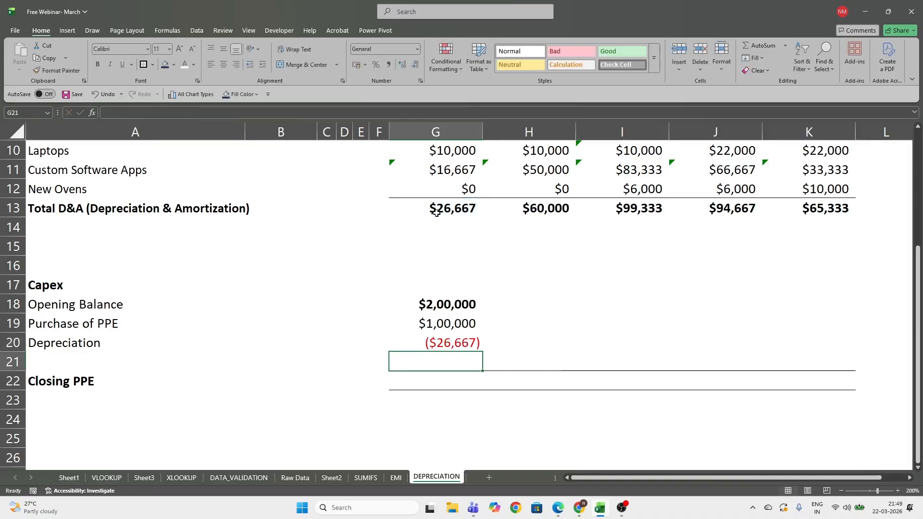
Calculate the year 1 Closing PPE in G22 with =SUM(G18:G21).
key("Right")
key("Down")
key("Left")
key("alt+equal")
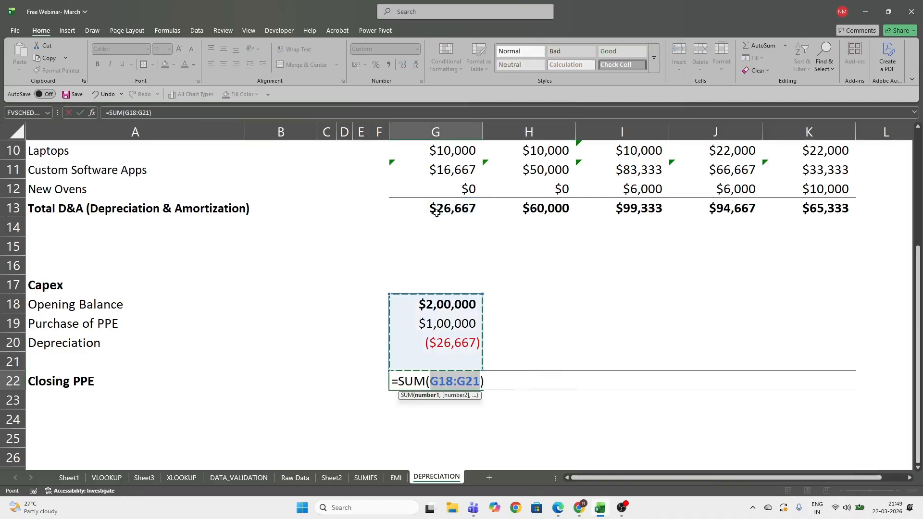
key("Return")
key("Up")
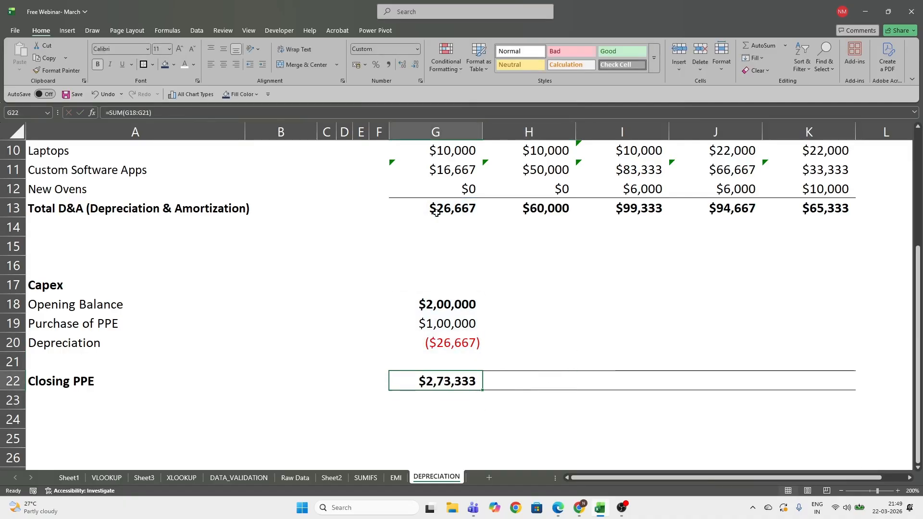
Link the year 2 Opening Balance in H18 to the year 1 Closing PPE with =G22.
key("Right")
key("Up")
key("Up")
key("Up")
key("Up")
key("BackSpace")
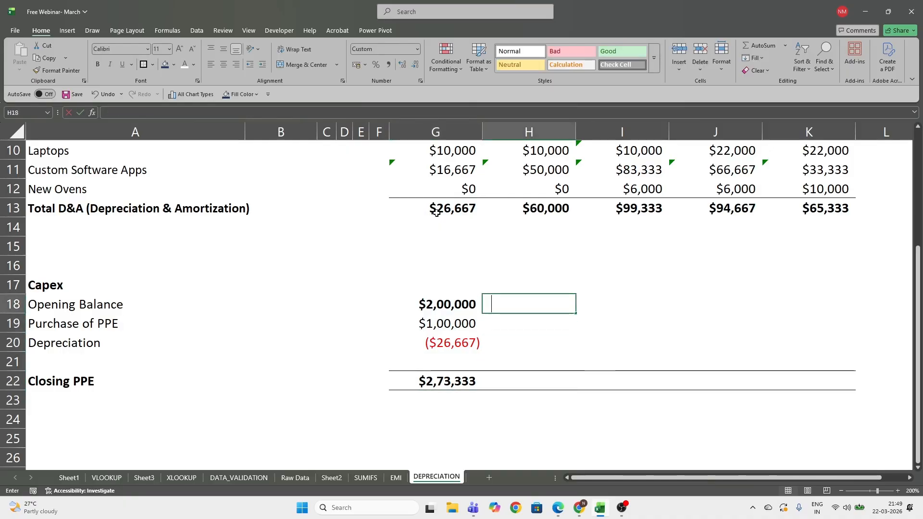
type("=")
key("Left")
key("Down")
key("Down")
key("Down")
key("Down")
key("Down")
key("Up")
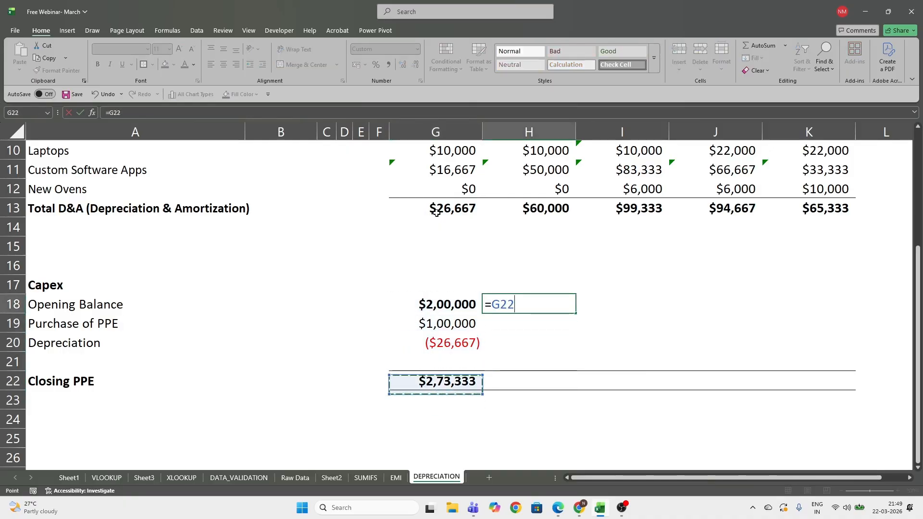
key("Return")
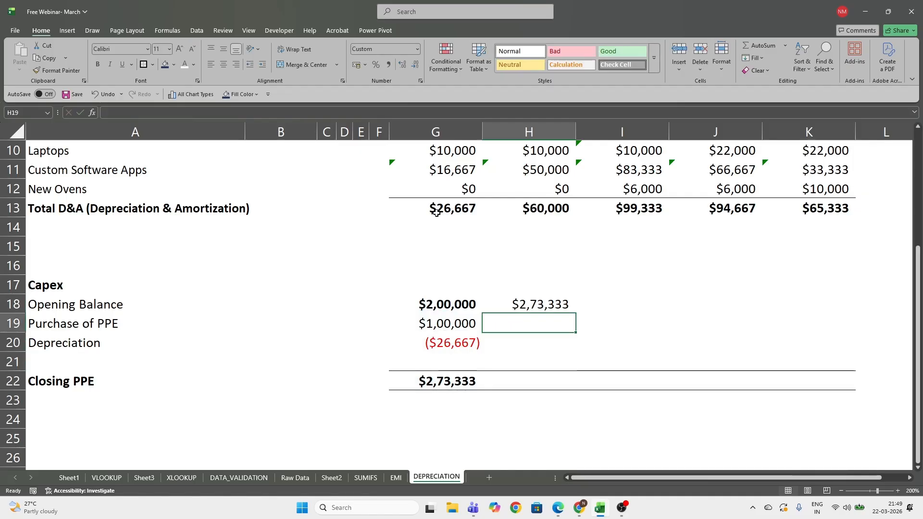
Copy the year 1 Purchase of PPE and Depreciation formulas from G19:G20 to H19:H20.
key("Left")
key("shift+Down")
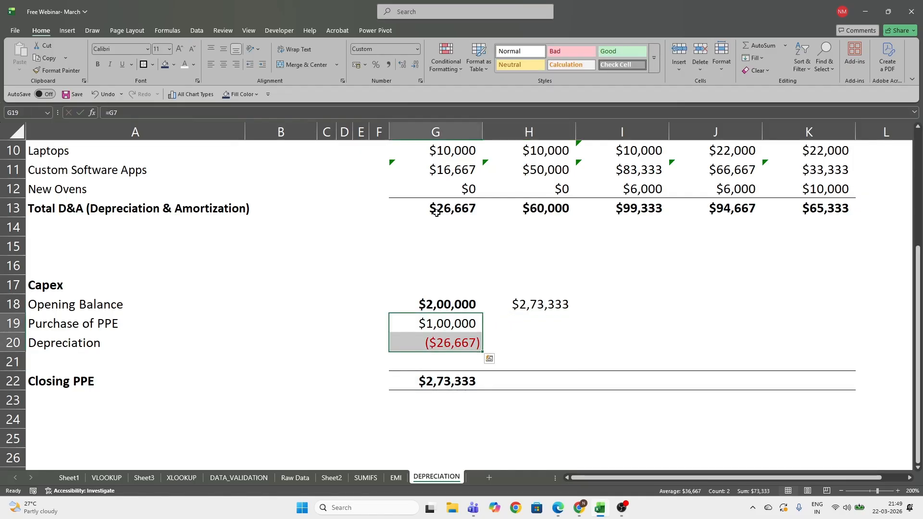
key("ctrl+c")
key("Right")
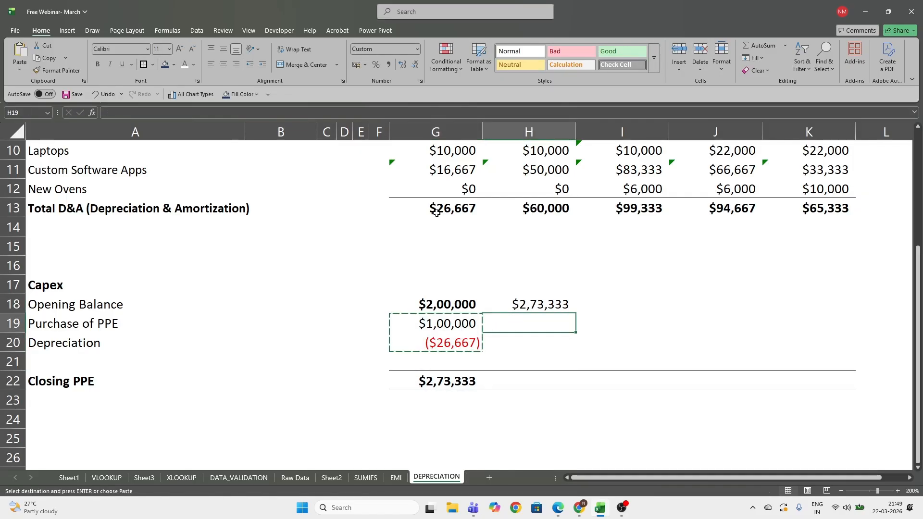
key("ctrl+v")
key("Escape")
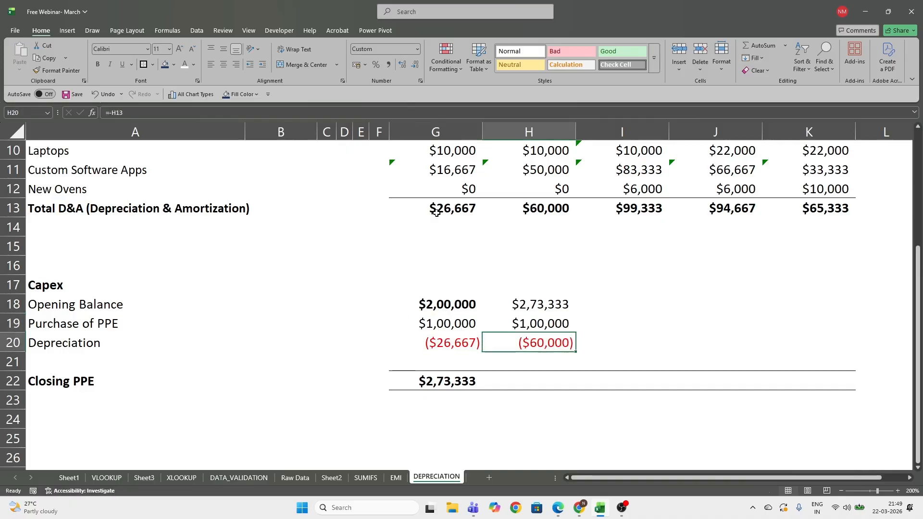
Copy the year 2 Opening Balance, Purchase of PPE and Depreciation formulas in H18:H20 across to year 5 in column K.
key("Up")
key("shift+Down")
key("shift+Down")
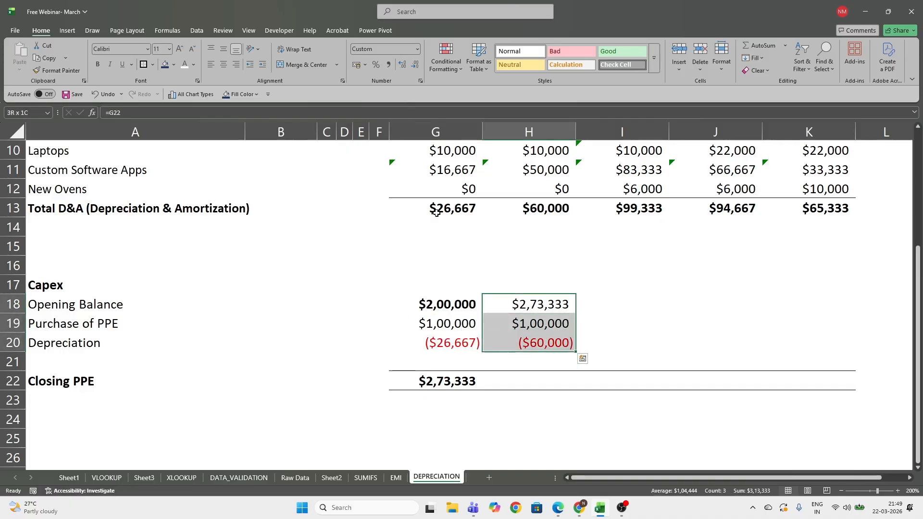
key("ctrl+c")
key("shift+Right")
key("shift+Right")
key("shift+Right")
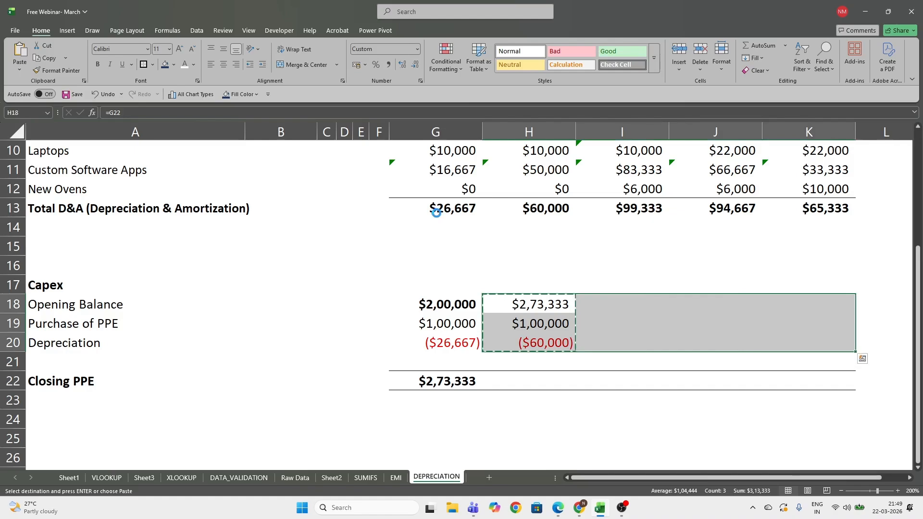
key("ctrl+v")
Select the year 1 Closing PPE formula in G22.
left_click(453, 375)
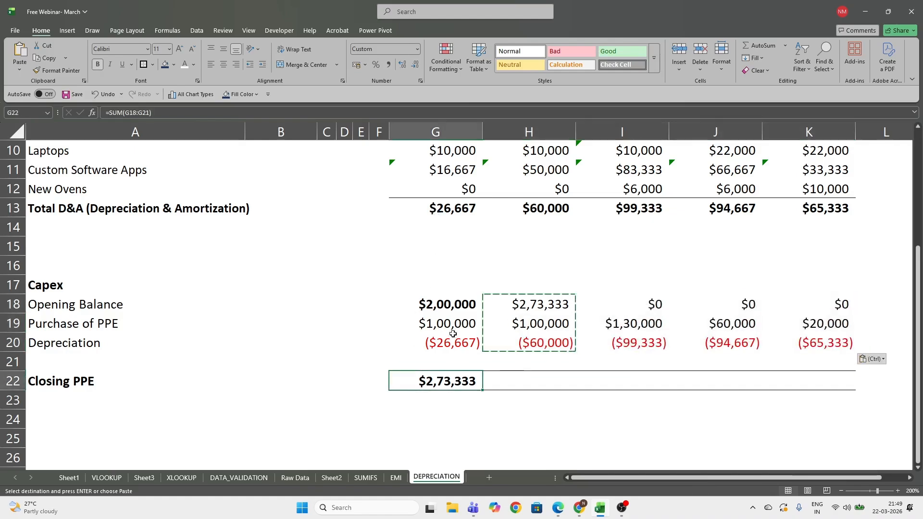